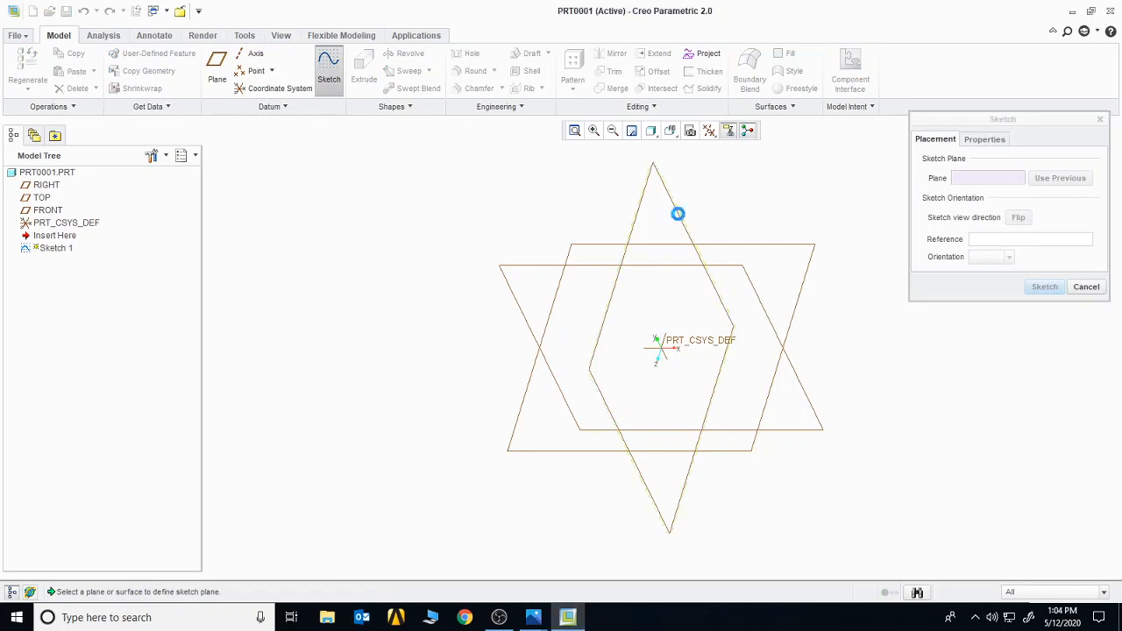
# Sketch a rectangle around the origin on the TOP plane and finish the sketch
pyautogui.click(676, 213)
pyautogui.click(1045, 287)
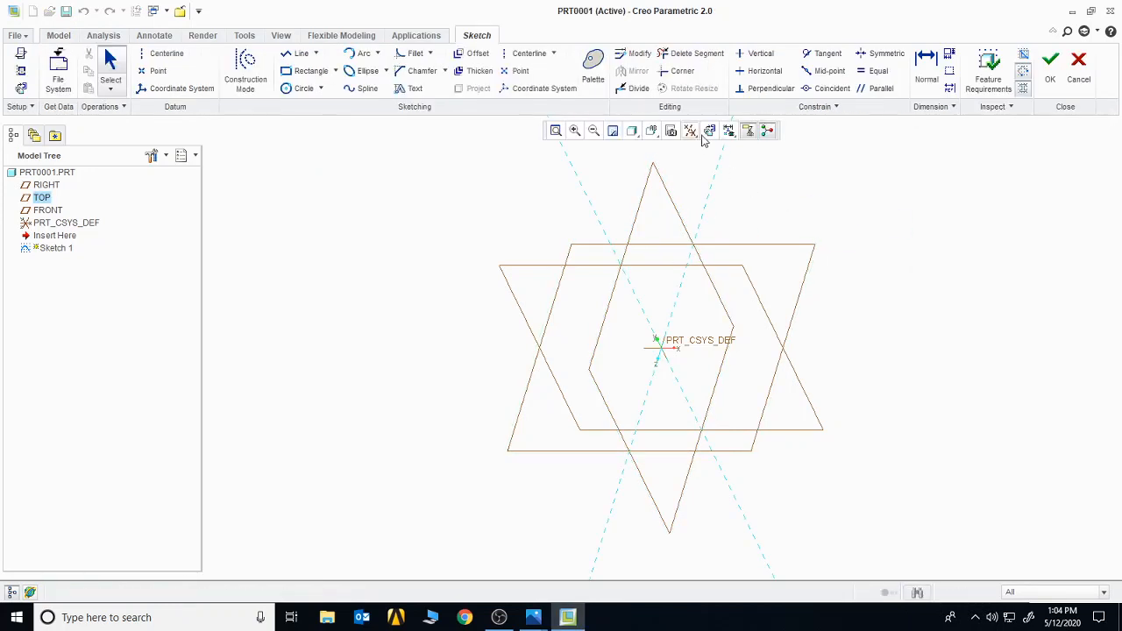
pyautogui.click(710, 133)
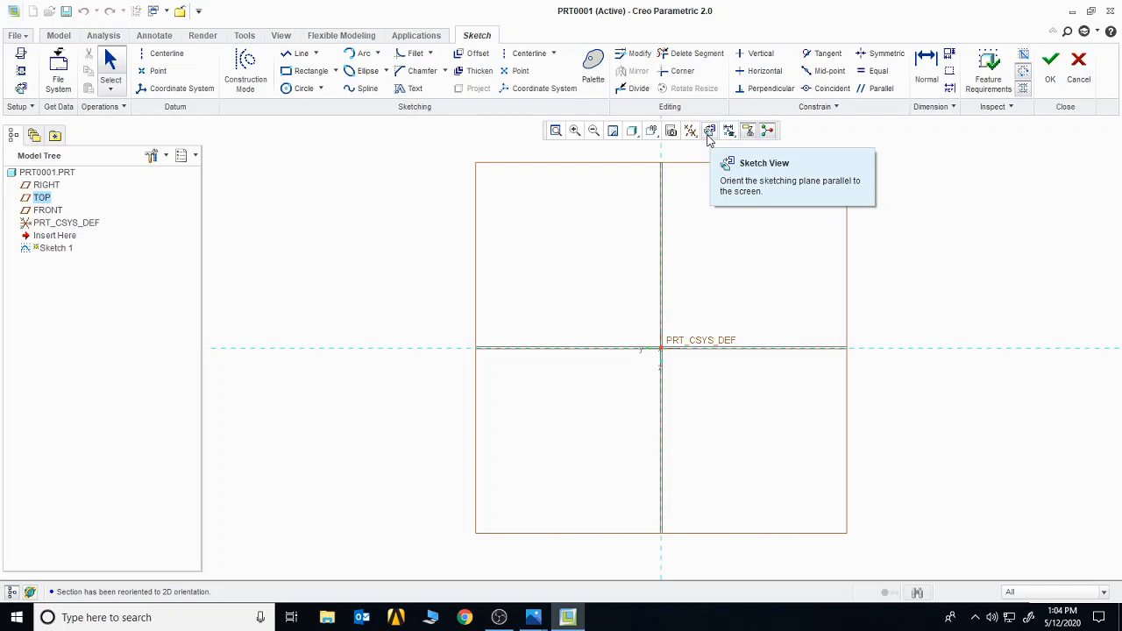
pyautogui.click(305, 72)
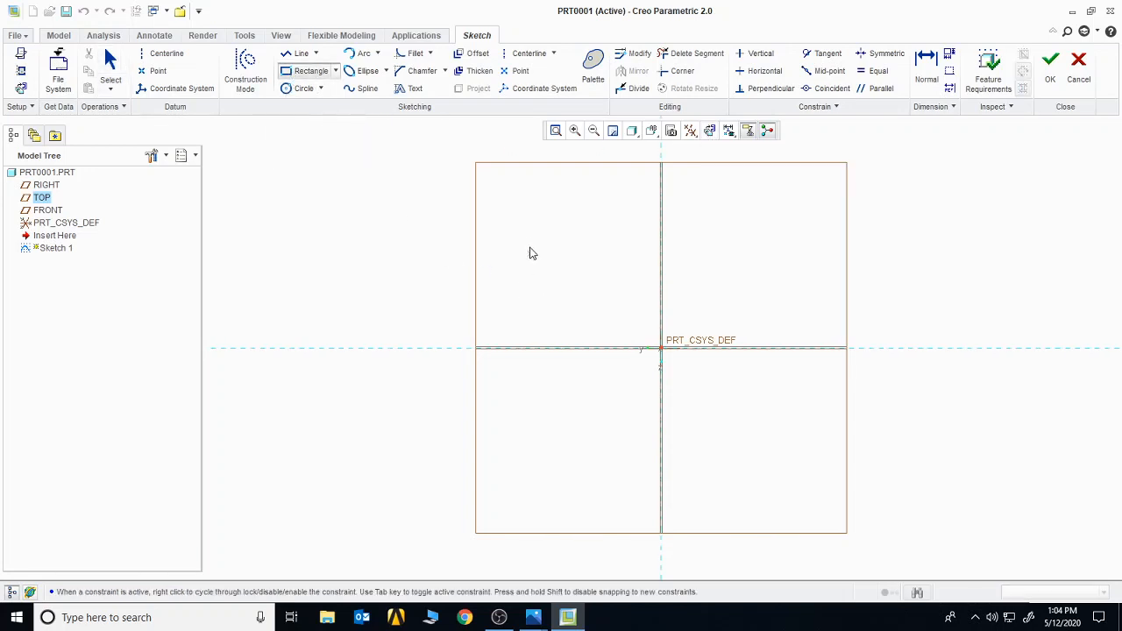
pyautogui.click(528, 243)
pyautogui.click(736, 429)
pyautogui.click(1050, 70)
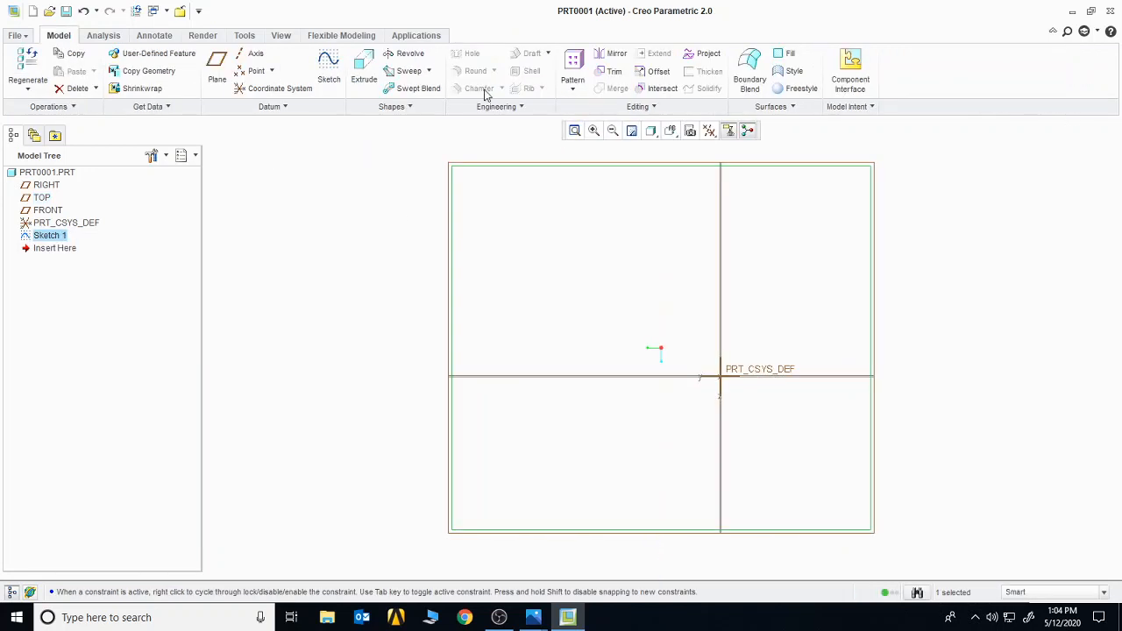
# Extrude the rectangular sketch into a solid block
pyautogui.click(362, 70)
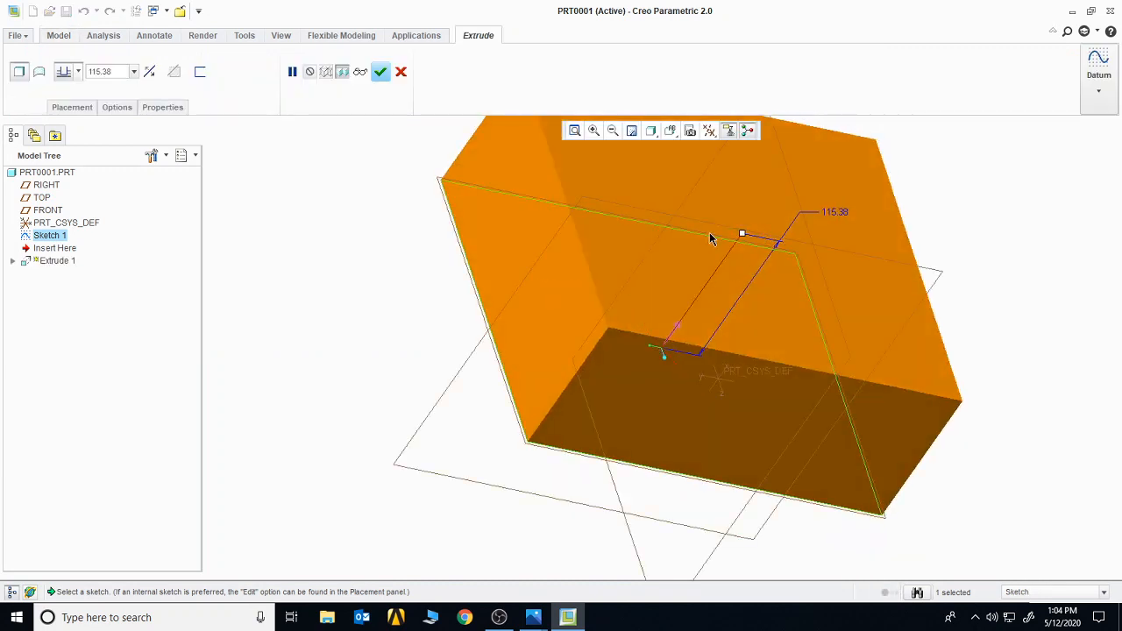
pyautogui.click(380, 71)
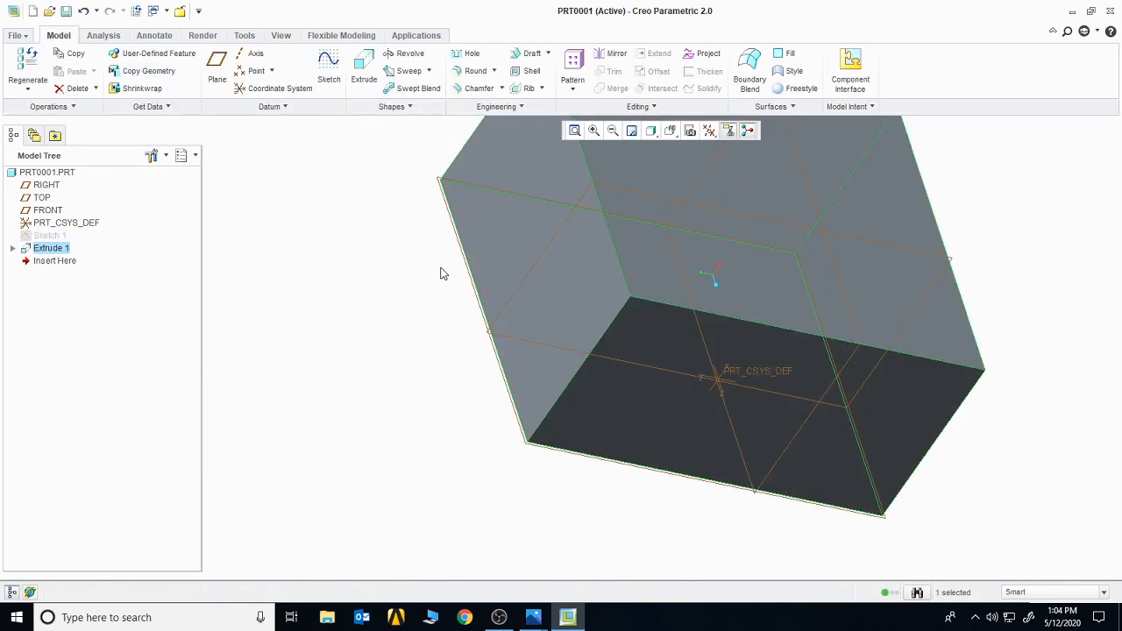
pyautogui.click(574, 130)
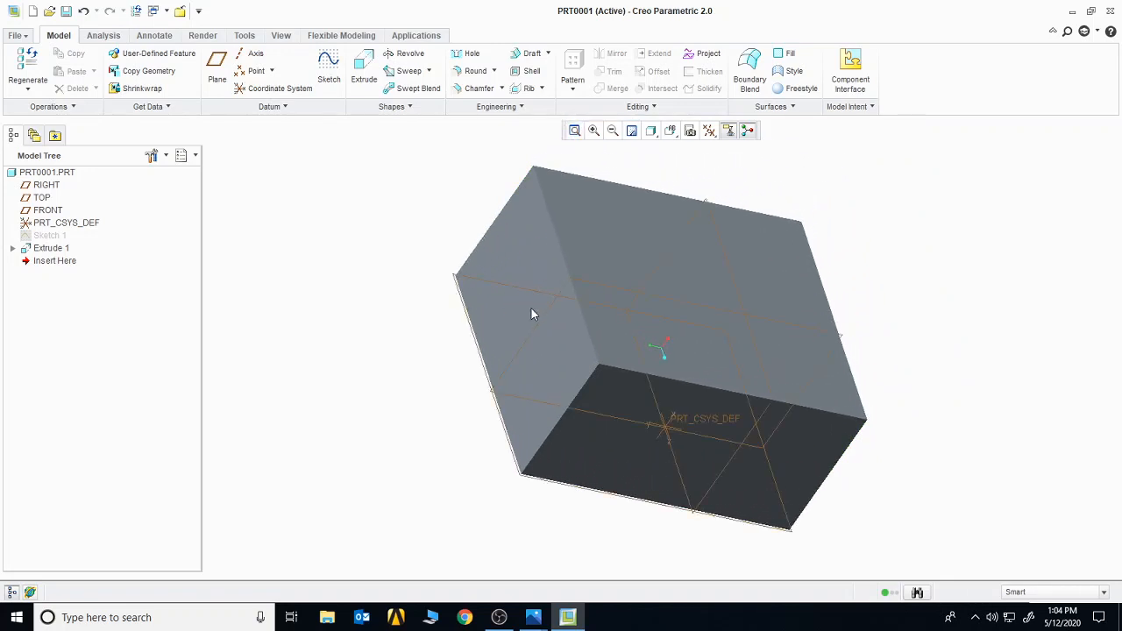
# Start a Draft feature and choose the block's narrow side face as the draft surface
pyautogui.click(532, 55)
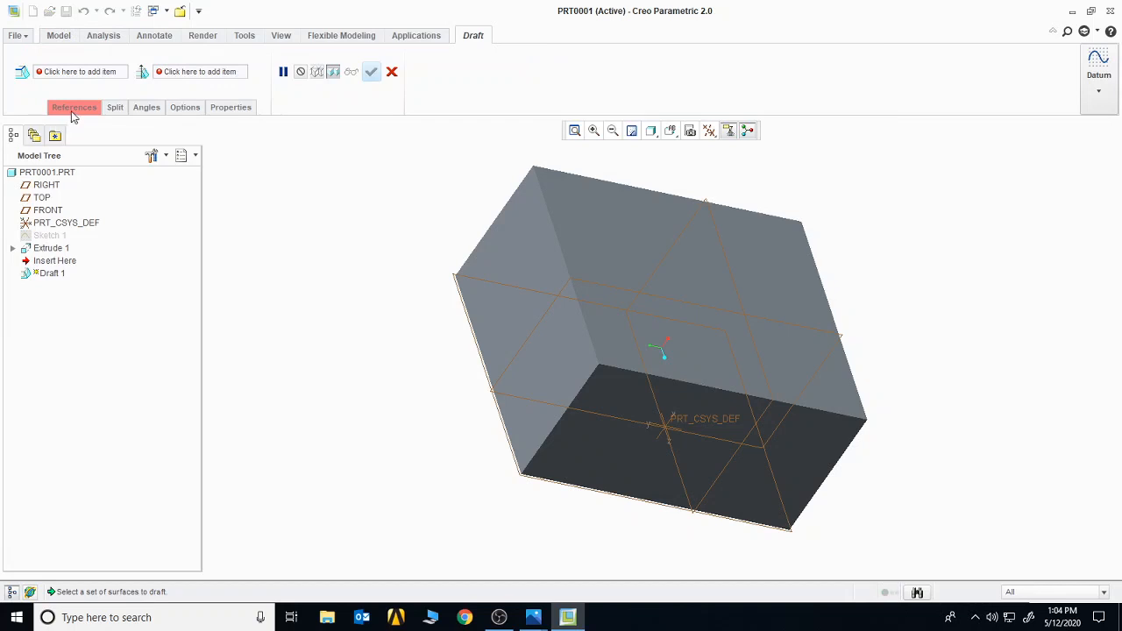
pyautogui.click(73, 114)
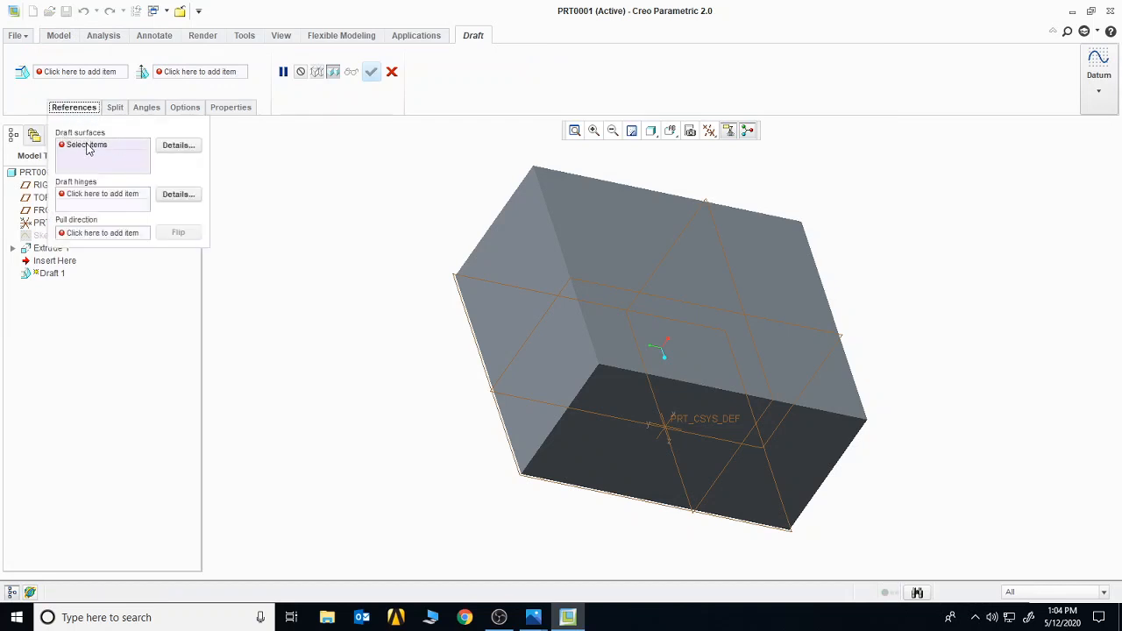
pyautogui.click(87, 149)
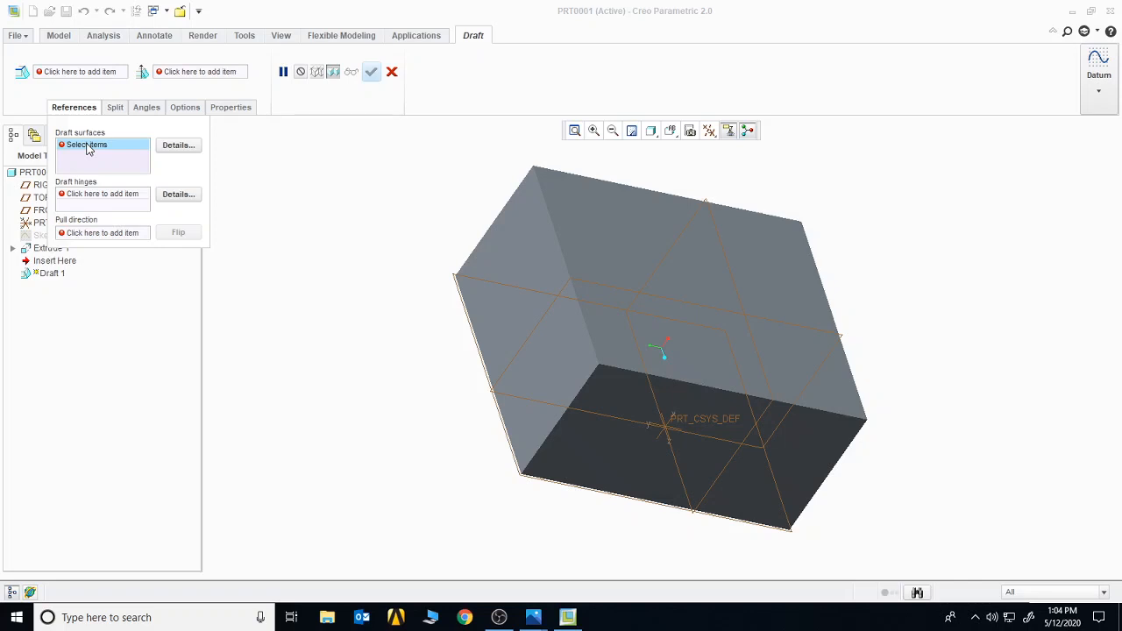
pyautogui.click(524, 268)
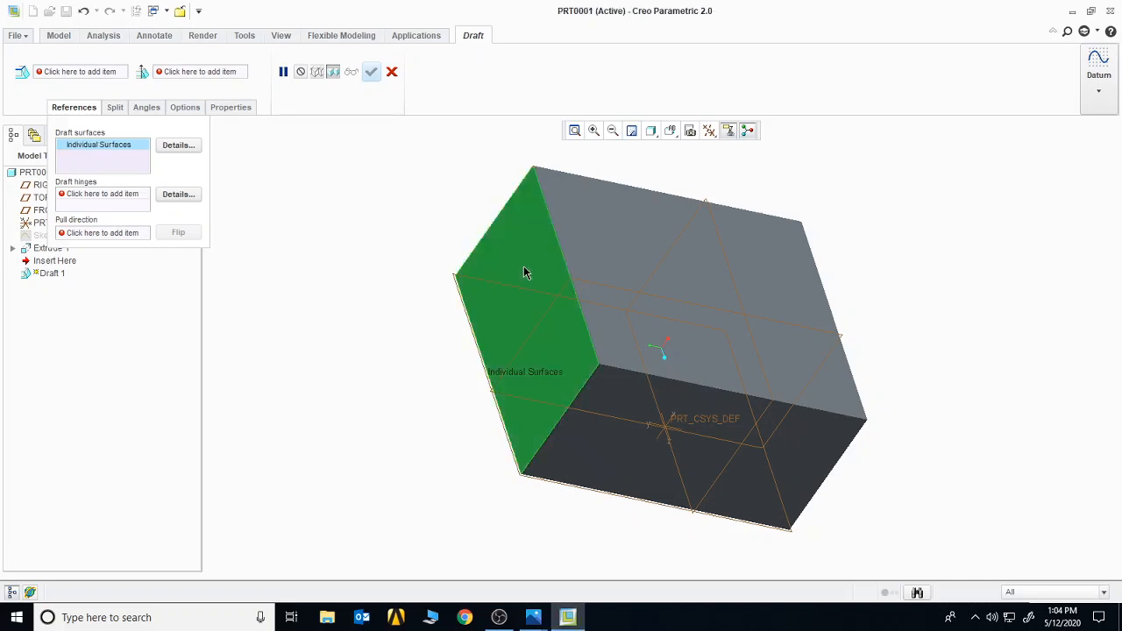
# Define the draft hinge as the edge shared with the adjacent large face, and use that large face as the pull direction
pyautogui.click(101, 197)
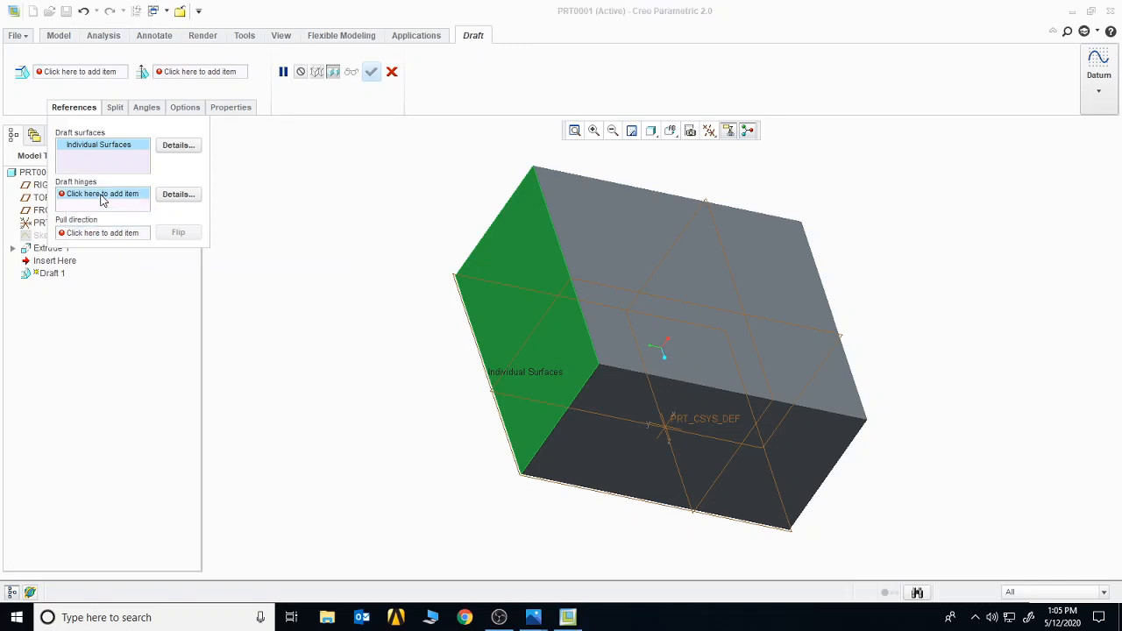
pyautogui.click(567, 267)
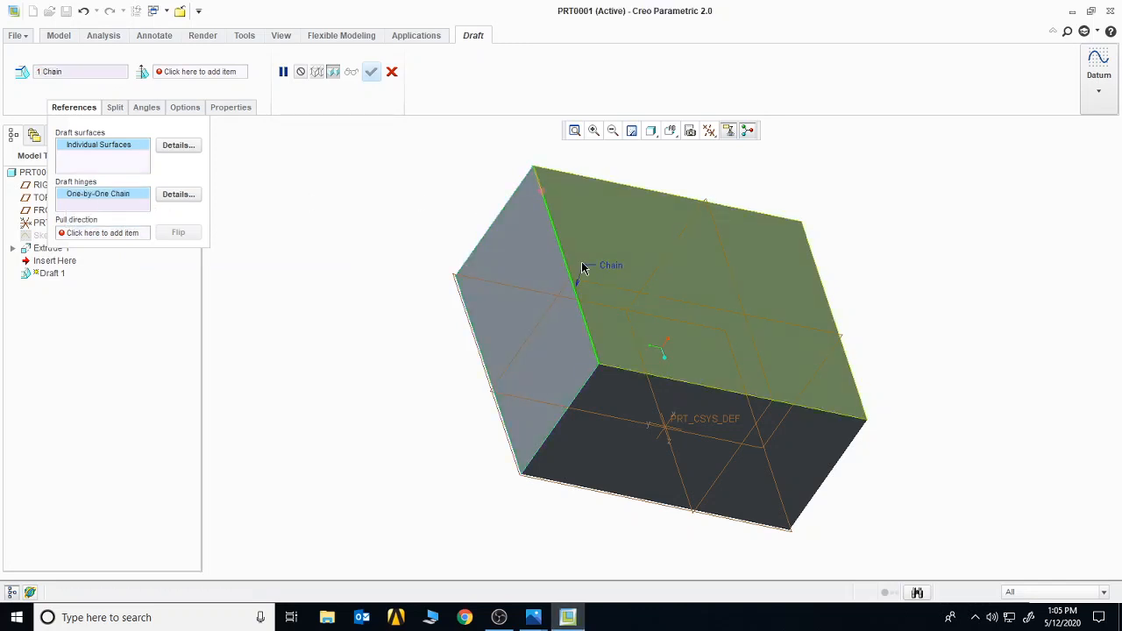
pyautogui.click(99, 234)
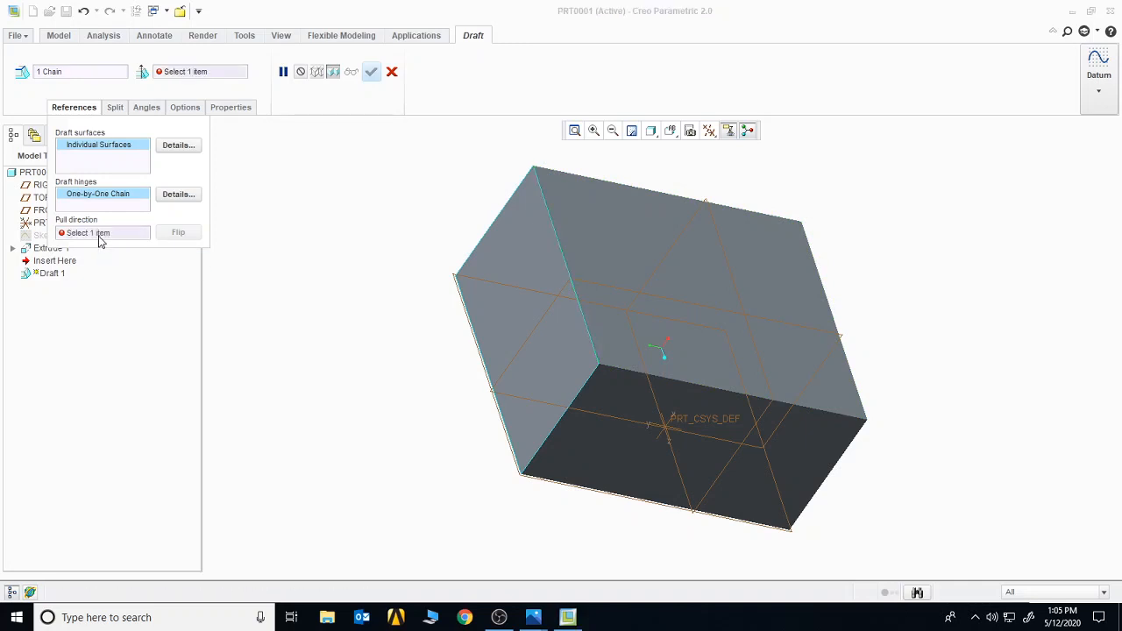
pyautogui.click(614, 251)
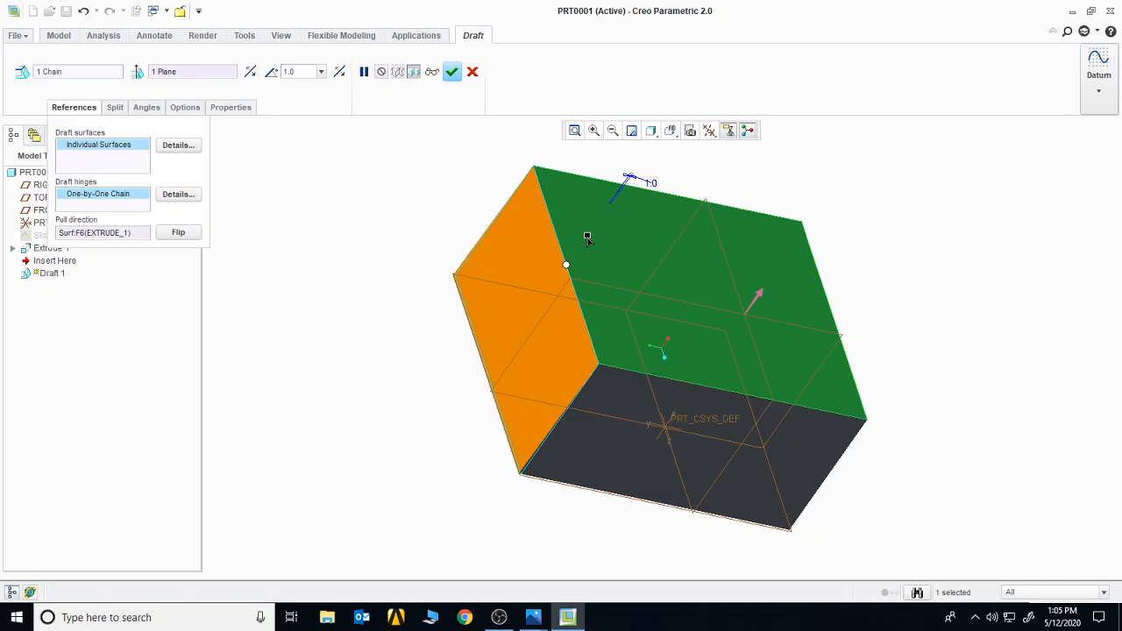
# Set the draft angle to 30 degrees and complete the draft
pyautogui.moveTo(587, 238); pyautogui.dragTo(605, 260)
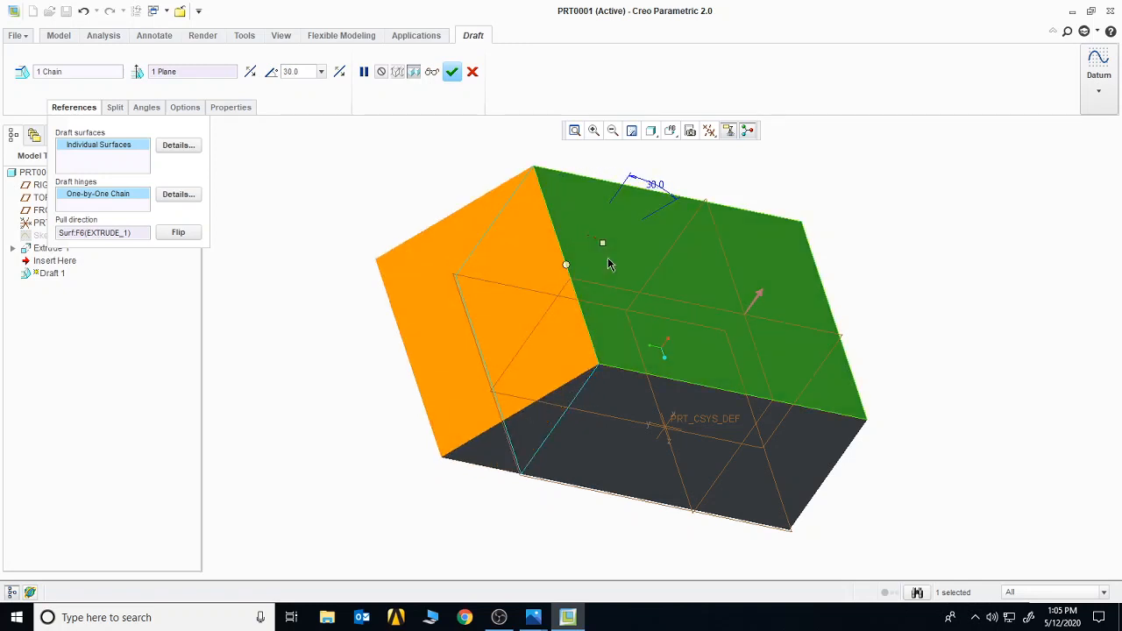
pyautogui.click(452, 71)
pyautogui.moveTo(439, 246); pyautogui.dragTo(515, 251, button='middle')
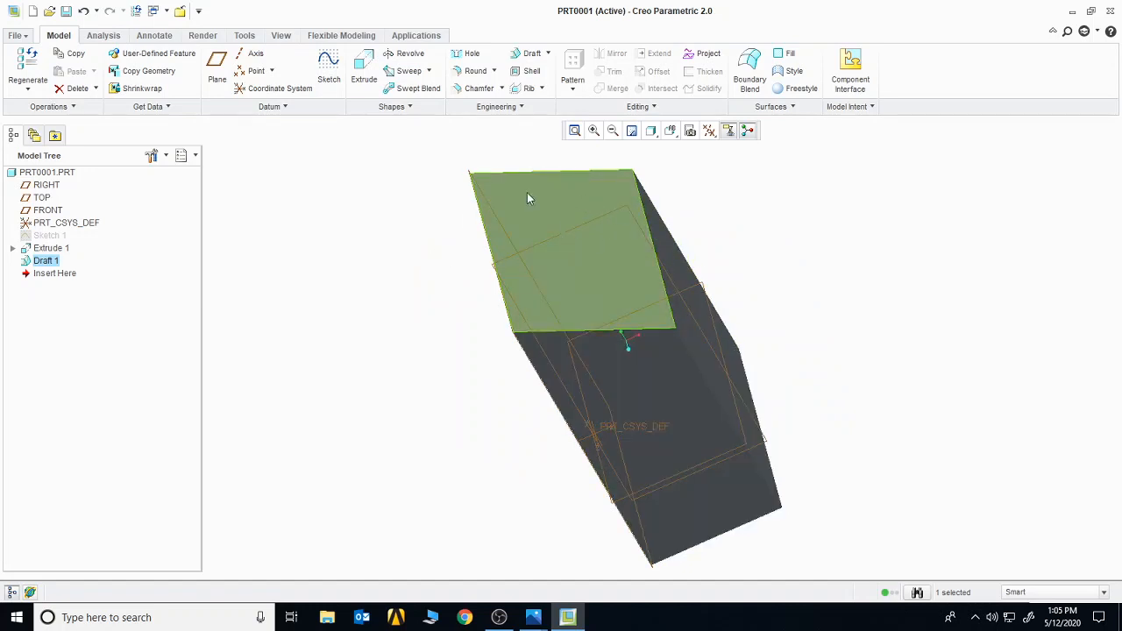
# Redefine the draft feature and add a second draft angle along its hinge edge
pyautogui.rightClick(50, 263)
pyautogui.click(122, 370)
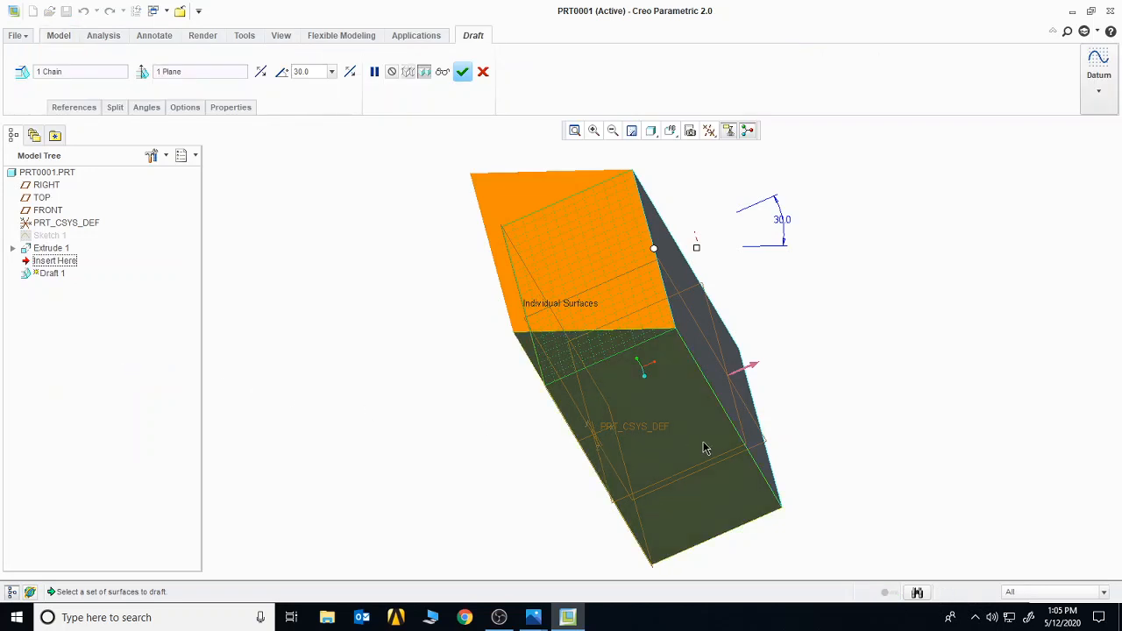
pyautogui.moveTo(706, 449)
pyautogui.mouseDown(button='middle')
pyautogui.moveTo(802, 398)
pyautogui.moveTo(766, 395)
pyautogui.mouseUp(button='middle')
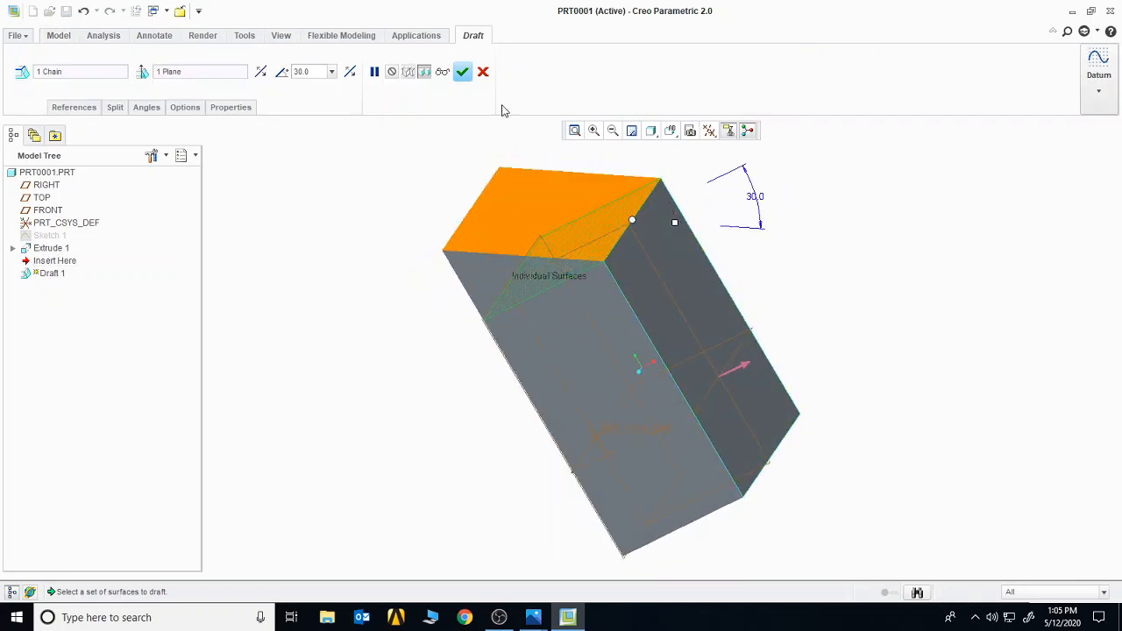
pyautogui.click(575, 129)
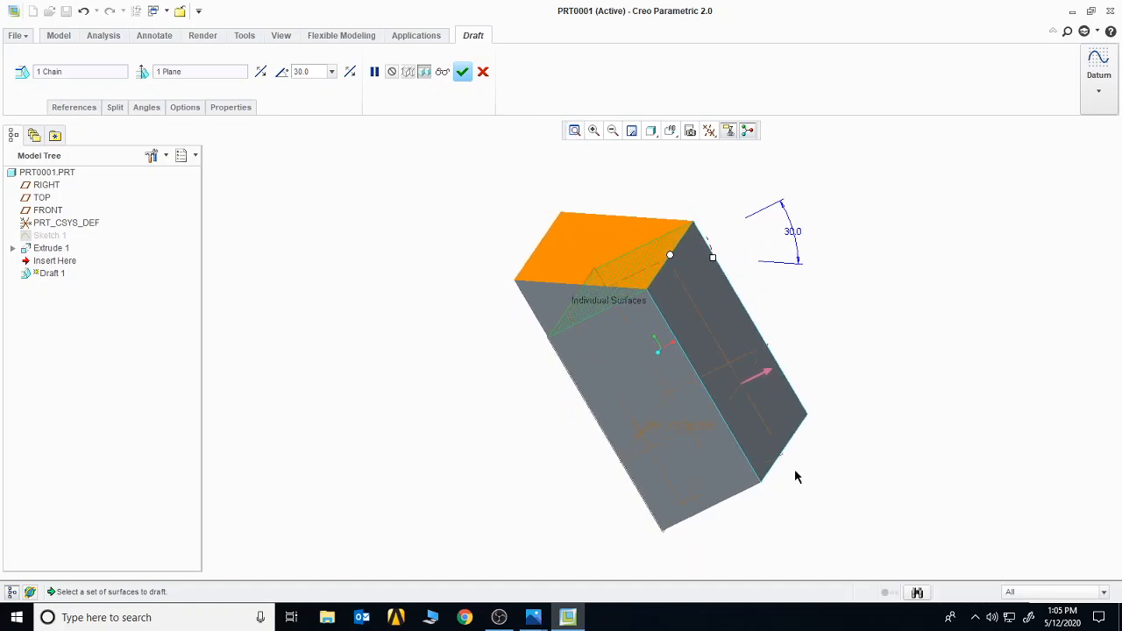
pyautogui.moveTo(796, 477)
pyautogui.mouseDown(button='middle')
pyautogui.moveTo(815, 466)
pyautogui.moveTo(806, 495)
pyautogui.mouseUp(button='middle')
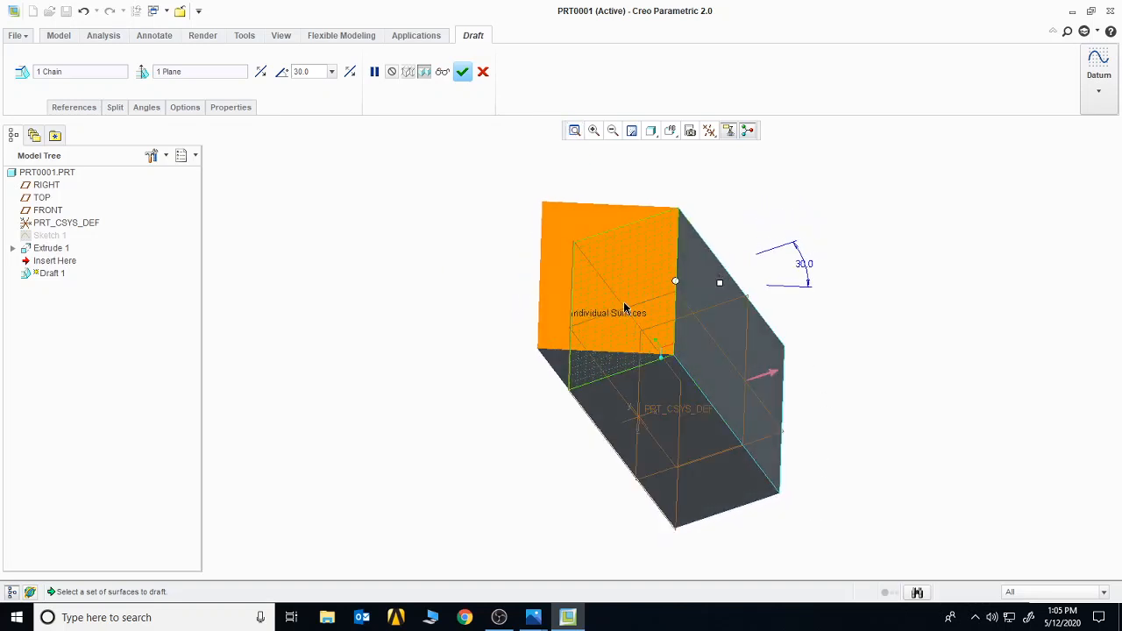
pyautogui.click(148, 109)
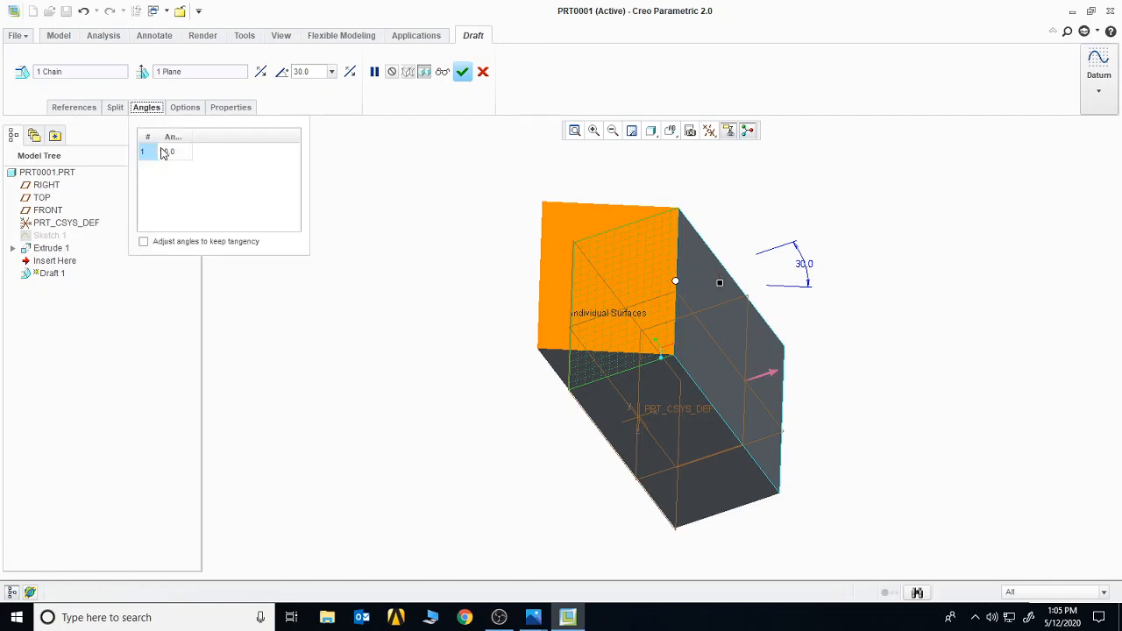
pyautogui.rightClick(162, 153)
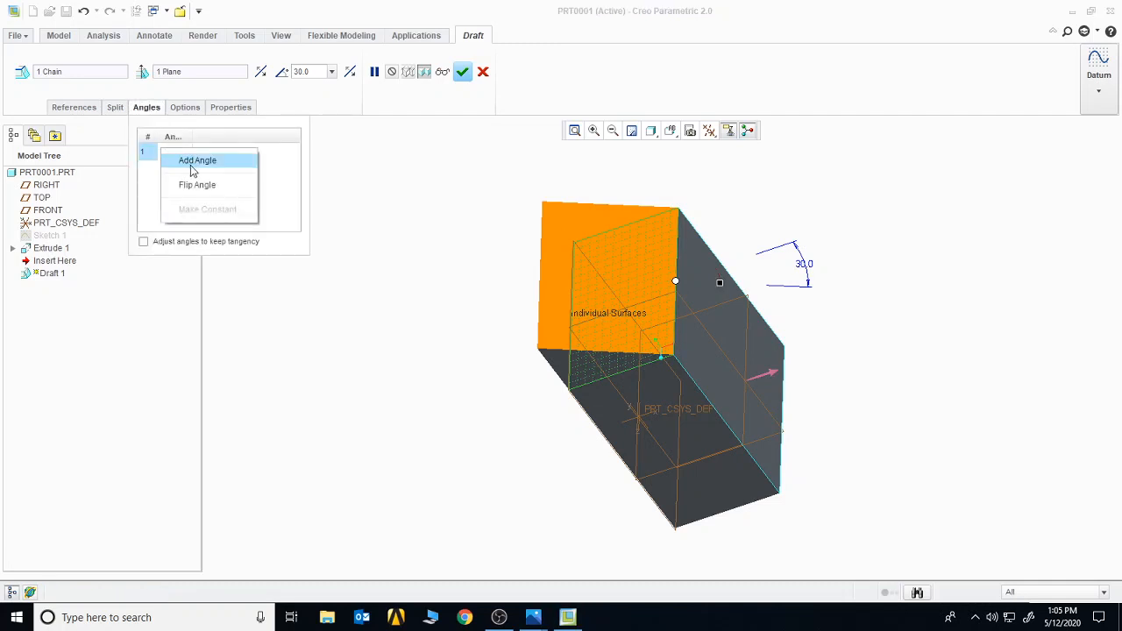
pyautogui.click(197, 161)
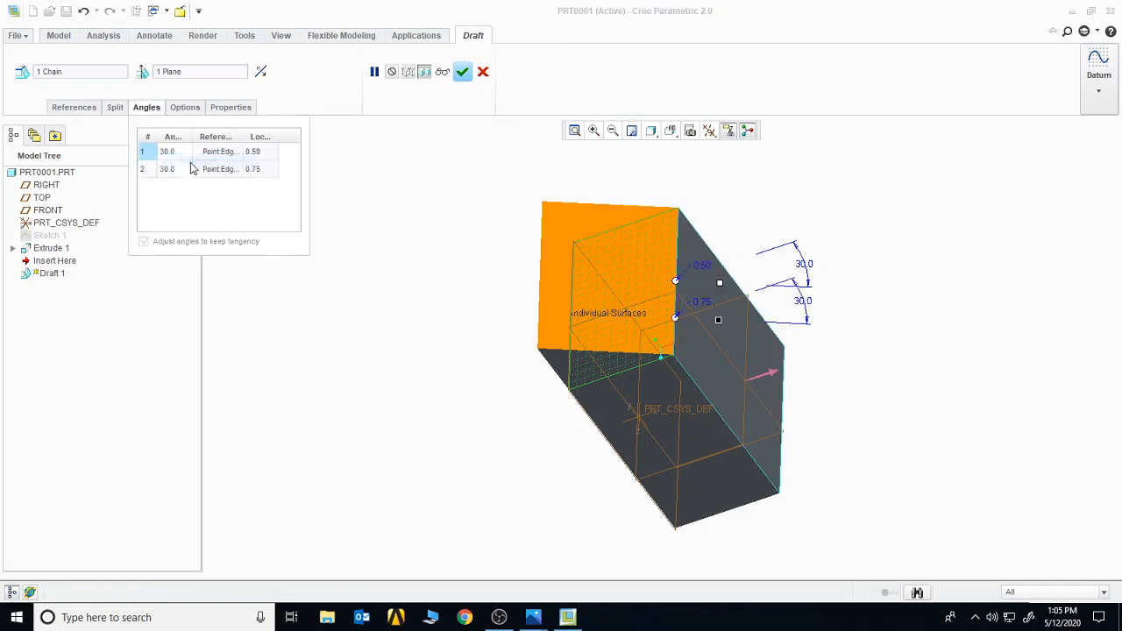
# Position the second angle point at 0.80 along the hinge, with a 12-degree angle there and 27 degrees at the first point
pyautogui.click(676, 320)
pyautogui.moveTo(676, 322); pyautogui.dragTo(683, 275)
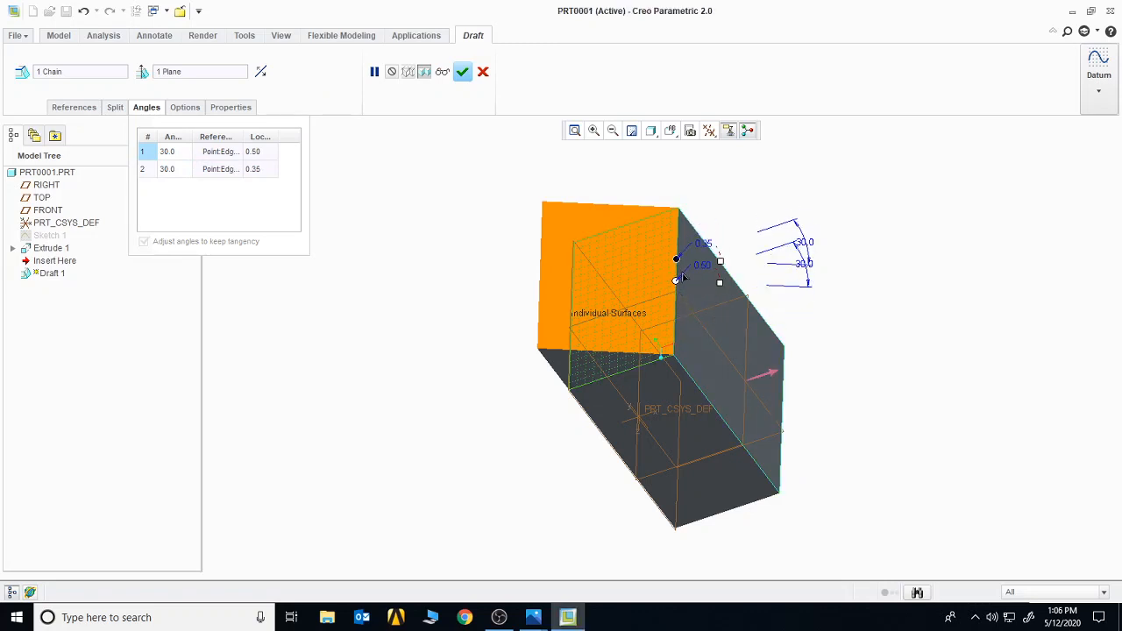
pyautogui.moveTo(679, 334)
pyautogui.mouseDown()
pyautogui.moveTo(676, 236)
pyautogui.moveTo(675, 330)
pyautogui.mouseUp()
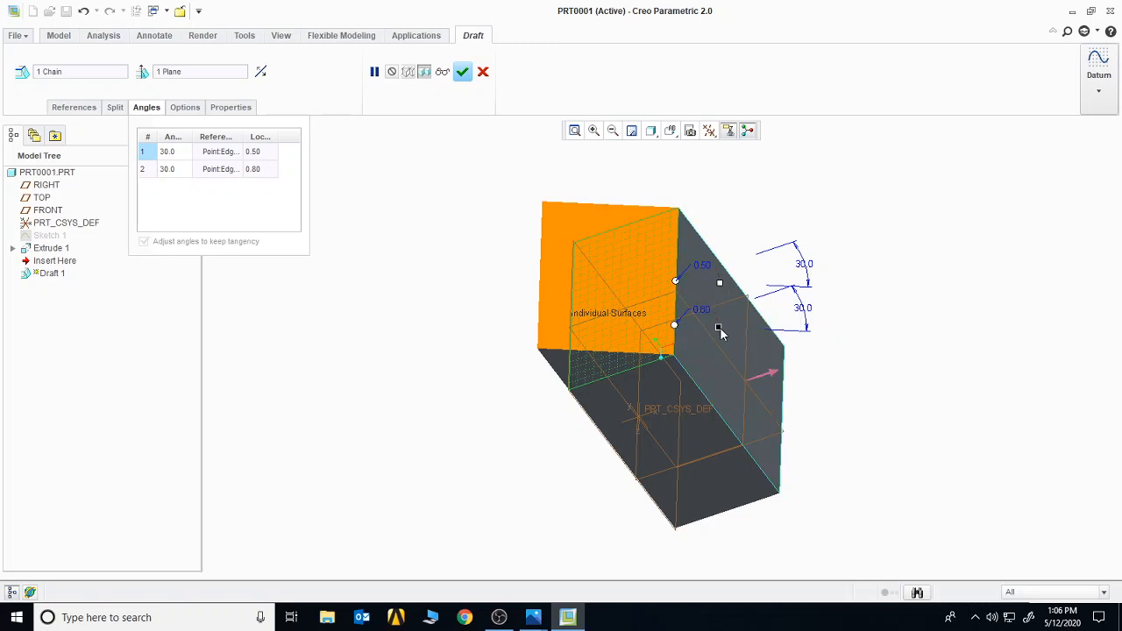
pyautogui.moveTo(720, 328)
pyautogui.mouseDown()
pyautogui.moveTo(705, 301)
pyautogui.moveTo(714, 308)
pyautogui.moveTo(720, 296)
pyautogui.moveTo(717, 308)
pyautogui.mouseUp()
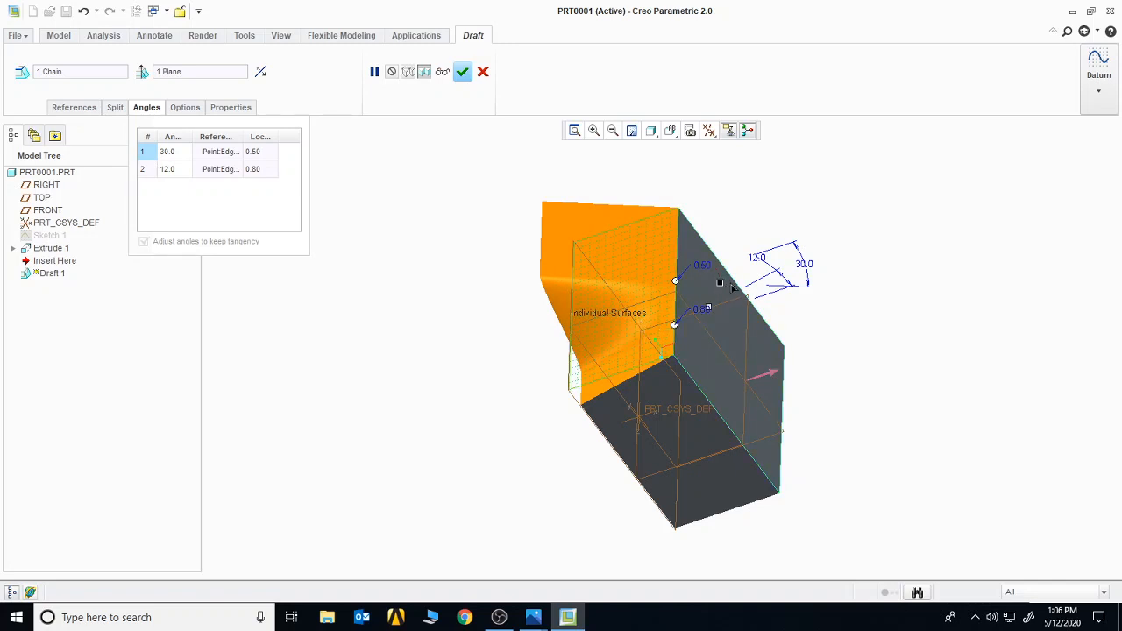
pyautogui.moveTo(719, 283)
pyautogui.mouseDown()
pyautogui.moveTo(706, 269)
pyautogui.moveTo(670, 275)
pyautogui.moveTo(702, 263)
pyautogui.moveTo(712, 280)
pyautogui.moveTo(703, 257)
pyautogui.moveTo(720, 281)
pyautogui.mouseUp()
# Add a third draft angle of 12 degrees, move its point along the hinge to the other side of the 0.50 point, and complete the draft
pyautogui.rightClick(162, 169)
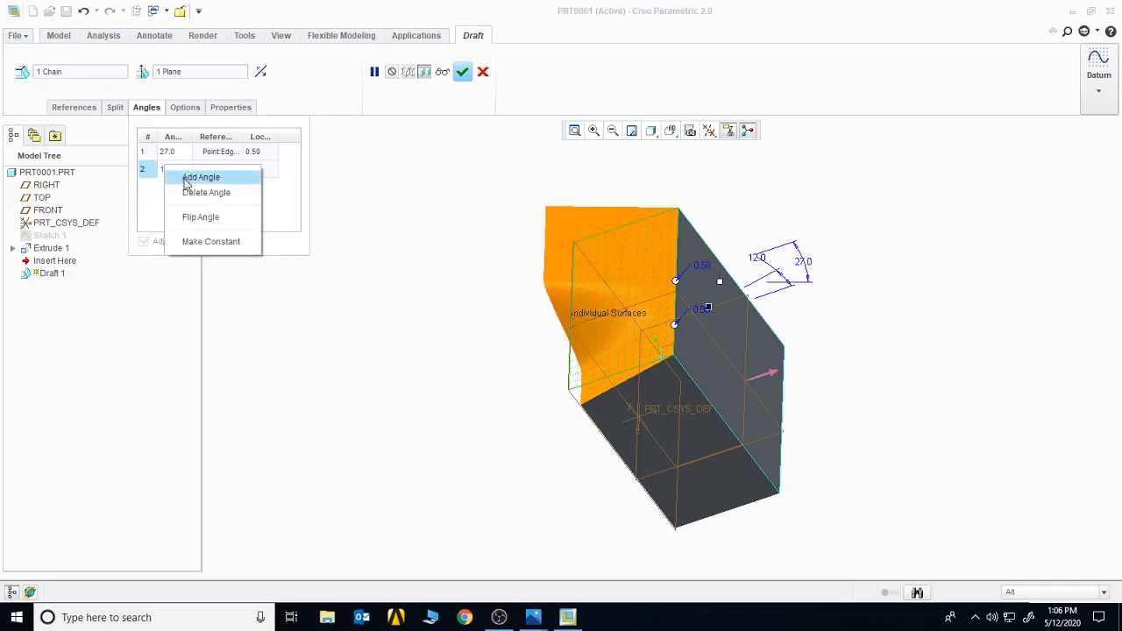
pyautogui.click(200, 178)
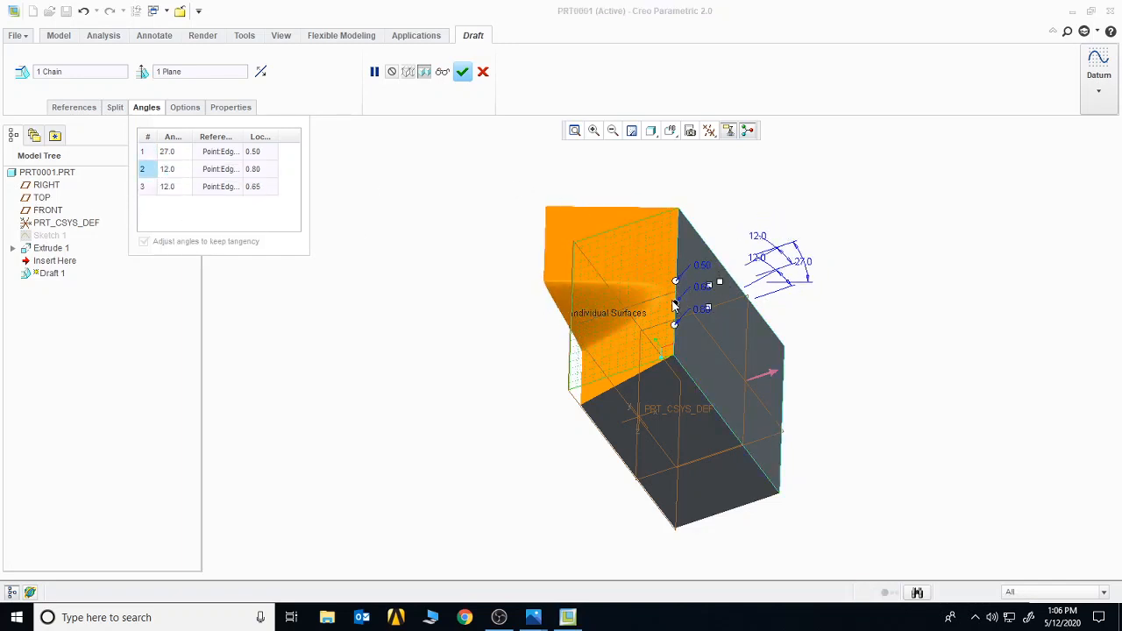
pyautogui.moveTo(675, 305); pyautogui.dragTo(677, 245)
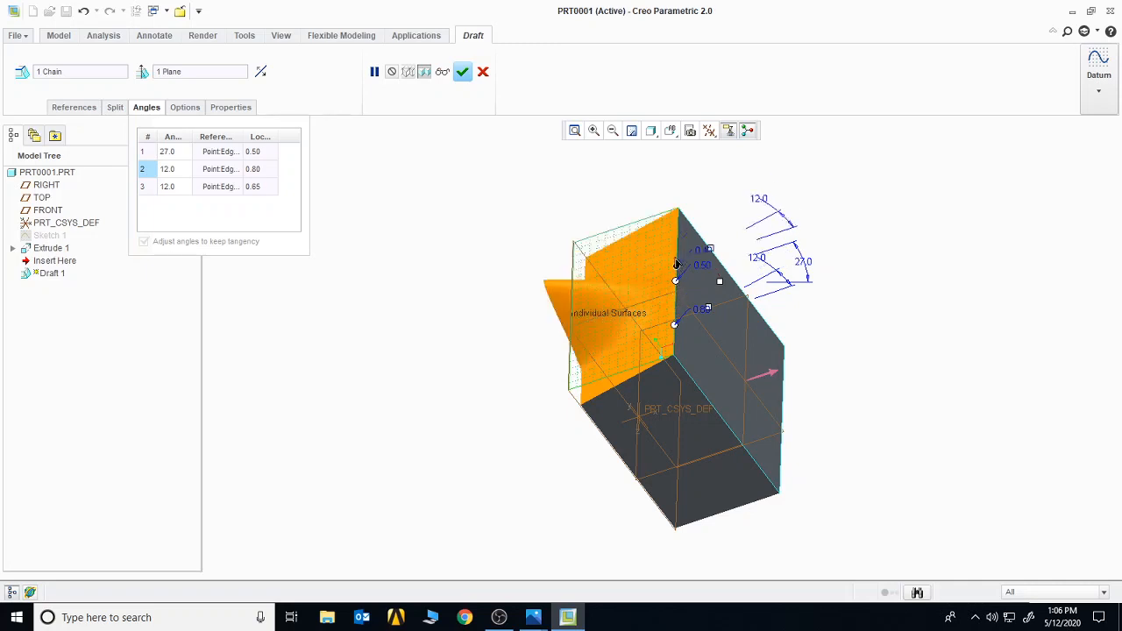
pyautogui.click(463, 75)
pyautogui.moveTo(433, 358); pyautogui.dragTo(579, 278, button='middle')
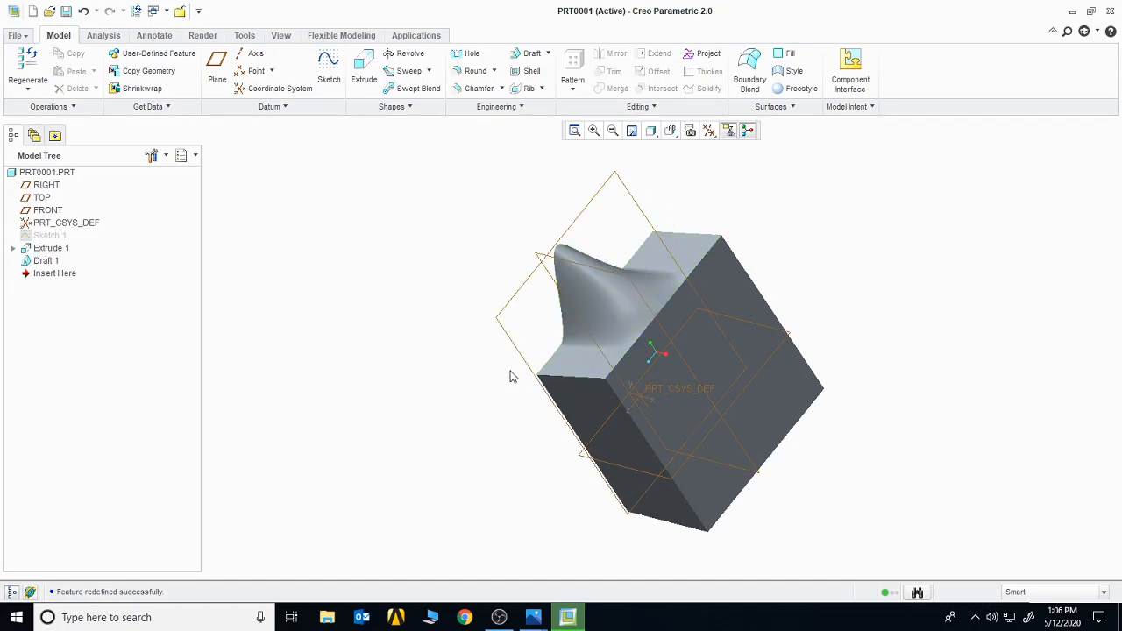
# Delete the variable draft feature from the block
pyautogui.rightClick(46, 249)
pyautogui.press('Escape')
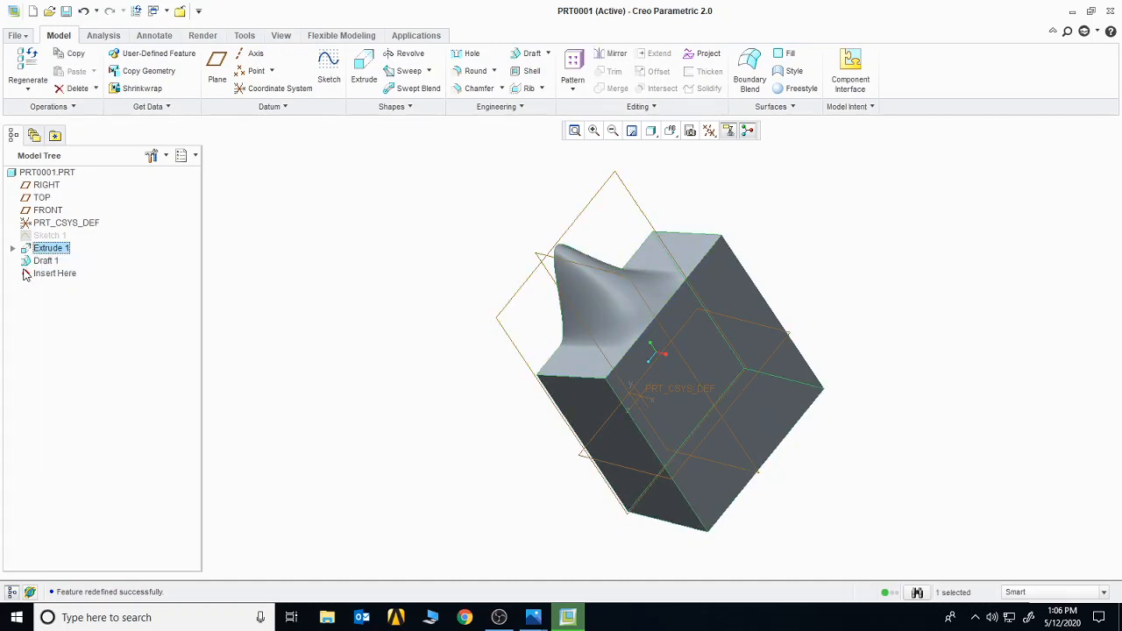
pyautogui.rightClick(36, 261)
pyautogui.click(82, 291)
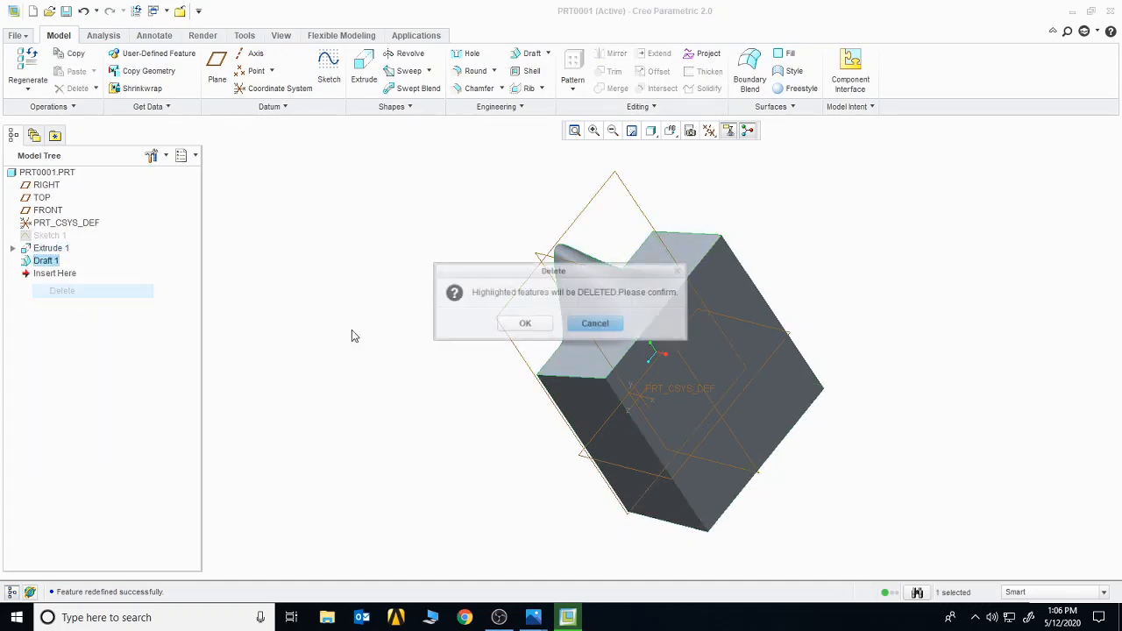
pyautogui.click(524, 323)
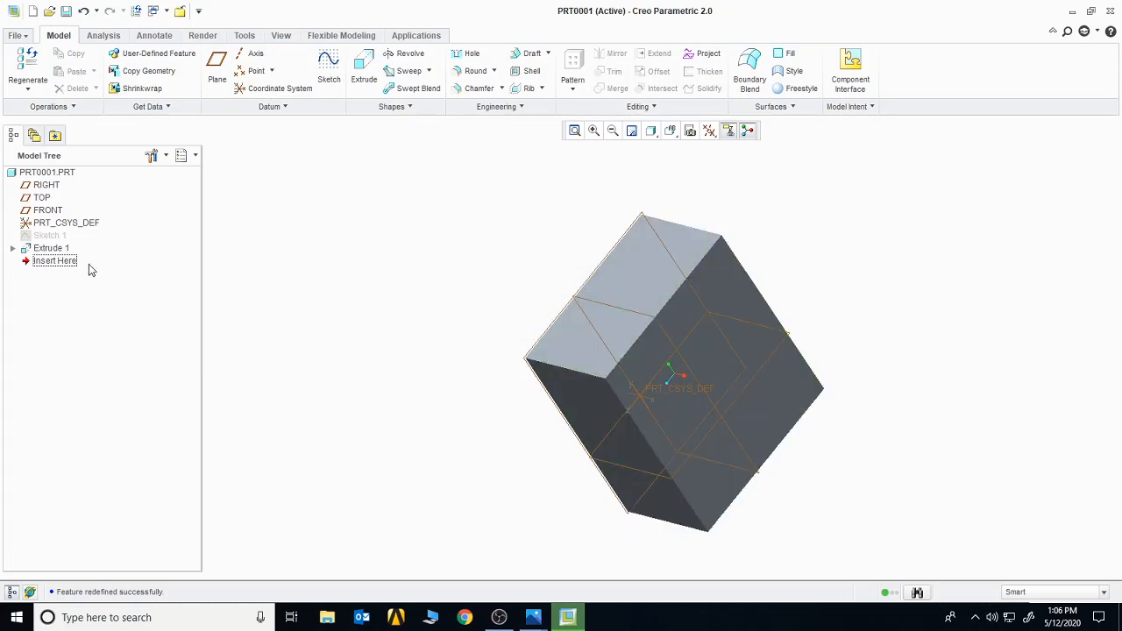
pyautogui.moveTo(658, 314); pyautogui.dragTo(694, 266, button='middle')
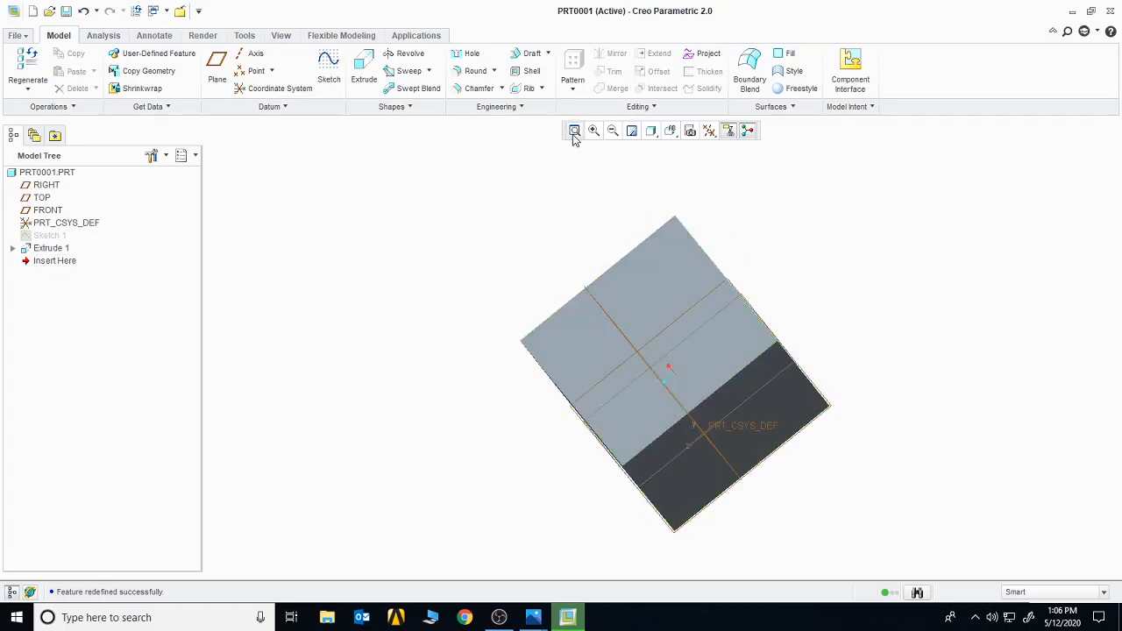
# Sketch a small circle near one corner of the block's large face, viewed normal to the sketch plane, and finish the sketch
pyautogui.click(652, 284)
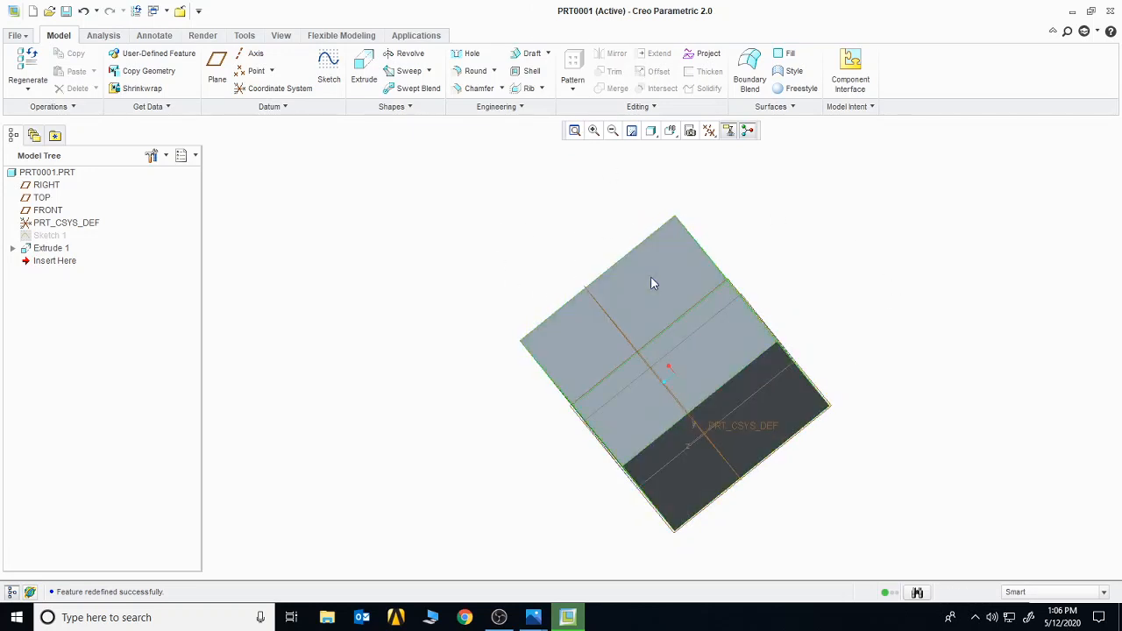
pyautogui.click(330, 66)
pyautogui.click(690, 132)
pyautogui.click(711, 132)
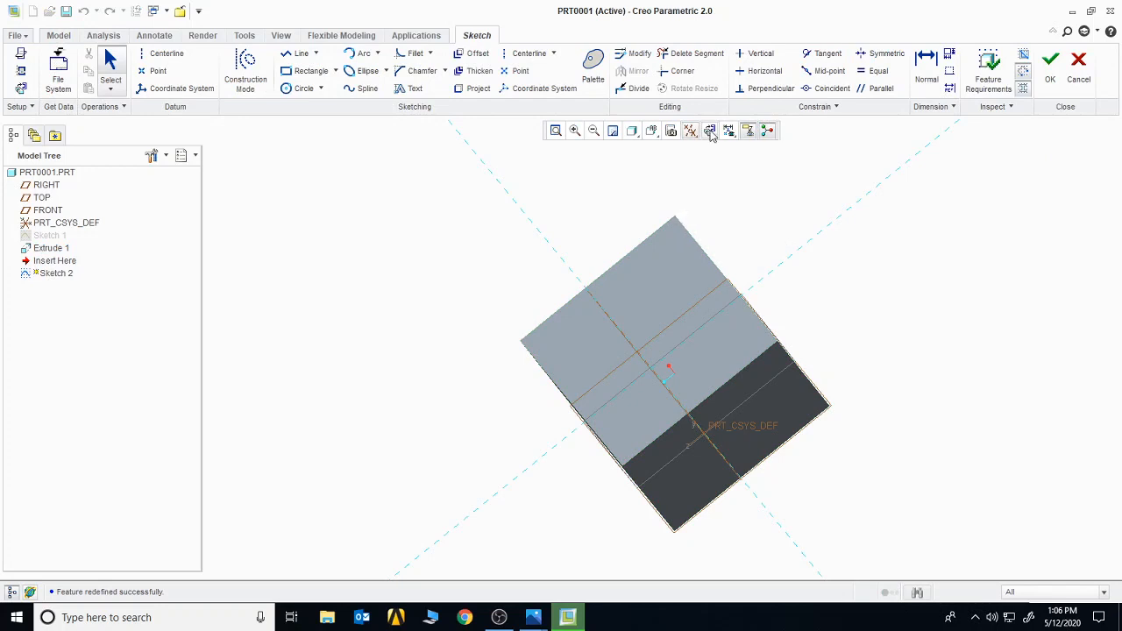
pyautogui.click(302, 89)
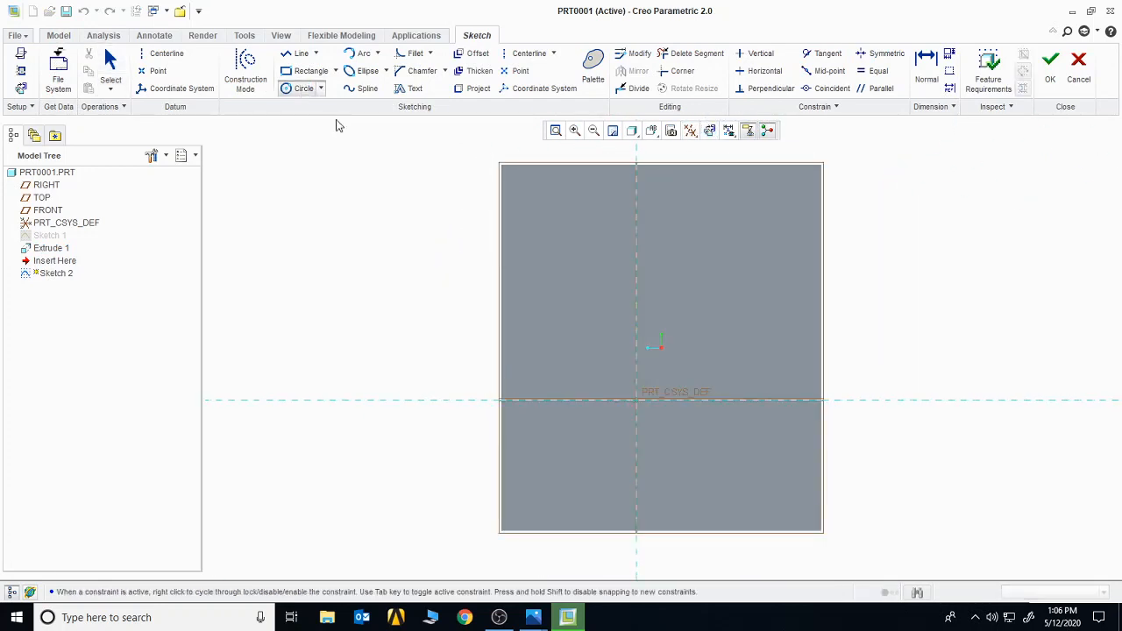
pyautogui.click(551, 217)
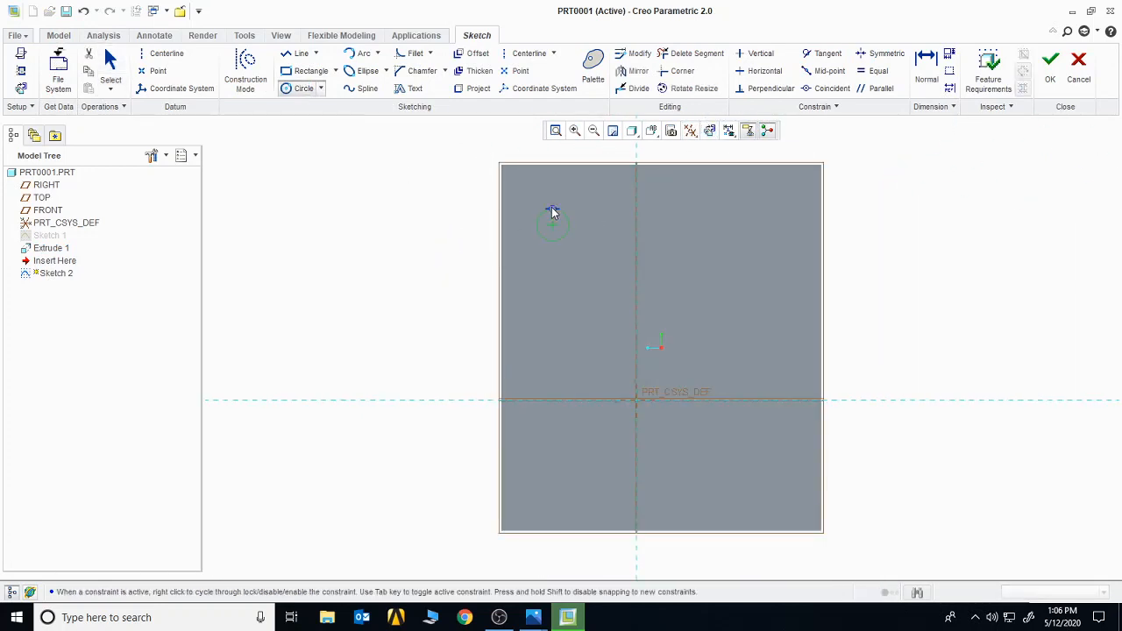
pyautogui.click(1051, 66)
# Extrude the sketched circle outward from the block to a depth of 50
pyautogui.click(359, 81)
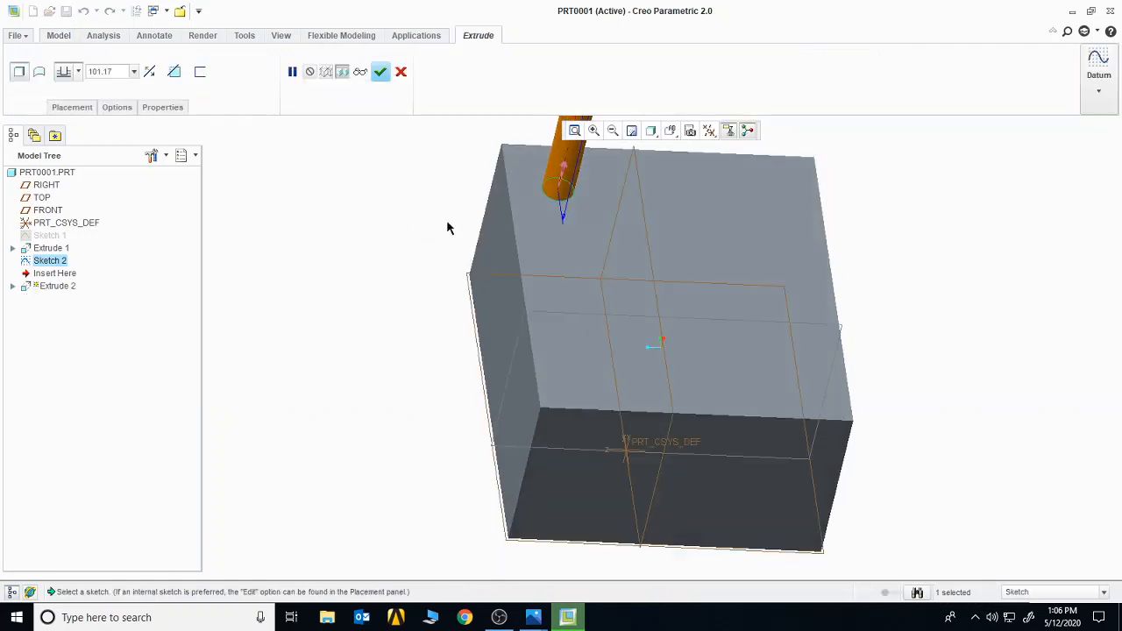
pyautogui.click(133, 72)
pyautogui.click(100, 96)
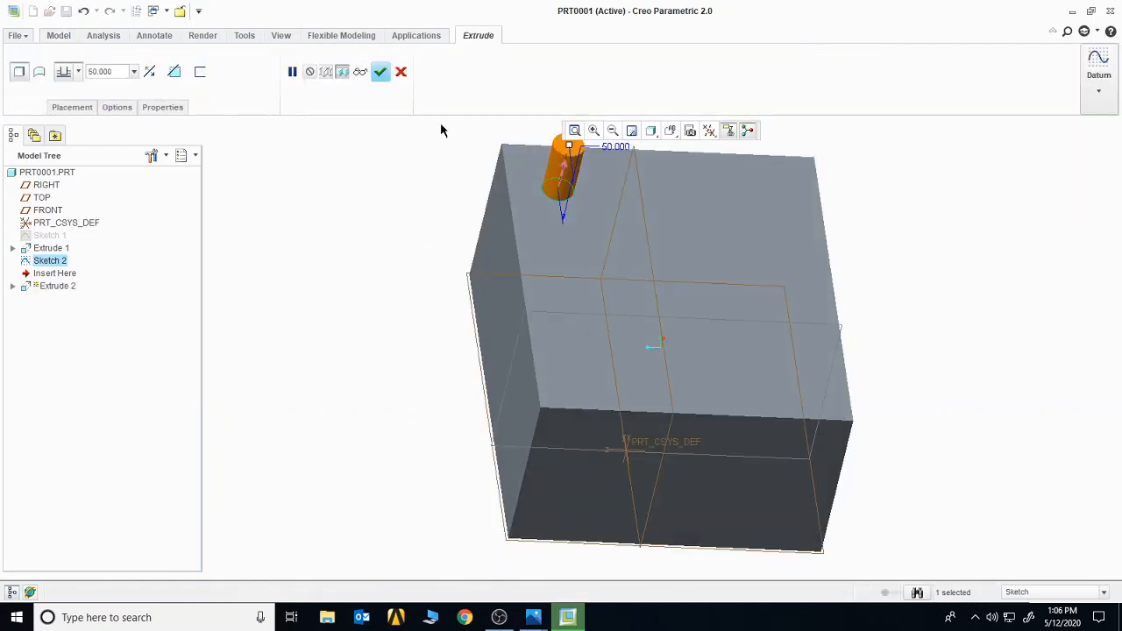
pyautogui.click(381, 71)
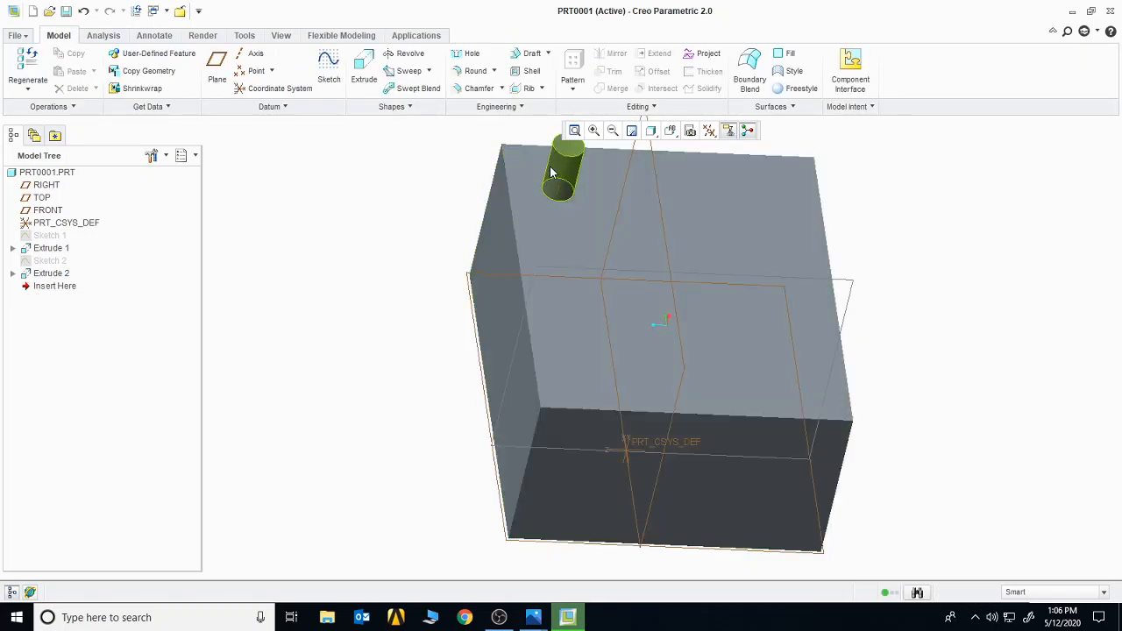
# Mirror the extruded cylinder about the FRONT plane
pyautogui.click(51, 274)
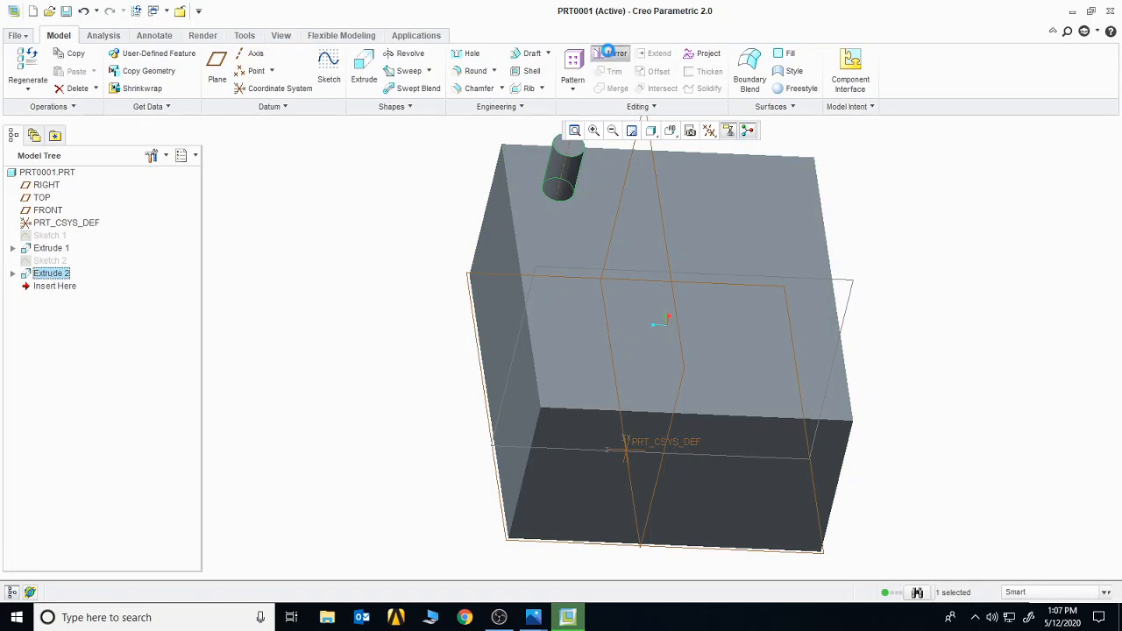
pyautogui.click(613, 55)
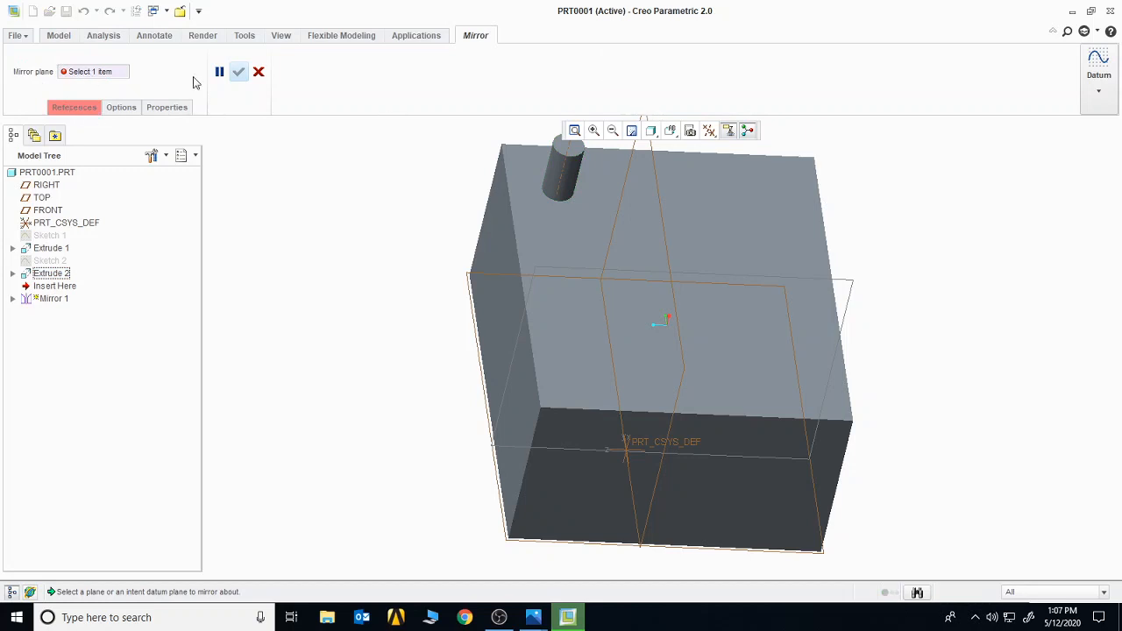
pyautogui.click(664, 222)
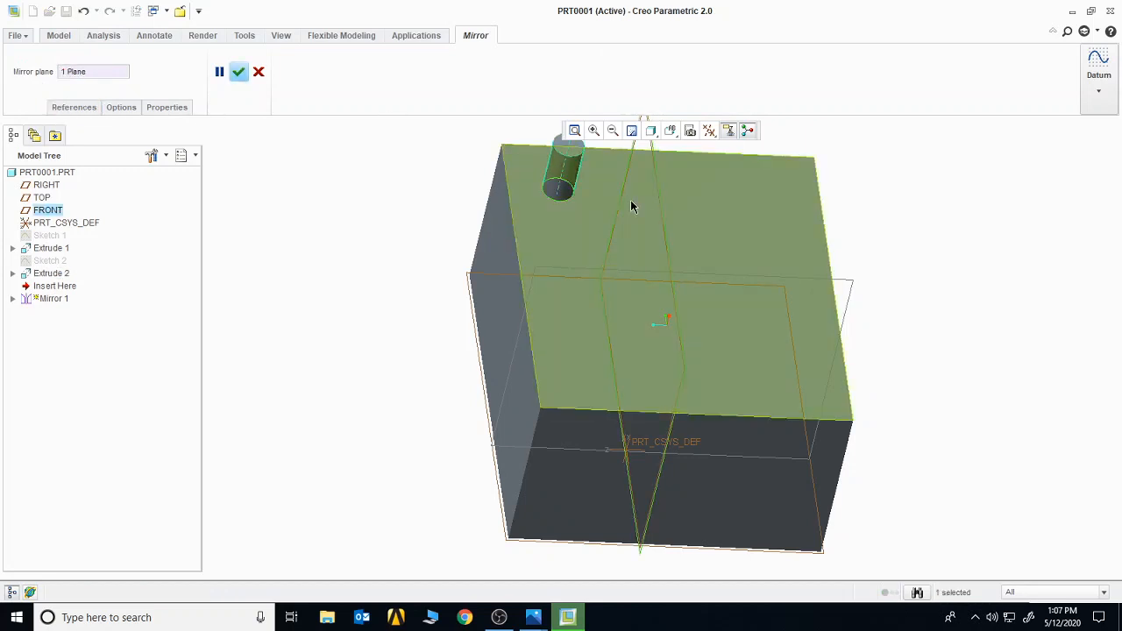
pyautogui.click(239, 72)
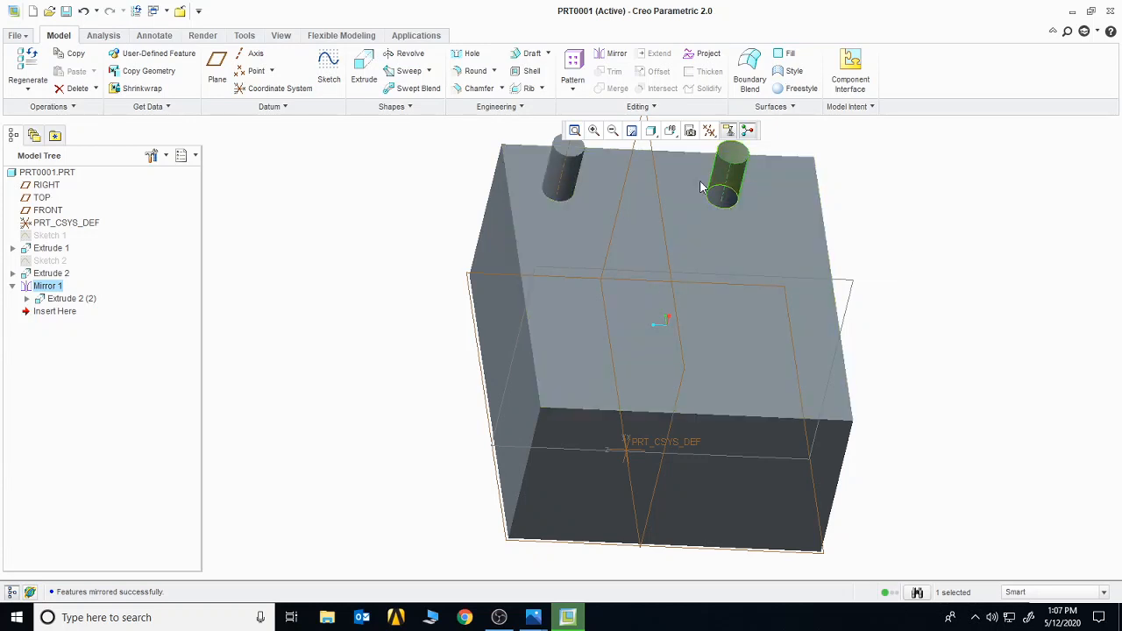
# Mirror the copied cylinder about the TOP plane
pyautogui.click(59, 302)
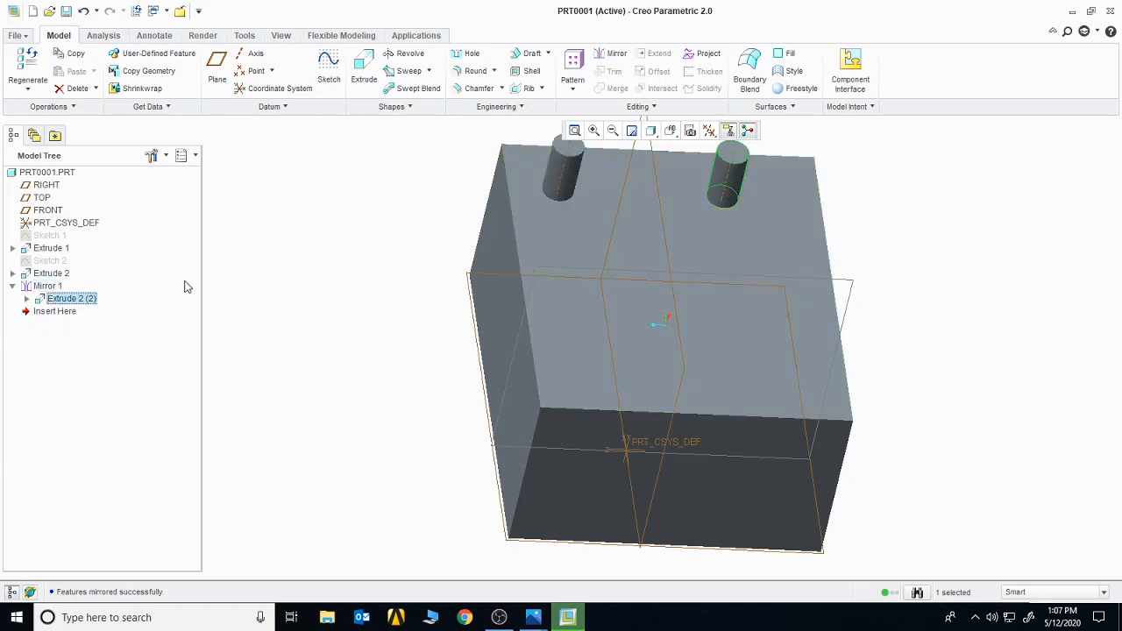
pyautogui.click(614, 54)
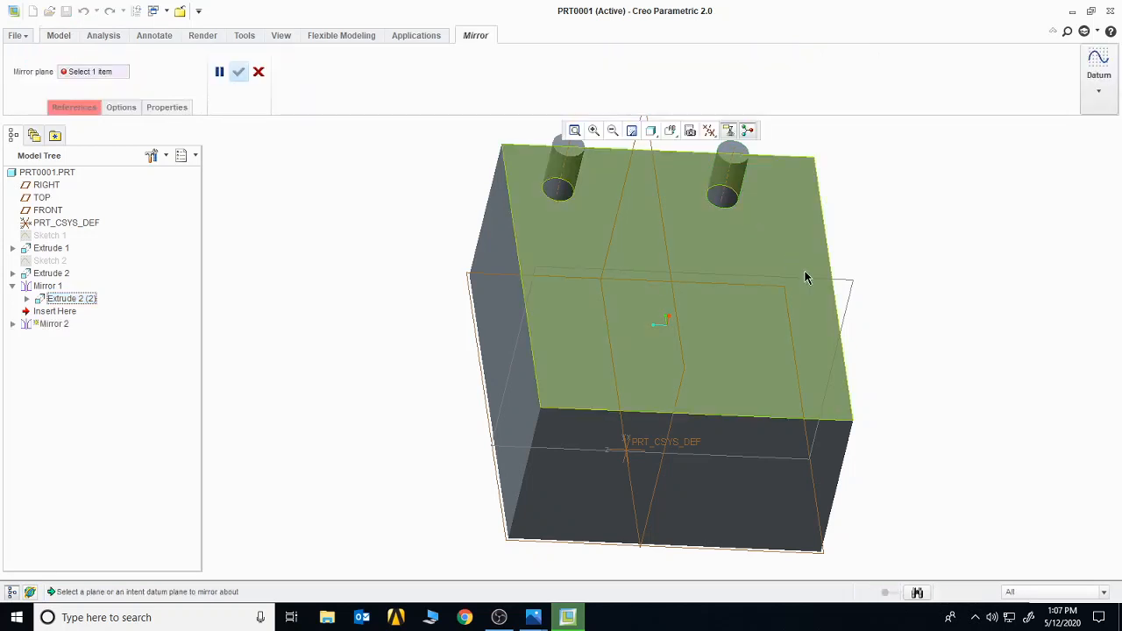
pyautogui.click(858, 282)
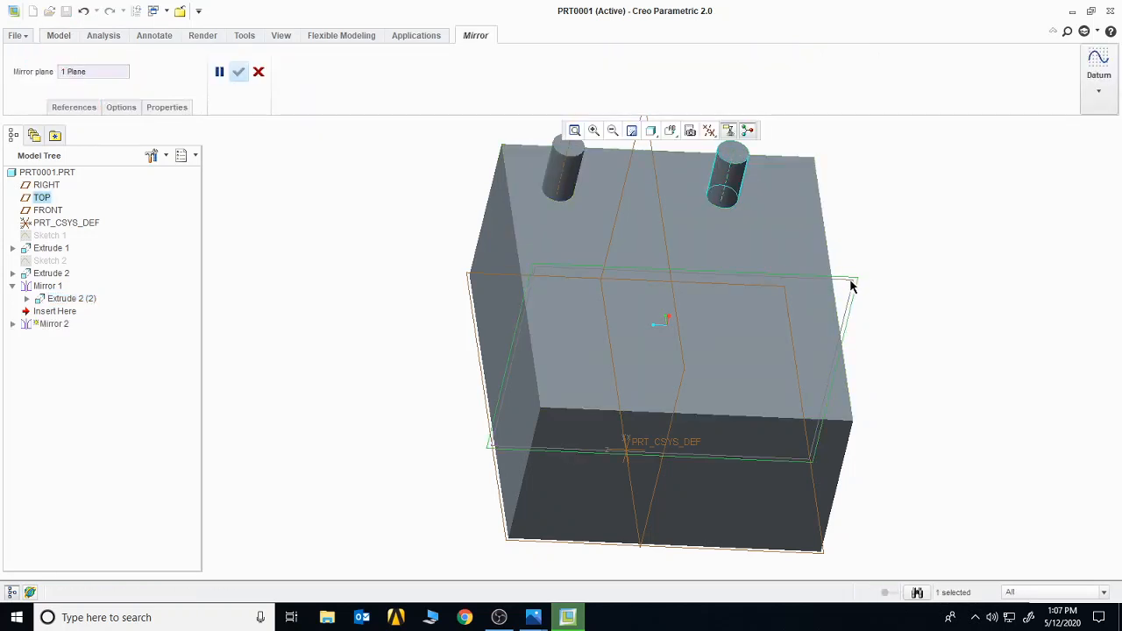
pyautogui.click(238, 73)
# Create a datum plane offset 215.50 inward from the block's end face, parallel to the TOP plane
pyautogui.moveTo(421, 368); pyautogui.dragTo(520, 442, button='middle')
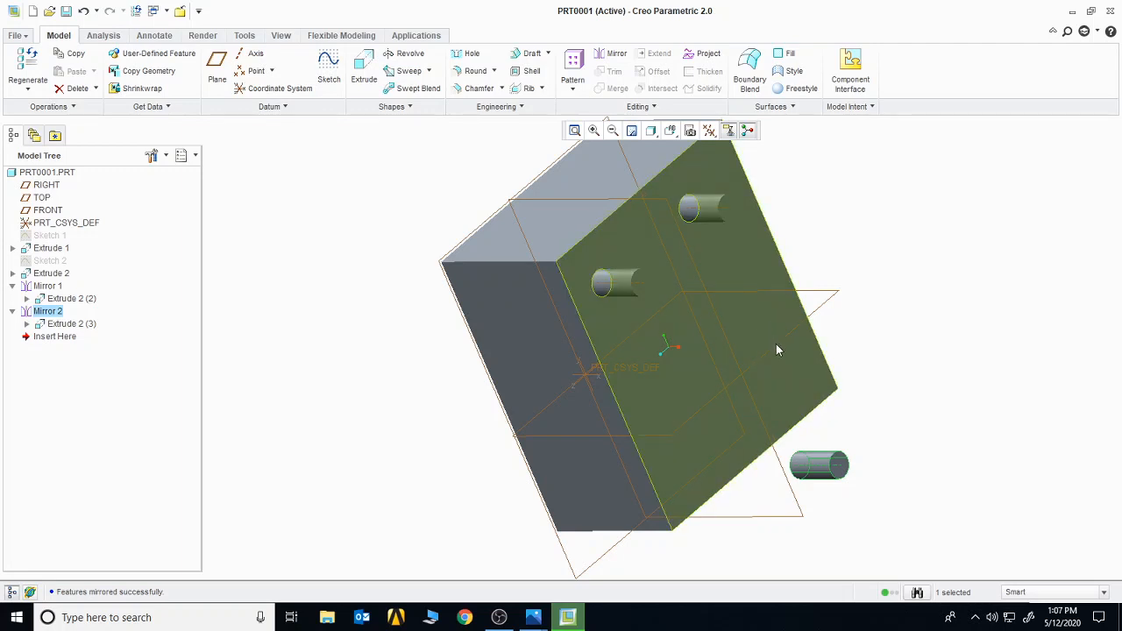
pyautogui.moveTo(471, 416); pyautogui.dragTo(389, 333, button='middle')
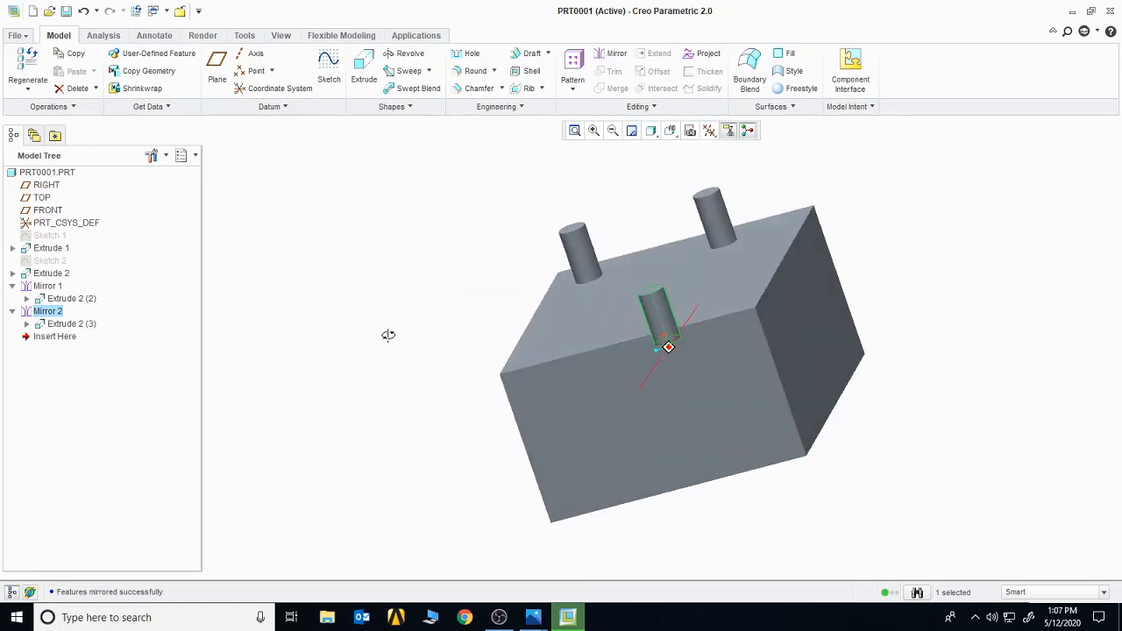
pyautogui.click(580, 408)
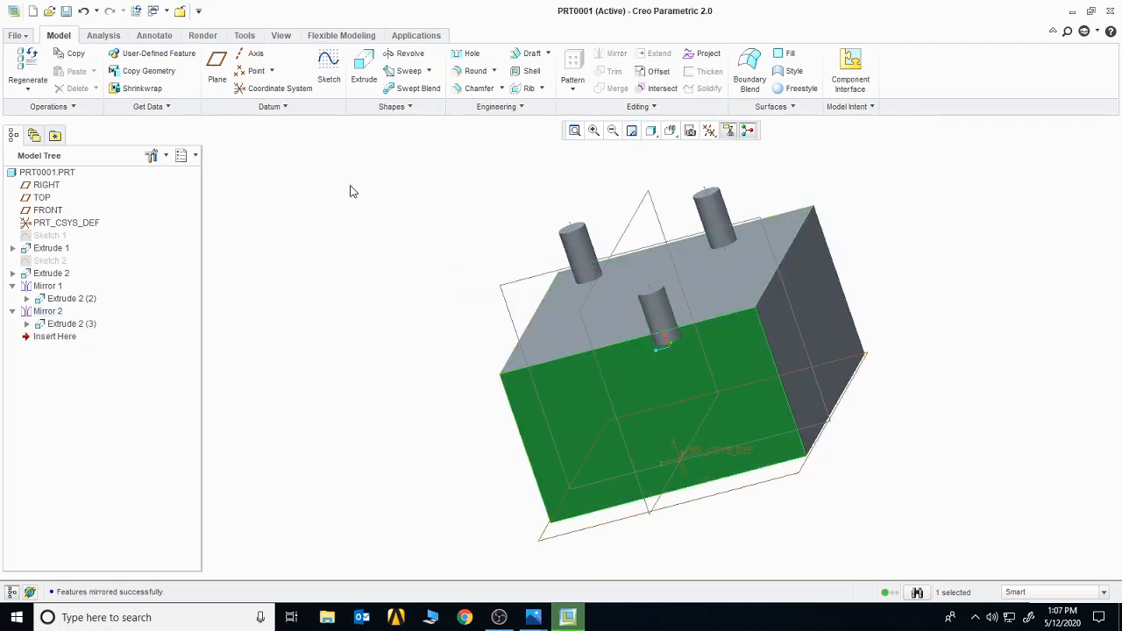
pyautogui.click(218, 67)
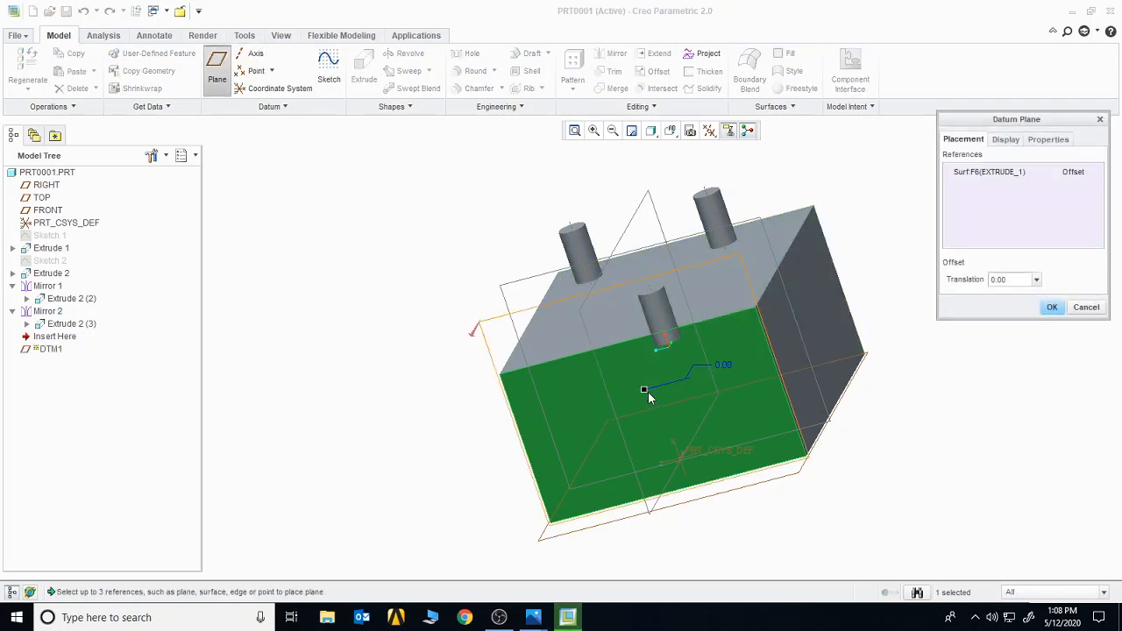
pyautogui.moveTo(659, 349); pyautogui.dragTo(684, 303)
pyautogui.moveTo(682, 304); pyautogui.dragTo(675, 361, button='middle')
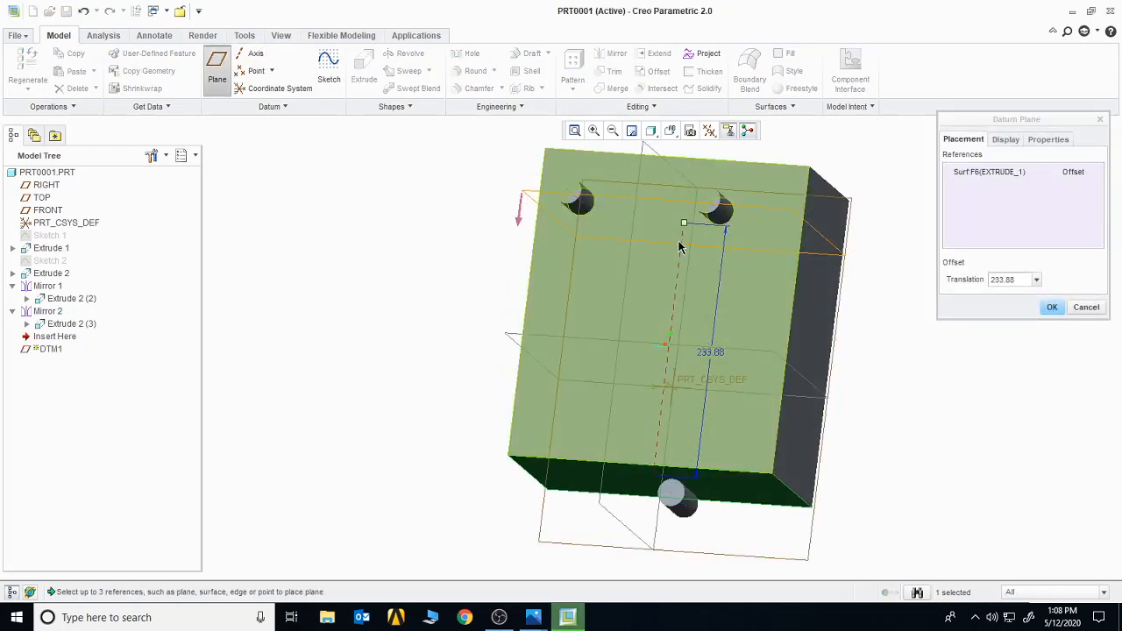
pyautogui.moveTo(684, 226); pyautogui.dragTo(682, 243)
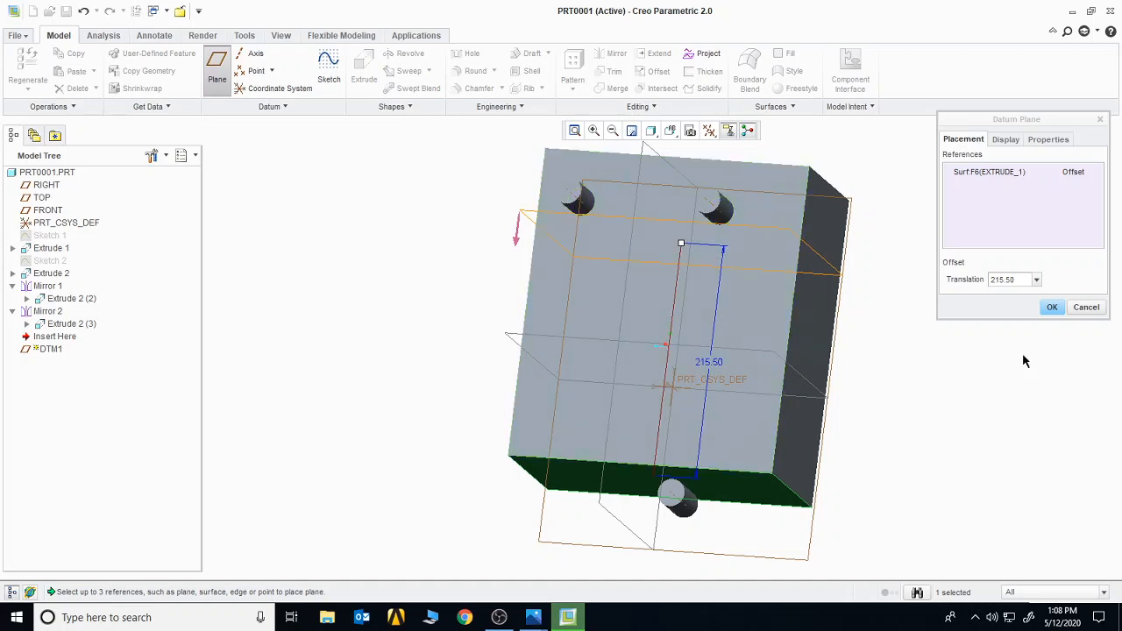
pyautogui.click(1061, 309)
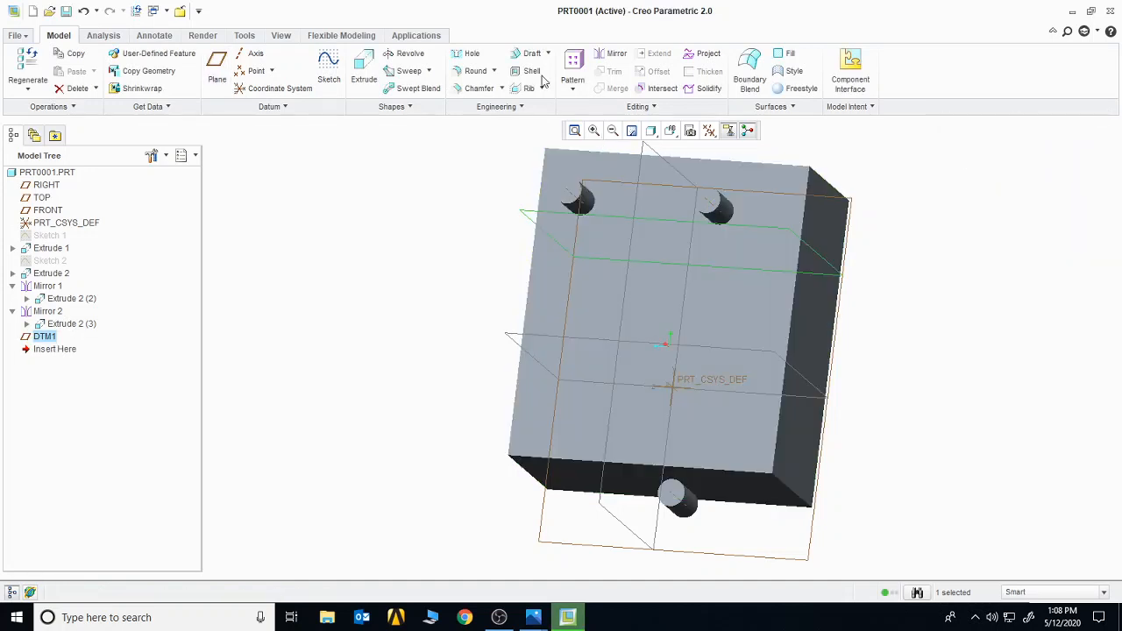
# Mirror the first mirrored cylinder about the new offset datum plane
pyautogui.click(63, 324)
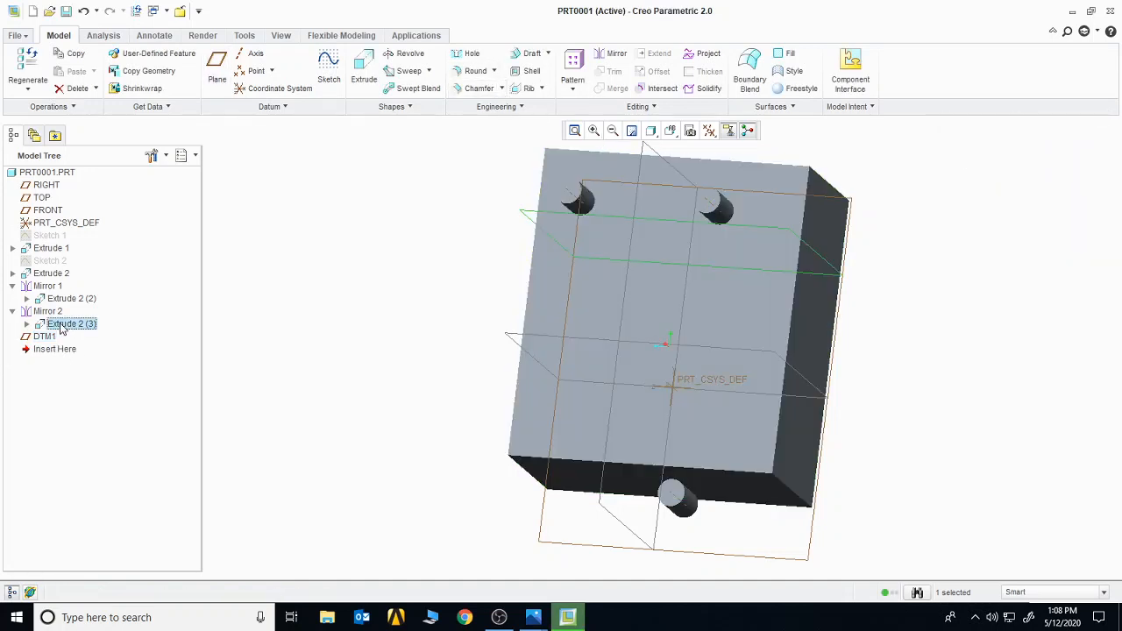
pyautogui.doubleClick(71, 324)
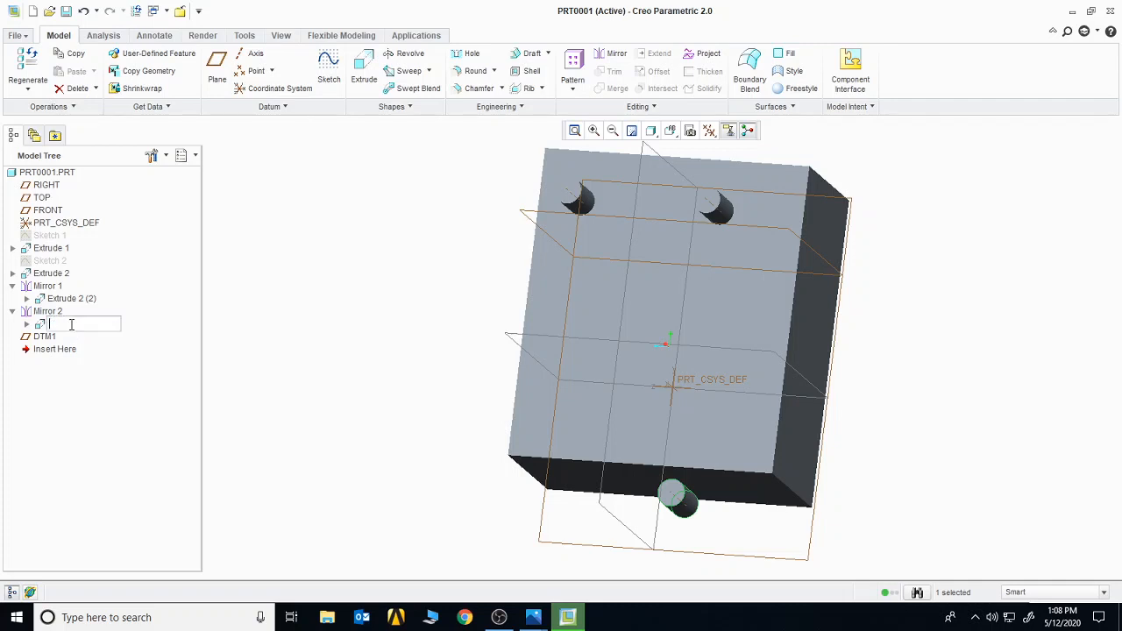
pyautogui.click(62, 302)
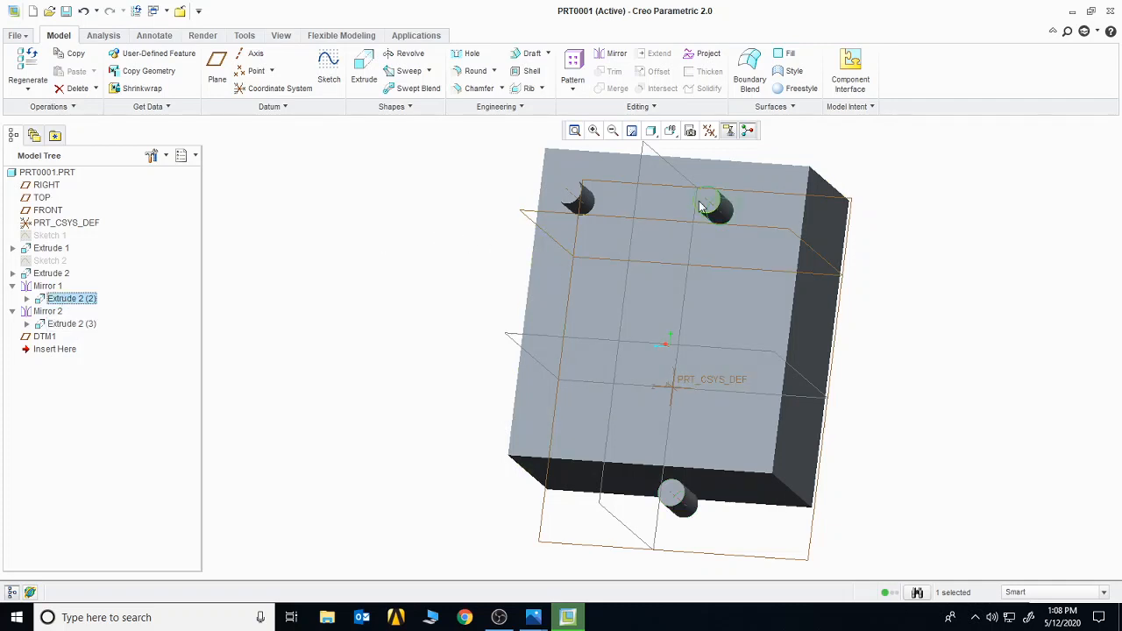
pyautogui.click(609, 54)
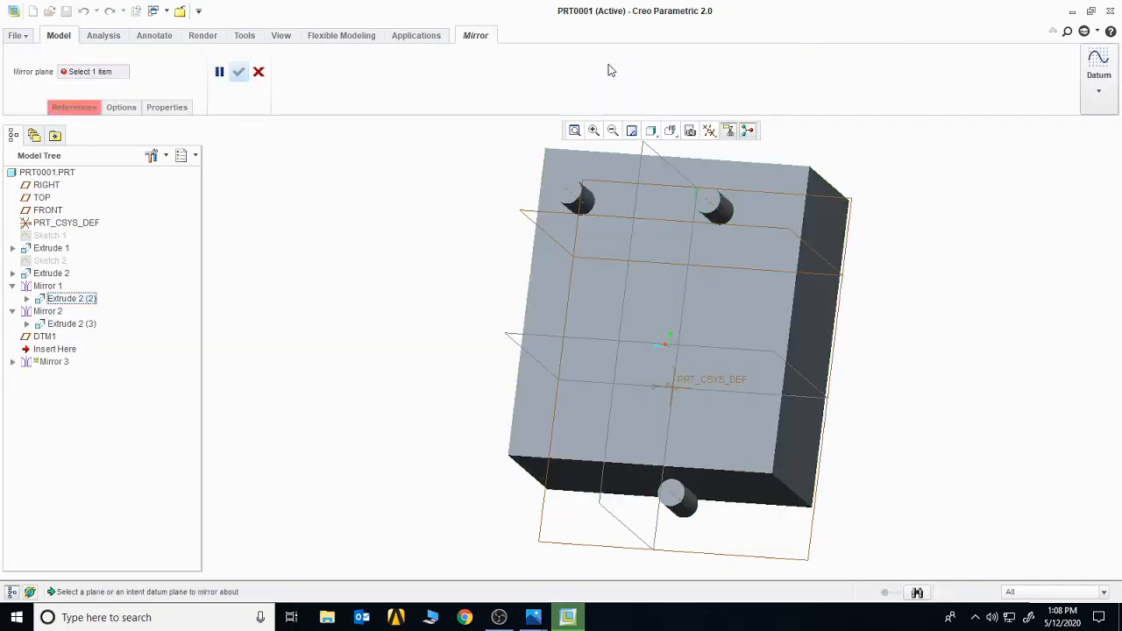
pyautogui.click(762, 230)
pyautogui.click(238, 72)
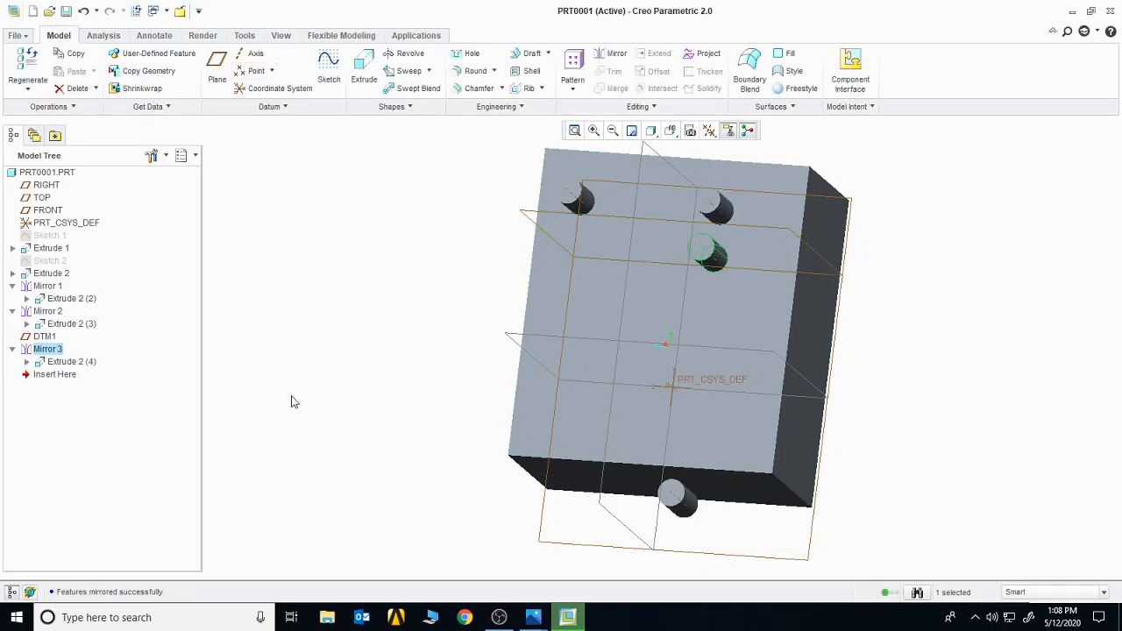
# Delete the mirrored cylinder that hangs beyond the block's end face
pyautogui.moveTo(605, 334); pyautogui.dragTo(606, 513, button='middle')
pyautogui.click(554, 455)
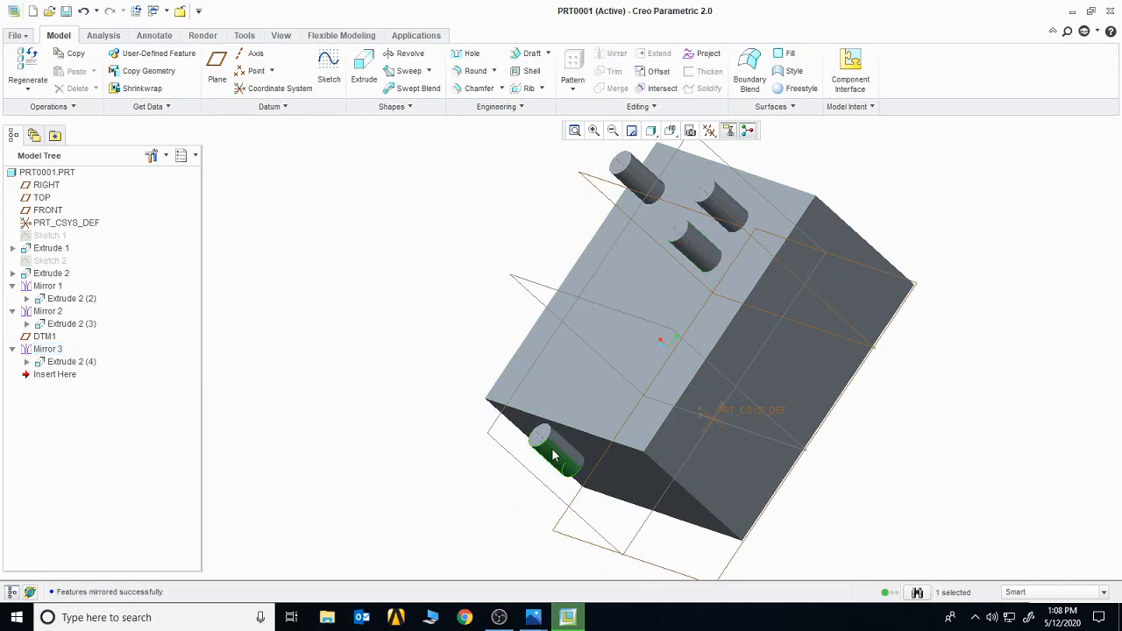
pyautogui.click(52, 365)
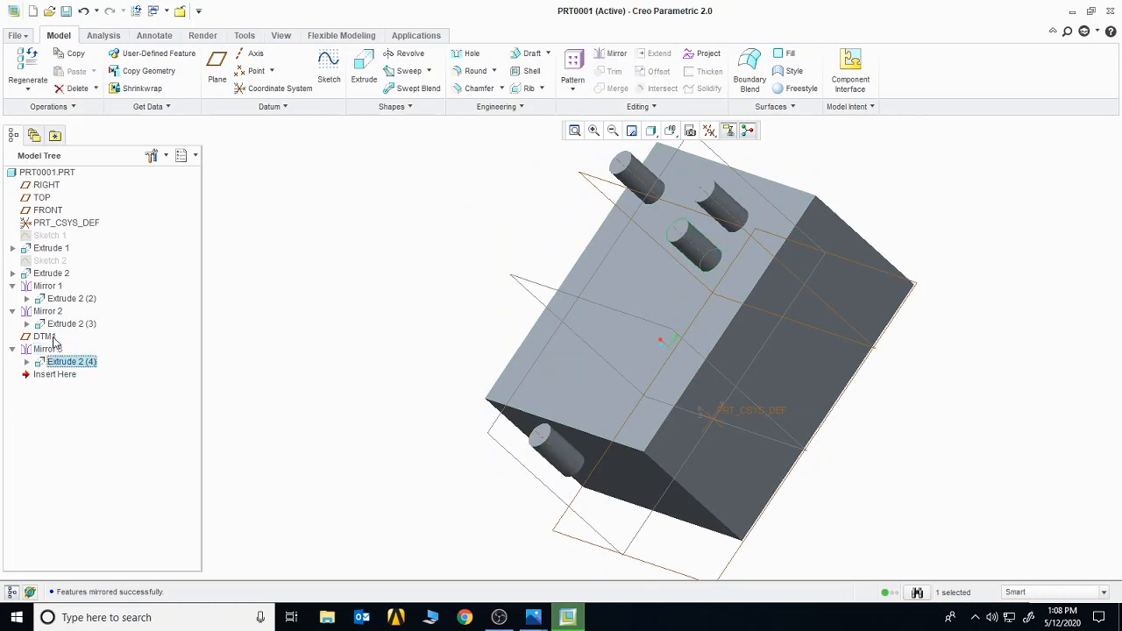
pyautogui.click(70, 324)
pyautogui.rightClick(58, 323)
pyautogui.click(103, 349)
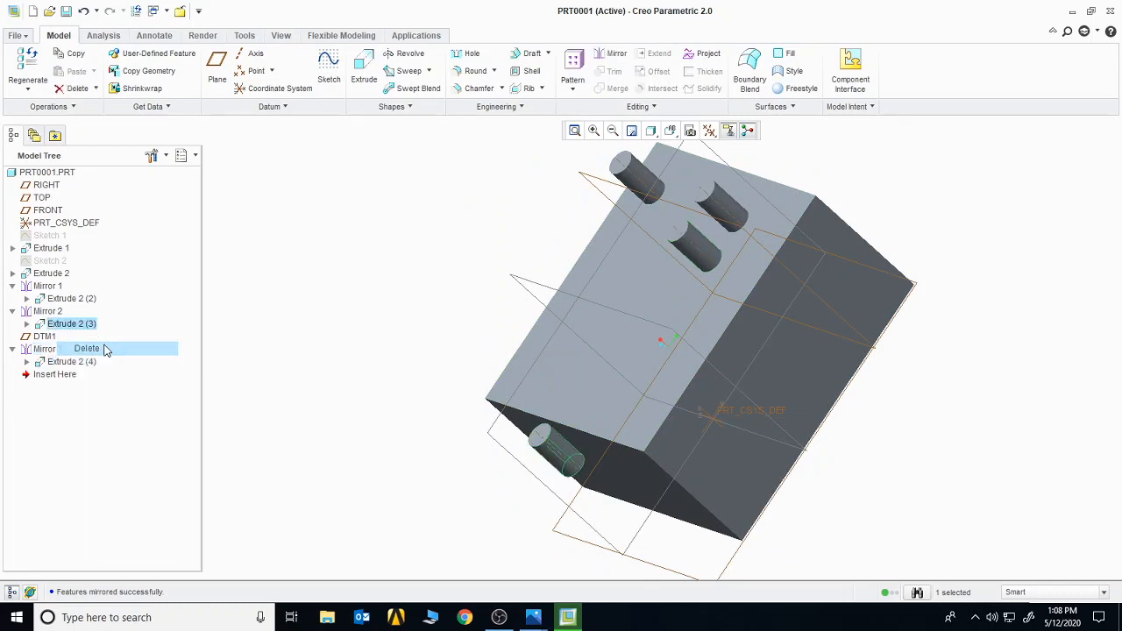
pyautogui.click(515, 324)
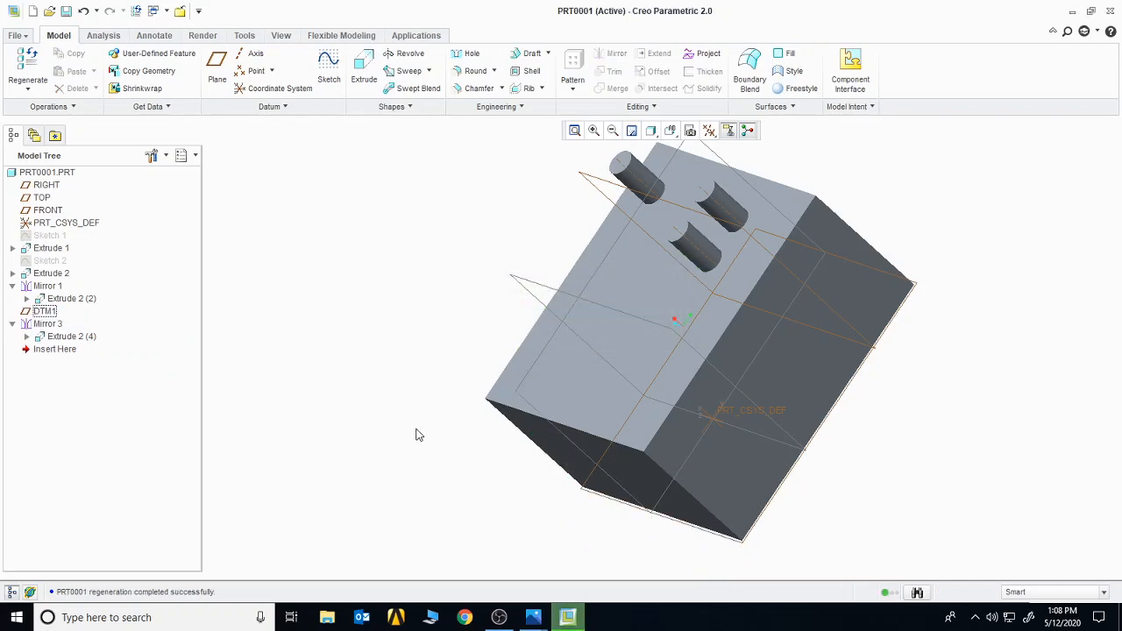
# Create a datum plane offset outward from the block's end face farthest from the cylinders
pyautogui.moveTo(869, 381)
pyautogui.mouseDown(button='middle')
pyautogui.moveTo(934, 363)
pyautogui.moveTo(937, 384)
pyautogui.mouseUp(button='middle')
pyautogui.moveTo(844, 420); pyautogui.dragTo(874, 403, button='middle')
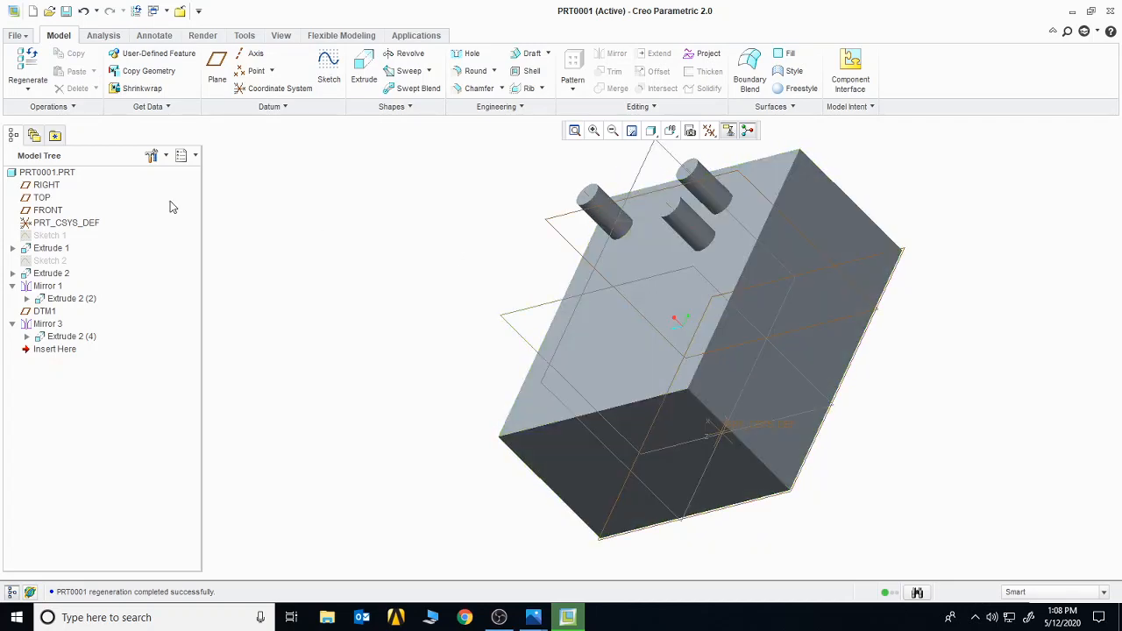
pyautogui.click(632, 455)
pyautogui.moveTo(632, 455); pyautogui.dragTo(619, 430, button='middle')
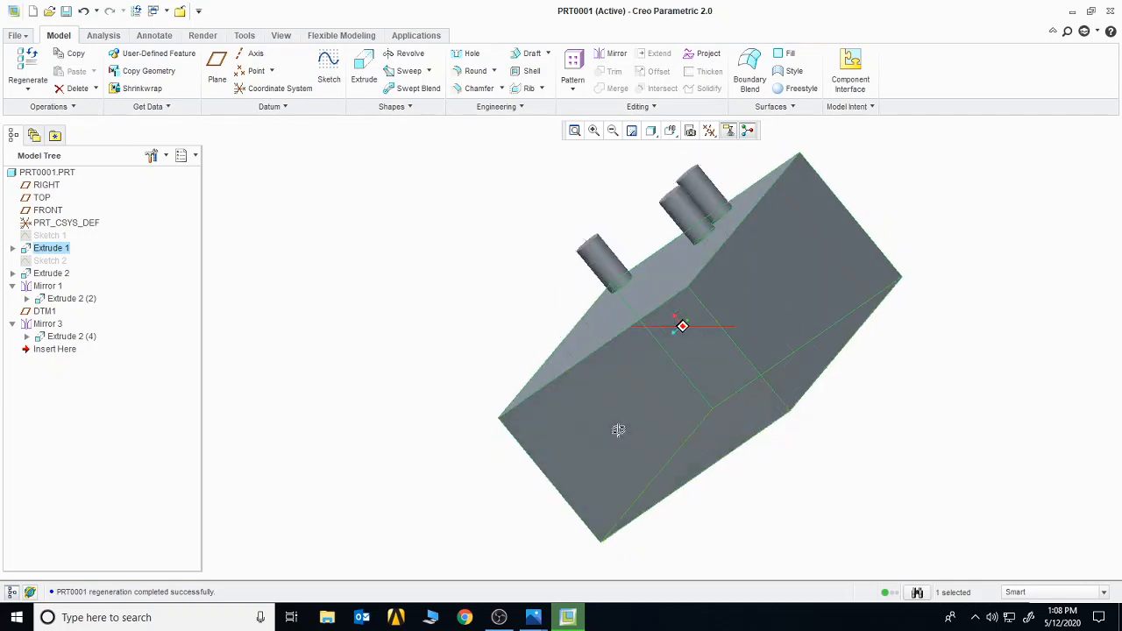
pyautogui.click(646, 397)
pyautogui.click(221, 70)
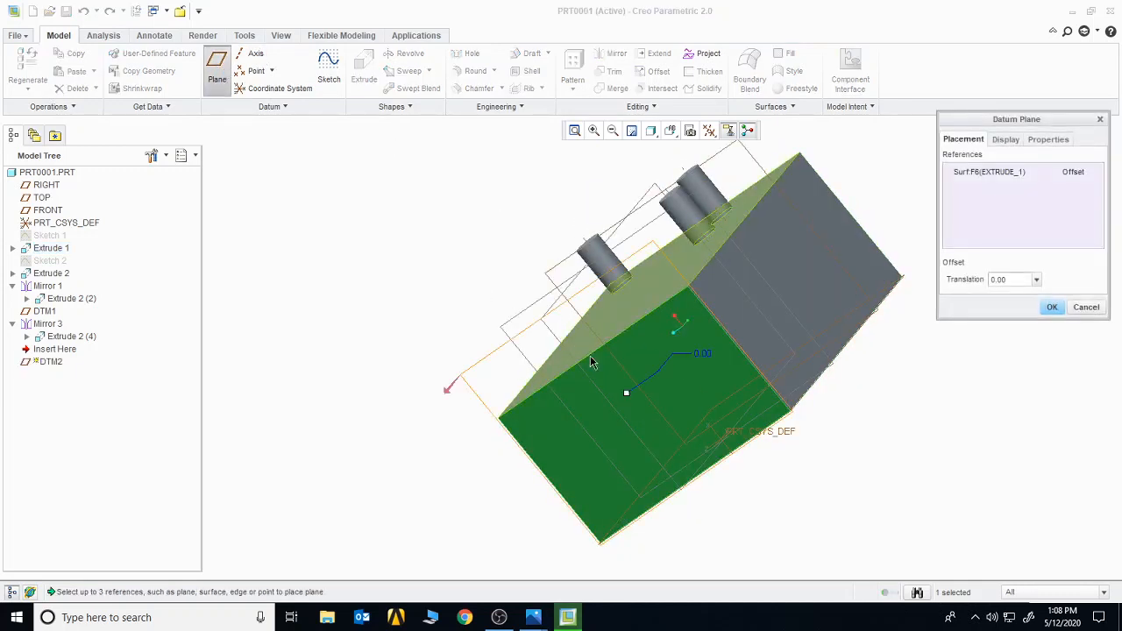
pyautogui.click(1053, 307)
# Mirror the block together with its three cylinders about the datum plane offset beyond the block's end face
pyautogui.moveTo(1005, 342); pyautogui.dragTo(952, 409, button='middle')
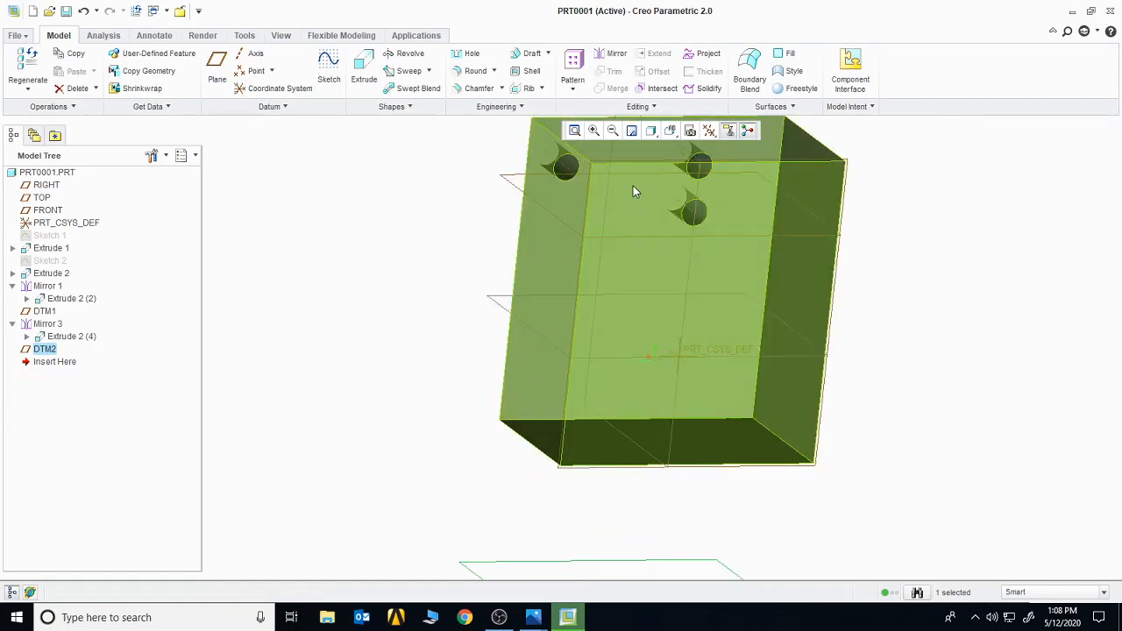
pyautogui.click(552, 166)
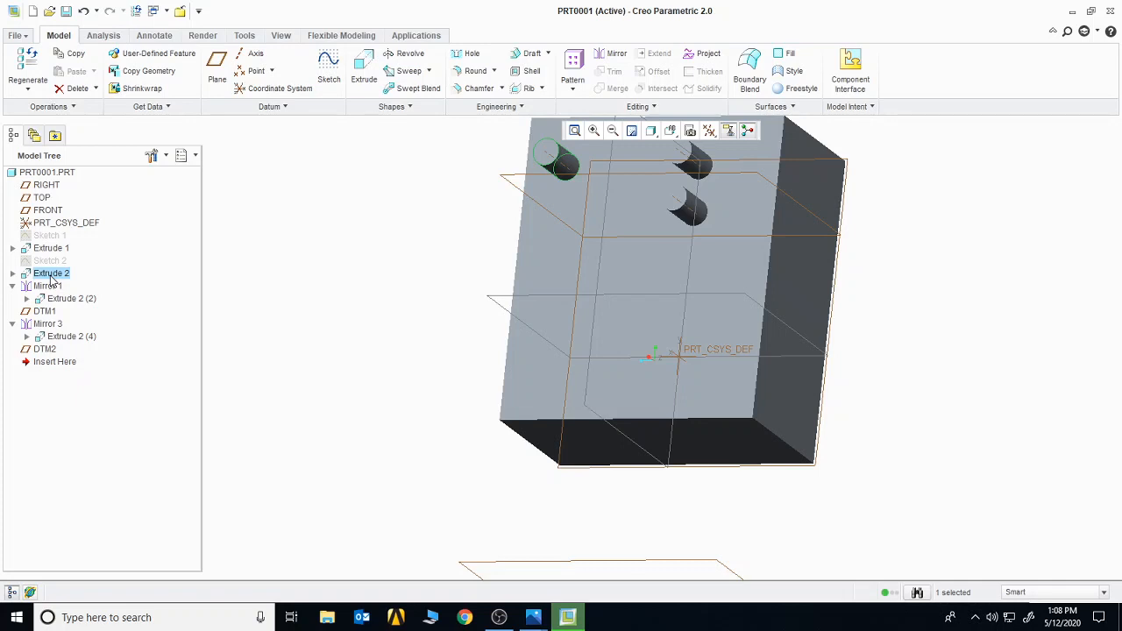
pyautogui.keyDown('ctrl'); pyautogui.click(70, 299); pyautogui.keyUp('ctrl')
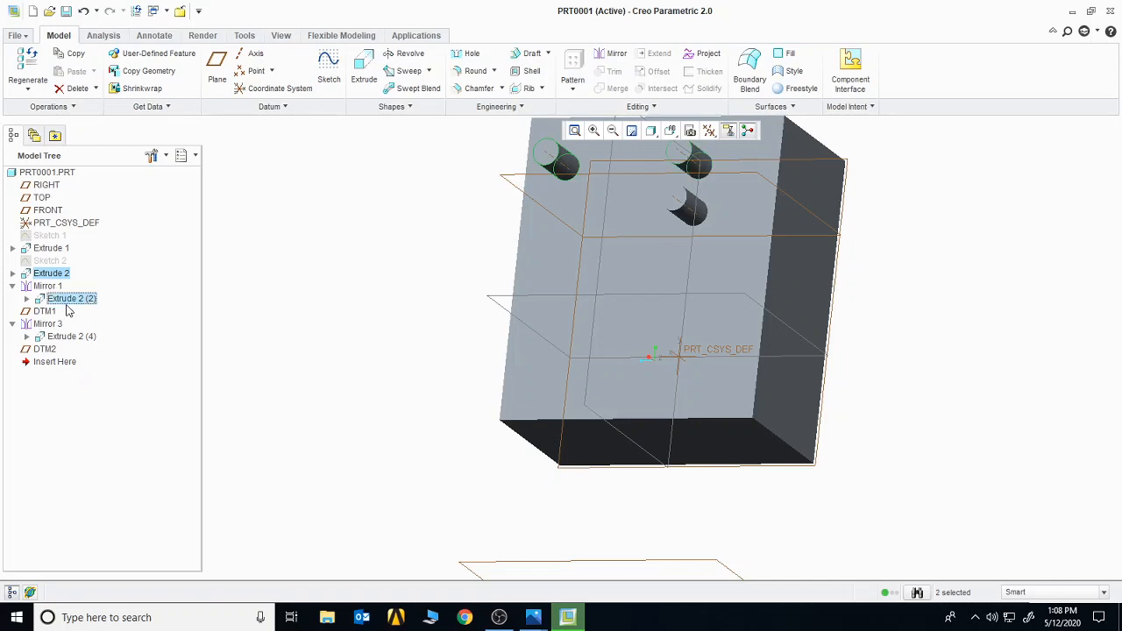
pyautogui.keyDown('ctrl'); pyautogui.click(54, 337); pyautogui.keyUp('ctrl')
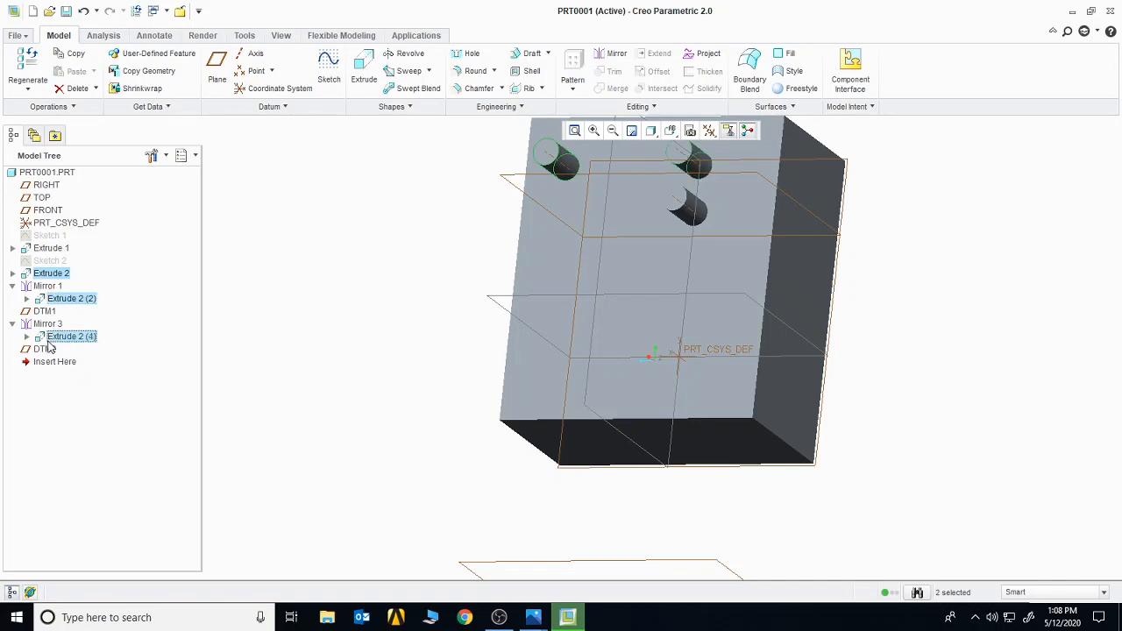
pyautogui.keyDown('ctrl'); pyautogui.click(56, 250); pyautogui.keyUp('ctrl')
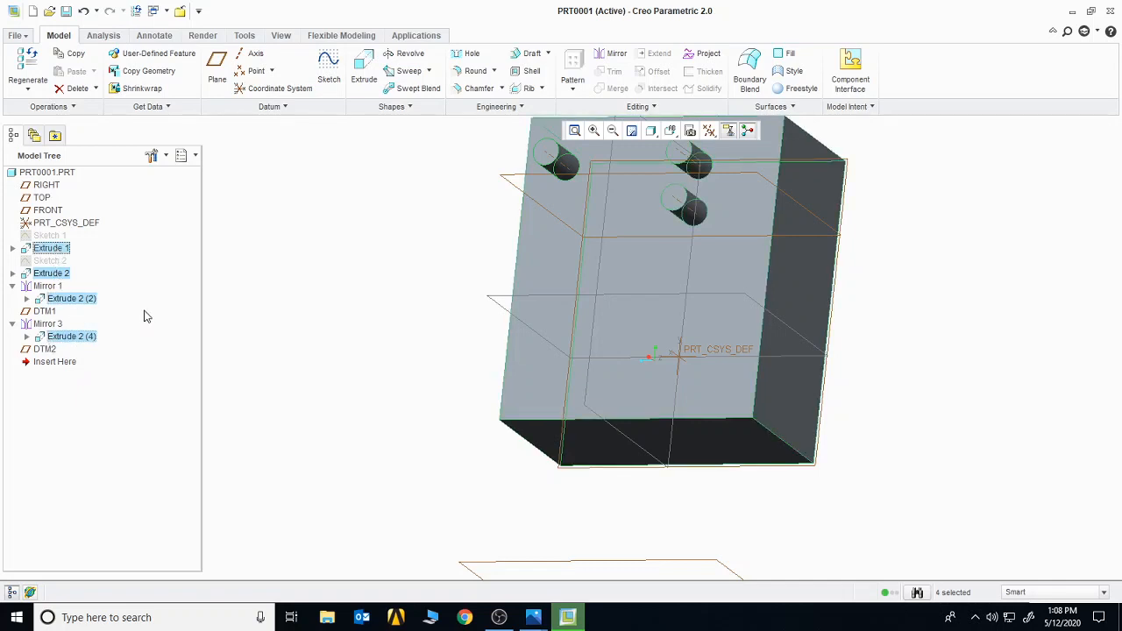
pyautogui.click(614, 55)
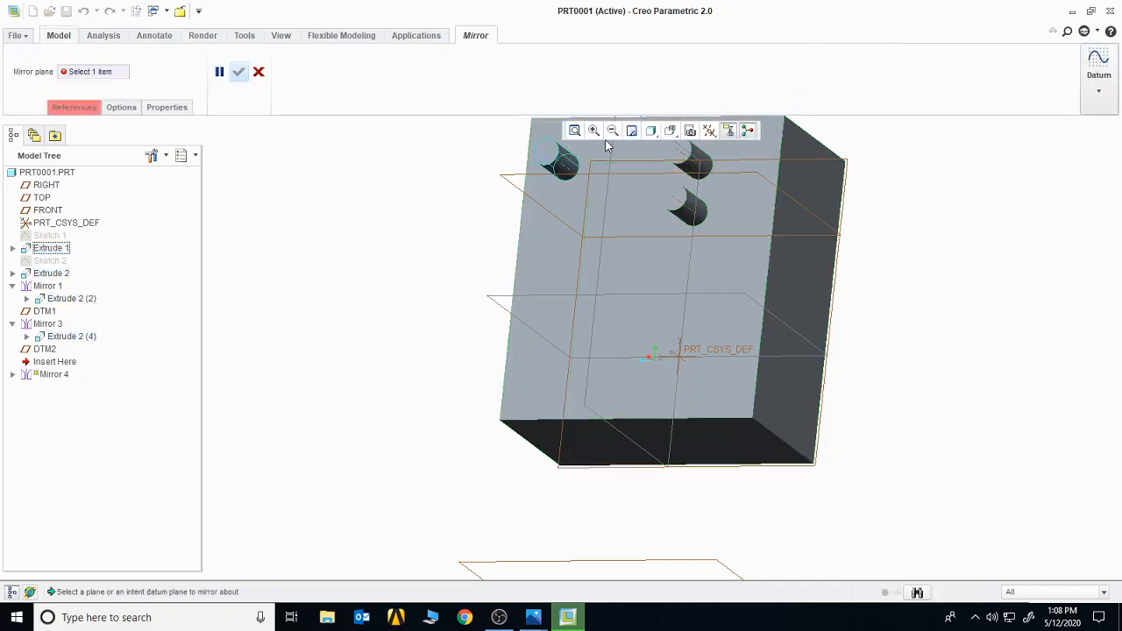
pyautogui.click(602, 565)
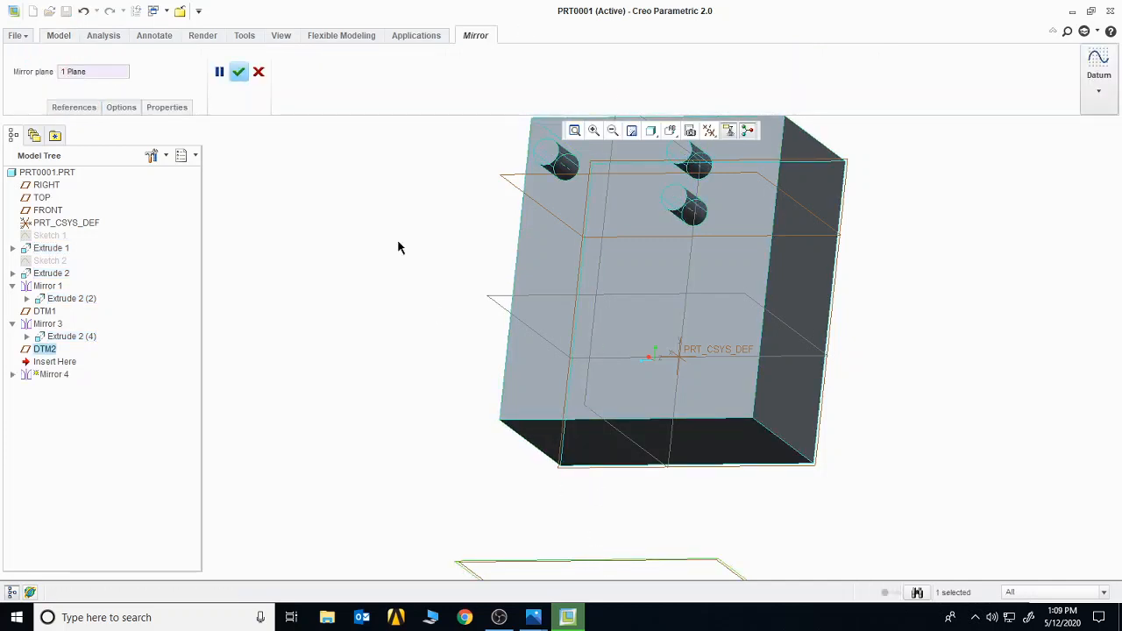
pyautogui.click(239, 73)
pyautogui.click(575, 130)
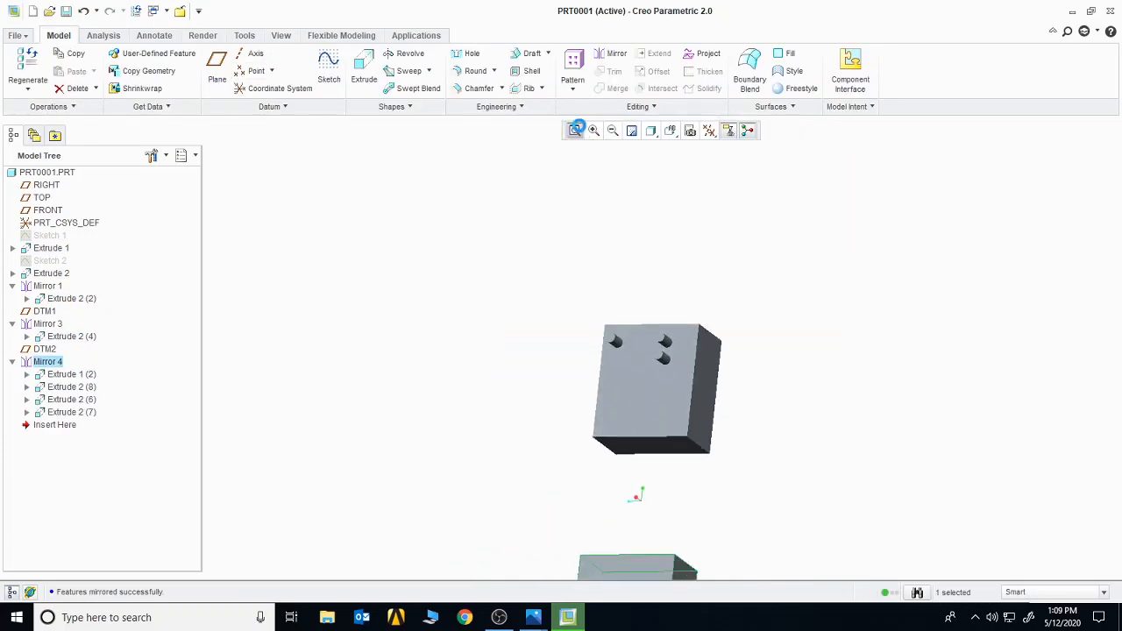
pyautogui.click(519, 307)
pyautogui.moveTo(518, 306); pyautogui.dragTo(699, 353, button='middle')
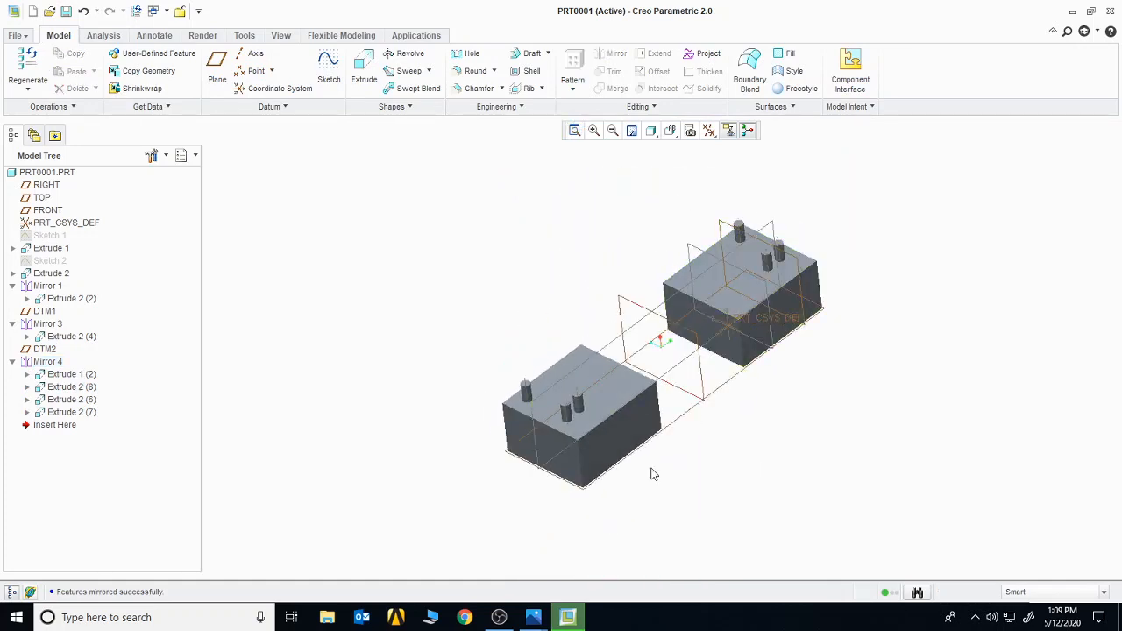
pyautogui.moveTo(816, 453); pyautogui.dragTo(775, 436, button='middle')
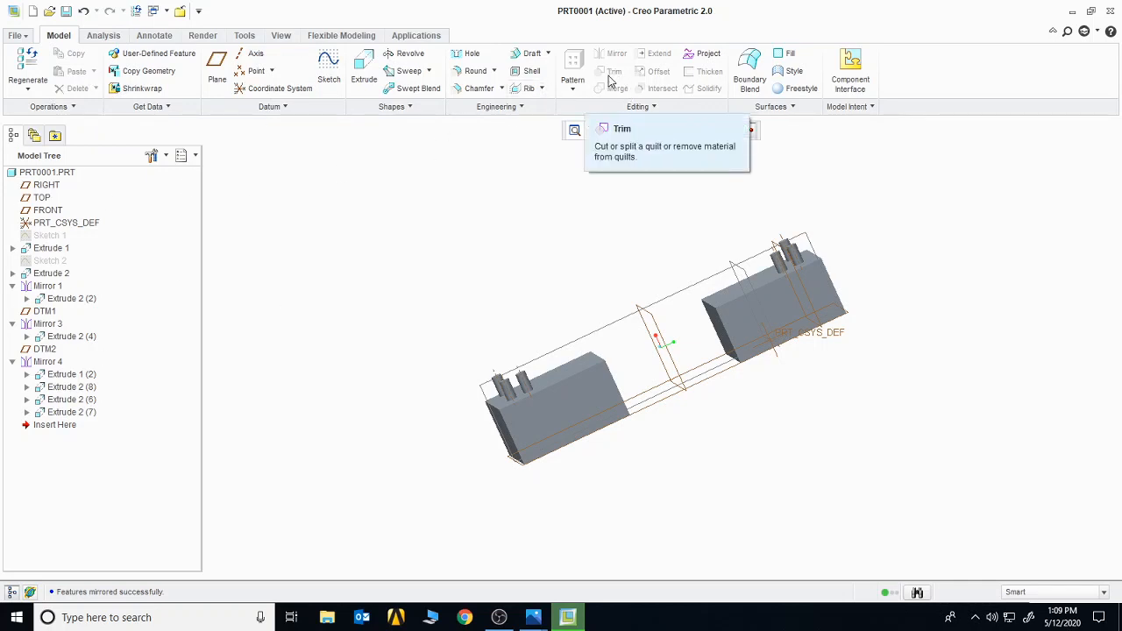
# Create a new solid part from the default template and sketch a circle centred on the origin on the TOP plane
pyautogui.click(31, 10)
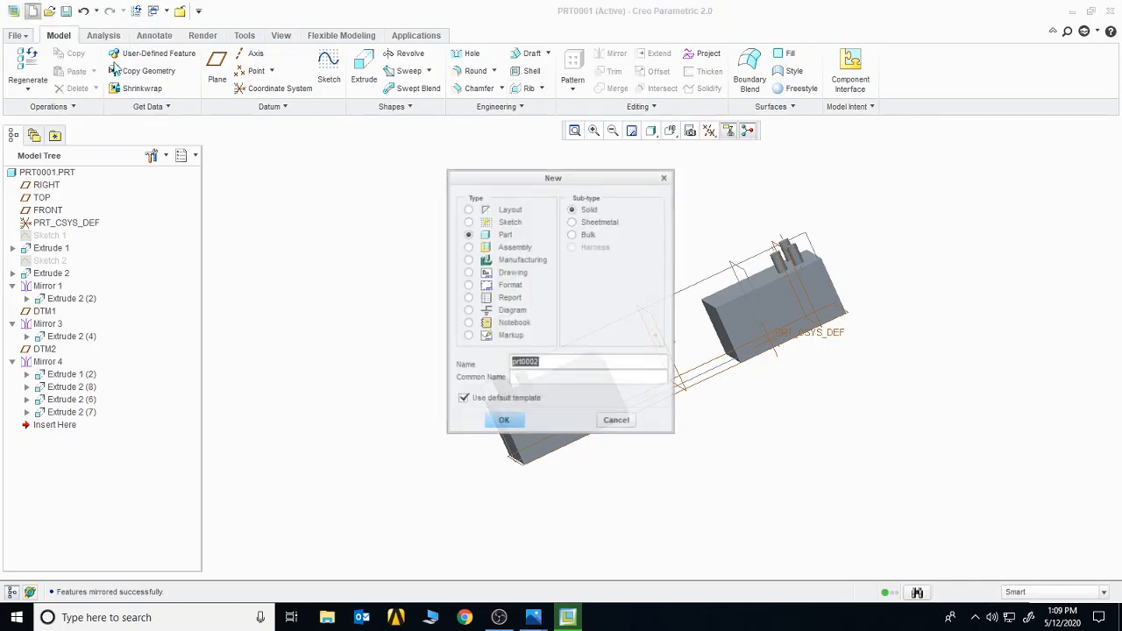
pyautogui.click(506, 421)
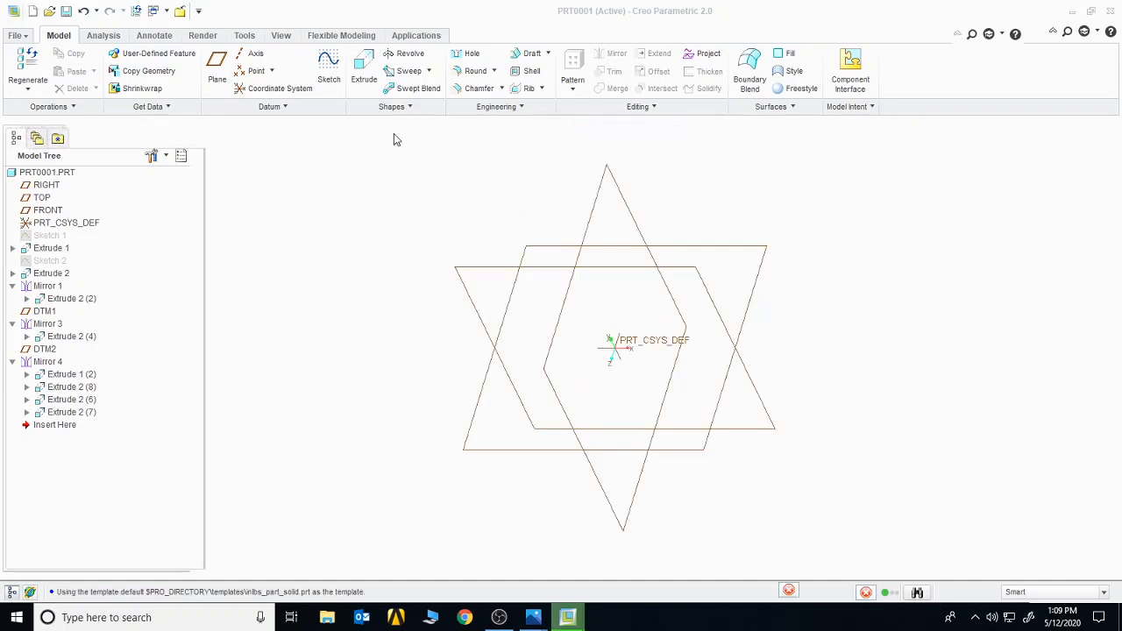
pyautogui.click(330, 69)
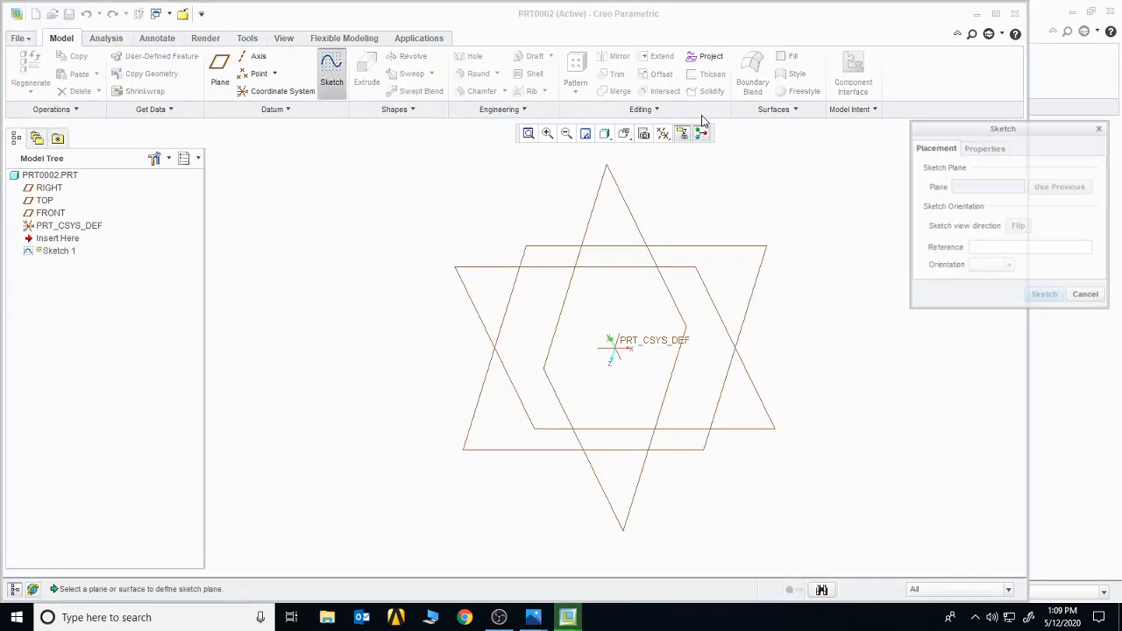
pyautogui.click(657, 265)
pyautogui.click(1045, 296)
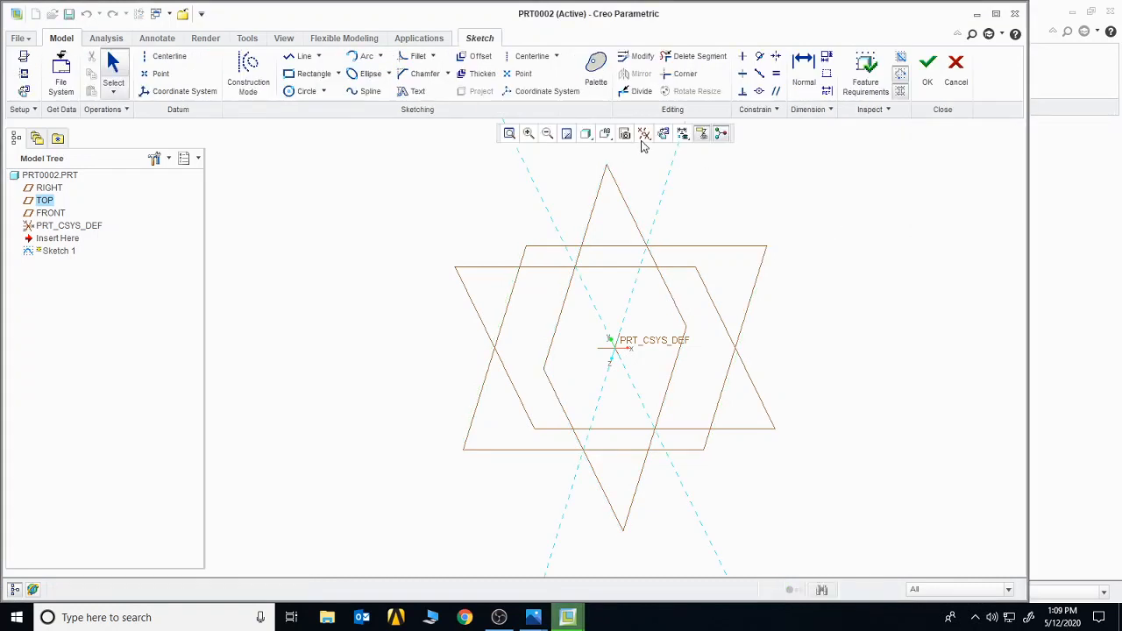
pyautogui.click(994, 13)
pyautogui.click(304, 88)
pyautogui.click(661, 348)
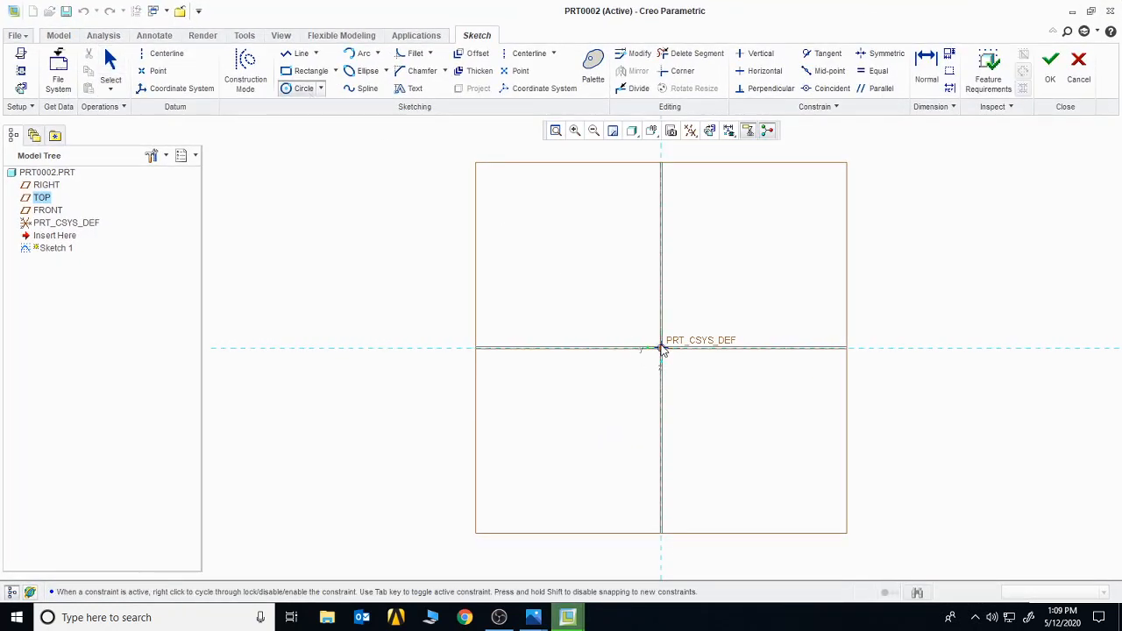
pyautogui.click(619, 241)
pyautogui.click(1050, 63)
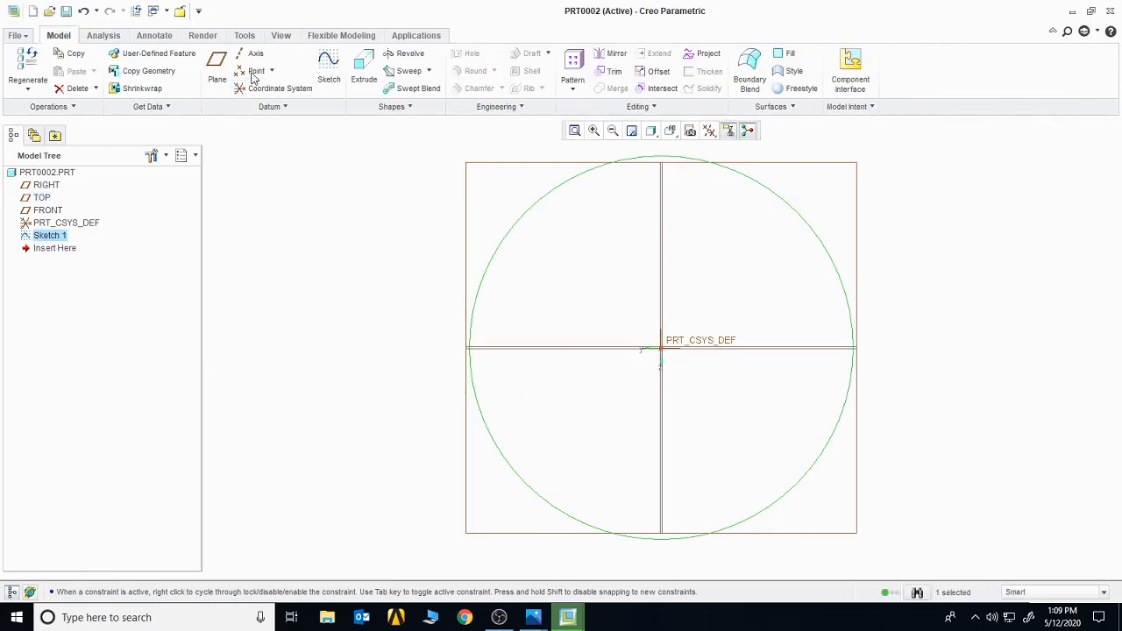
# Extrude the circle as a surface into a long open tube
pyautogui.click(358, 74)
pyautogui.click(39, 72)
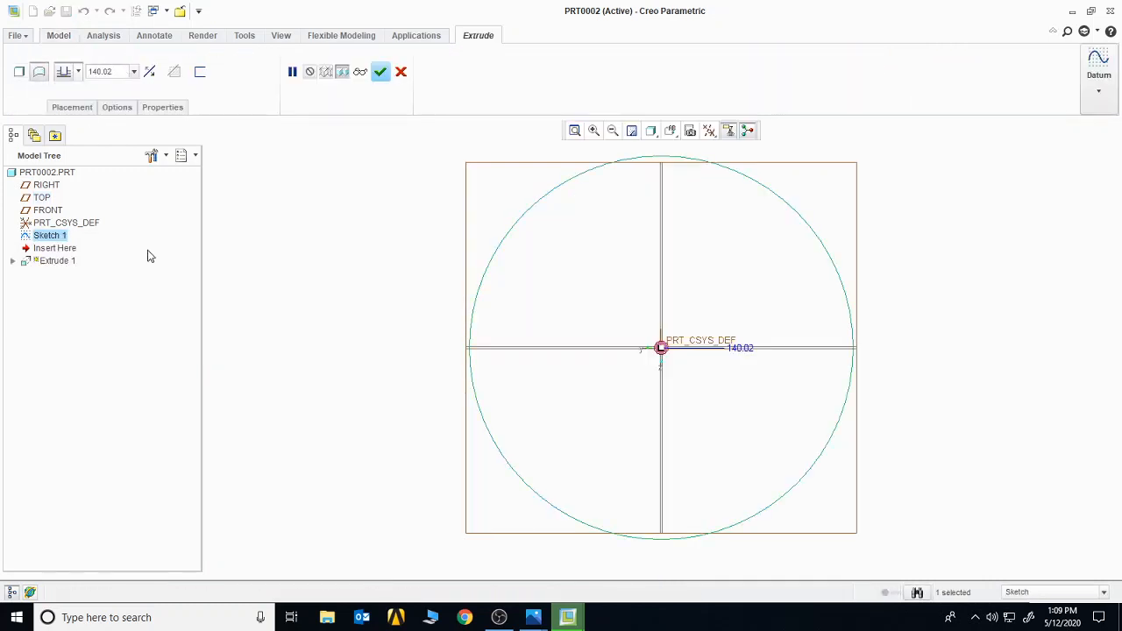
pyautogui.moveTo(722, 324); pyautogui.dragTo(383, 474)
pyautogui.click(388, 76)
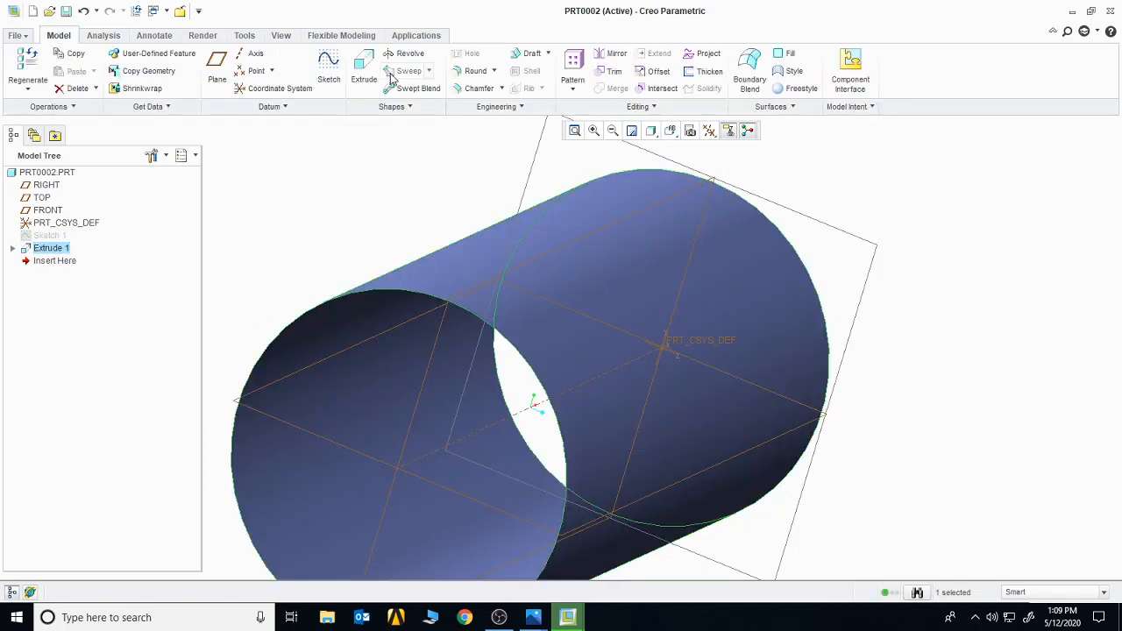
pyautogui.moveTo(349, 432); pyautogui.dragTo(384, 303, button='middle')
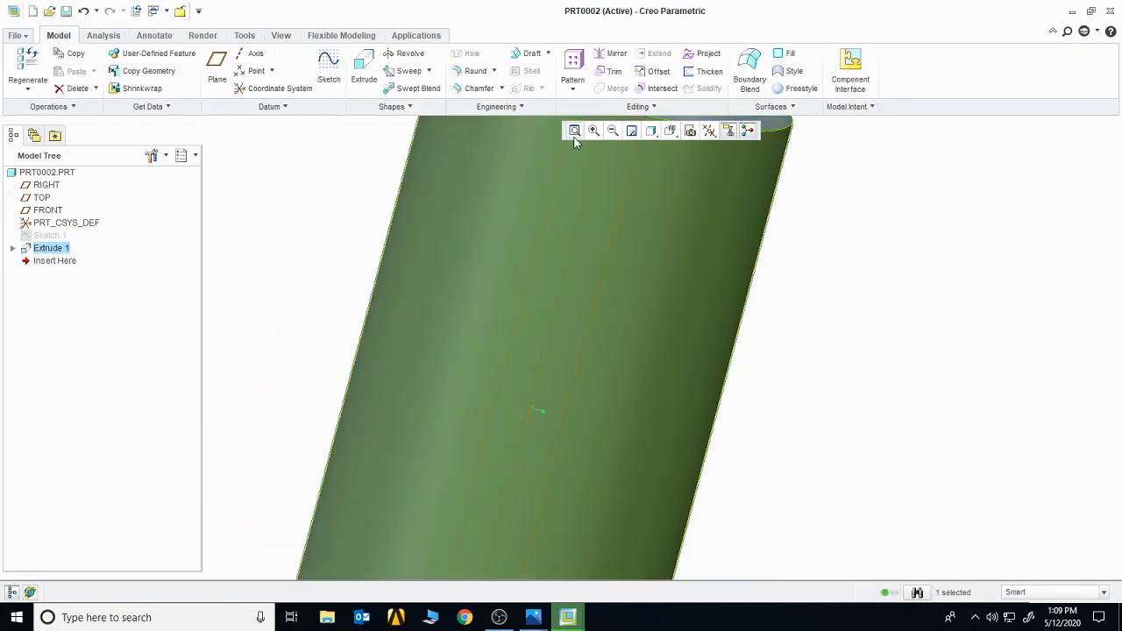
pyautogui.click(574, 133)
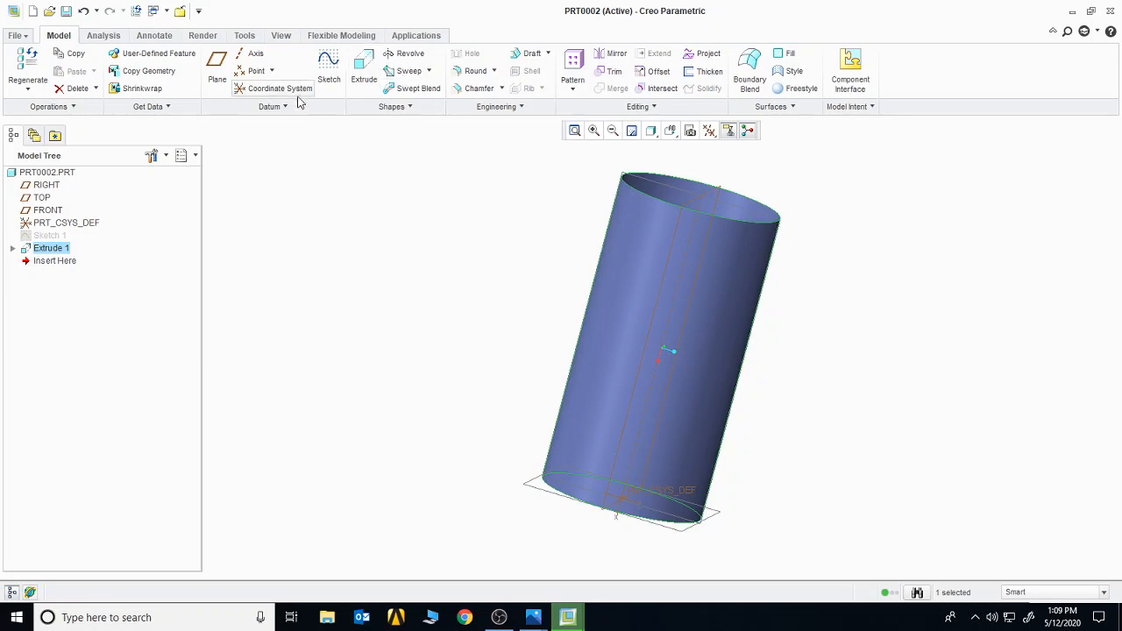
# Sketch a four-point S-shaped spline on the RIGHT plane, crossing the tube and extending past both of its sides
pyautogui.click(328, 66)
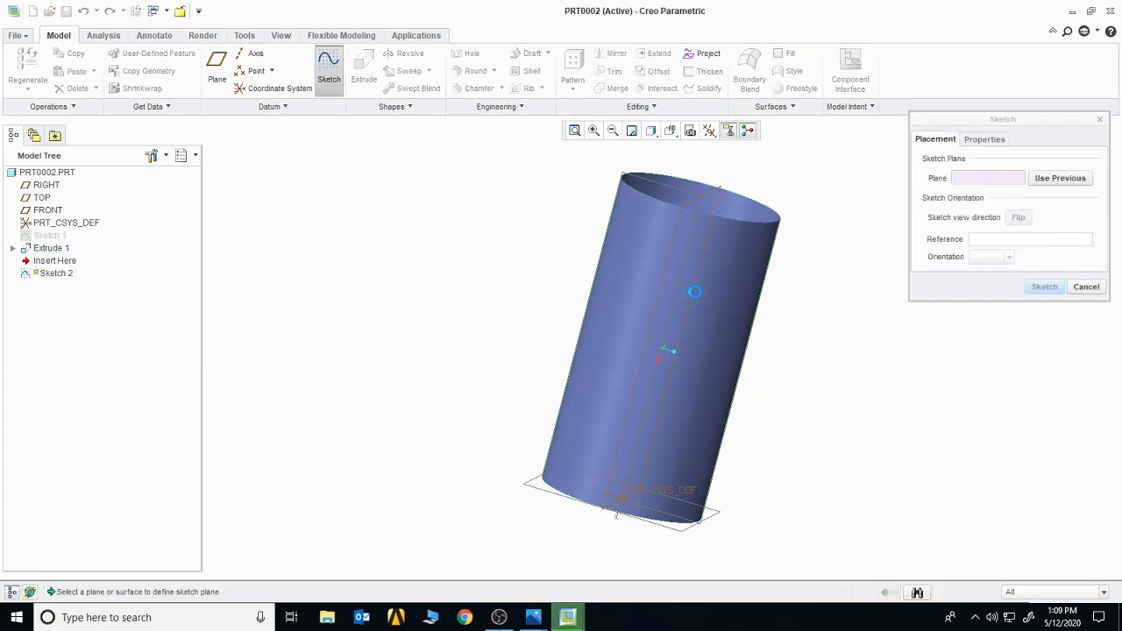
pyautogui.click(685, 295)
pyautogui.click(1044, 287)
pyautogui.click(691, 130)
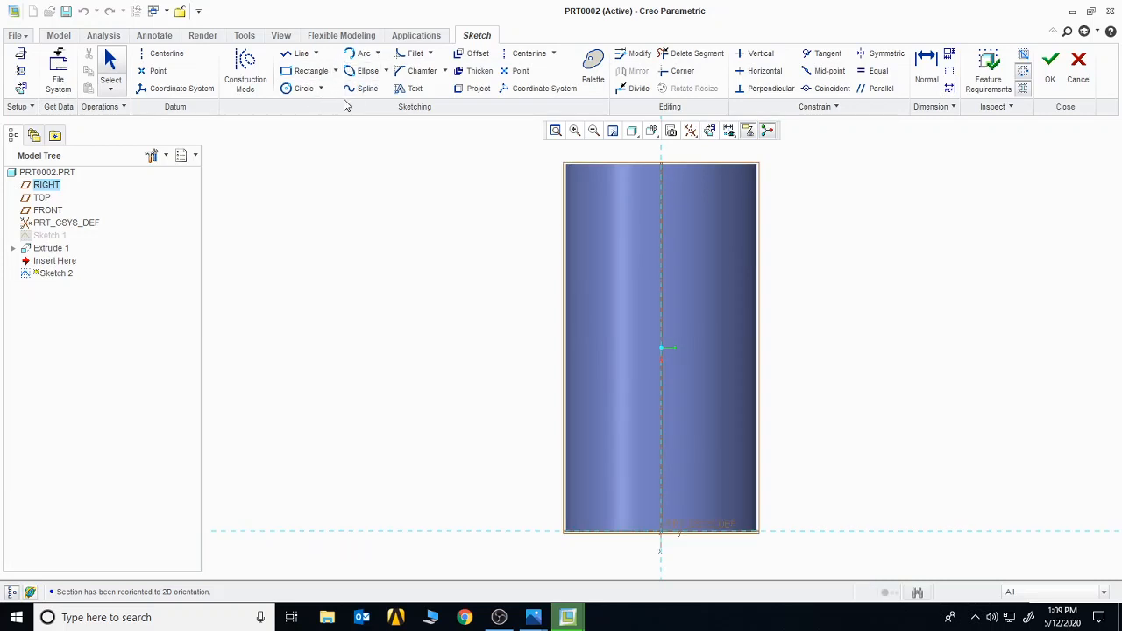
pyautogui.click(364, 87)
pyautogui.click(428, 308)
pyautogui.click(529, 238)
pyautogui.click(822, 377)
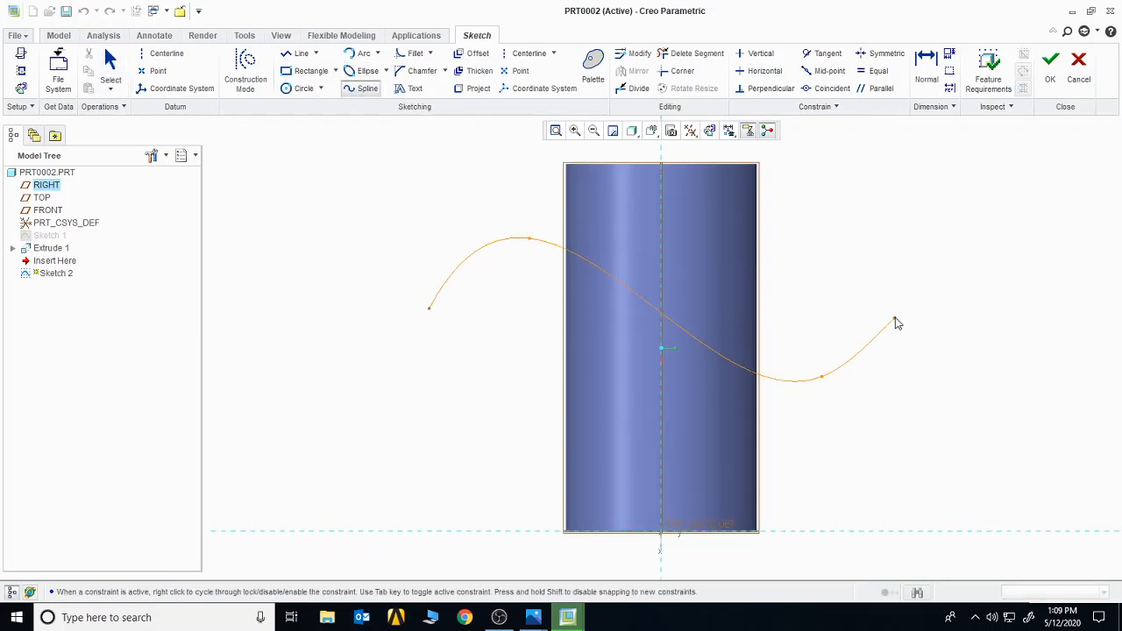
pyautogui.click(896, 324)
pyautogui.click(1048, 69)
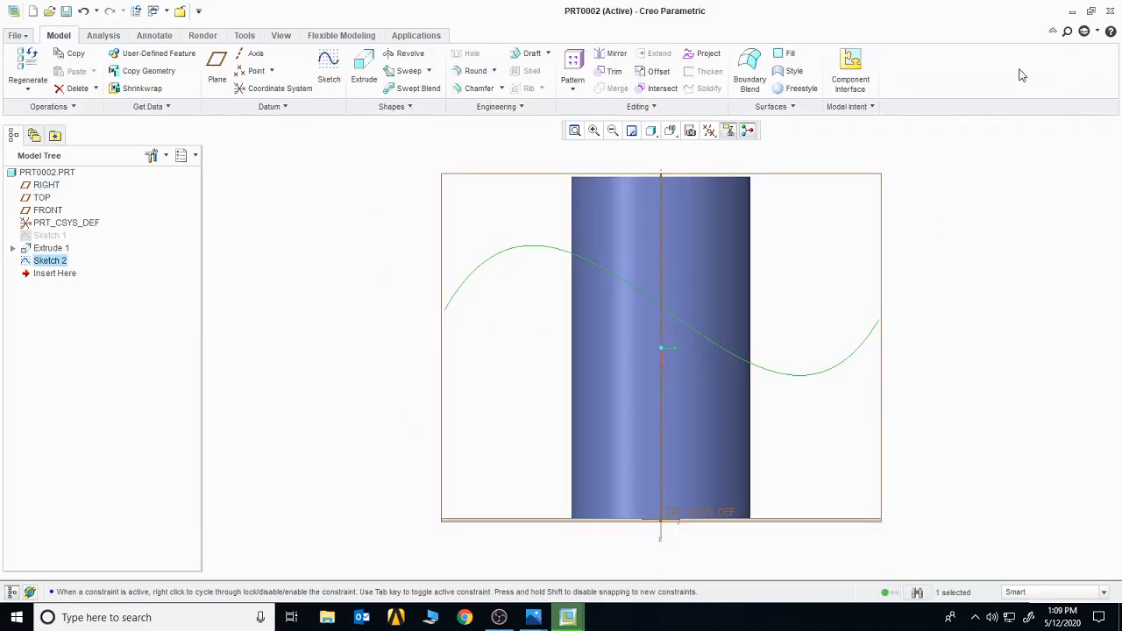
# Extrude the spline as a surface symmetrically about its sketch plane to a depth of about 837
pyautogui.click(363, 72)
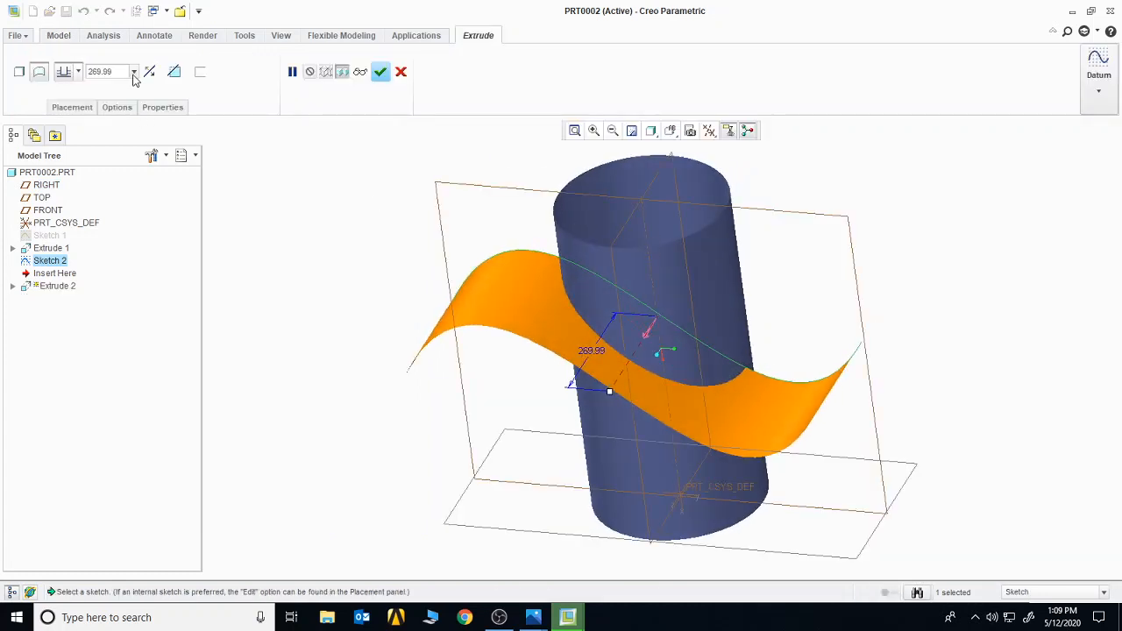
pyautogui.click(78, 72)
pyautogui.click(65, 103)
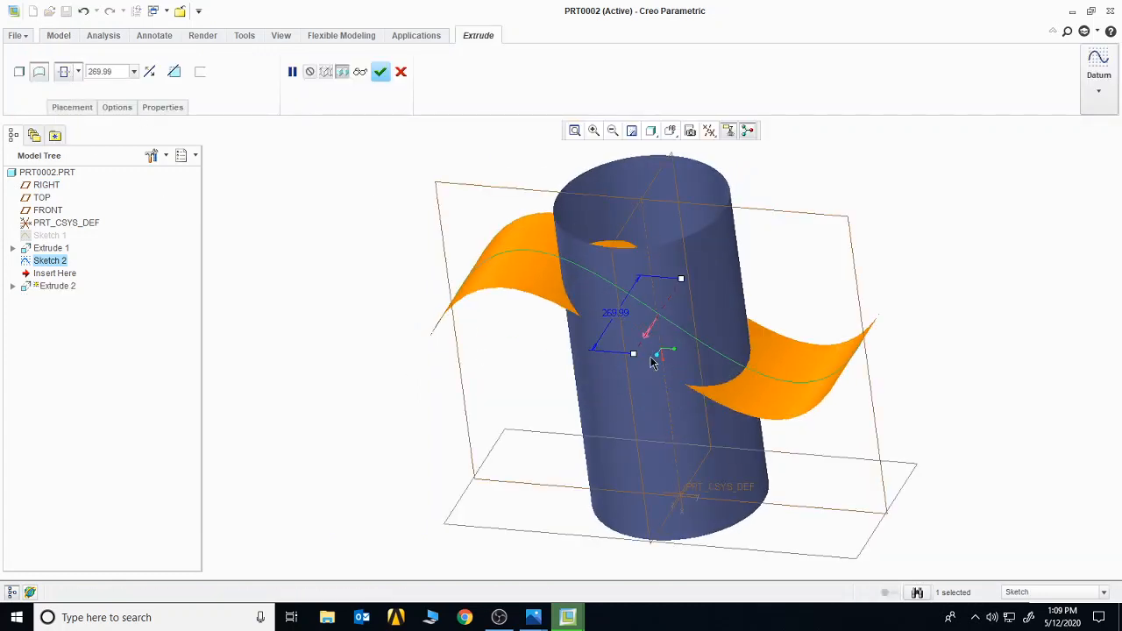
pyautogui.moveTo(635, 362); pyautogui.dragTo(582, 430)
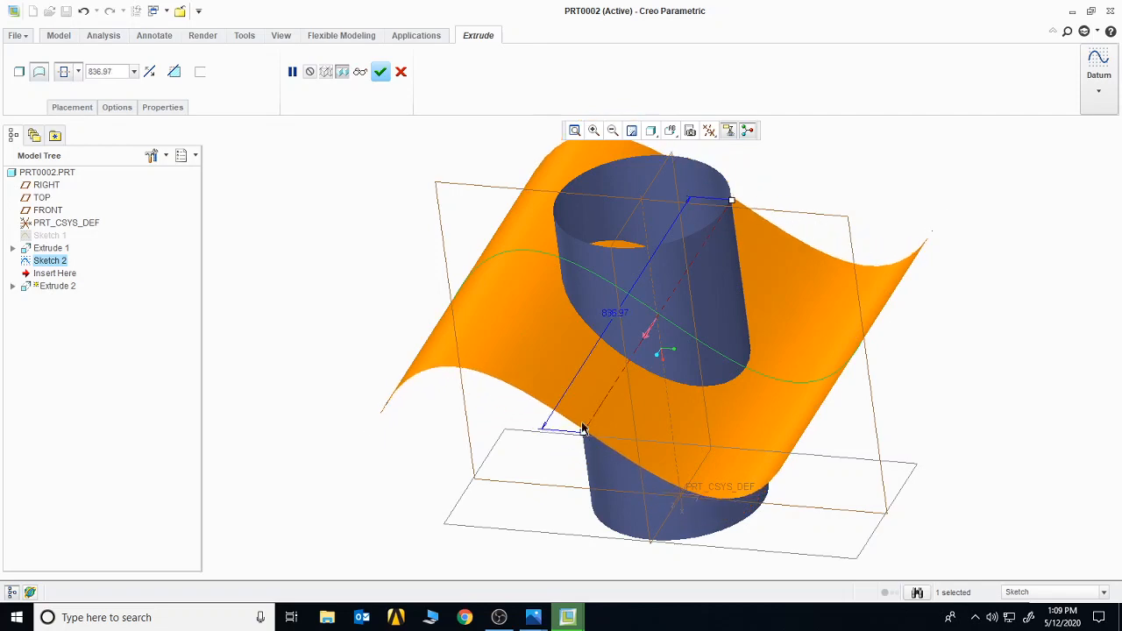
pyautogui.click(380, 72)
pyautogui.moveTo(368, 240)
pyautogui.mouseDown(button='middle')
pyautogui.moveTo(466, 238)
pyautogui.moveTo(386, 251)
pyautogui.mouseUp(button='middle')
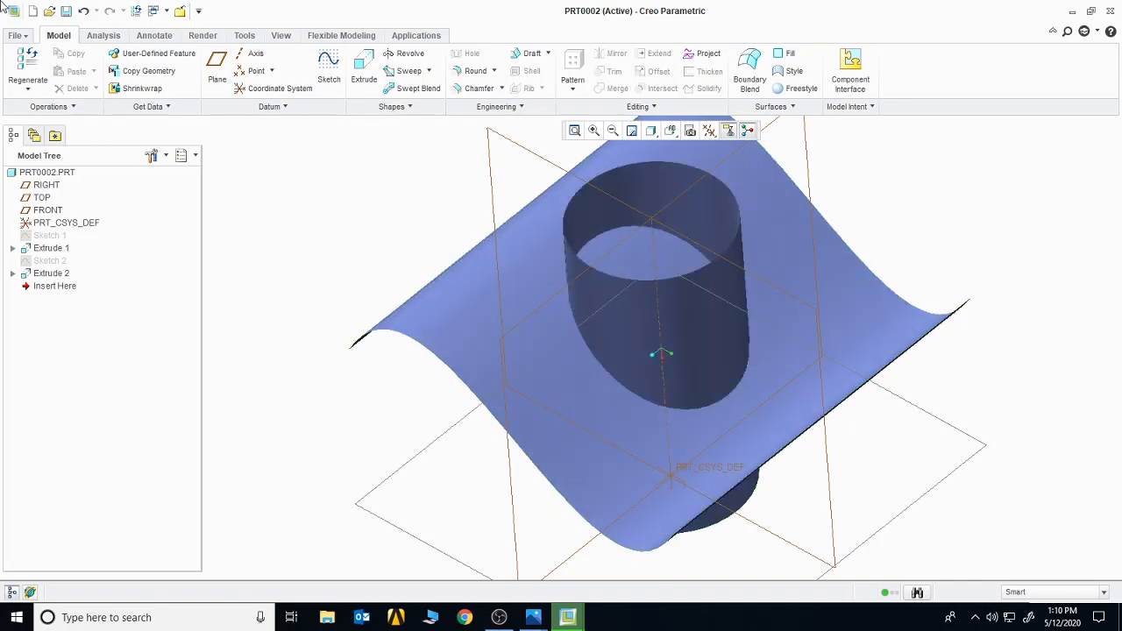
# Trim the wavy surface with the tube as the trimming object, keeping the portion outside the tube
pyautogui.click(486, 306)
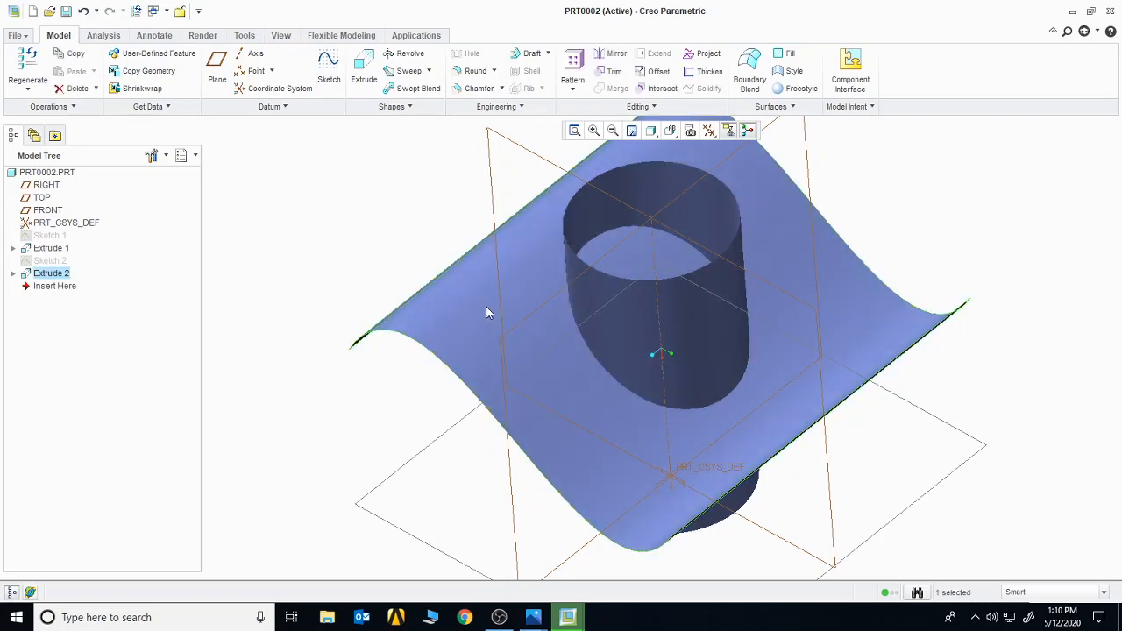
pyautogui.click(610, 73)
pyautogui.click(671, 319)
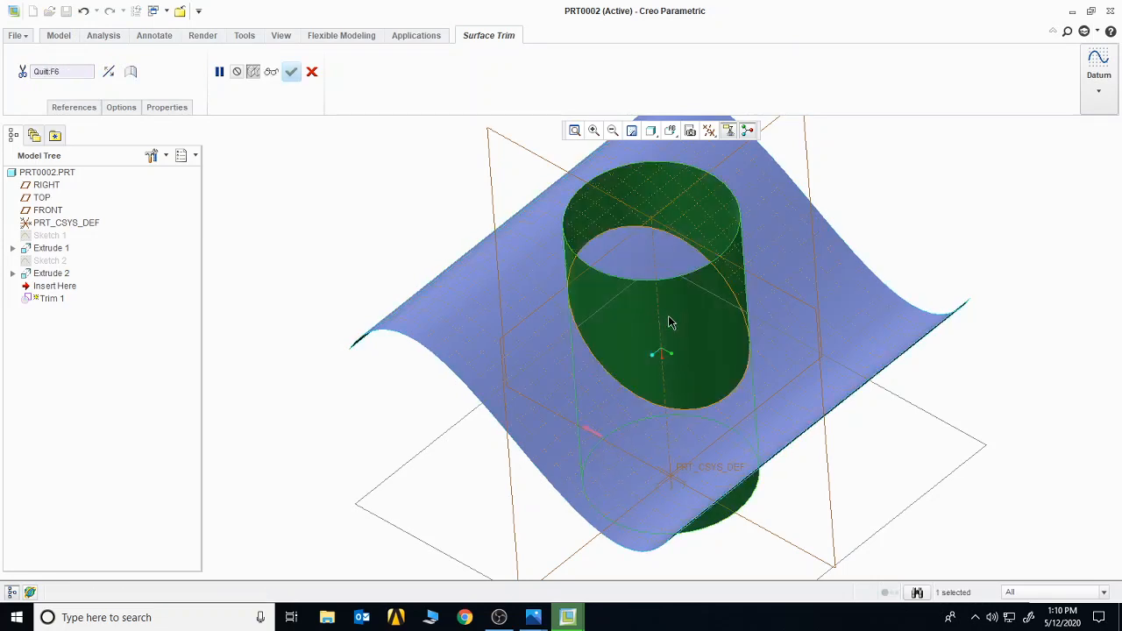
pyautogui.moveTo(1036, 258)
pyautogui.mouseDown(button='middle')
pyautogui.moveTo(1058, 225)
pyautogui.moveTo(1052, 259)
pyautogui.mouseUp(button='middle')
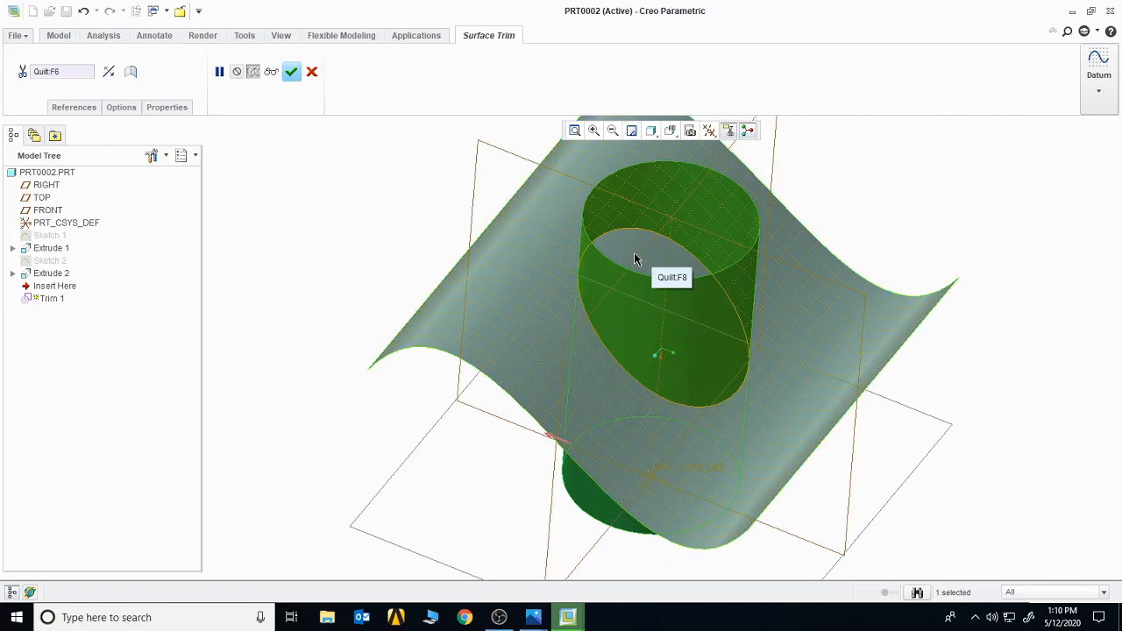
pyautogui.click(291, 72)
pyautogui.moveTo(490, 248); pyautogui.dragTo(567, 383, button='middle')
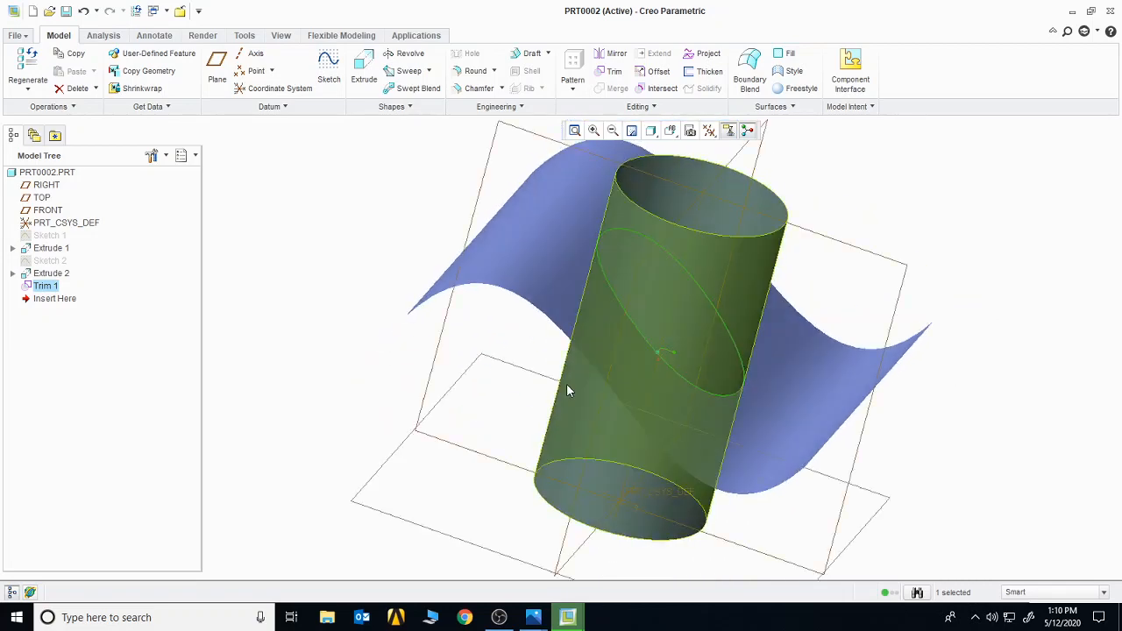
# Redefine the wavy surface's trim so that the portion inside the tube is kept instead
pyautogui.rightClick(37, 290)
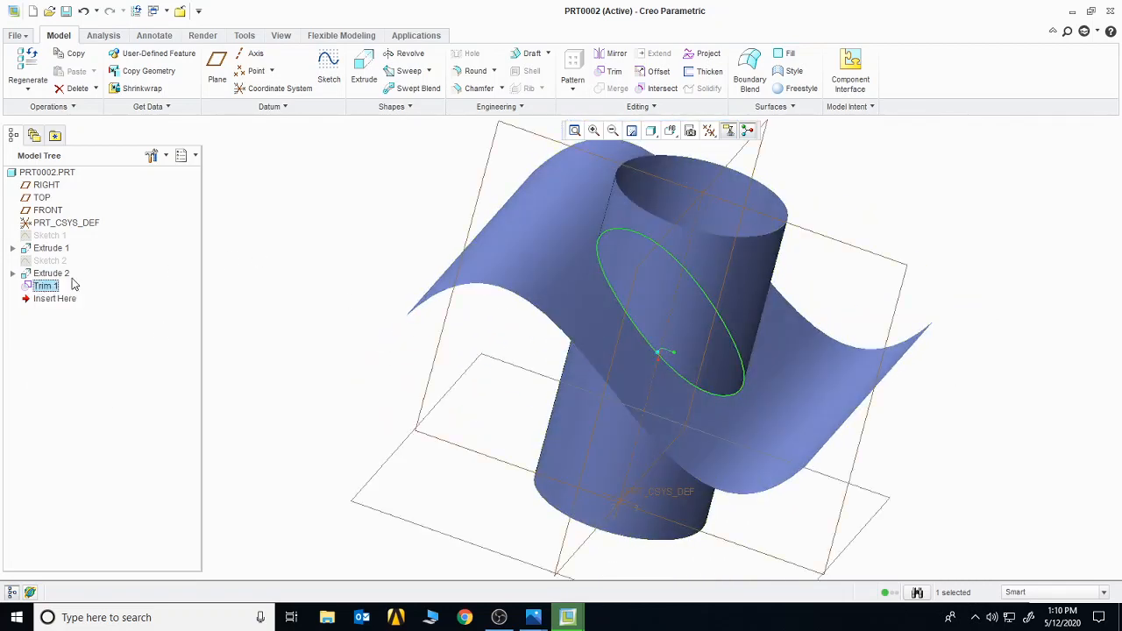
pyautogui.rightClick(46, 288)
pyautogui.click(107, 374)
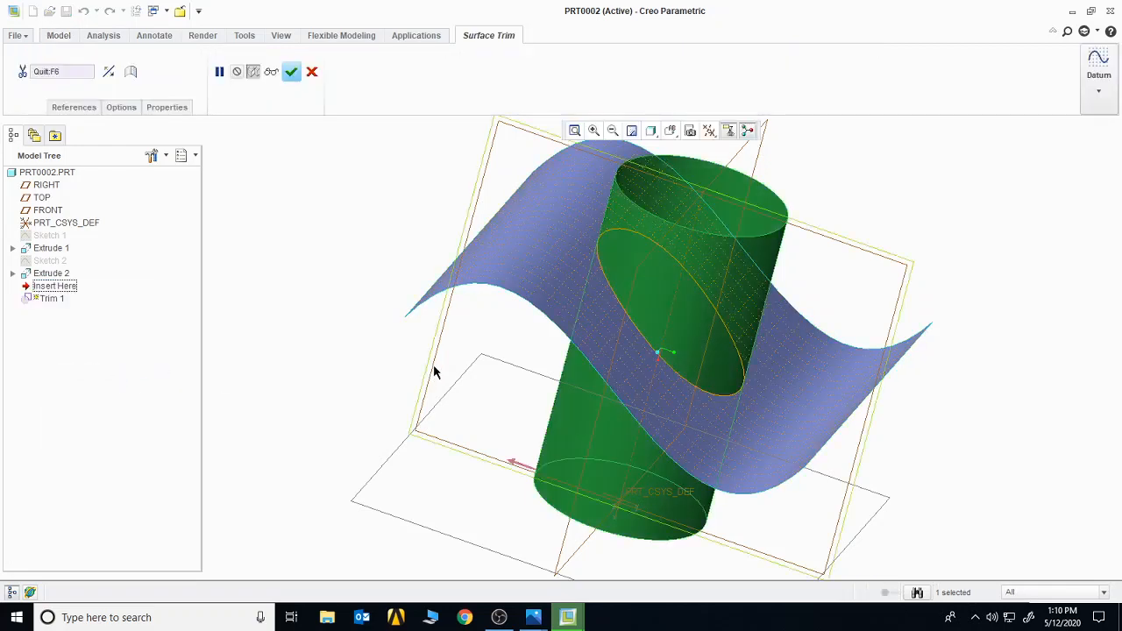
pyautogui.click(514, 466)
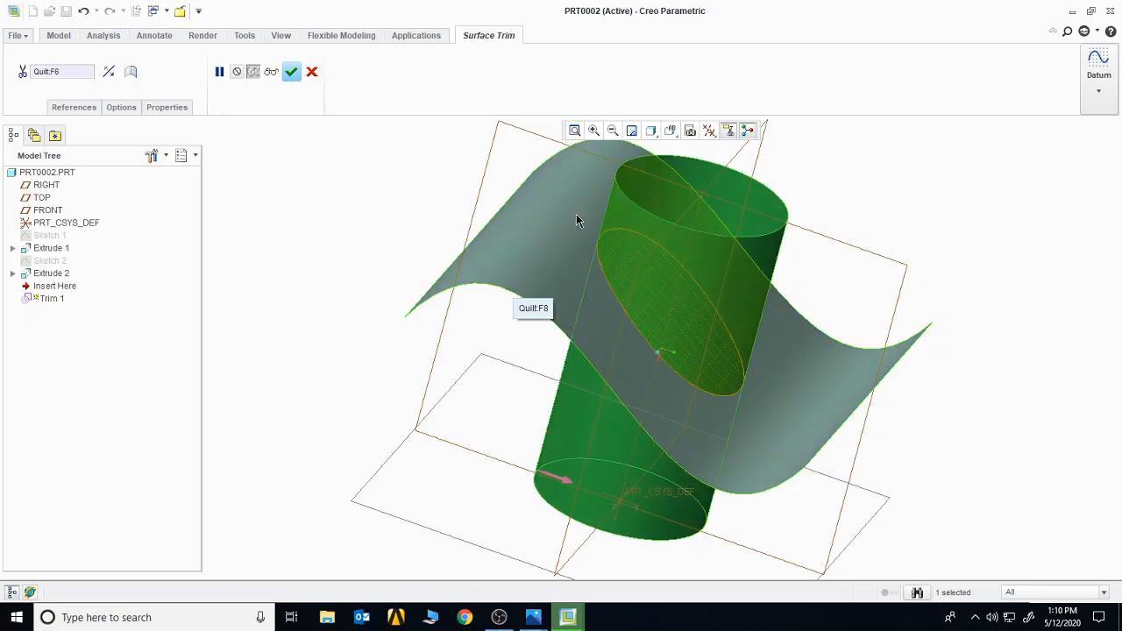
pyautogui.click(291, 71)
pyautogui.moveTo(341, 191); pyautogui.dragTo(356, 223, button='middle')
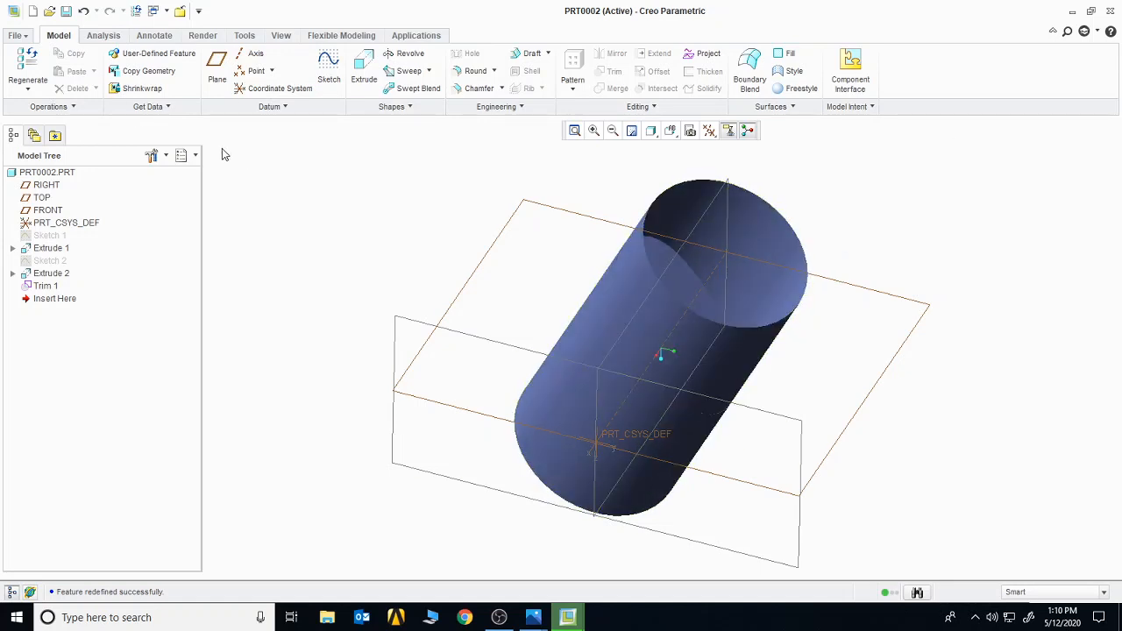
# Delete the trim feature, the wavy extruded surface and its spline sketch
pyautogui.click(42, 290)
pyautogui.click(78, 315)
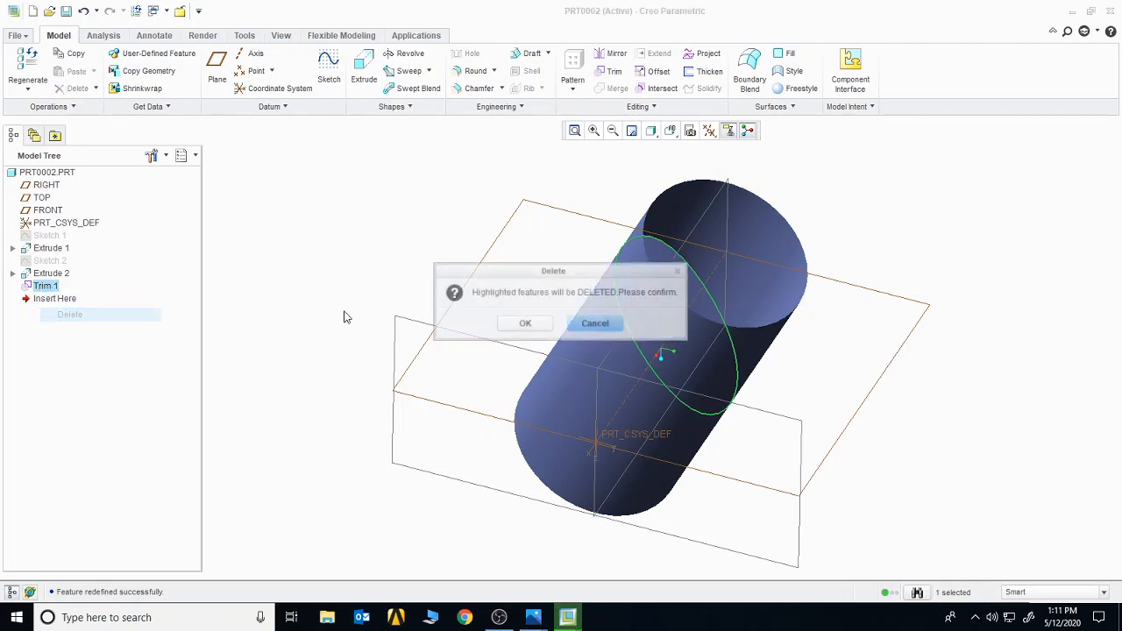
pyautogui.click(524, 322)
pyautogui.rightClick(54, 276)
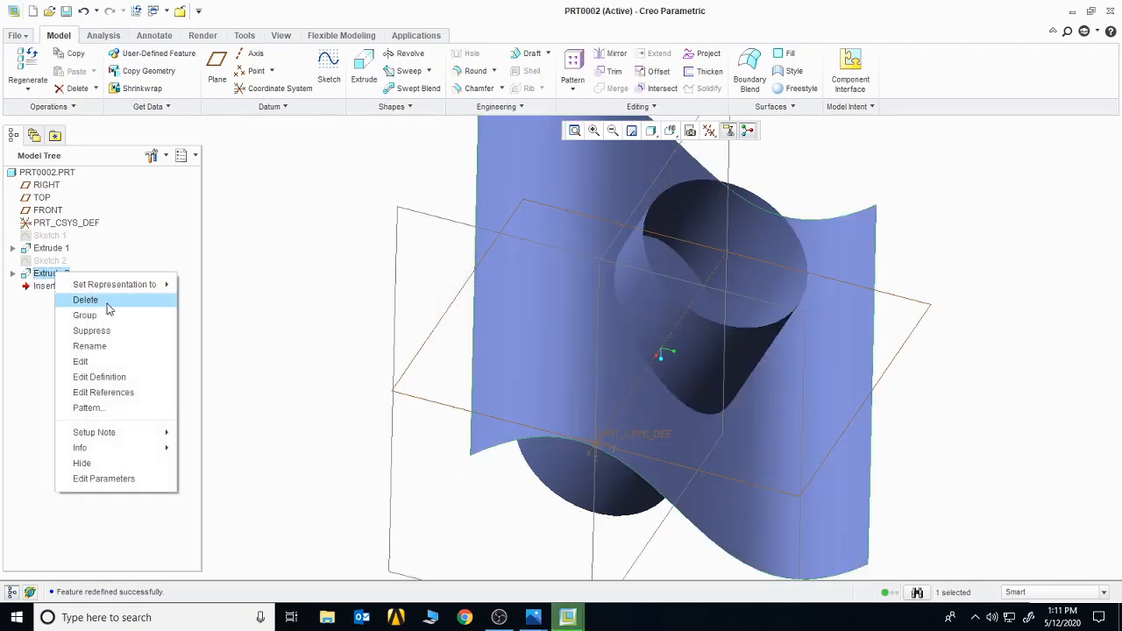
pyautogui.click(98, 299)
pyautogui.click(524, 323)
pyautogui.rightClick(58, 263)
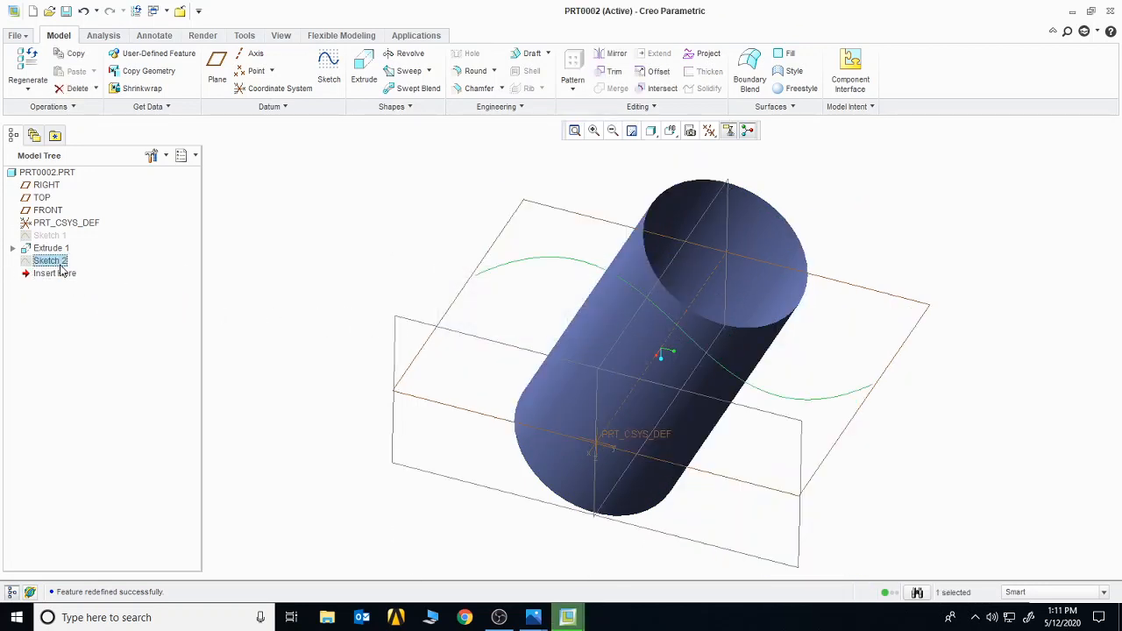
pyautogui.click(88, 293)
pyautogui.click(523, 324)
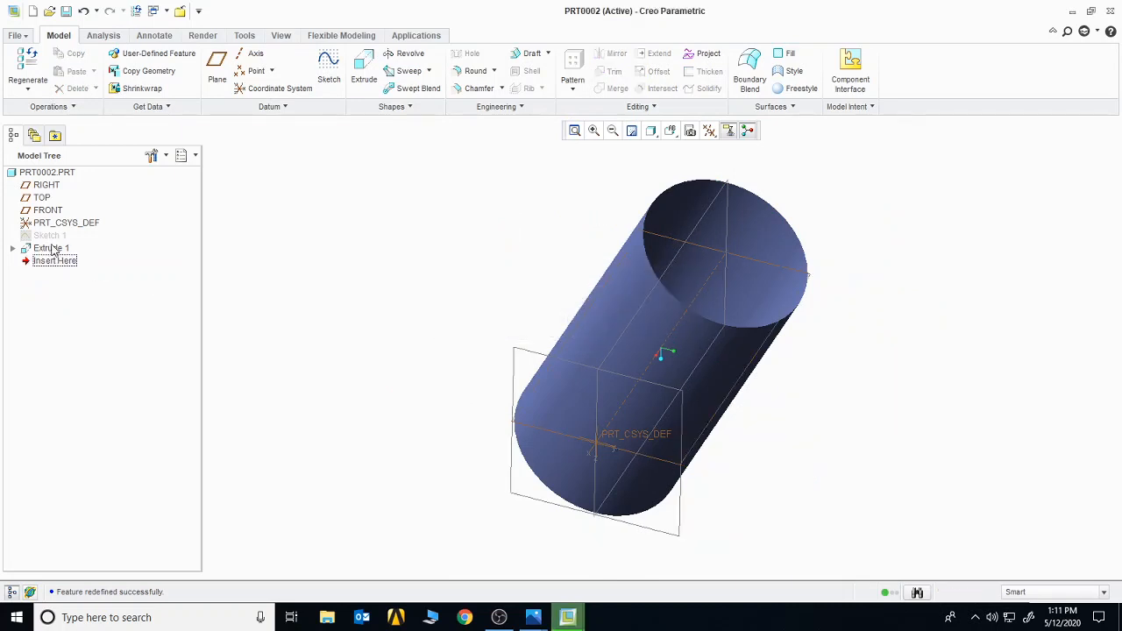
# Delete the tube extrusion and its circle sketch, leaving only the default datums
pyautogui.rightClick(49, 248)
pyautogui.click(102, 272)
pyautogui.click(504, 324)
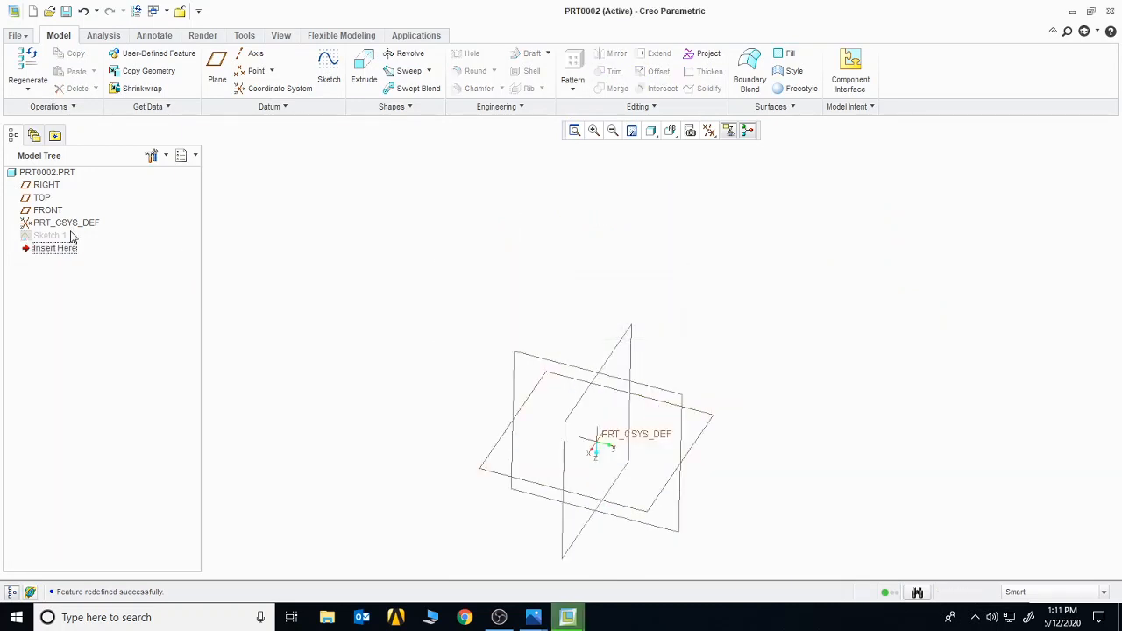
pyautogui.rightClick(45, 235)
pyautogui.click(129, 263)
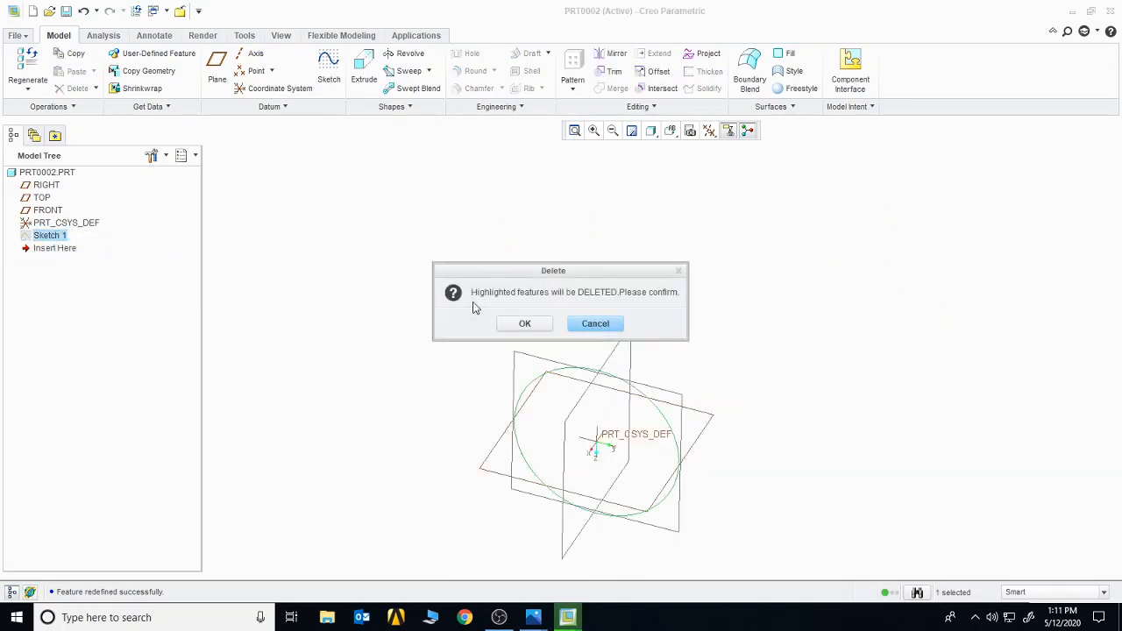
pyautogui.click(514, 325)
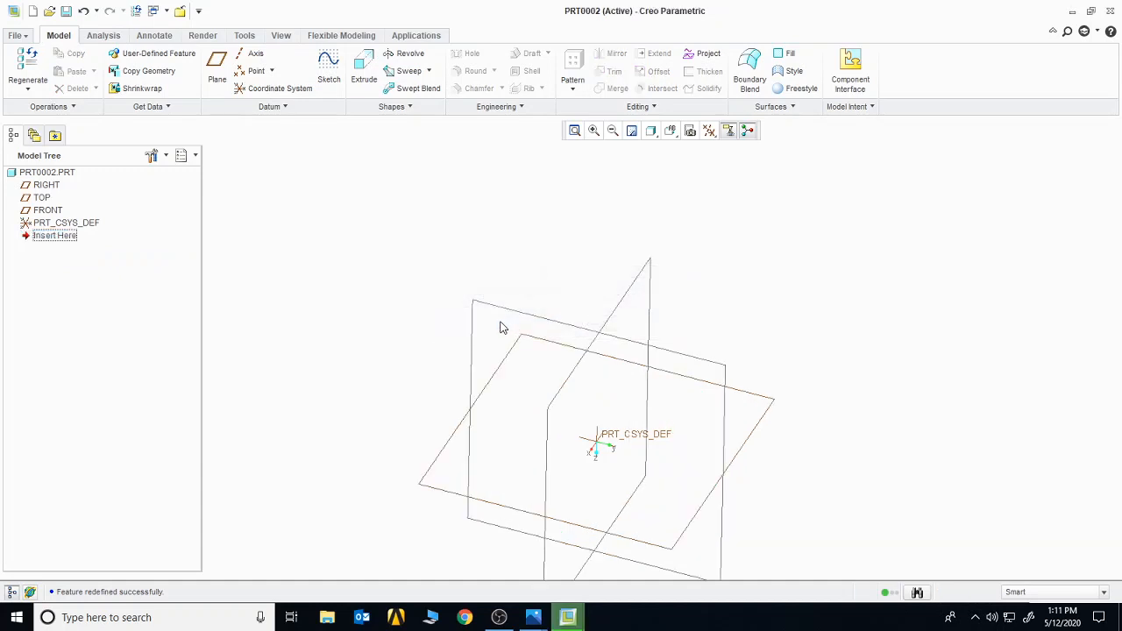
# Sketch a three-point arched spline on the RIGHT plane, with both ends on the horizontal reference beyond the datum planes' borders
pyautogui.click(329, 70)
pyautogui.click(588, 330)
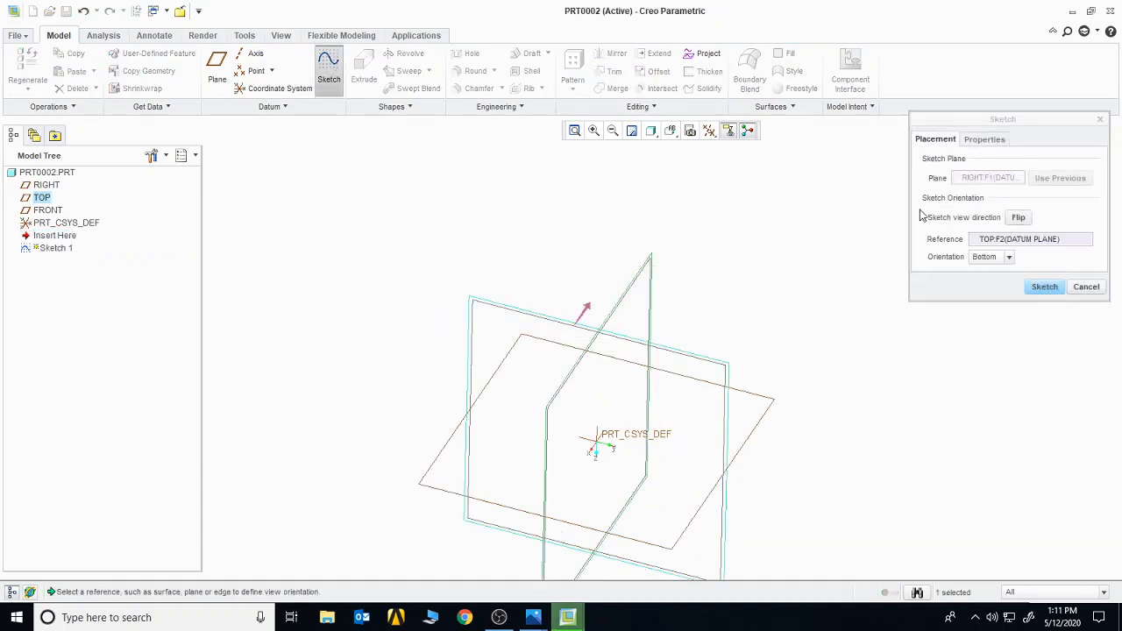
pyautogui.click(1045, 287)
pyautogui.click(723, 131)
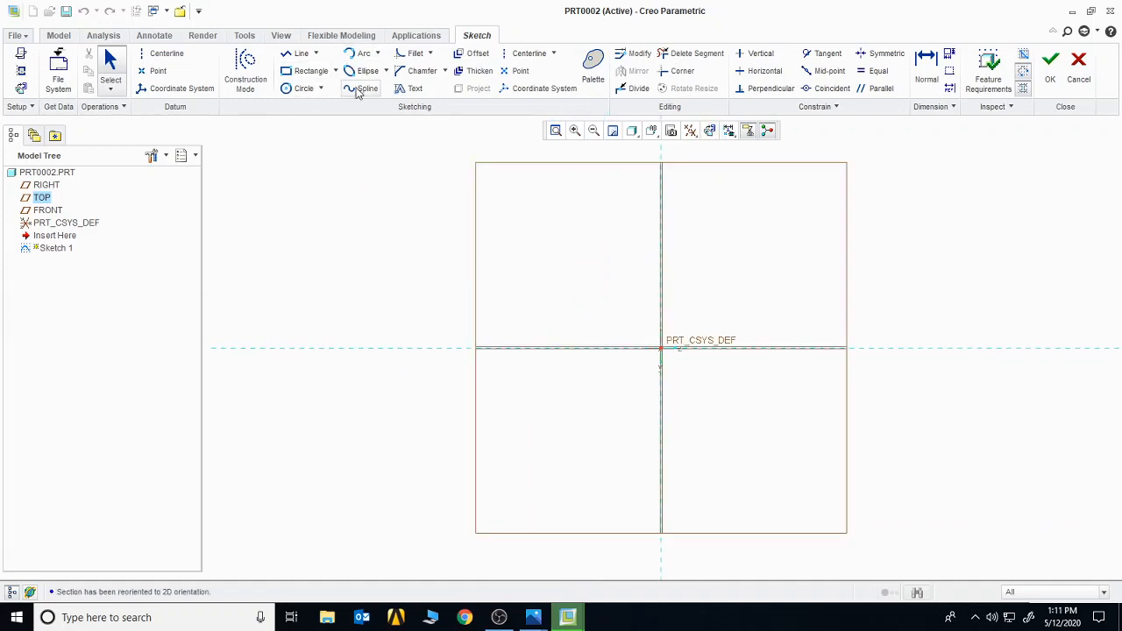
pyautogui.click(362, 91)
pyautogui.click(443, 349)
pyautogui.click(563, 226)
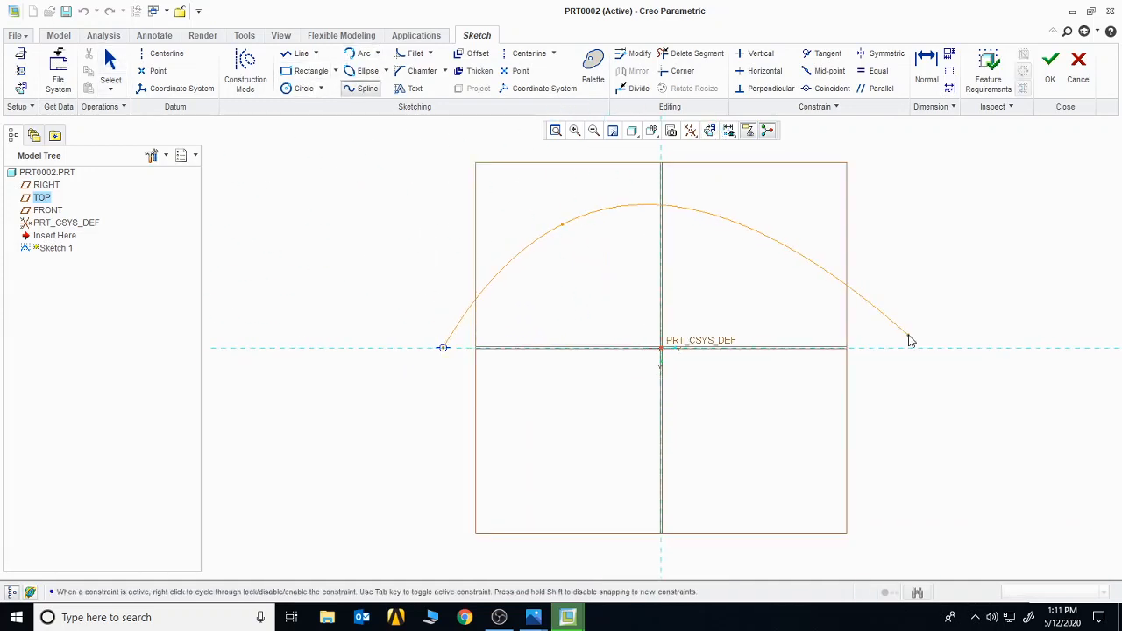
pyautogui.click(918, 348)
pyautogui.middleClick(944, 343)
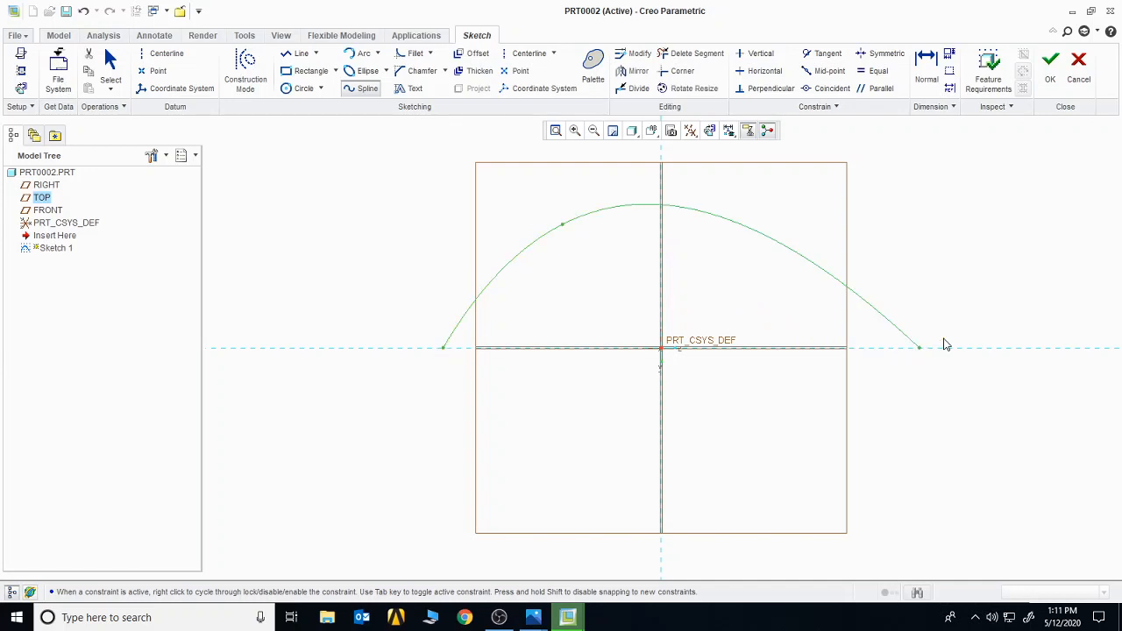
pyautogui.click(1051, 63)
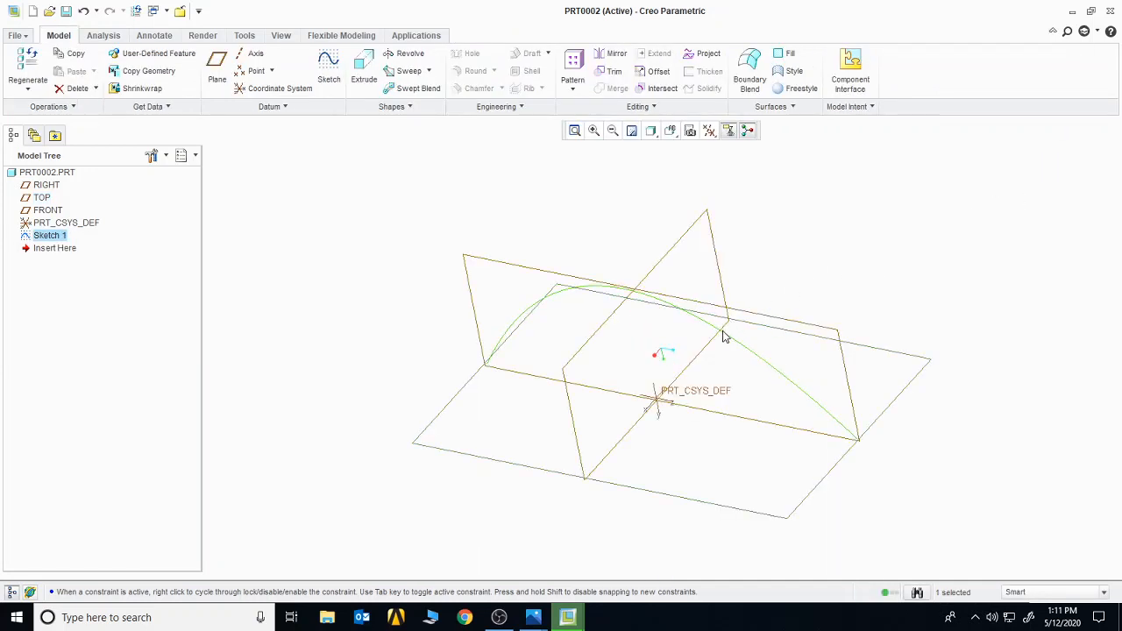
# Create a datum plane offset about 341.63 from the RIGHT plane
pyautogui.click(777, 331)
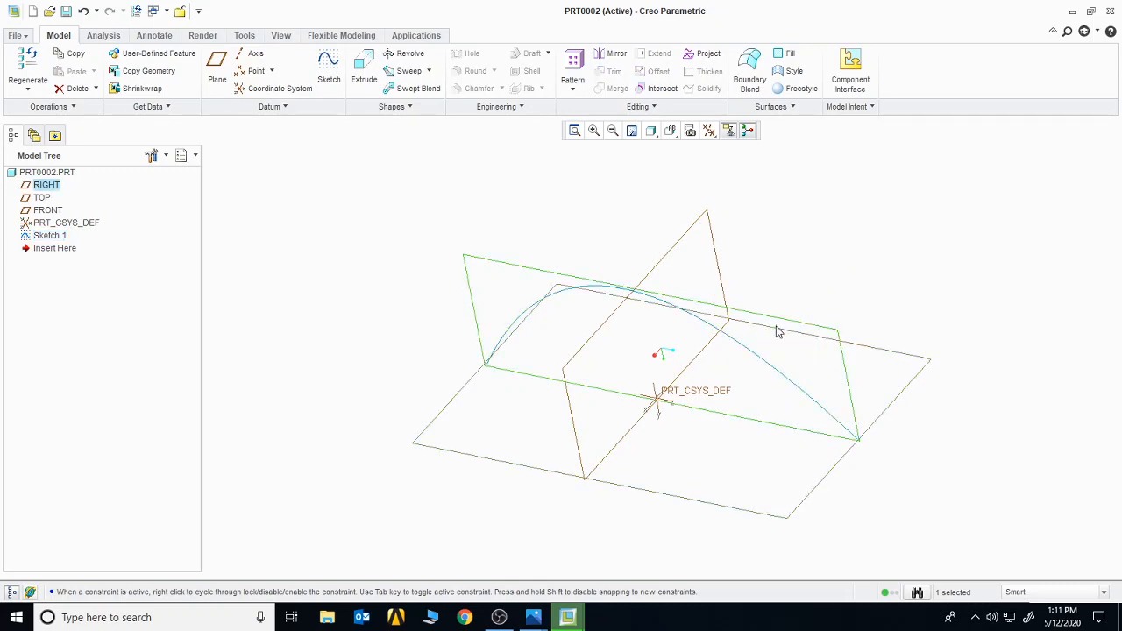
pyautogui.click(217, 67)
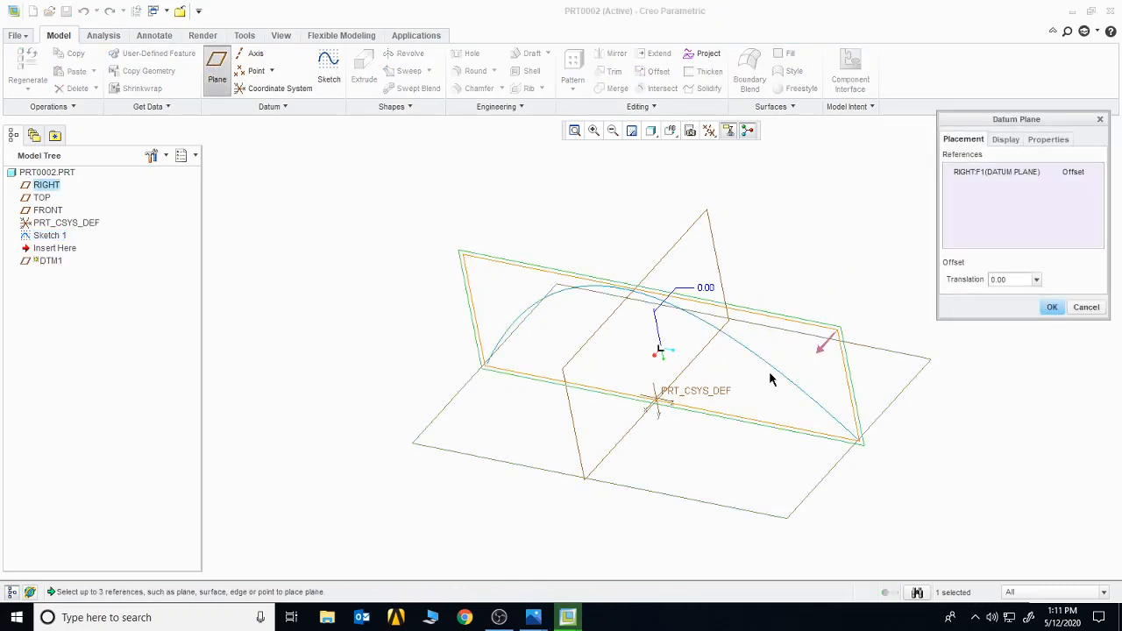
pyautogui.moveTo(659, 351); pyautogui.dragTo(529, 459)
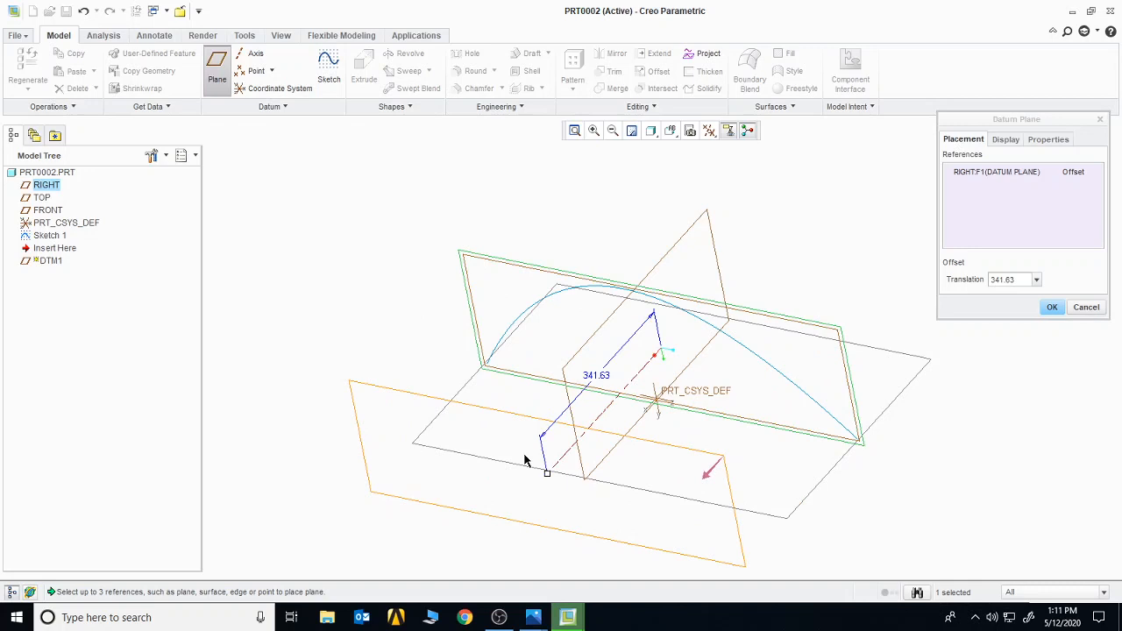
pyautogui.click(1052, 307)
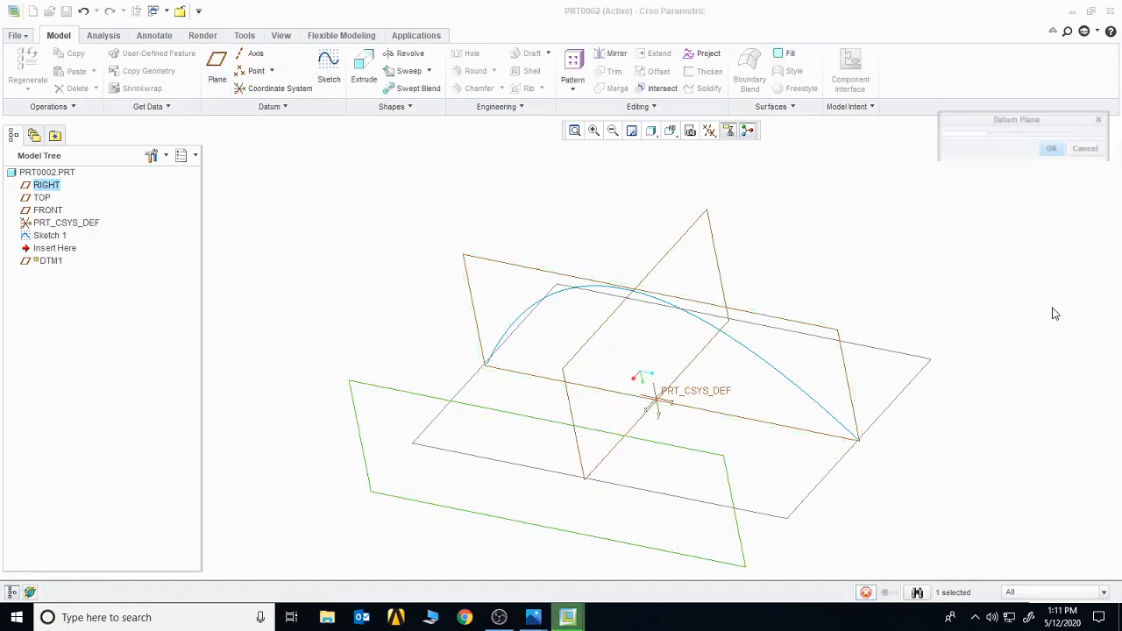
# Sketch a smaller three-point arched spline on the new offset plane, with both ends on the horizontal reference beneath the first arch
pyautogui.click(329, 63)
pyautogui.click(710, 131)
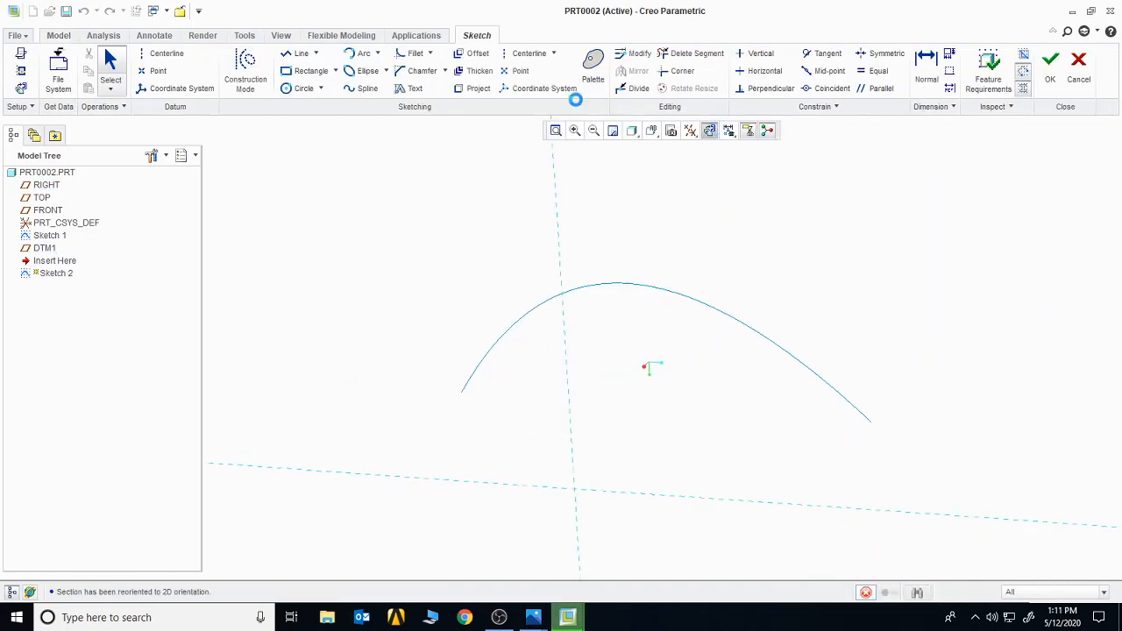
pyautogui.click(363, 89)
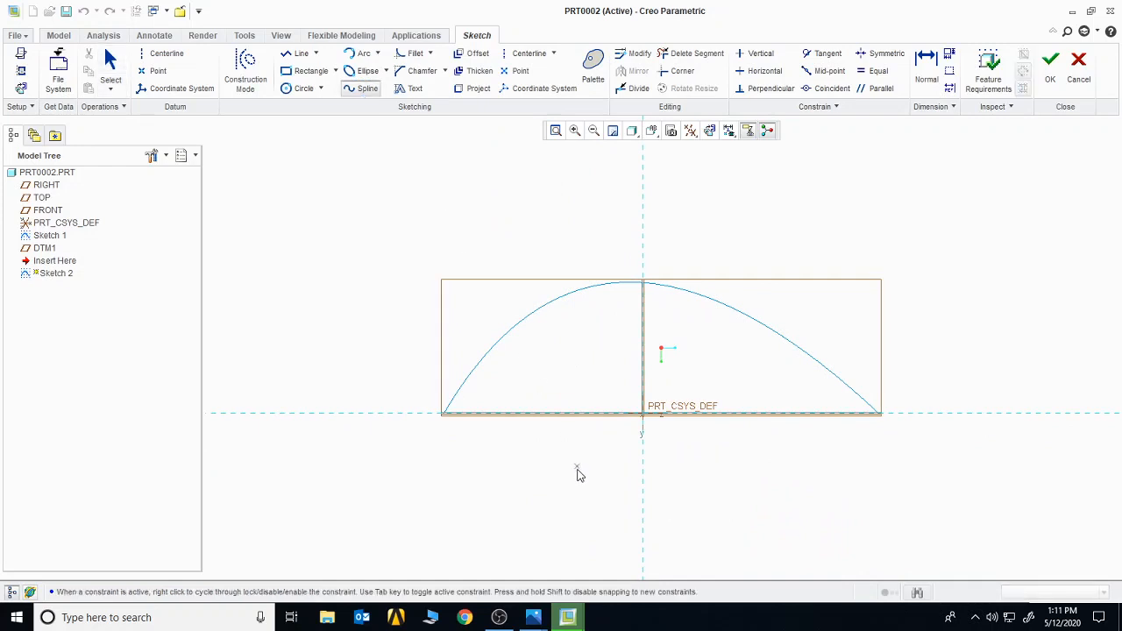
pyautogui.click(535, 413)
pyautogui.click(612, 365)
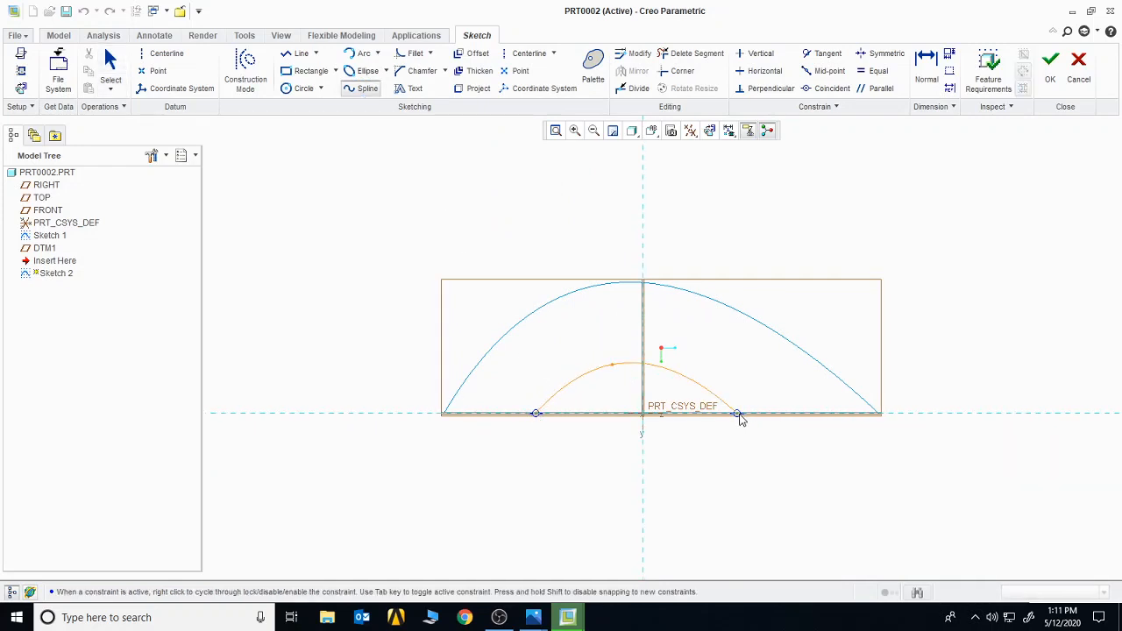
pyautogui.click(739, 418)
pyautogui.middleClick(739, 418)
pyautogui.click(1050, 71)
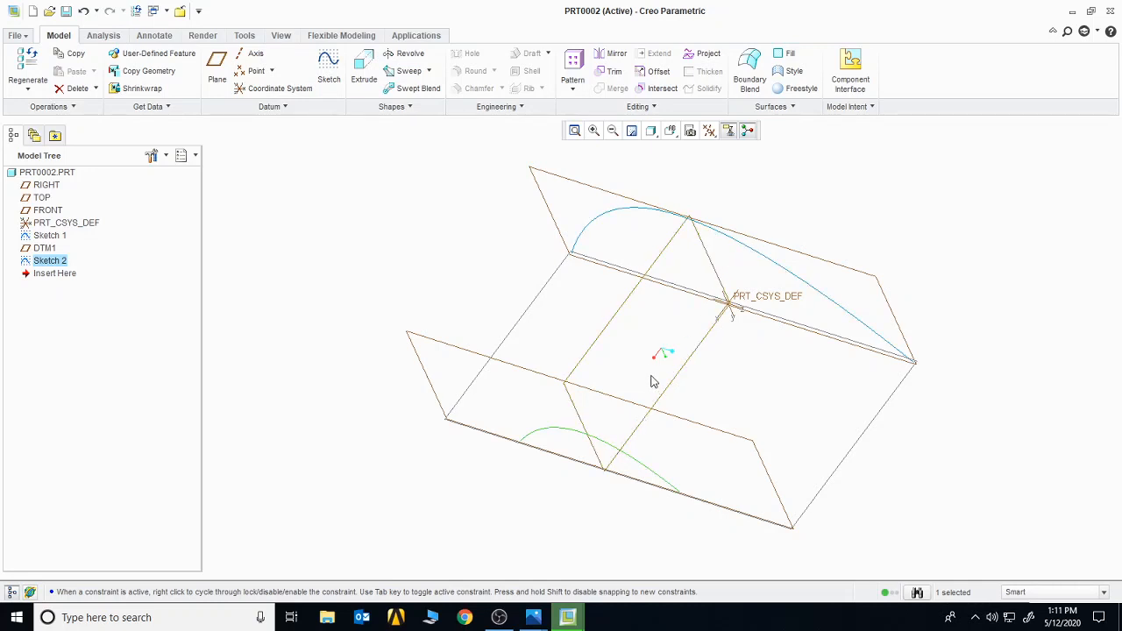
# Create a Boundary Blend surface between the small and large arched splines
pyautogui.click(614, 451)
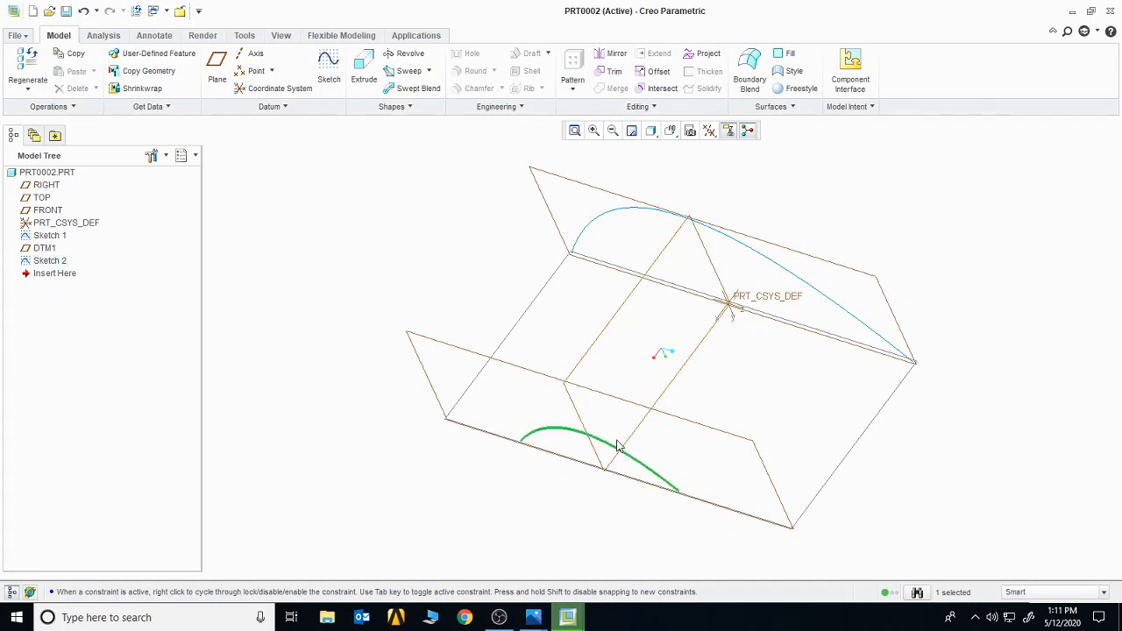
pyautogui.keyDown('ctrl'); pyautogui.click(757, 256); pyautogui.keyUp('ctrl')
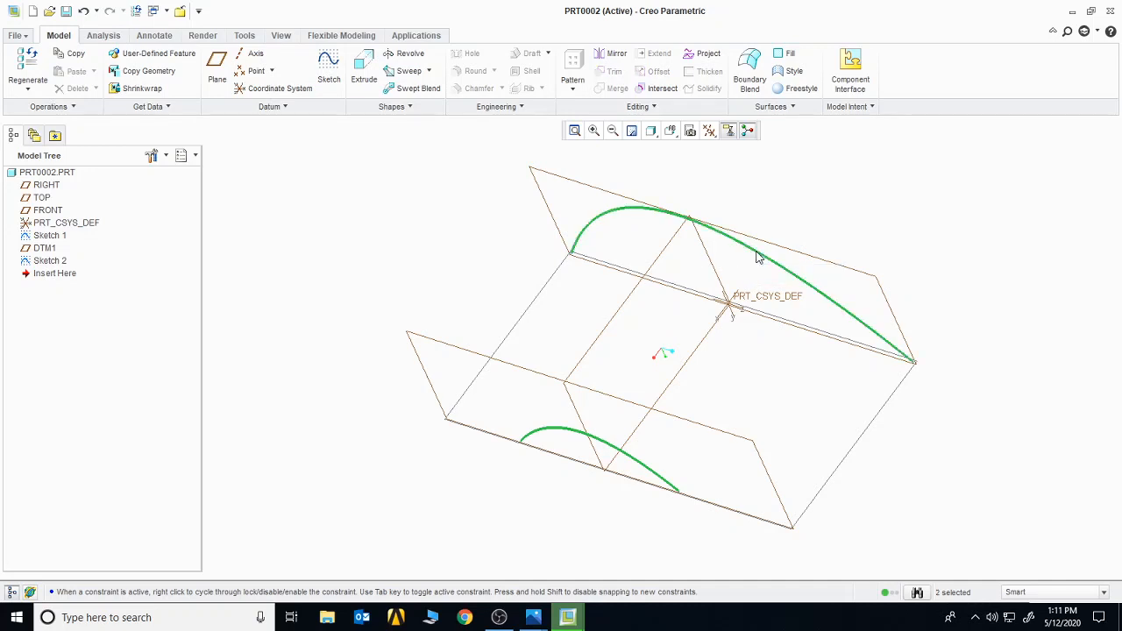
pyautogui.click(748, 77)
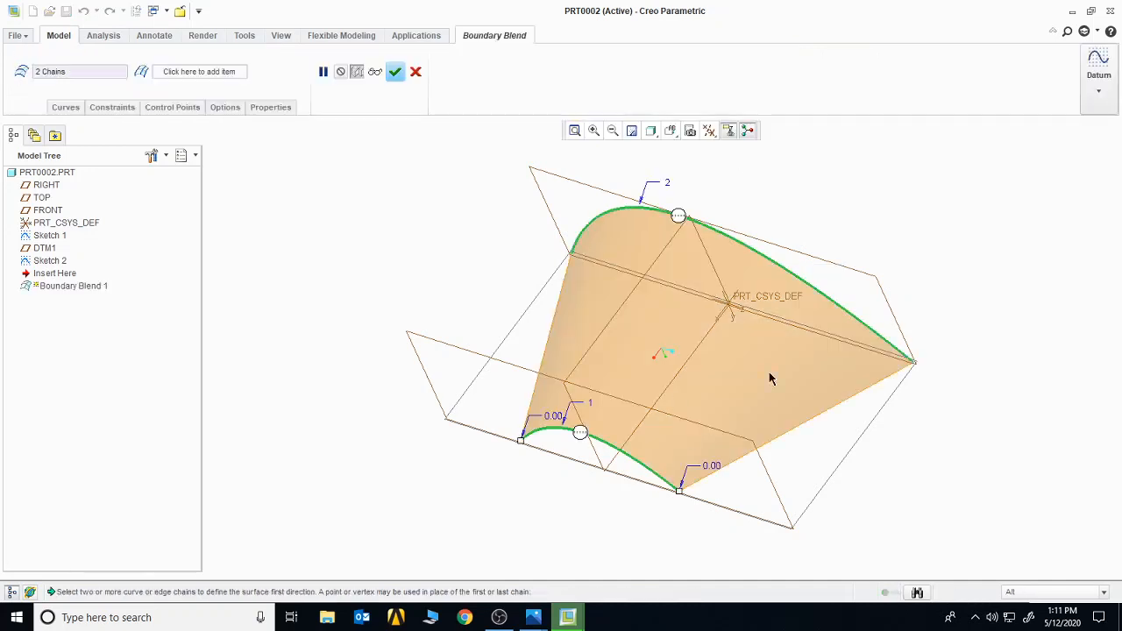
pyautogui.moveTo(663, 408)
pyautogui.mouseDown(button='middle')
pyautogui.moveTo(689, 378)
pyautogui.moveTo(628, 402)
pyautogui.mouseUp(button='middle')
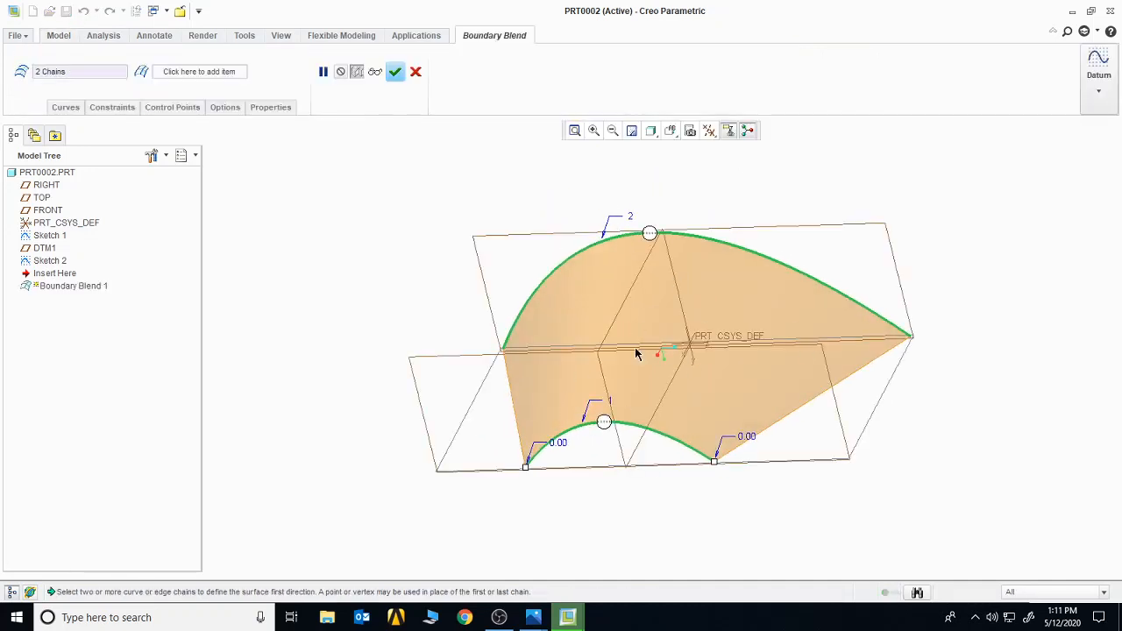
pyautogui.click(395, 72)
# Offset the blended surface outward to create a second arched surface above it
pyautogui.moveTo(401, 231); pyautogui.dragTo(954, 435, button='middle')
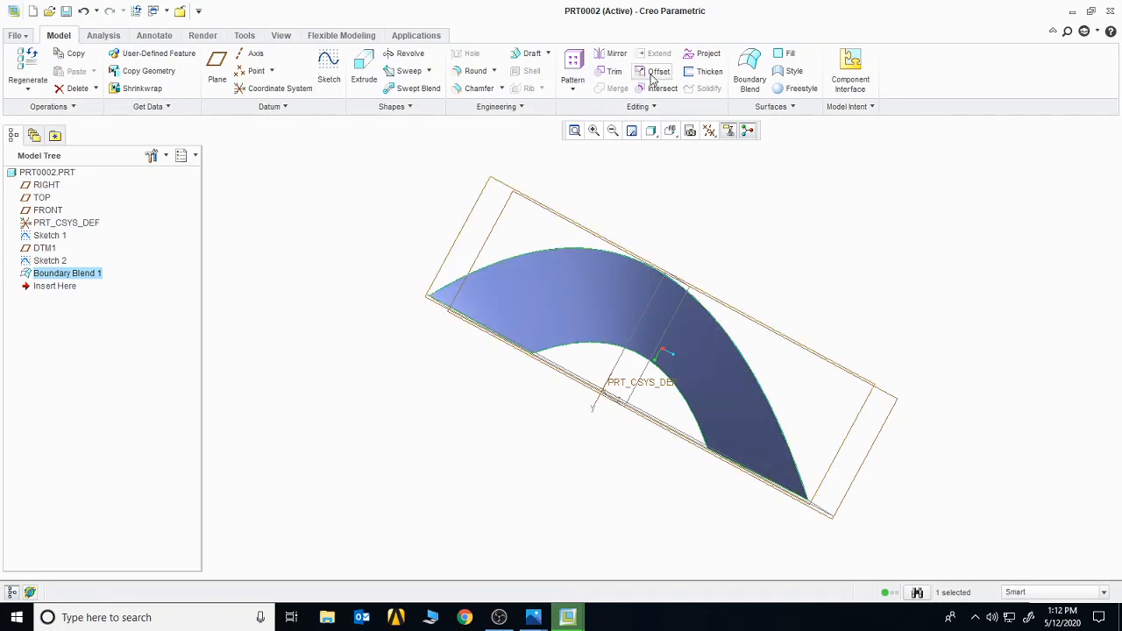
pyautogui.click(594, 279)
pyautogui.click(657, 71)
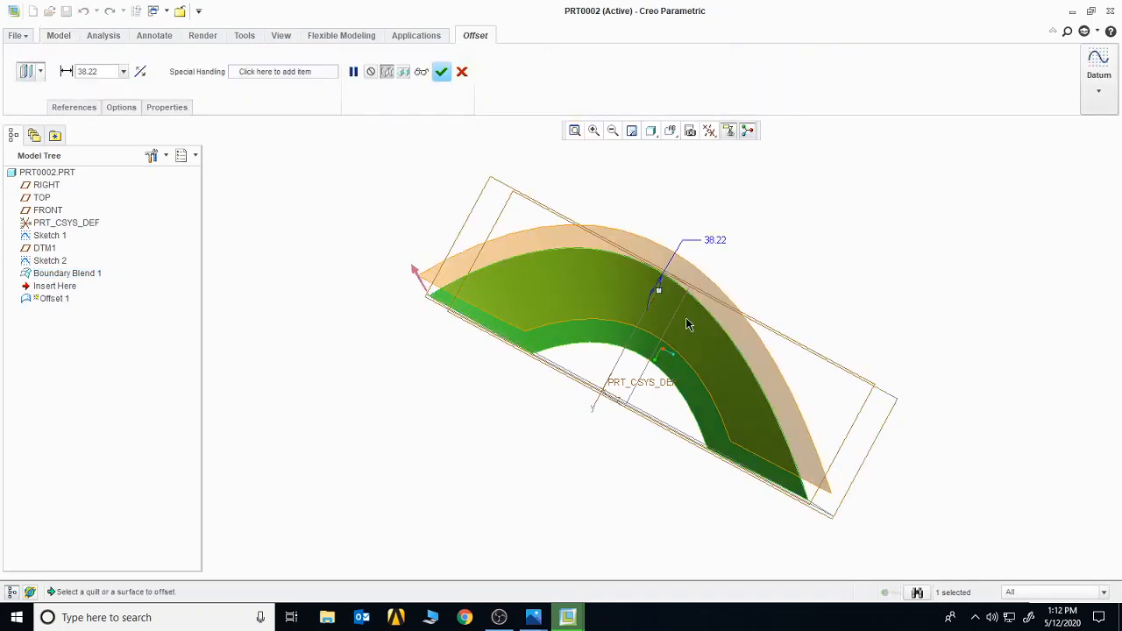
pyautogui.moveTo(659, 290)
pyautogui.mouseDown()
pyautogui.moveTo(676, 208)
pyautogui.moveTo(670, 225)
pyautogui.moveTo(690, 261)
pyautogui.moveTo(623, 376)
pyautogui.moveTo(676, 257)
pyautogui.moveTo(664, 276)
pyautogui.mouseUp()
pyautogui.click(442, 81)
# Offset the upper arched surface outward again to create a third surface
pyautogui.moveTo(943, 548)
pyautogui.mouseDown(button='middle')
pyautogui.moveTo(939, 507)
pyautogui.moveTo(929, 546)
pyautogui.mouseUp(button='middle')
pyautogui.click(633, 257)
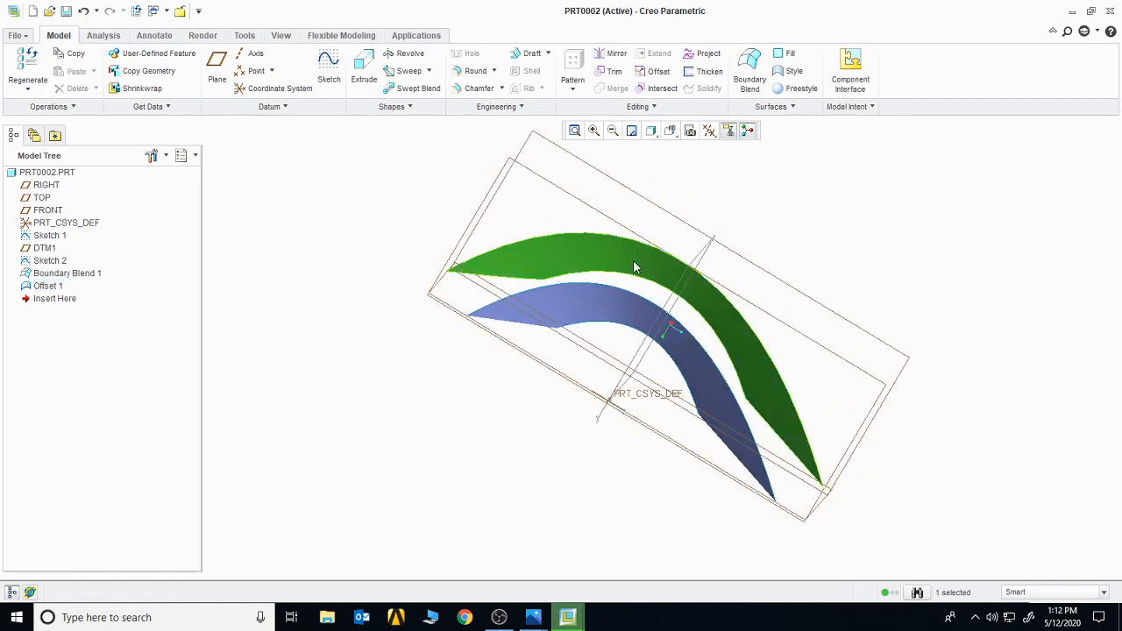
pyautogui.click(656, 72)
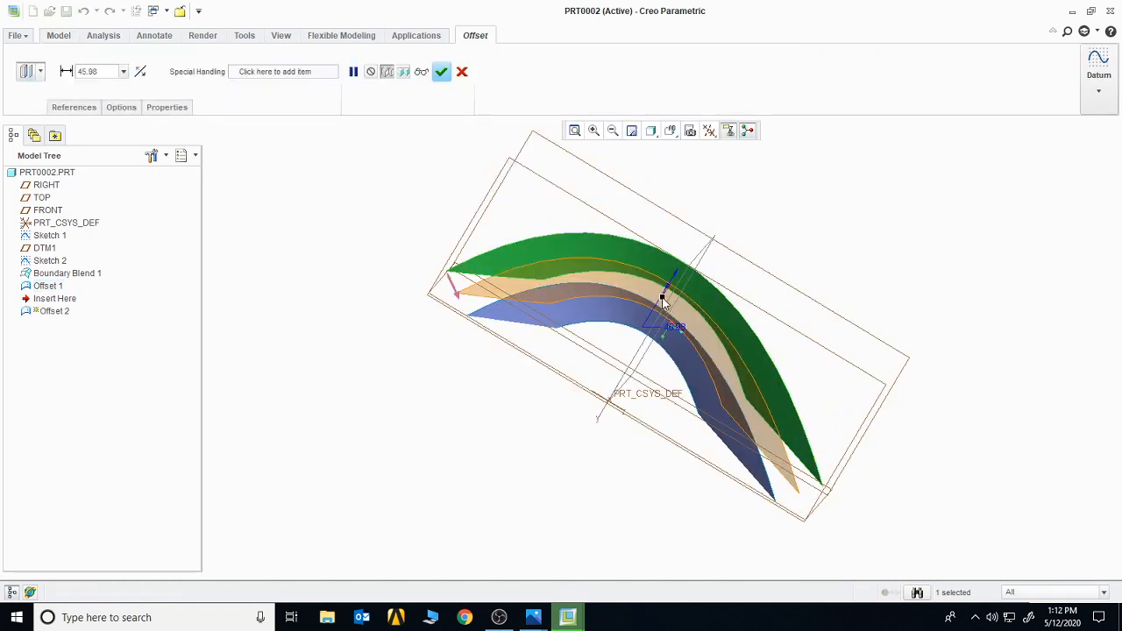
pyautogui.moveTo(666, 293); pyautogui.dragTo(699, 235)
pyautogui.click(441, 73)
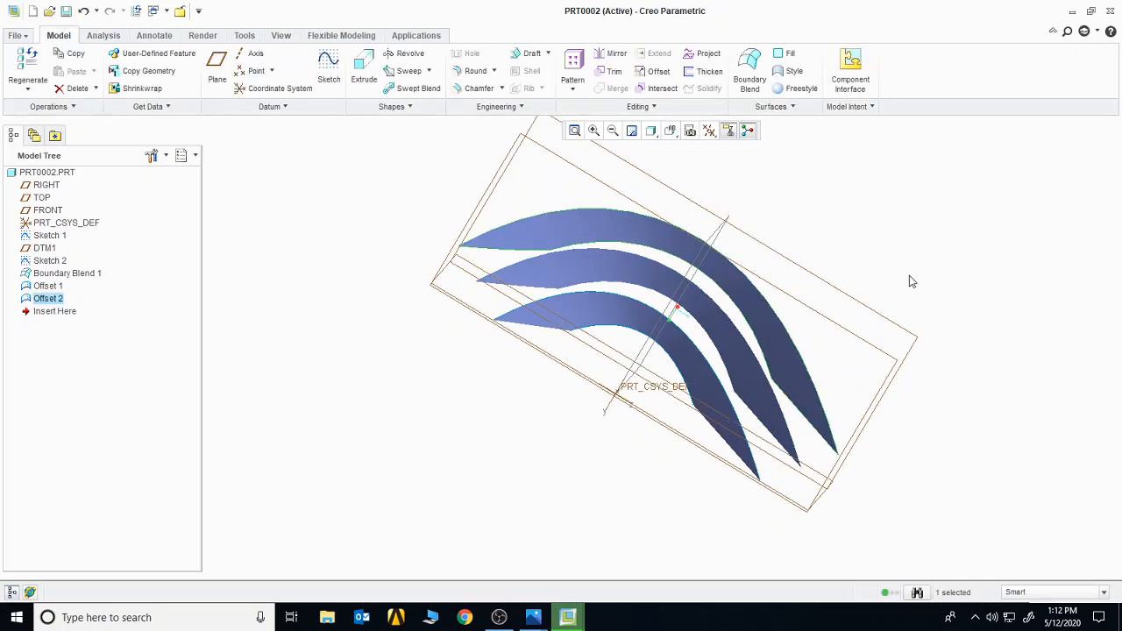
# Thicken the outermost arched surface outward into a solid arch
pyautogui.moveTo(909, 280)
pyautogui.mouseDown(button='middle')
pyautogui.moveTo(860, 278)
pyautogui.moveTo(907, 273)
pyautogui.moveTo(912, 301)
pyautogui.mouseUp(button='middle')
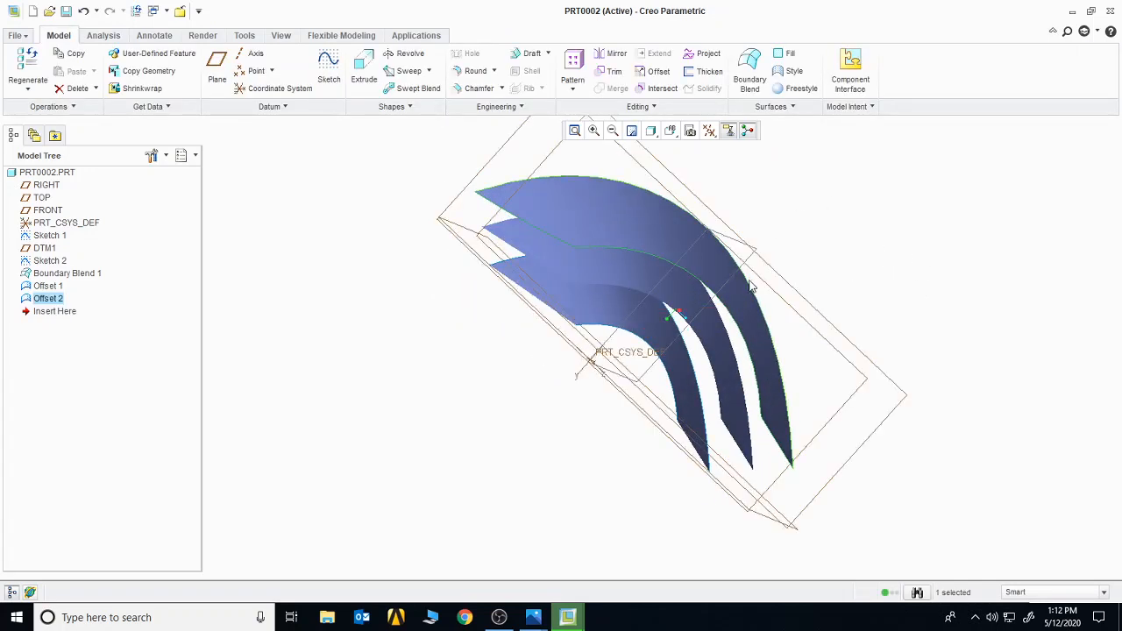
pyautogui.click(653, 221)
pyautogui.click(707, 72)
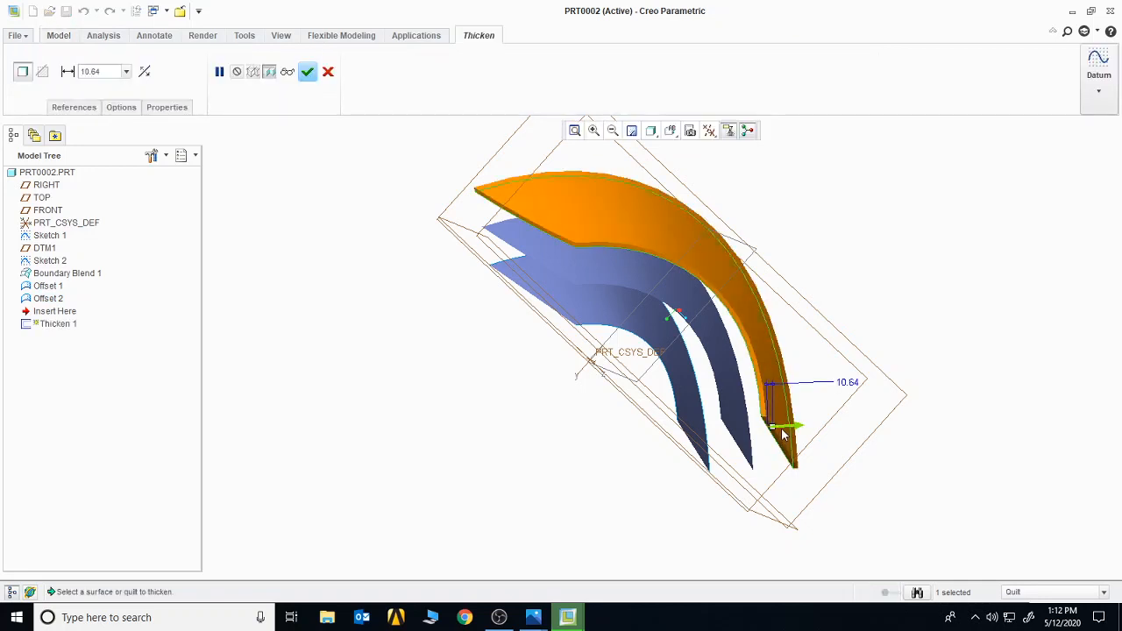
pyautogui.moveTo(784, 430); pyautogui.dragTo(890, 395)
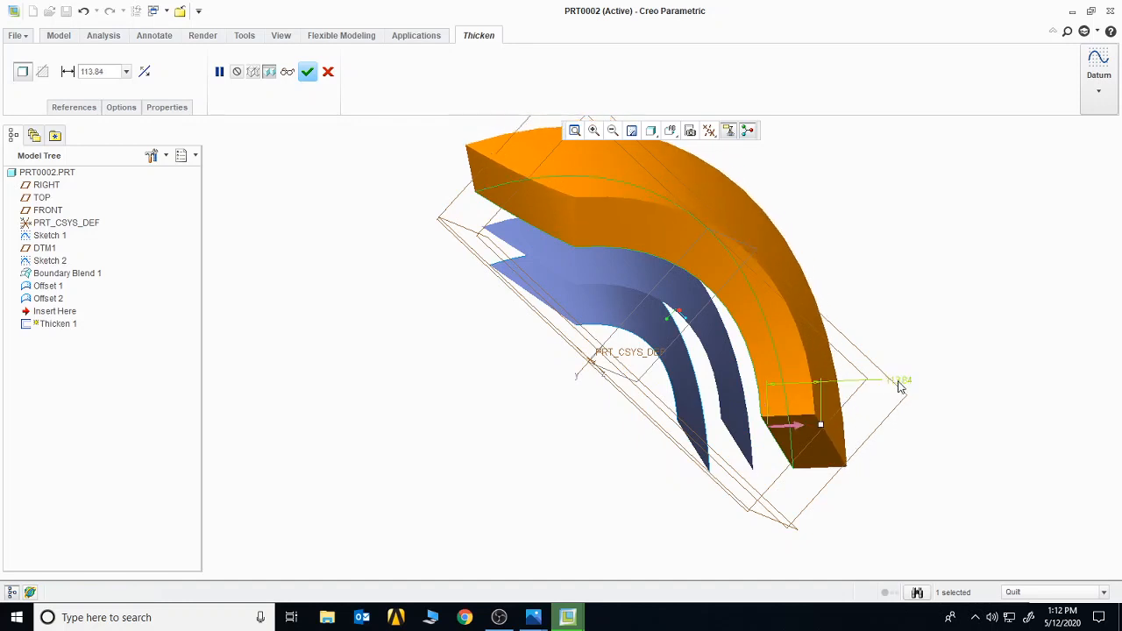
pyautogui.moveTo(823, 427)
pyautogui.mouseDown()
pyautogui.moveTo(714, 436)
pyautogui.moveTo(802, 423)
pyautogui.mouseUp()
pyautogui.click(310, 73)
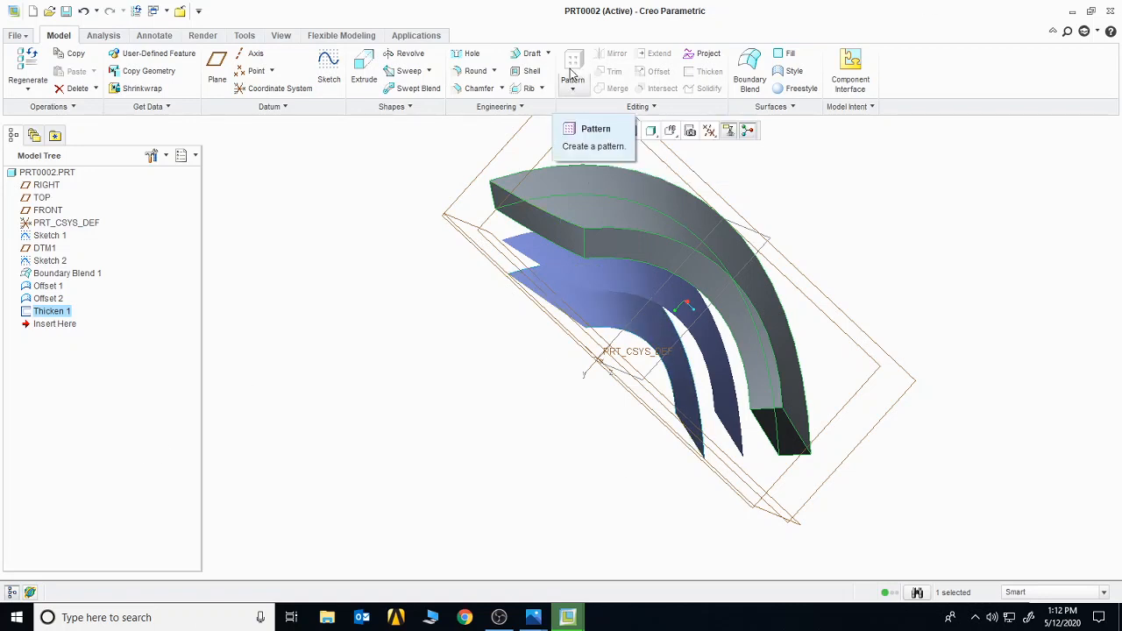
# Create a new solid part prt0003 from the default template and open a sketch on the RIGHT plane in a maximized window
pyautogui.click(32, 11)
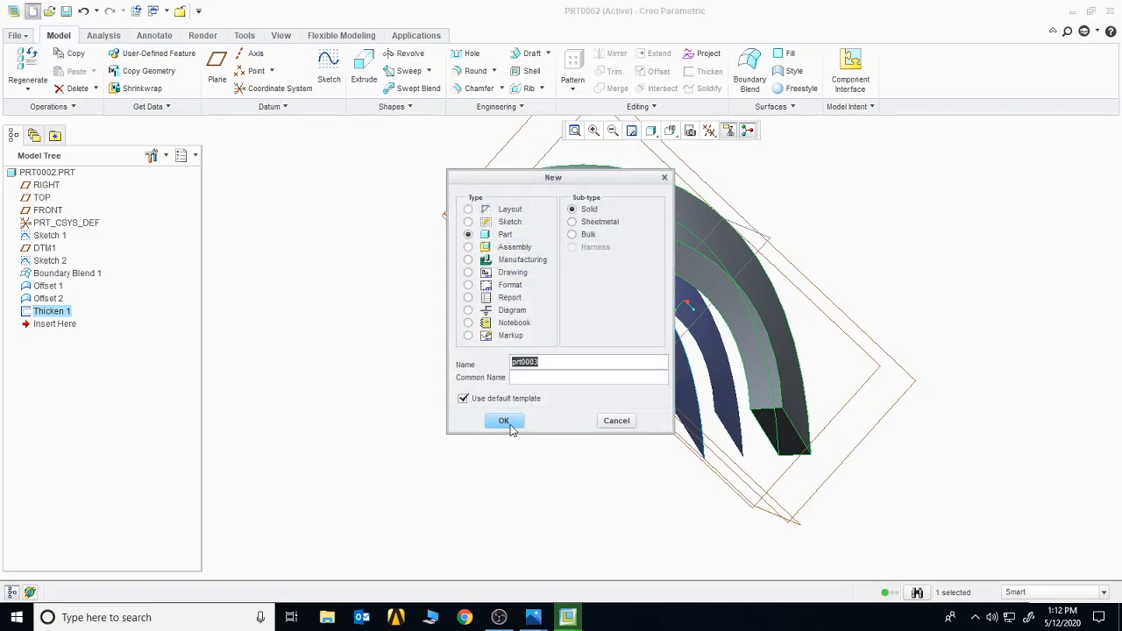
pyautogui.click(512, 425)
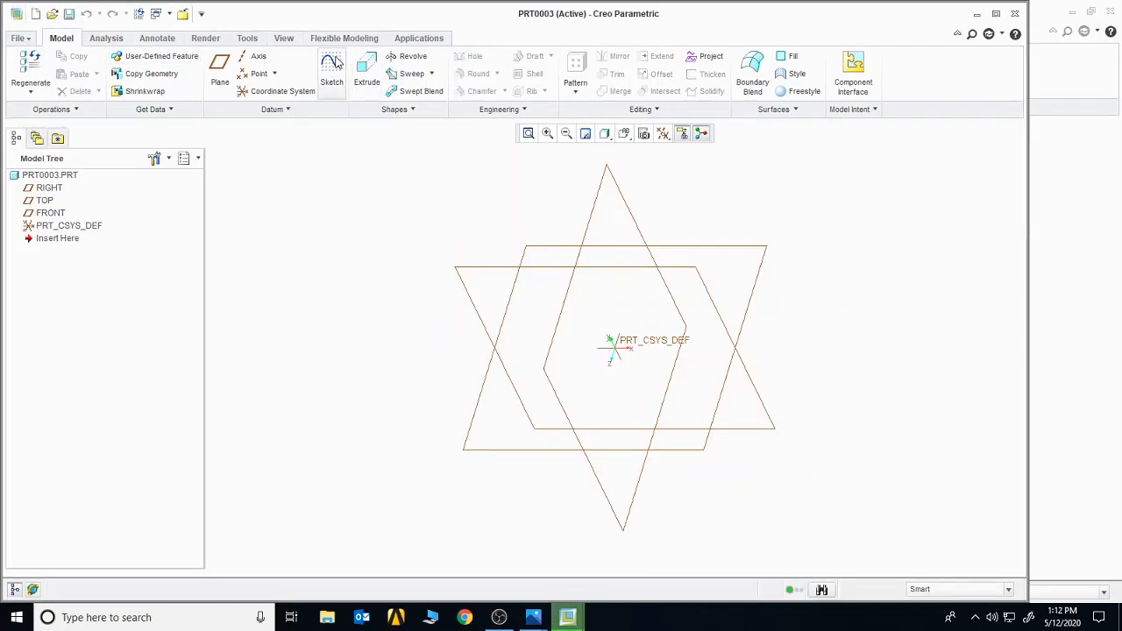
pyautogui.click(332, 63)
pyautogui.click(632, 225)
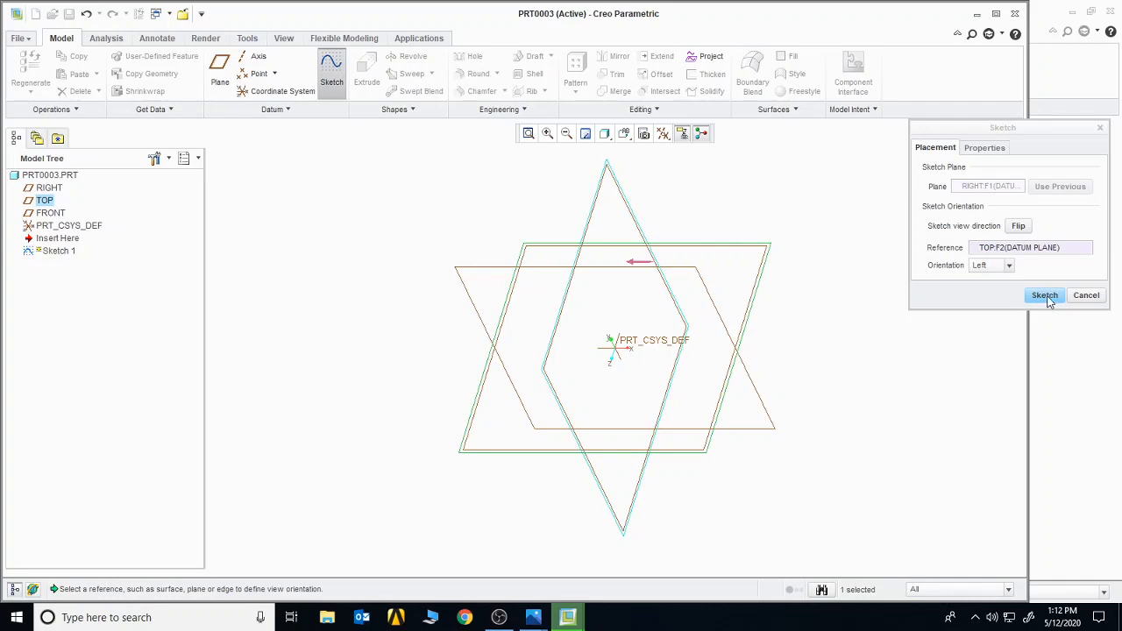
pyautogui.click(1045, 296)
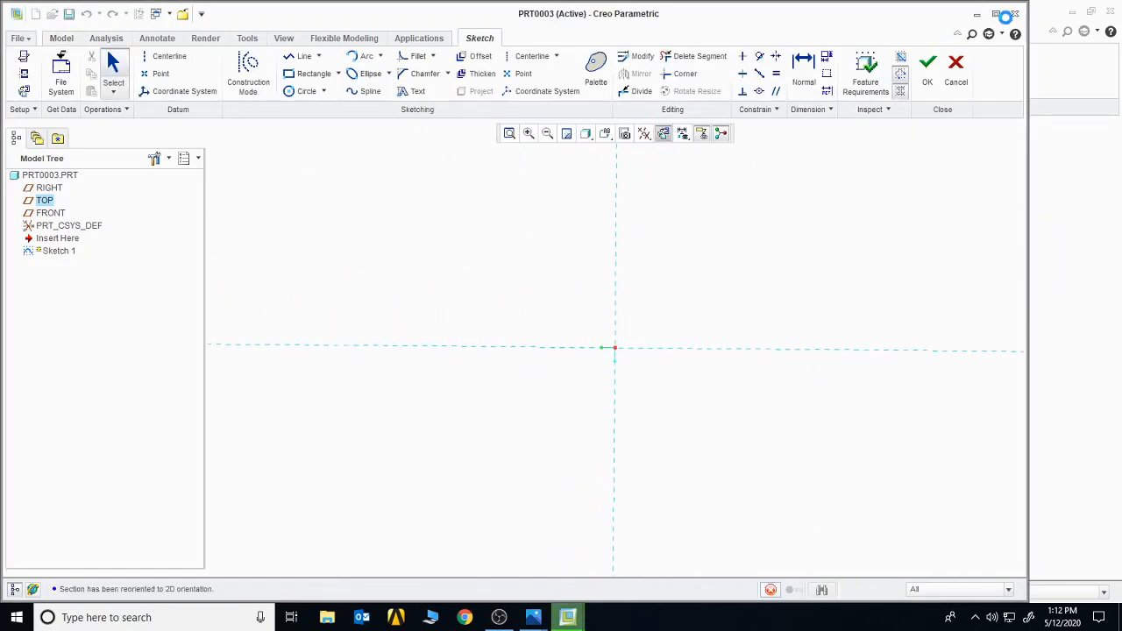
pyautogui.click(997, 14)
# Sketch a wide rectangle around the origin and finish the sketch
pyautogui.click(312, 73)
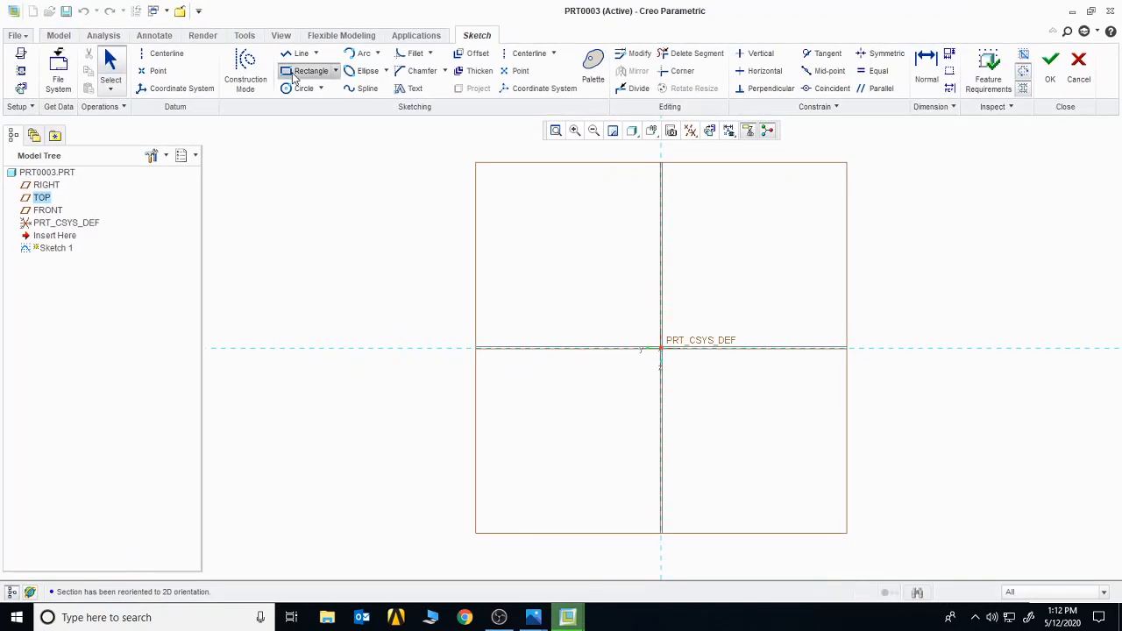
pyautogui.click(463, 251)
pyautogui.click(854, 492)
pyautogui.click(1050, 59)
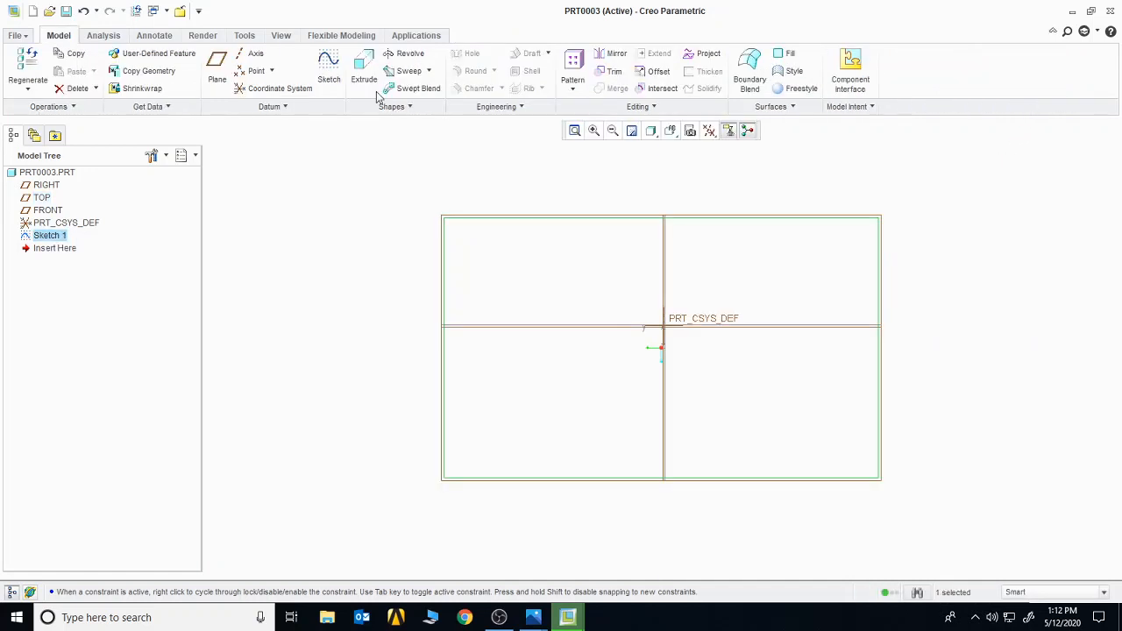
# Extrude the rectangle into a solid block, shortening the default depth freehand
pyautogui.click(364, 72)
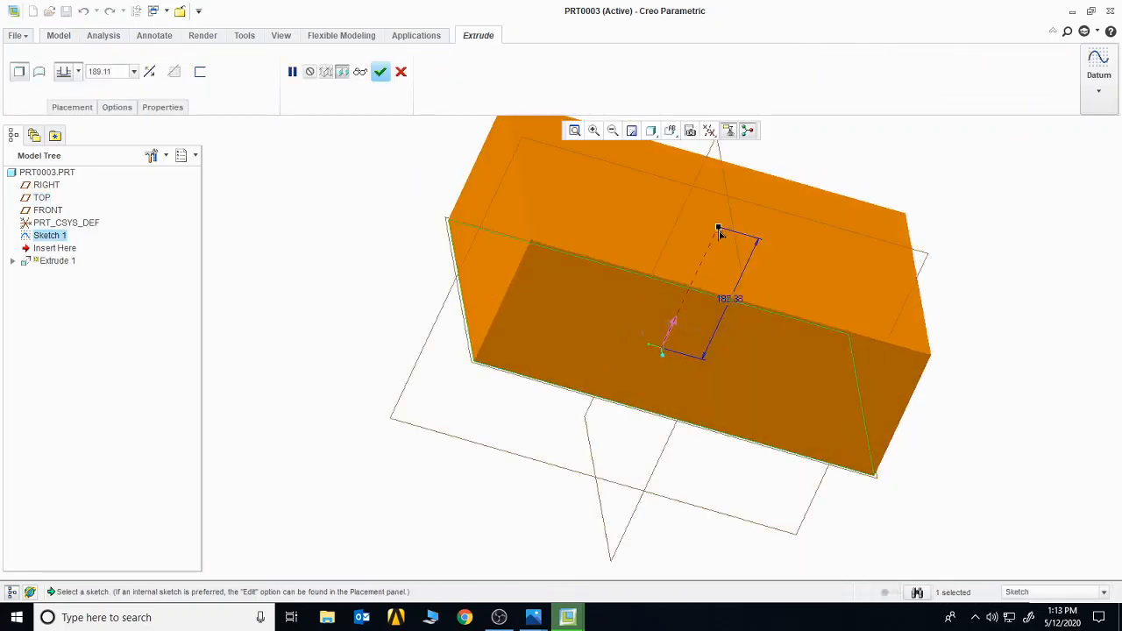
pyautogui.moveTo(719, 232); pyautogui.dragTo(701, 255)
pyautogui.click(381, 71)
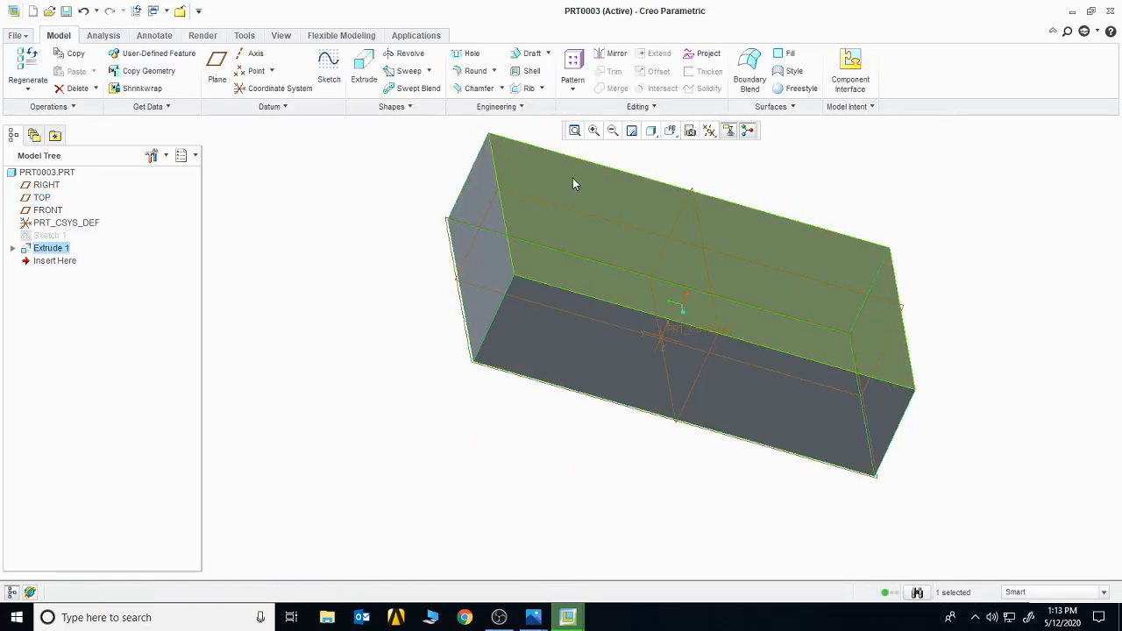
# Sketch a circle about 53.5 in diameter near the upper-left corner of the block's large face, about 214.67 and 90.40 from the references
pyautogui.click(573, 184)
pyautogui.click(329, 69)
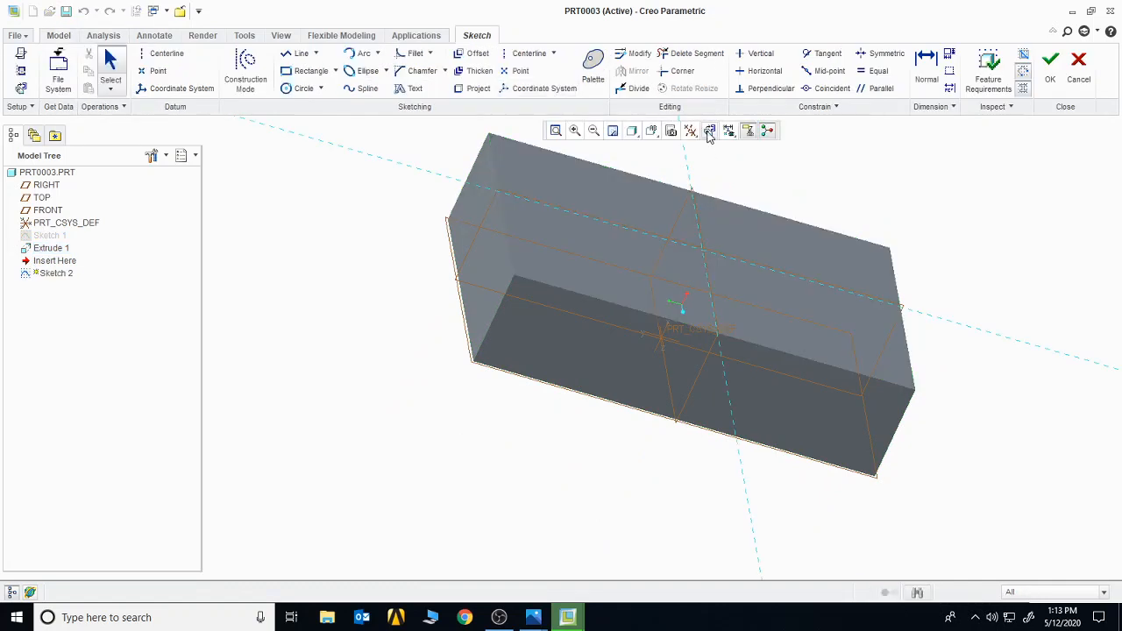
pyautogui.click(711, 131)
pyautogui.click(298, 88)
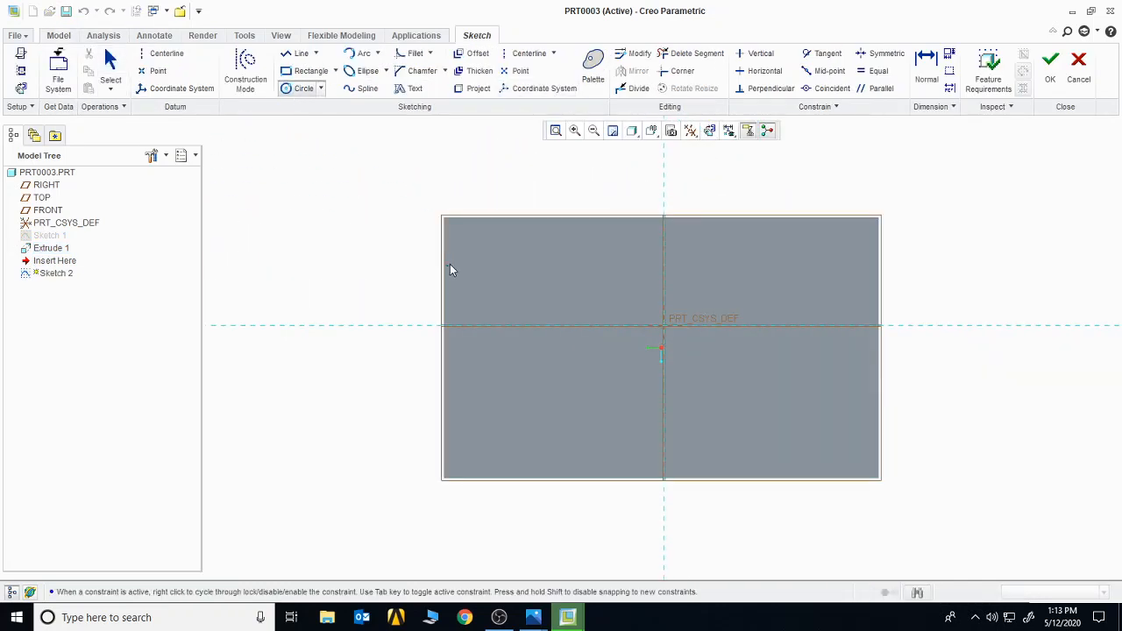
pyautogui.click(1051, 63)
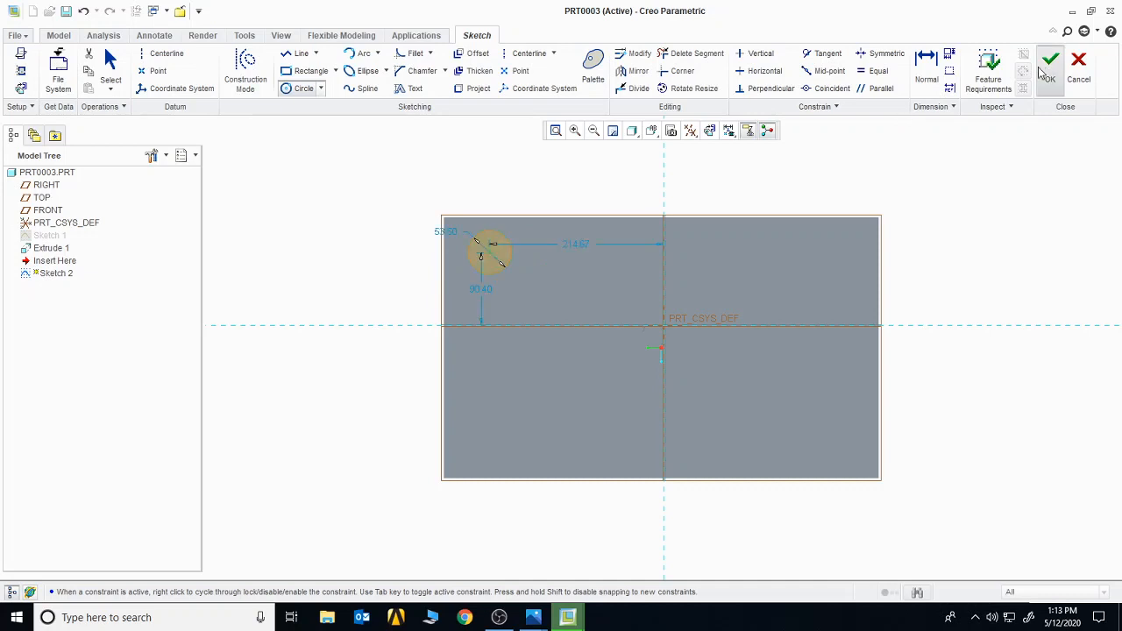
# Extrude the circle outward from the block face to a depth of 50
pyautogui.click(364, 70)
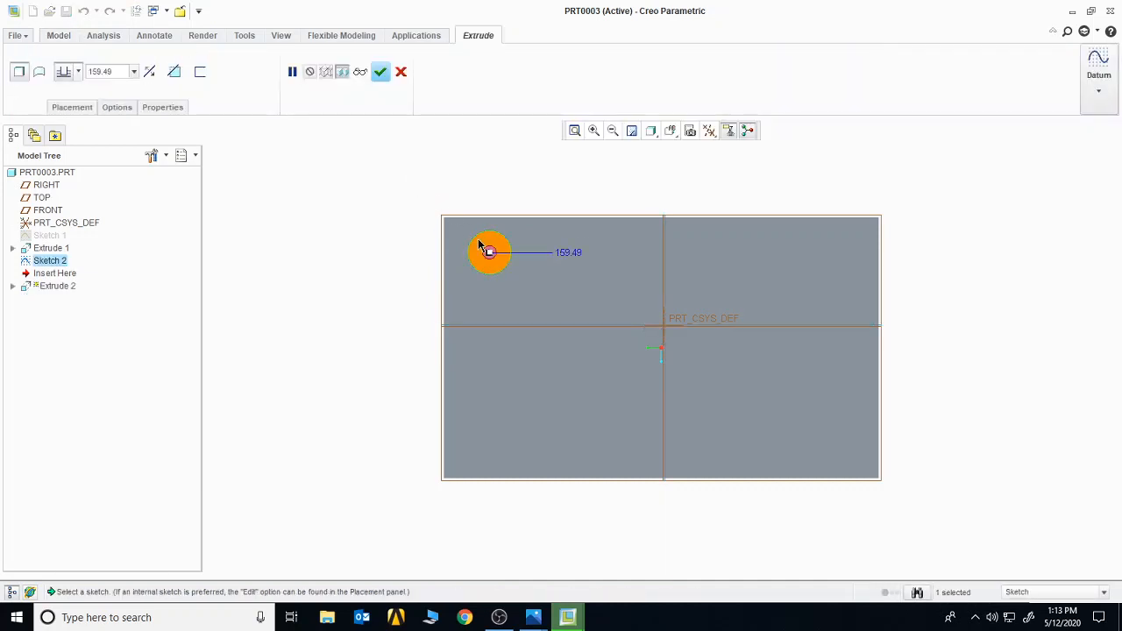
pyautogui.moveTo(567, 270); pyautogui.dragTo(559, 215, button='middle')
pyautogui.click(133, 73)
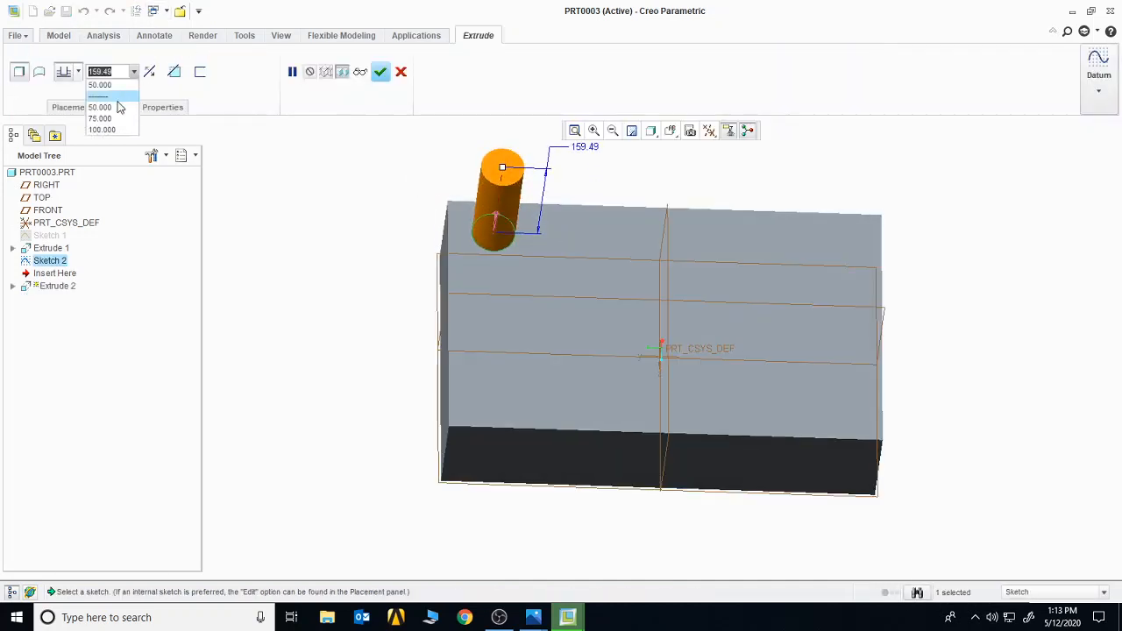
pyautogui.click(117, 102)
pyautogui.click(133, 73)
pyautogui.click(118, 106)
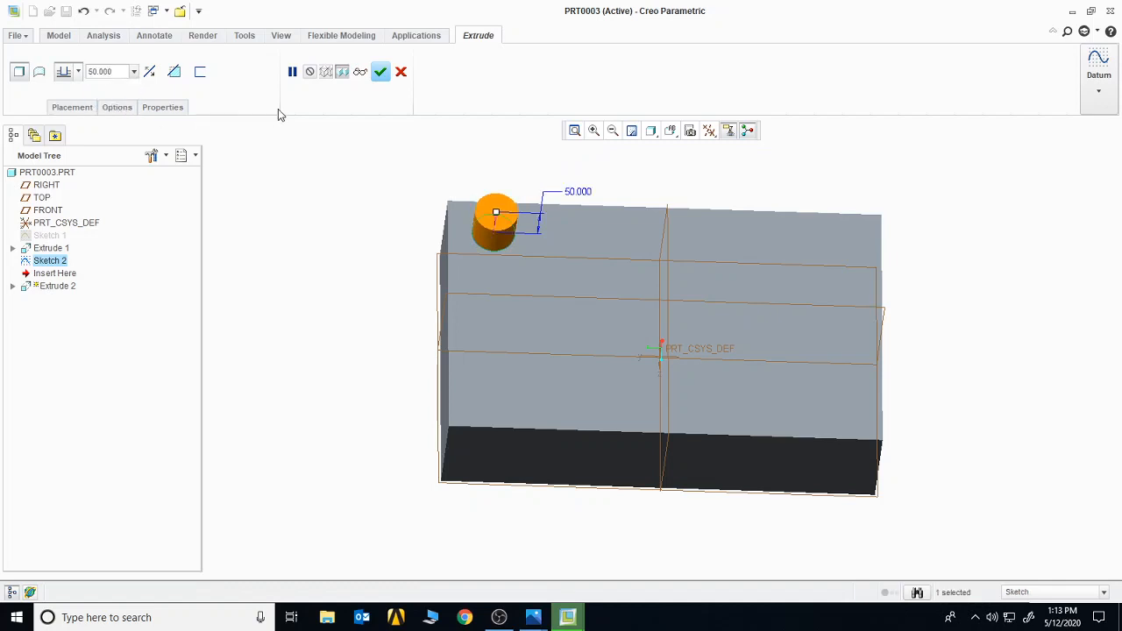
pyautogui.click(389, 76)
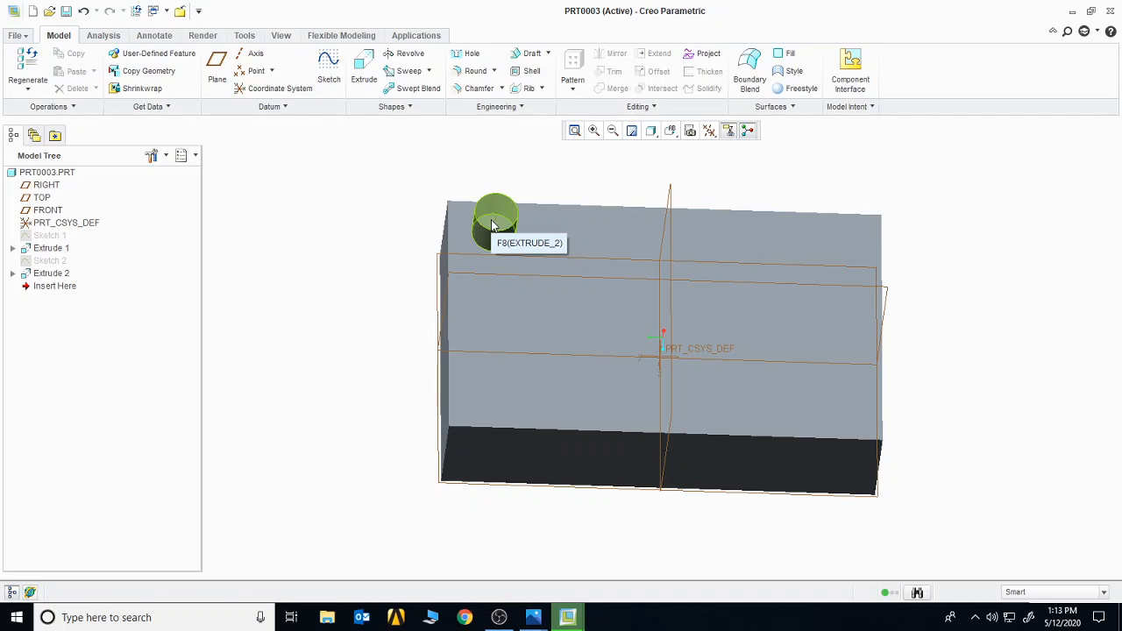
# Create a Dimension pattern of the small cylinder, varying its horizontal position dimension by an increment of 66 in the first direction
pyautogui.click(50, 275)
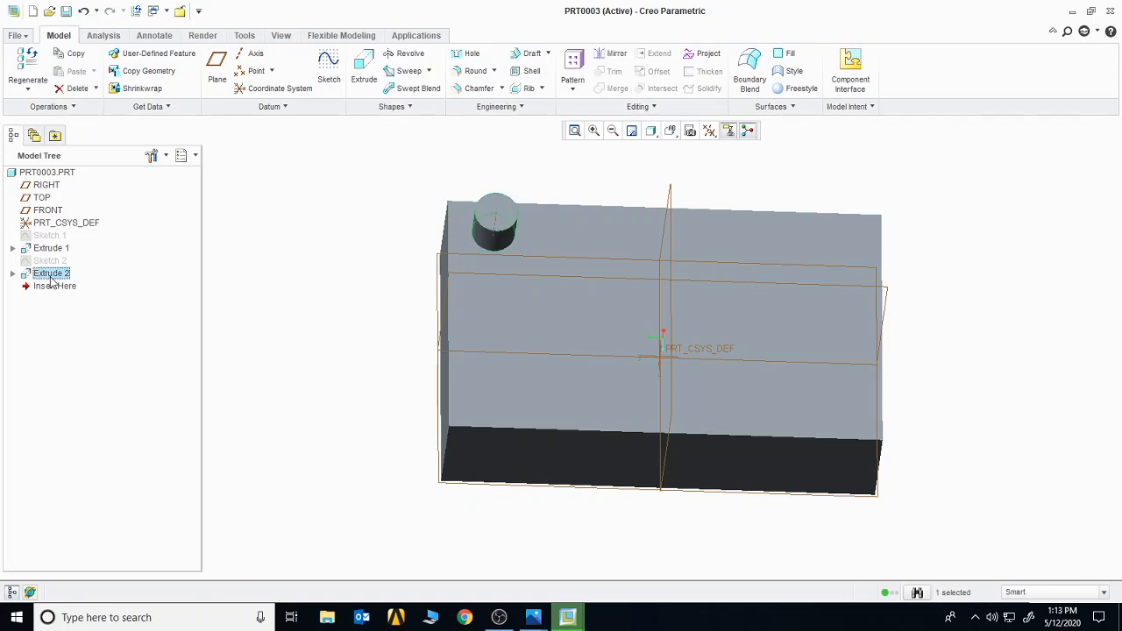
pyautogui.click(572, 68)
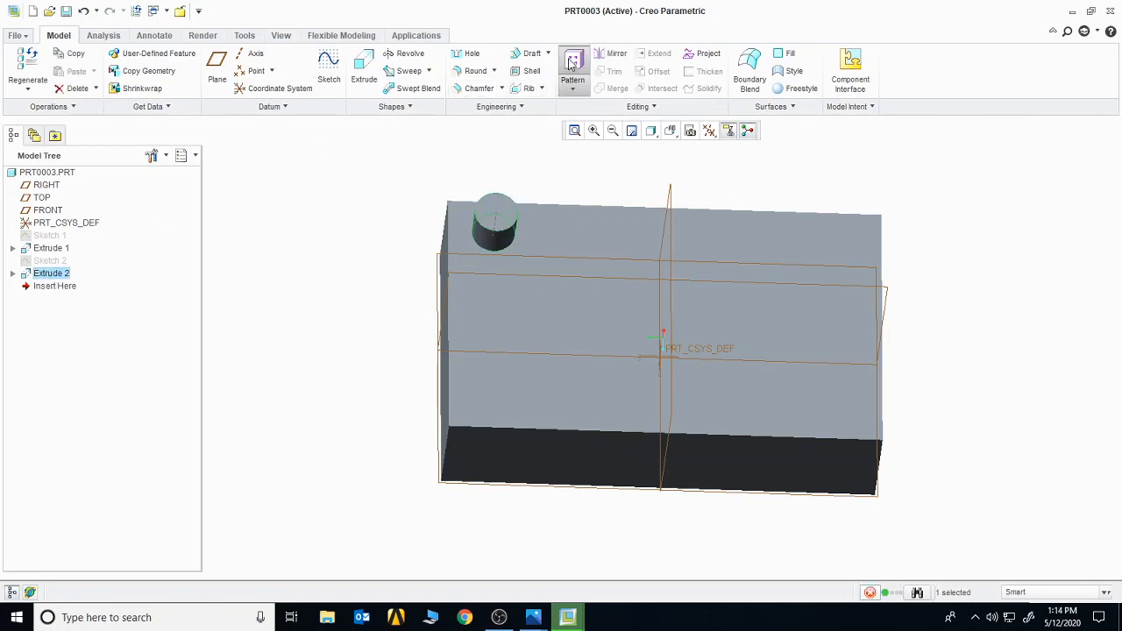
pyautogui.click(62, 71)
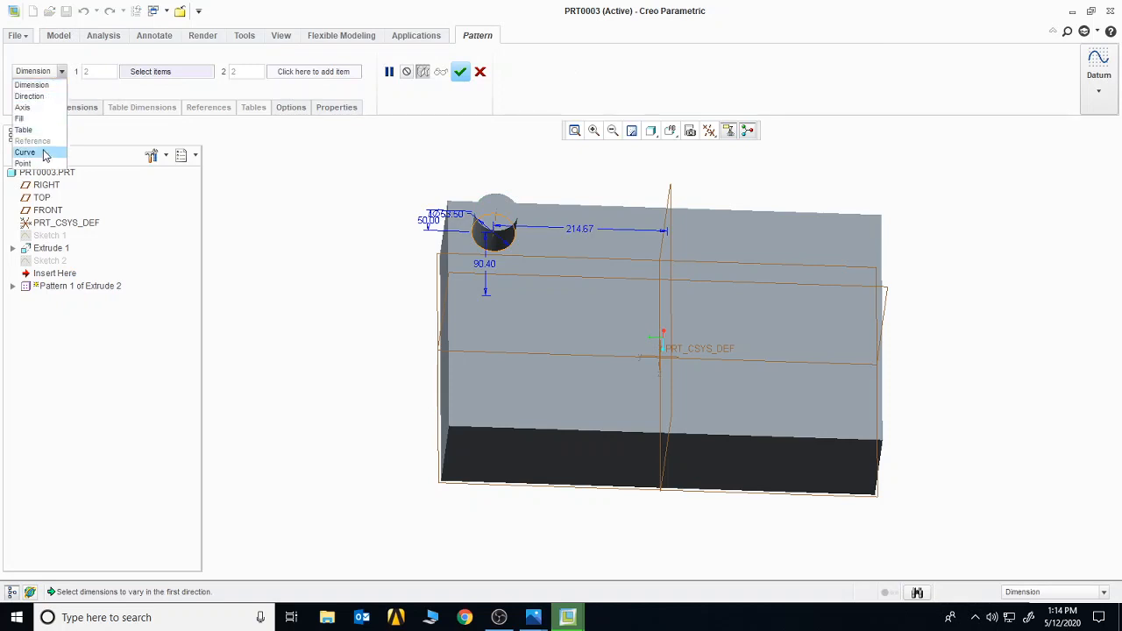
pyautogui.click(30, 85)
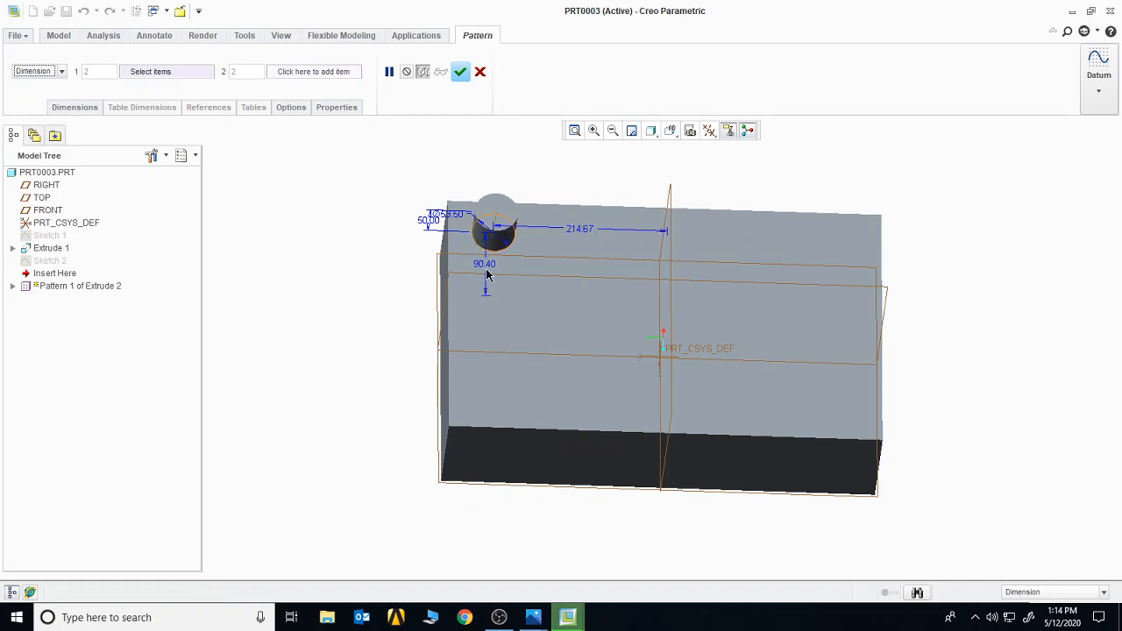
pyautogui.click(75, 108)
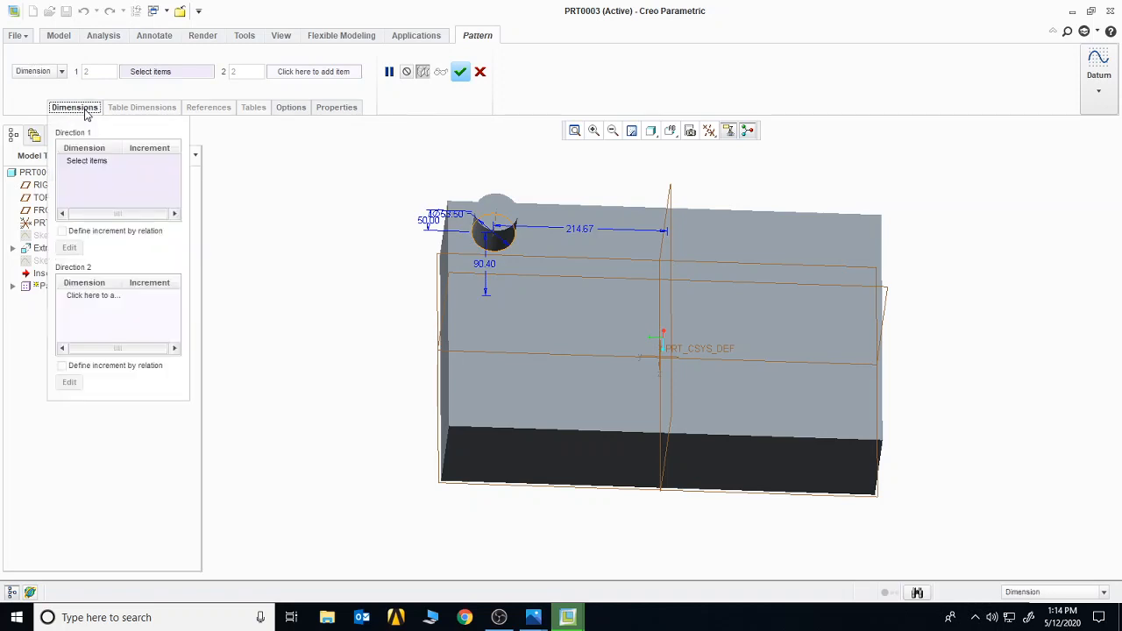
pyautogui.click(579, 233)
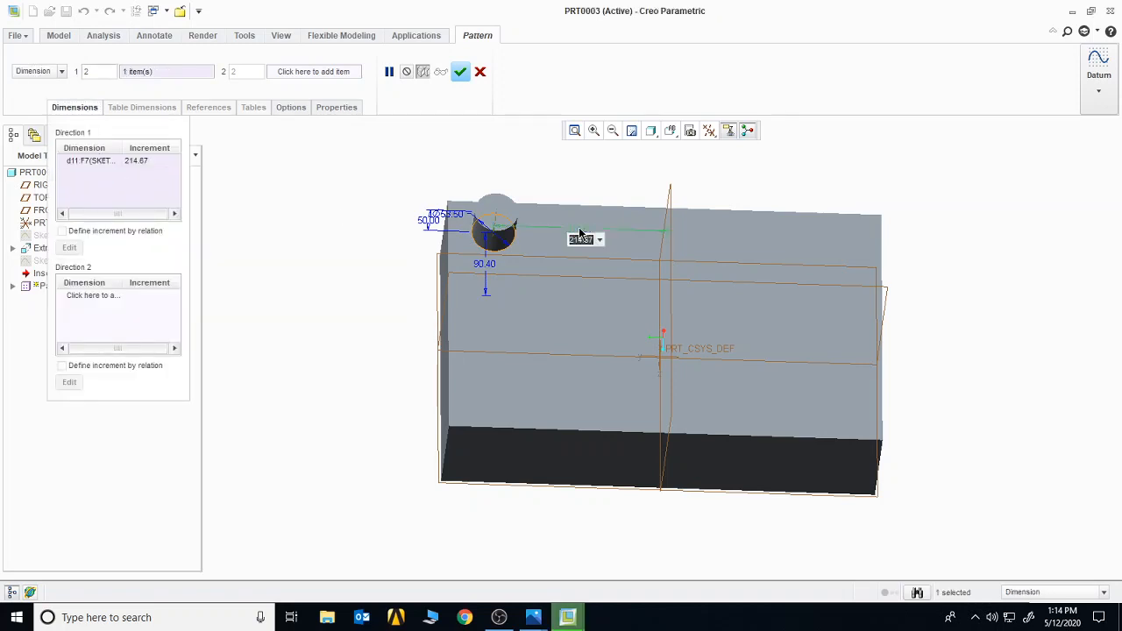
pyautogui.click(140, 162)
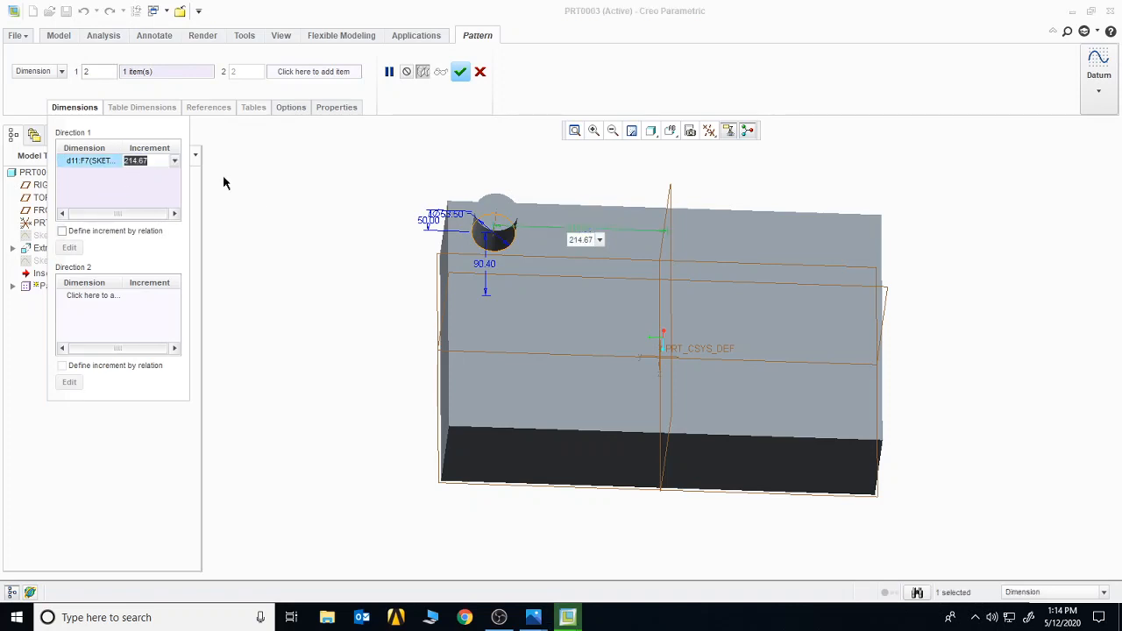
pyautogui.write('86')
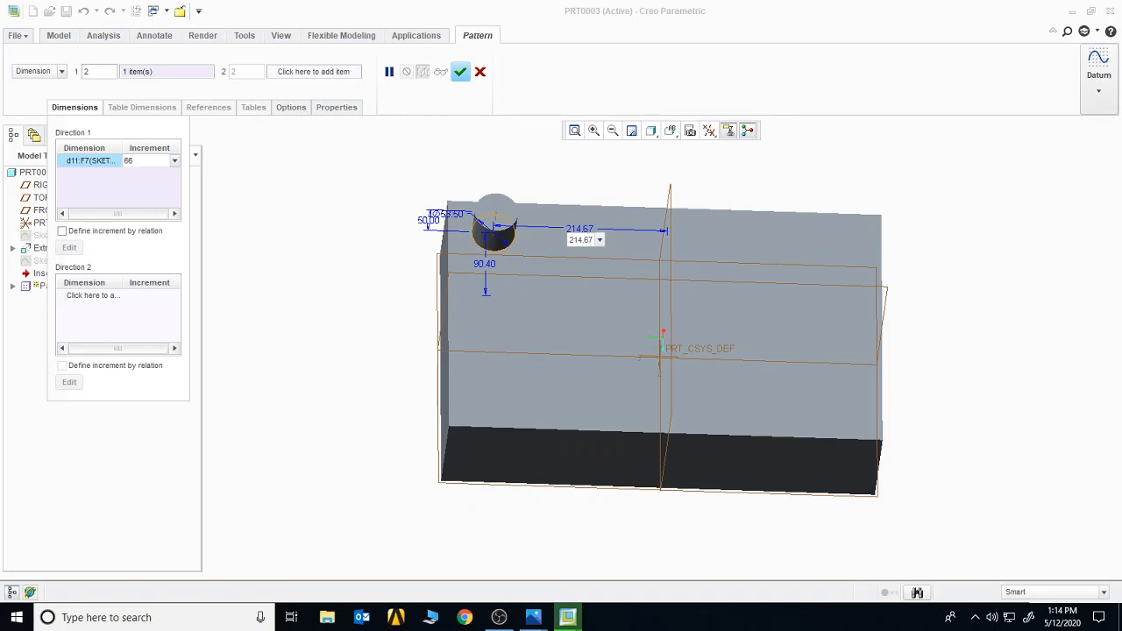
pyautogui.press('Return')
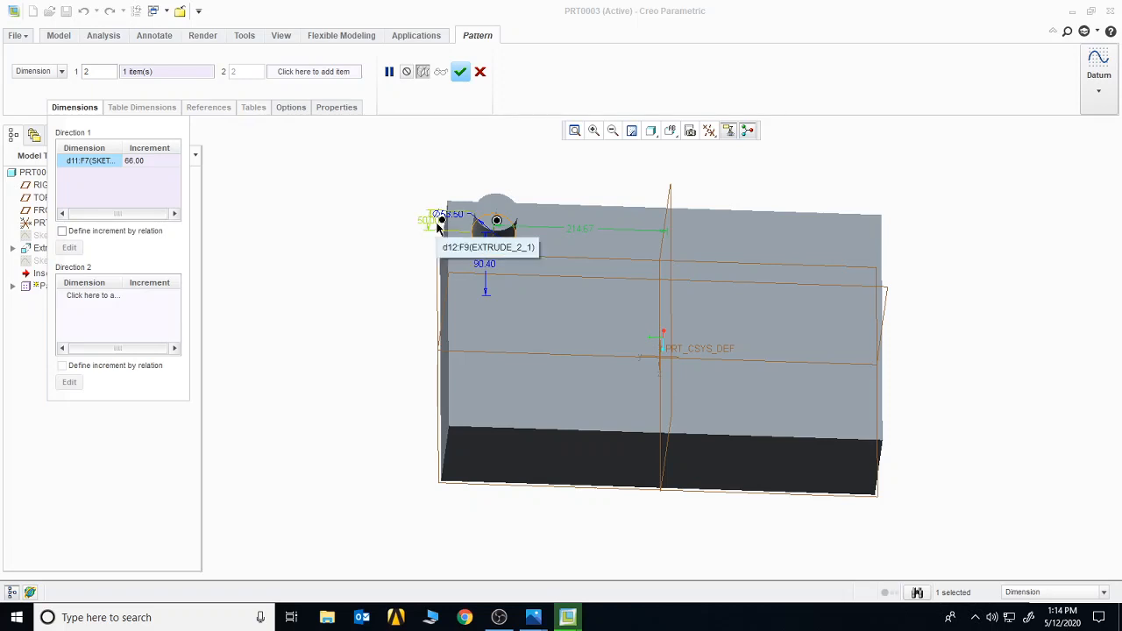
pyautogui.click(461, 71)
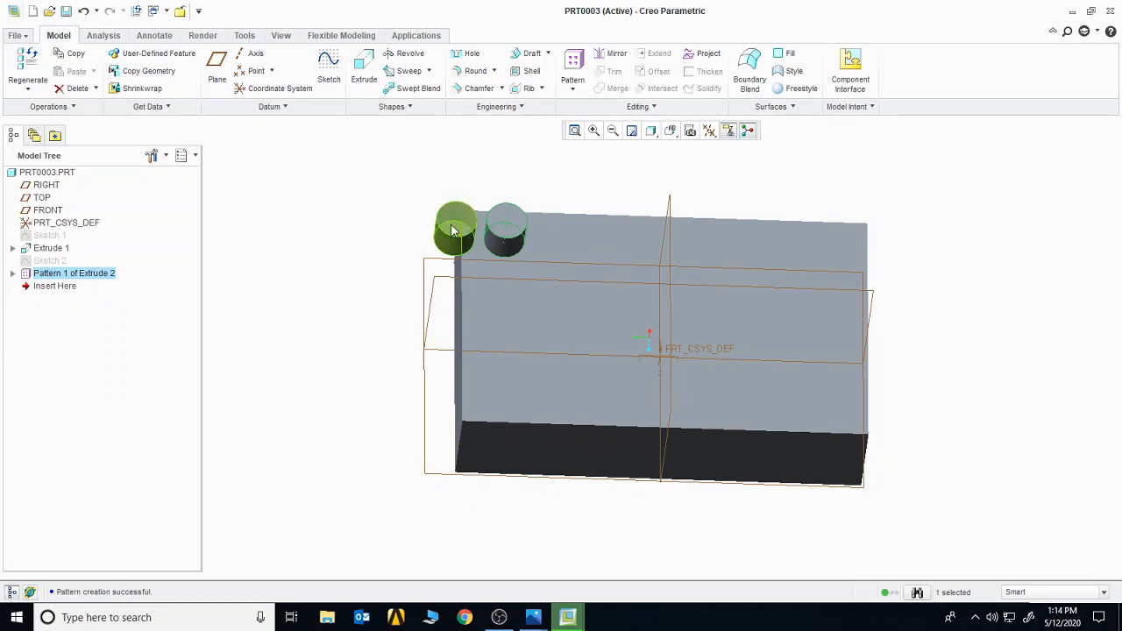
# Redefine the cylinder pattern with a first-direction increment of -66
pyautogui.rightClick(99, 281)
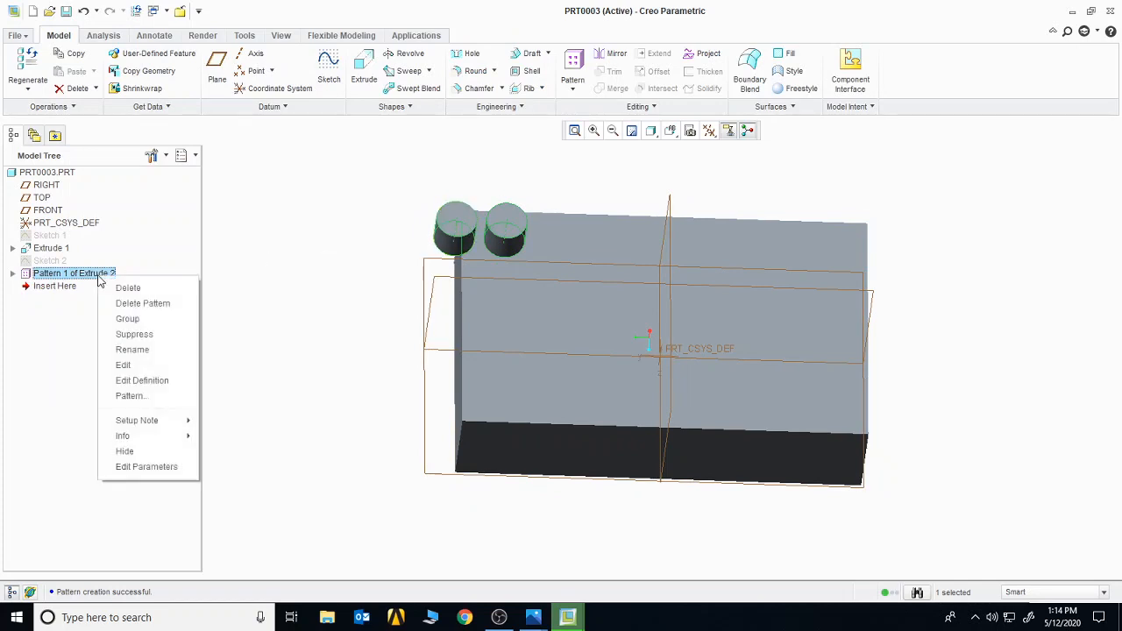
pyautogui.click(136, 380)
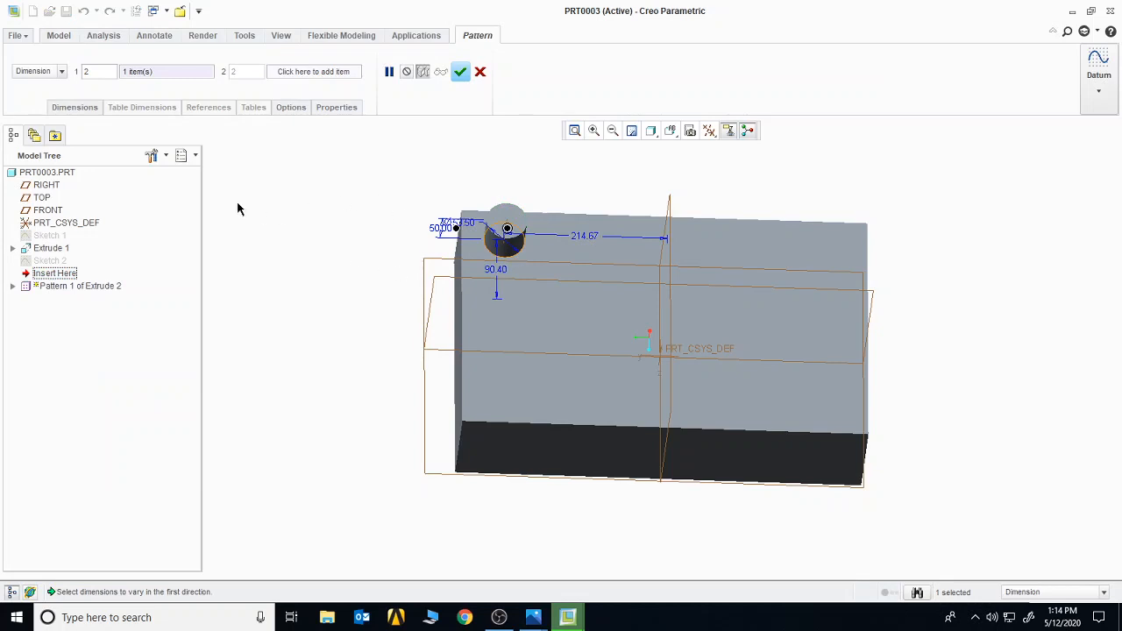
pyautogui.click(71, 109)
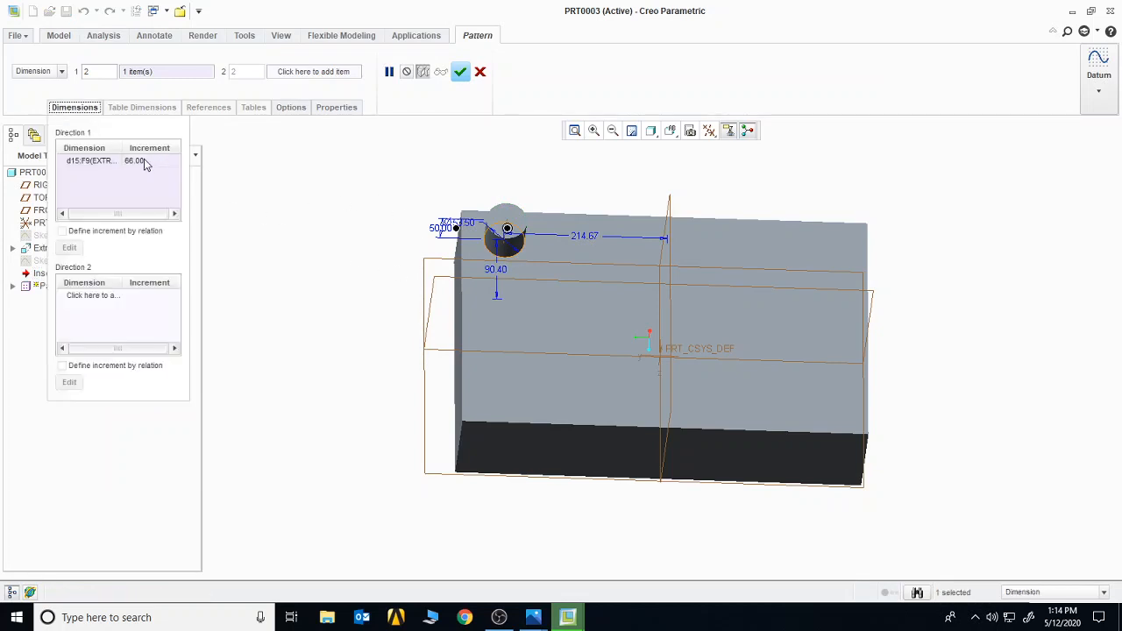
pyautogui.click(146, 163)
pyautogui.moveTo(160, 158); pyautogui.dragTo(119, 163)
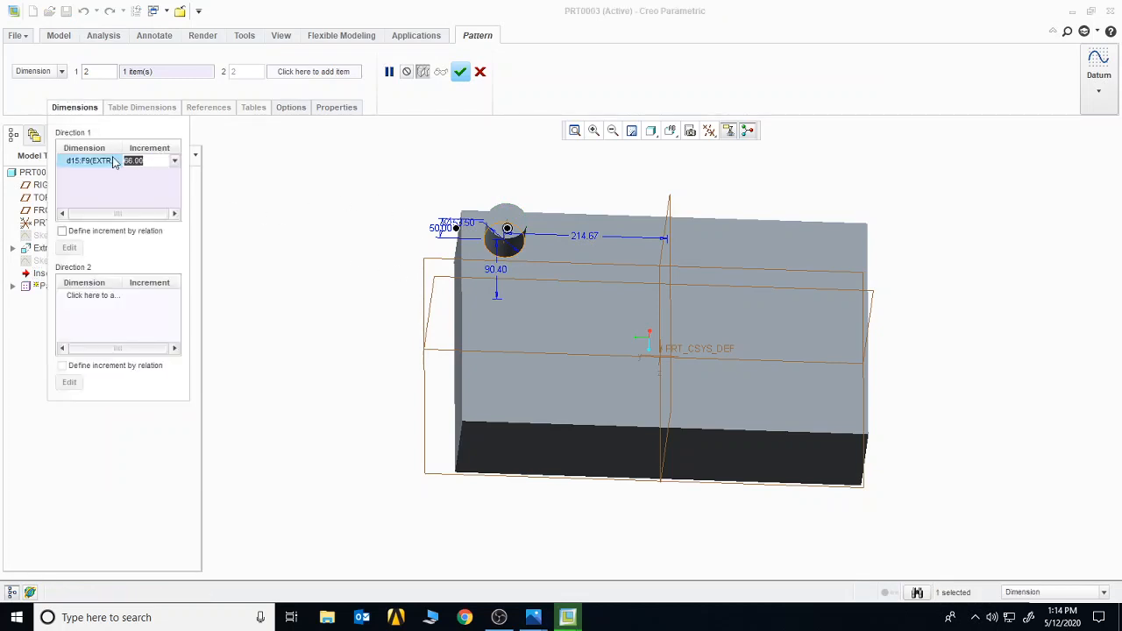
pyautogui.write('-66')
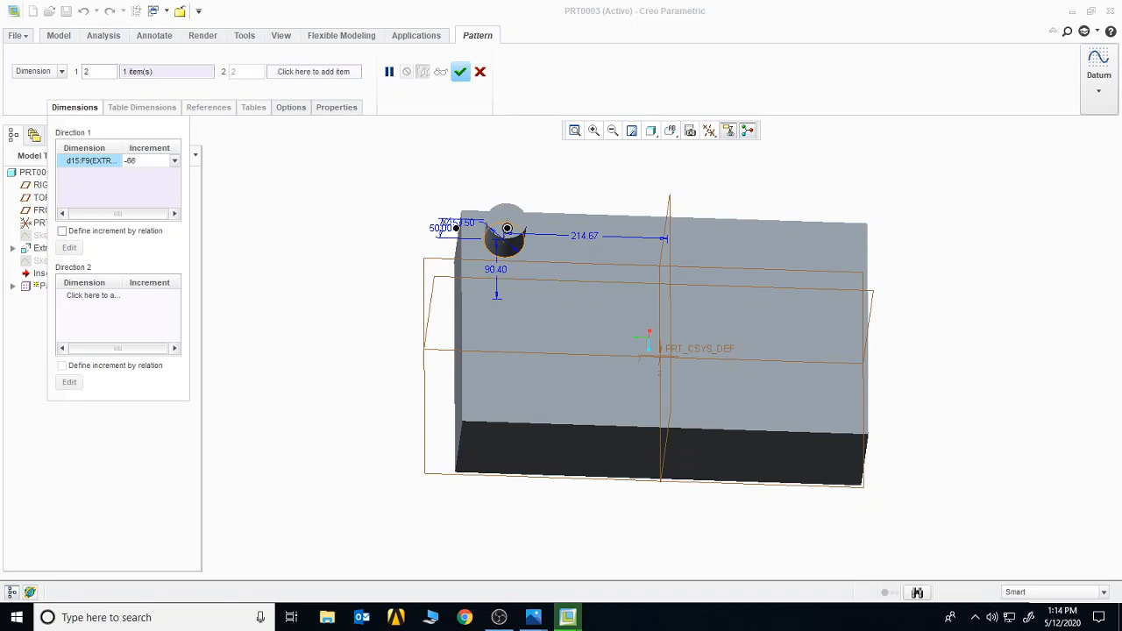
pyautogui.press('Return')
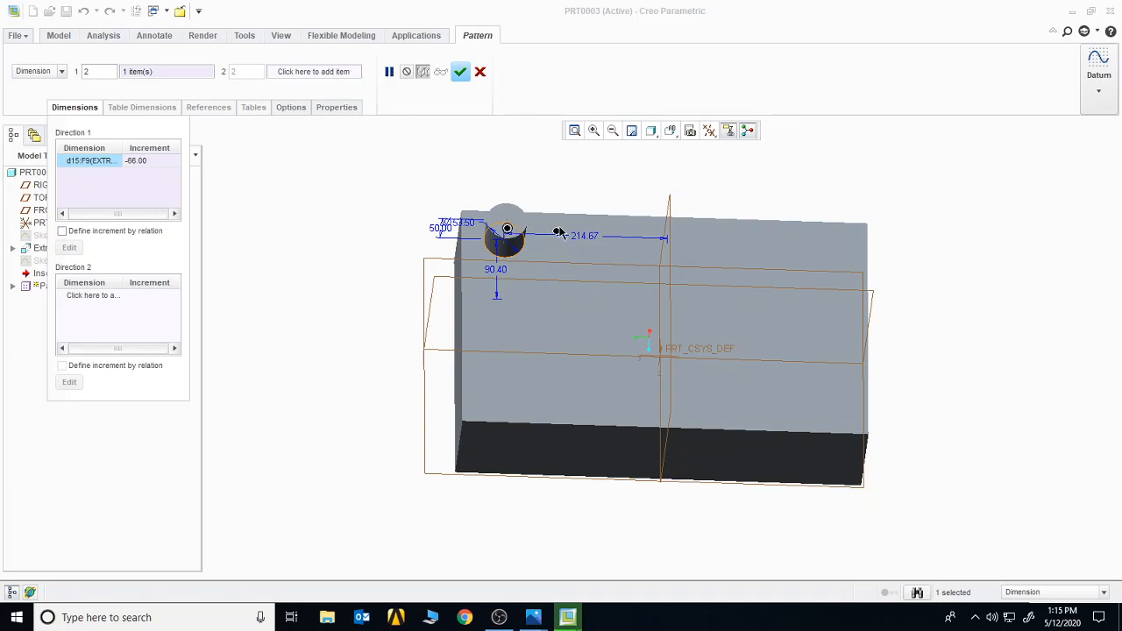
# Set the cylinder pattern's first-direction member count to 7 and complete the pattern
pyautogui.click(99, 68)
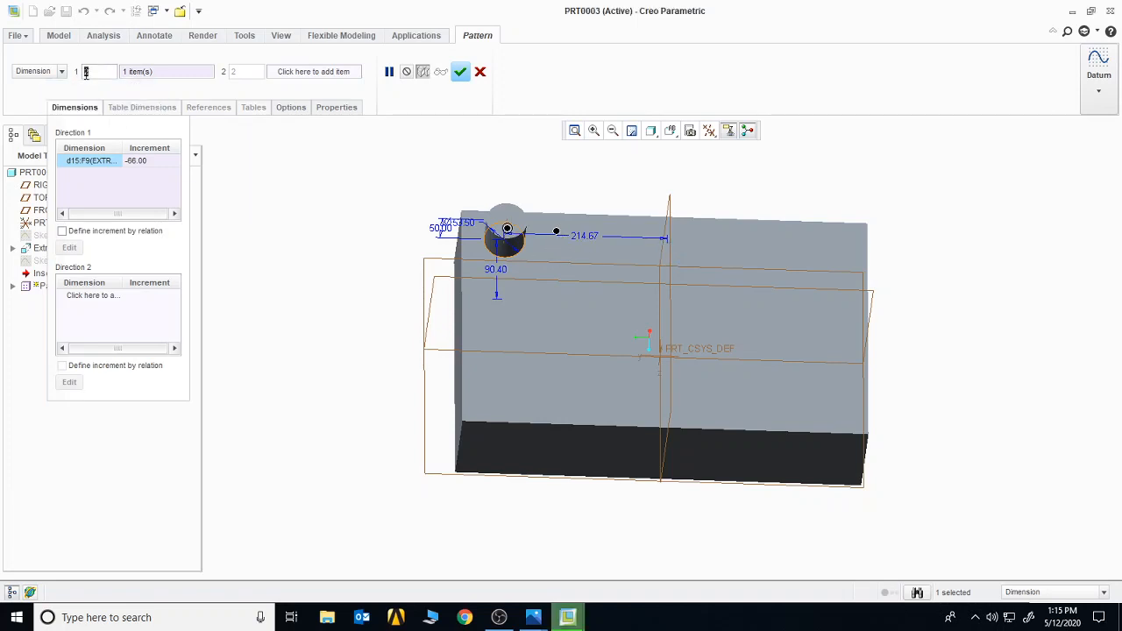
pyautogui.write('7')
pyautogui.press('Return')
pyautogui.click(460, 72)
pyautogui.moveTo(350, 275); pyautogui.dragTo(352, 291, button='middle')
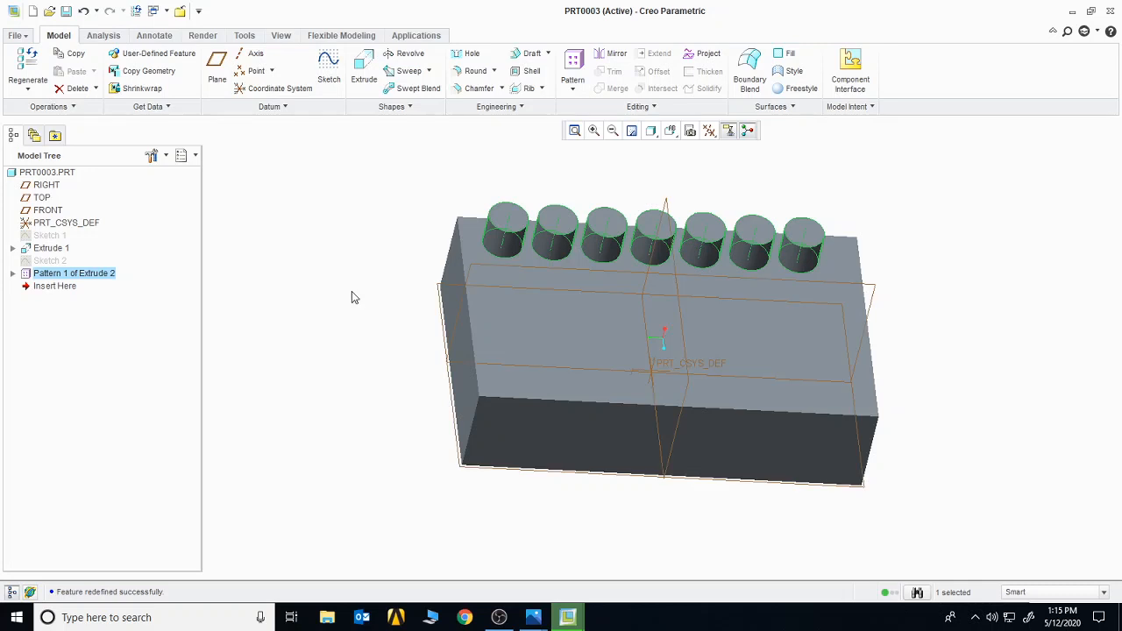
# Redefine the cylinder pattern, adding the cylinder's vertical position dimension as the second direction with an increment of -56
pyautogui.click(53, 273)
pyautogui.rightClick(52, 273)
pyautogui.click(173, 272)
pyautogui.rightClick(93, 277)
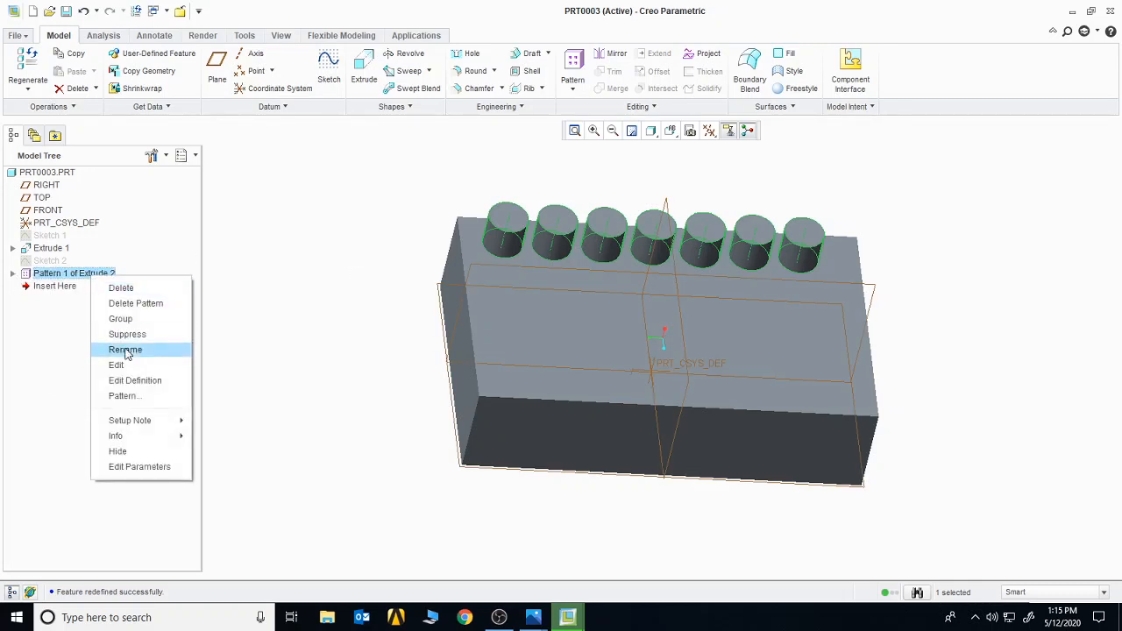
pyautogui.click(139, 384)
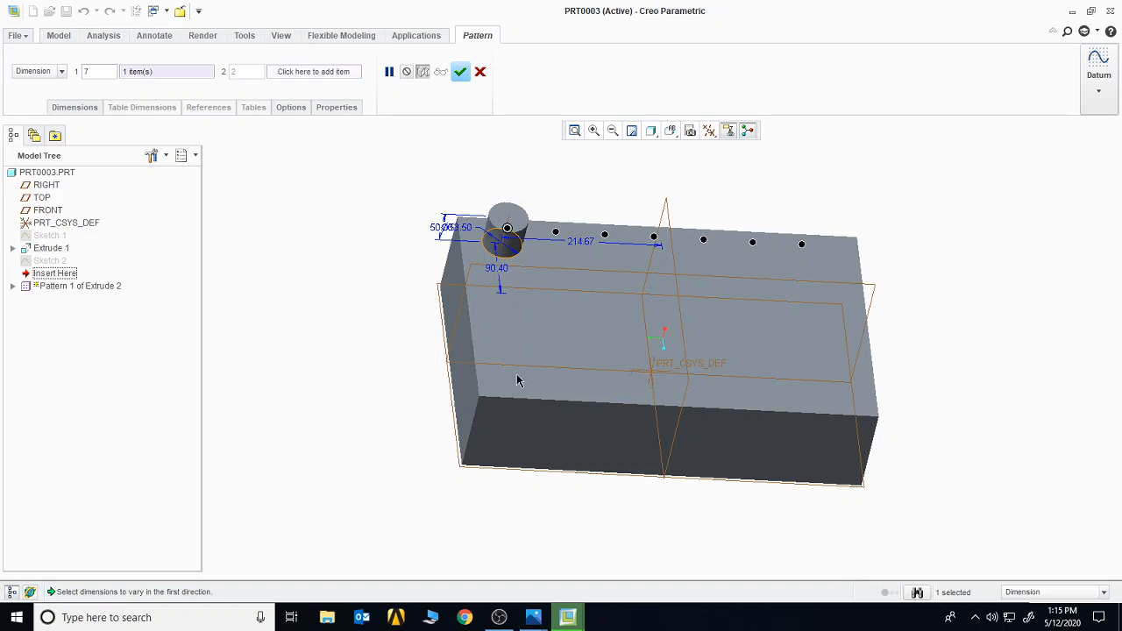
pyautogui.click(88, 110)
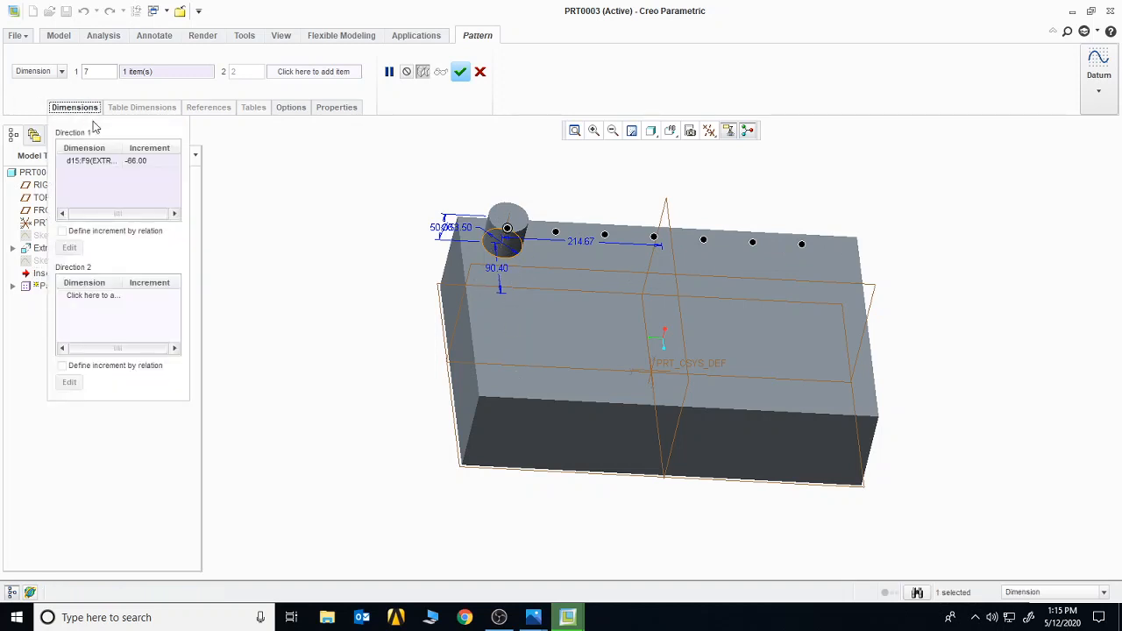
pyautogui.click(90, 298)
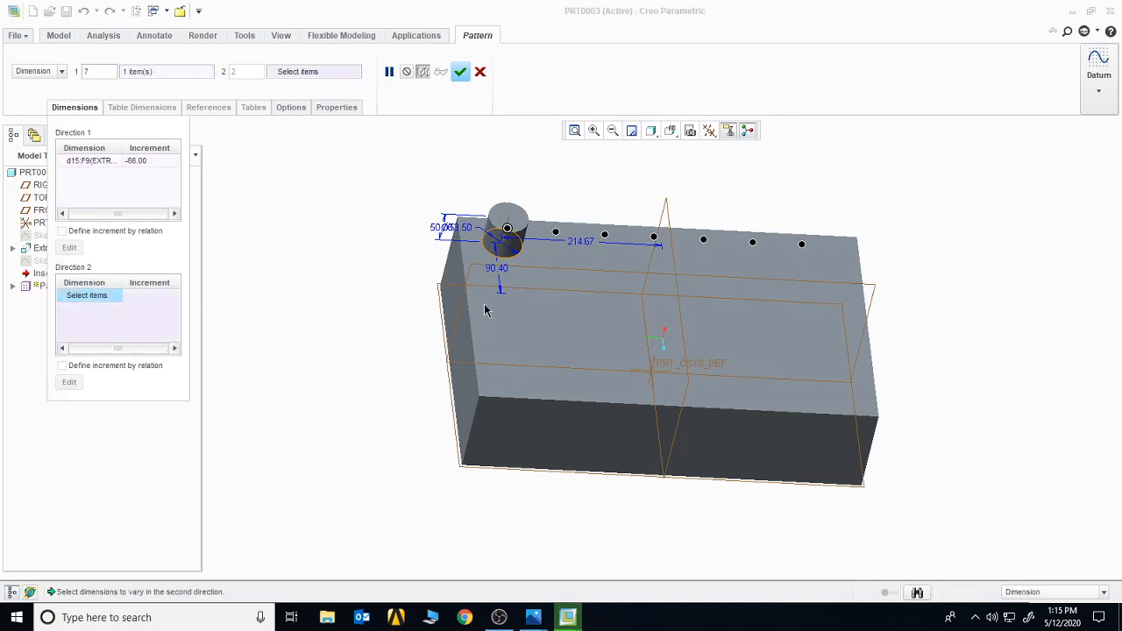
pyautogui.click(496, 269)
pyautogui.click(152, 296)
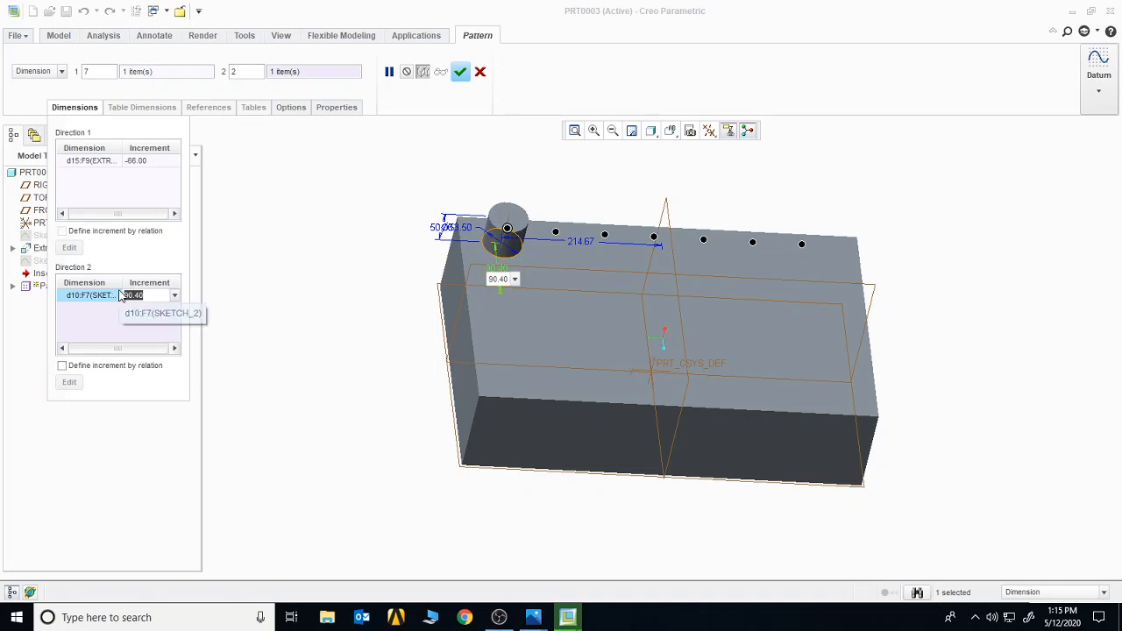
pyautogui.press('BackSpace')
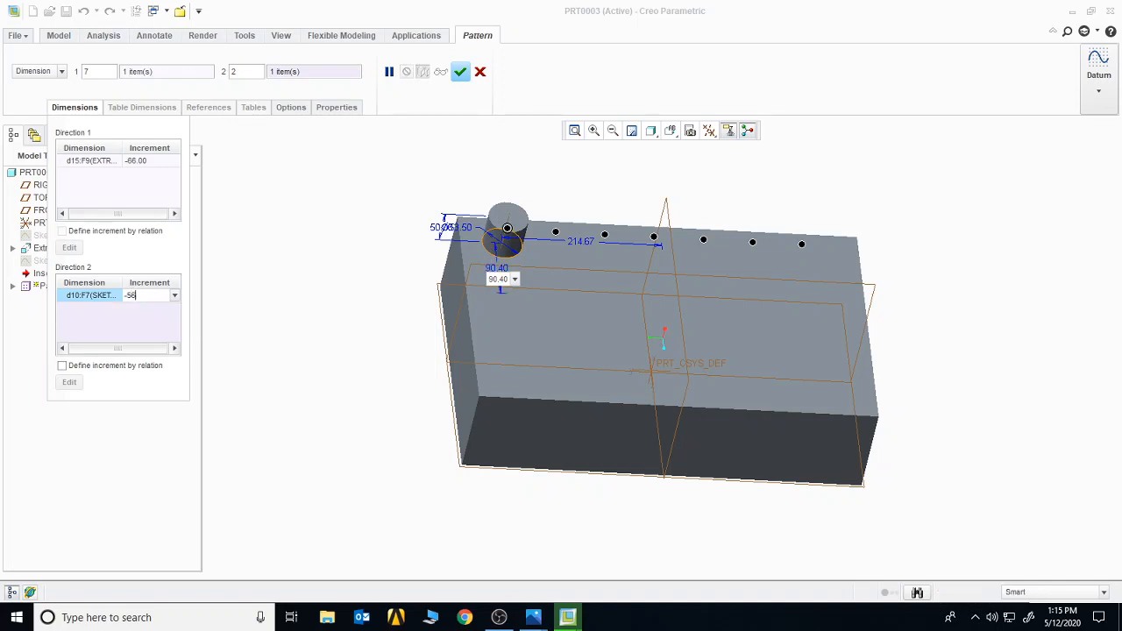
pyautogui.write('-56')
pyautogui.press('Return')
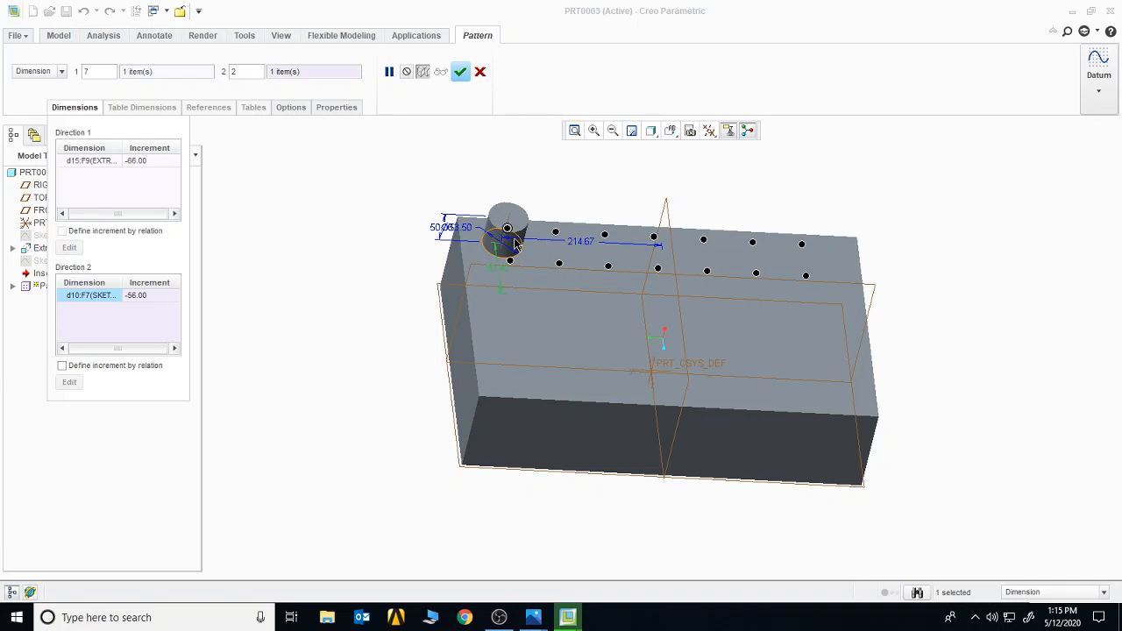
# Set the pattern's second-direction member count to 5 and complete the pattern
pyautogui.moveTo(539, 202); pyautogui.dragTo(535, 219, button='middle')
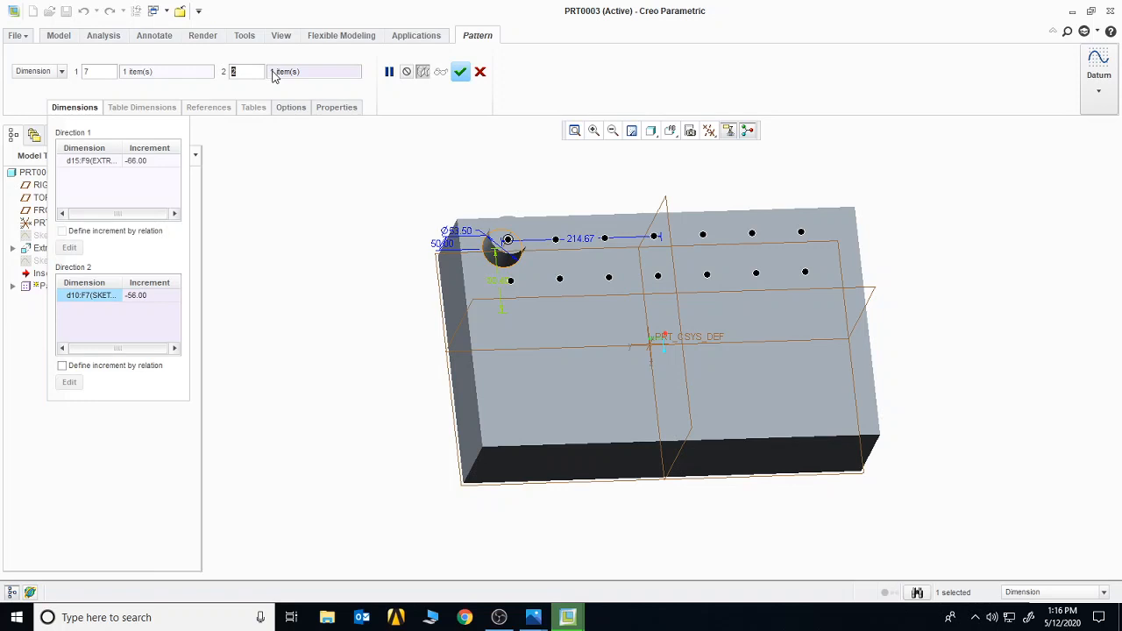
pyautogui.write('5')
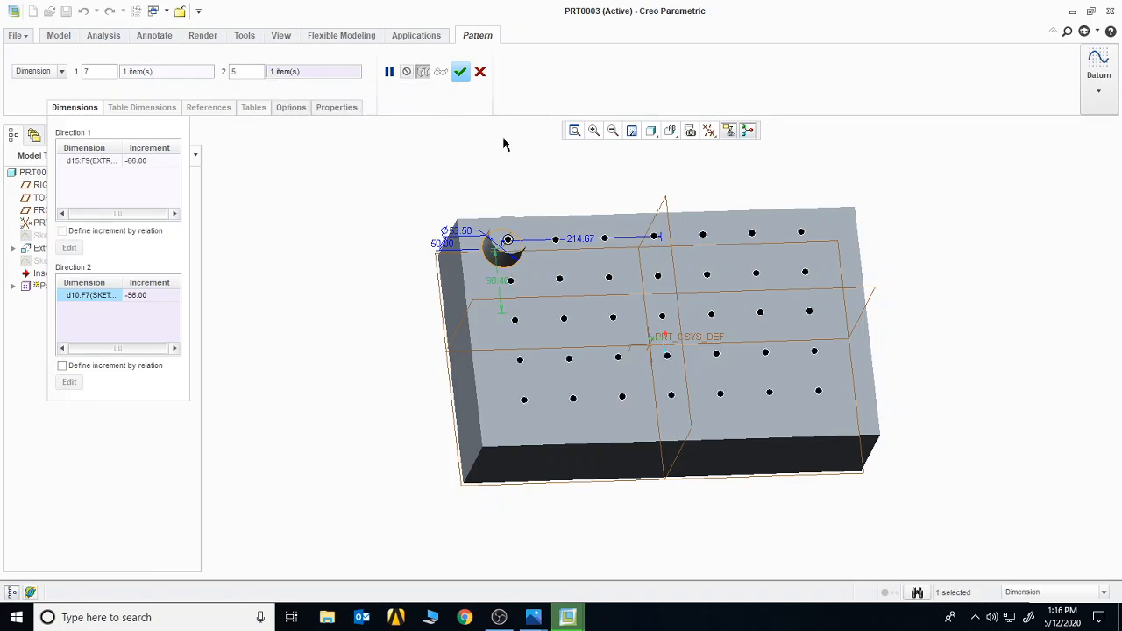
pyautogui.click(461, 71)
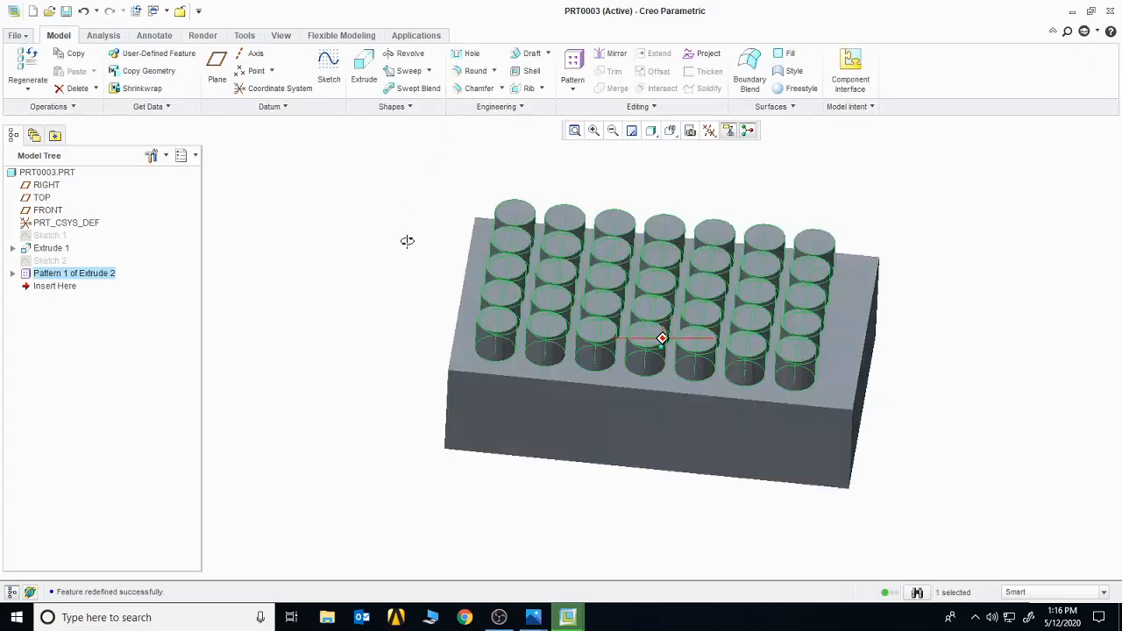
pyautogui.hotkey('ctrl', 'd')
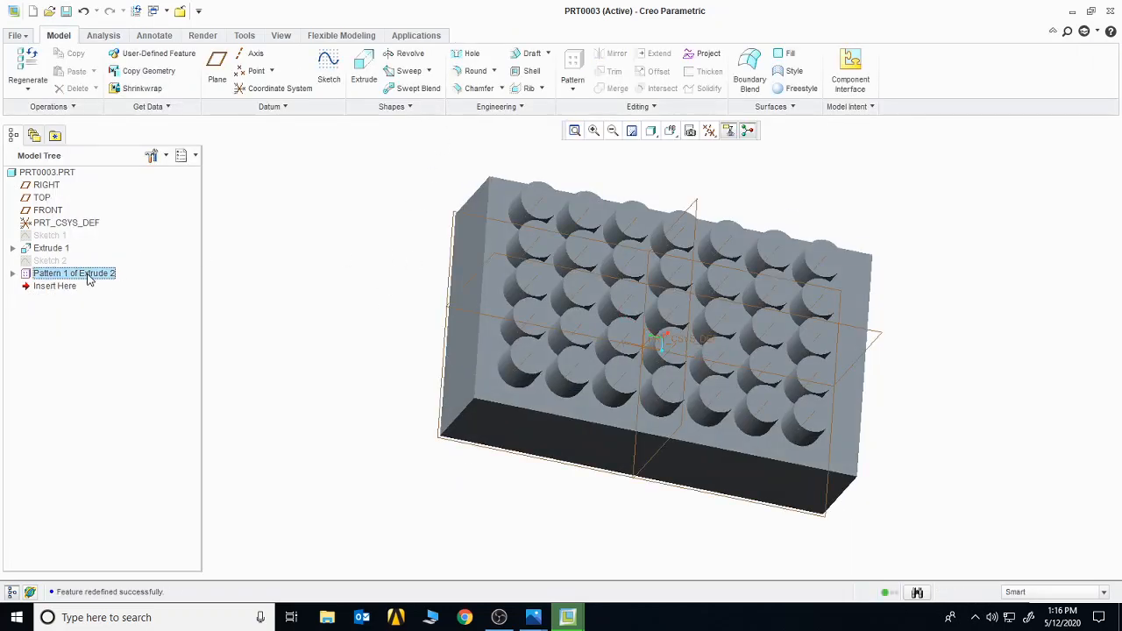
# Redefine the cylinder pattern with 2 members in the second direction
pyautogui.rightClick(85, 274)
pyautogui.click(133, 379)
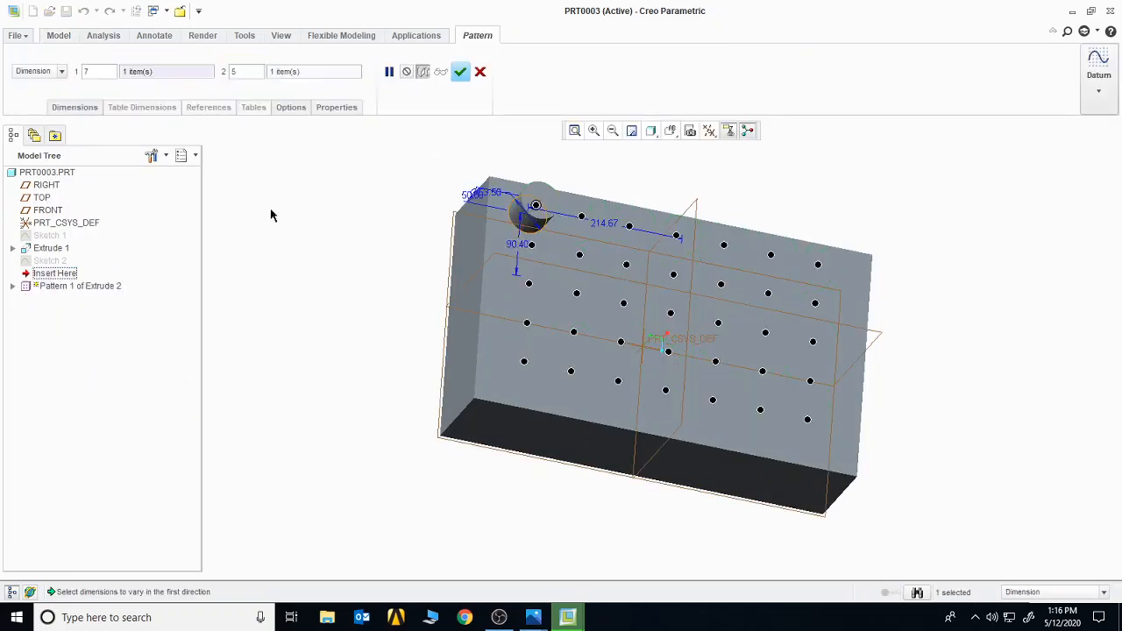
pyautogui.doubleClick(250, 71)
pyautogui.write('2')
pyautogui.press('Return')
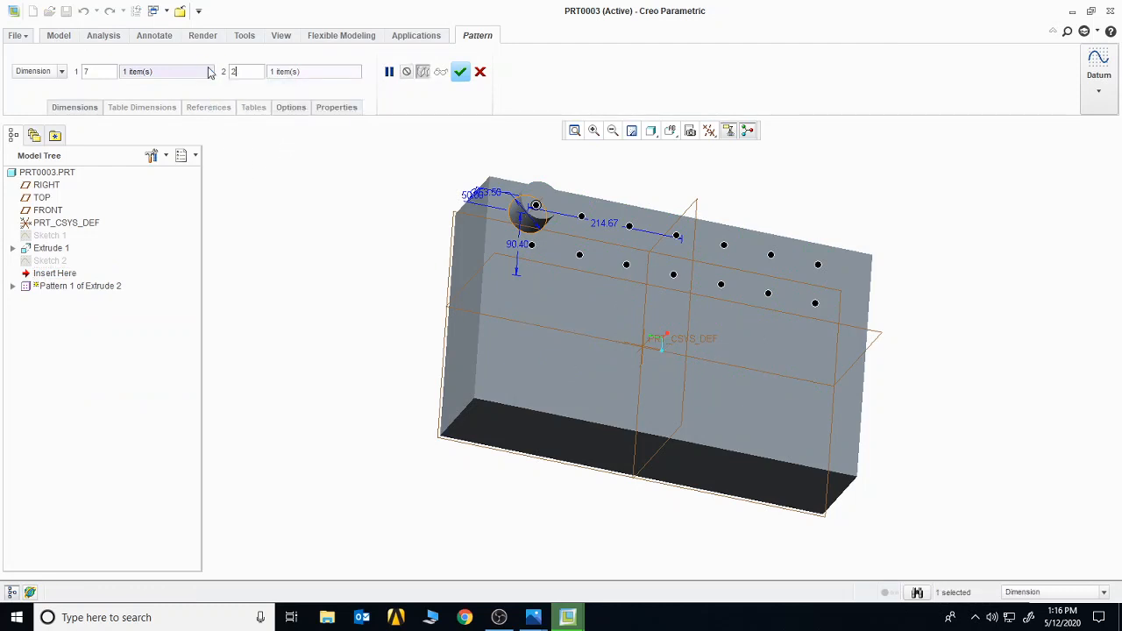
# Set the pattern's second-direction increment to -90
pyautogui.click(67, 107)
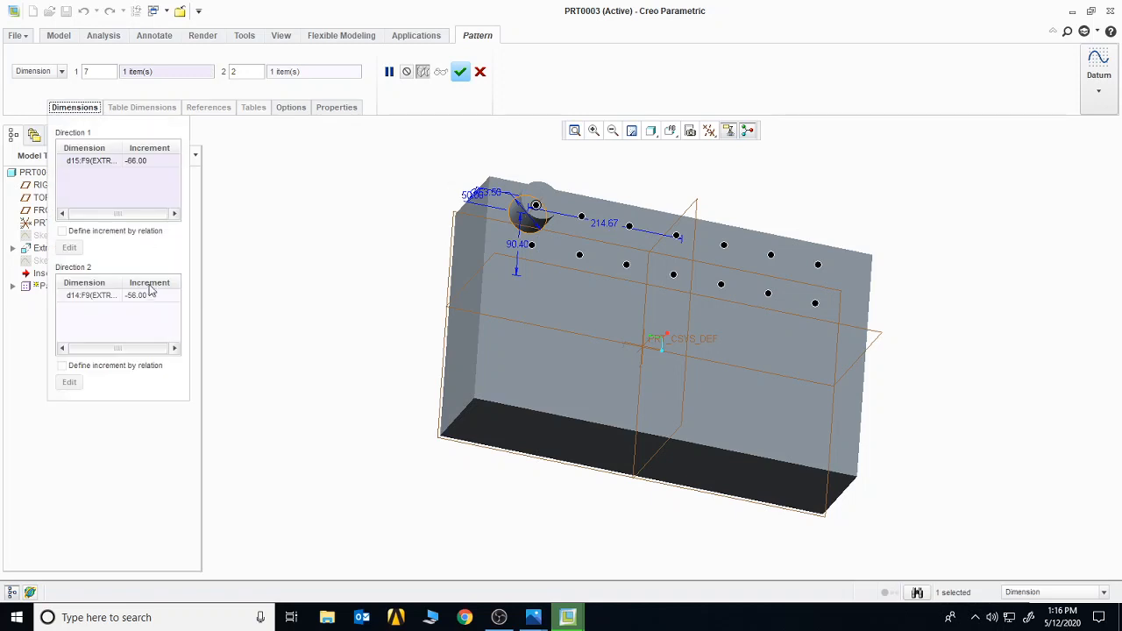
pyautogui.click(149, 297)
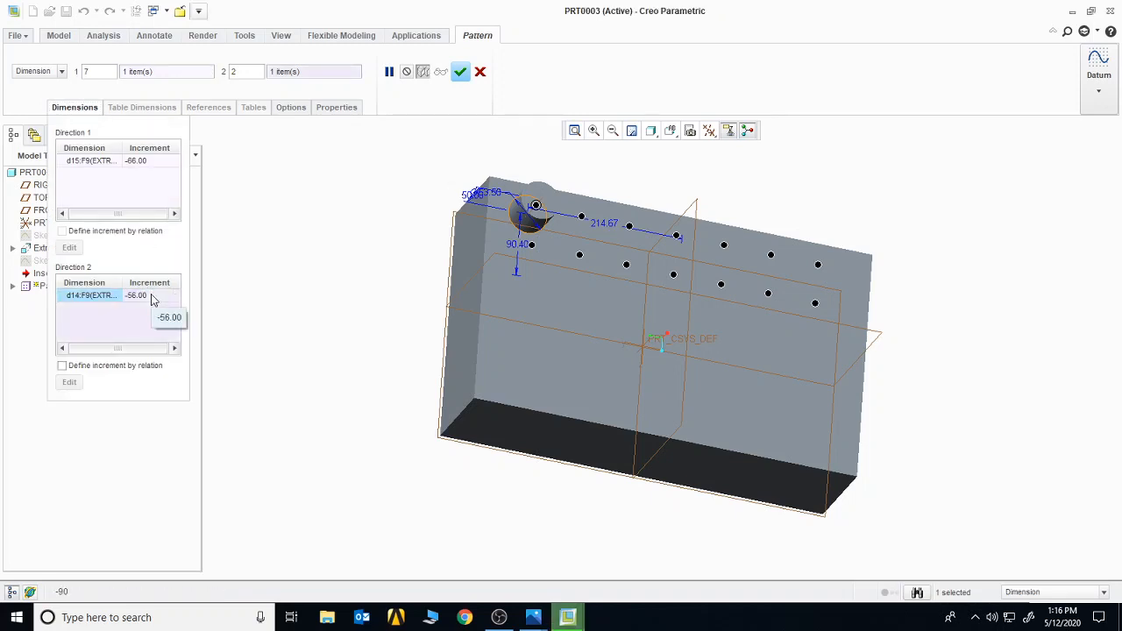
pyautogui.click(149, 296)
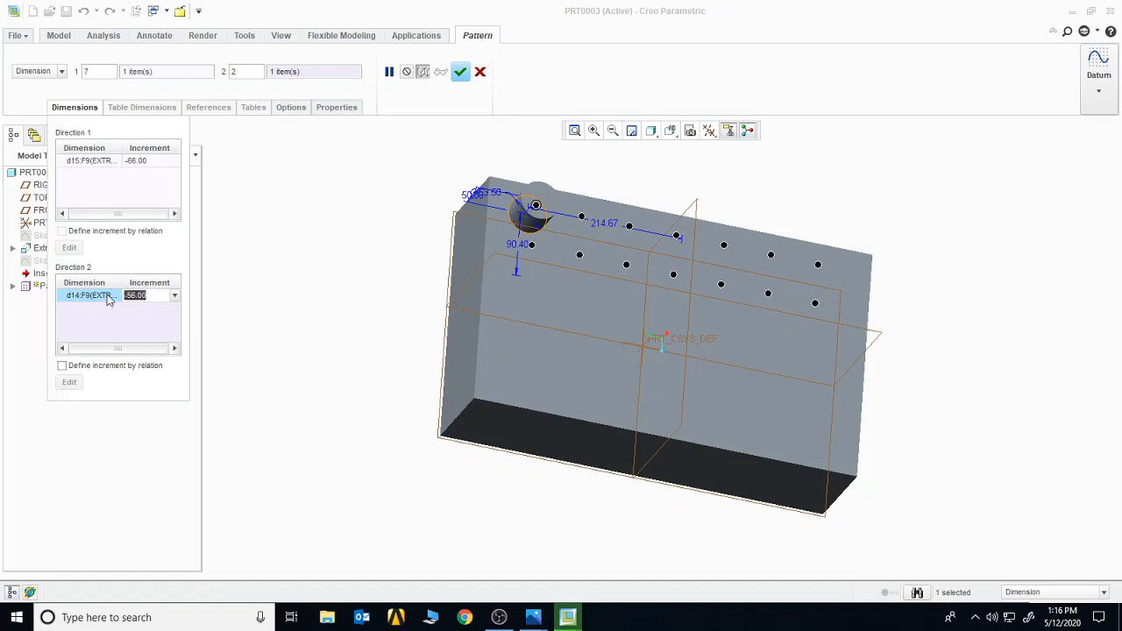
pyautogui.write('-90')
pyautogui.press('Return')
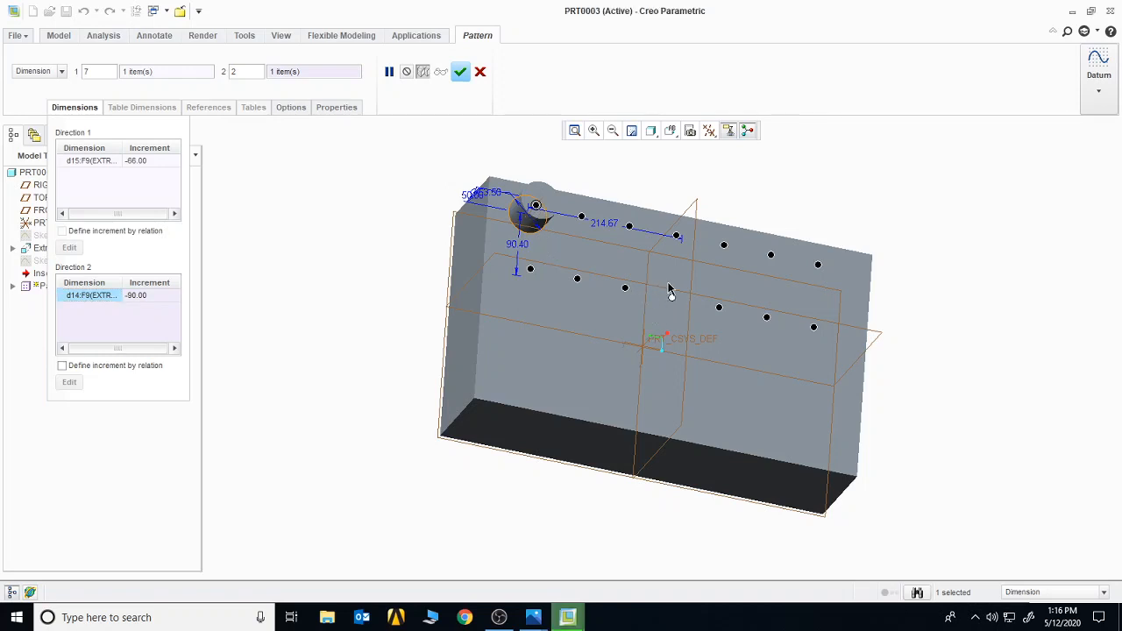
# Exclude the sixth member of the first row and the first, fourth and seventh of the second row, and complete the pattern
pyautogui.click(672, 299)
pyautogui.click(771, 254)
pyautogui.click(532, 269)
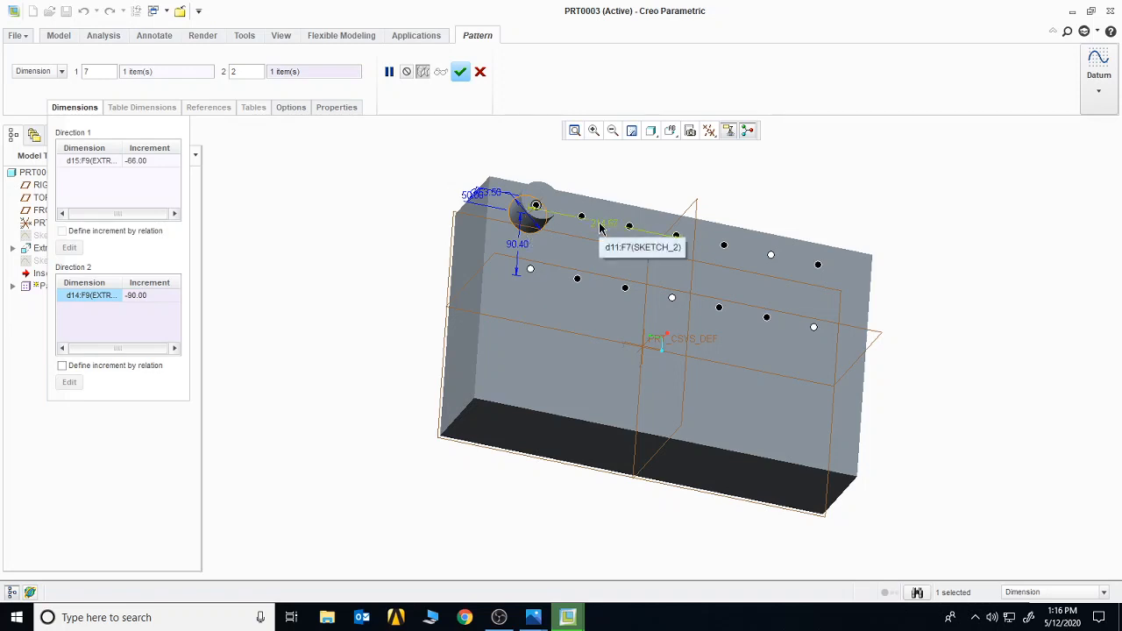
pyautogui.click(461, 72)
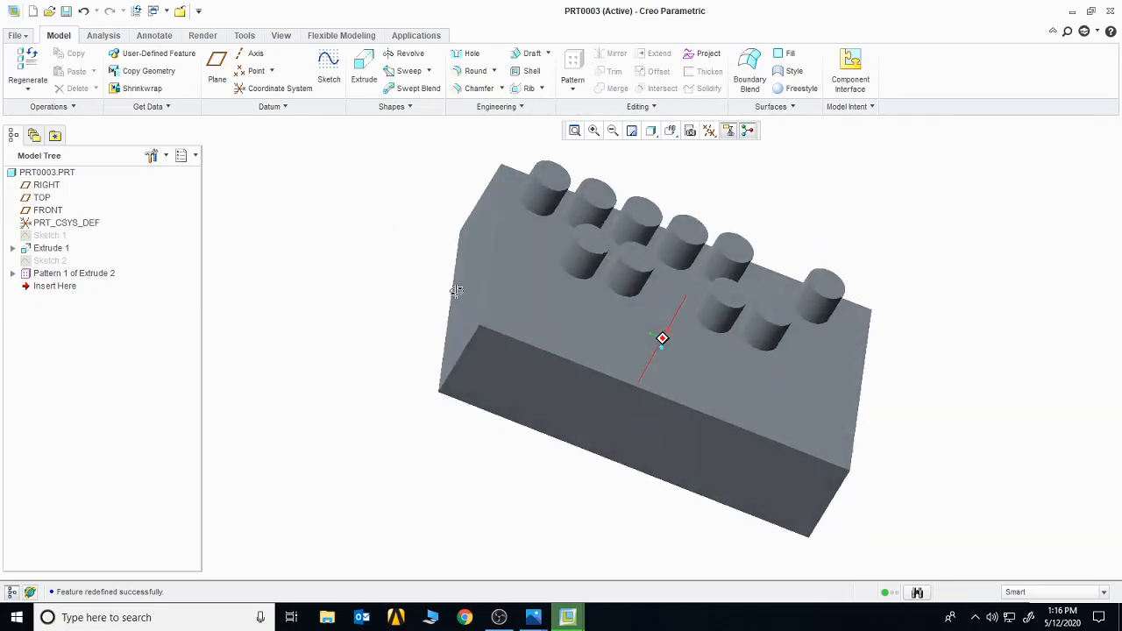
pyautogui.moveTo(456, 291); pyautogui.dragTo(552, 223, button='middle')
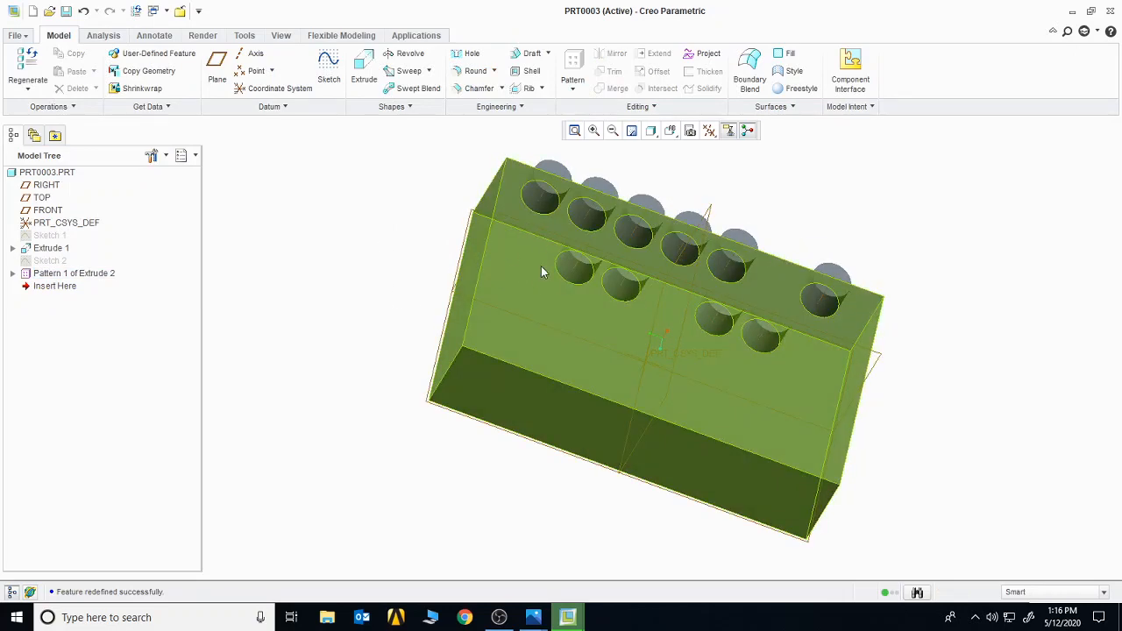
pyautogui.rightClick(87, 277)
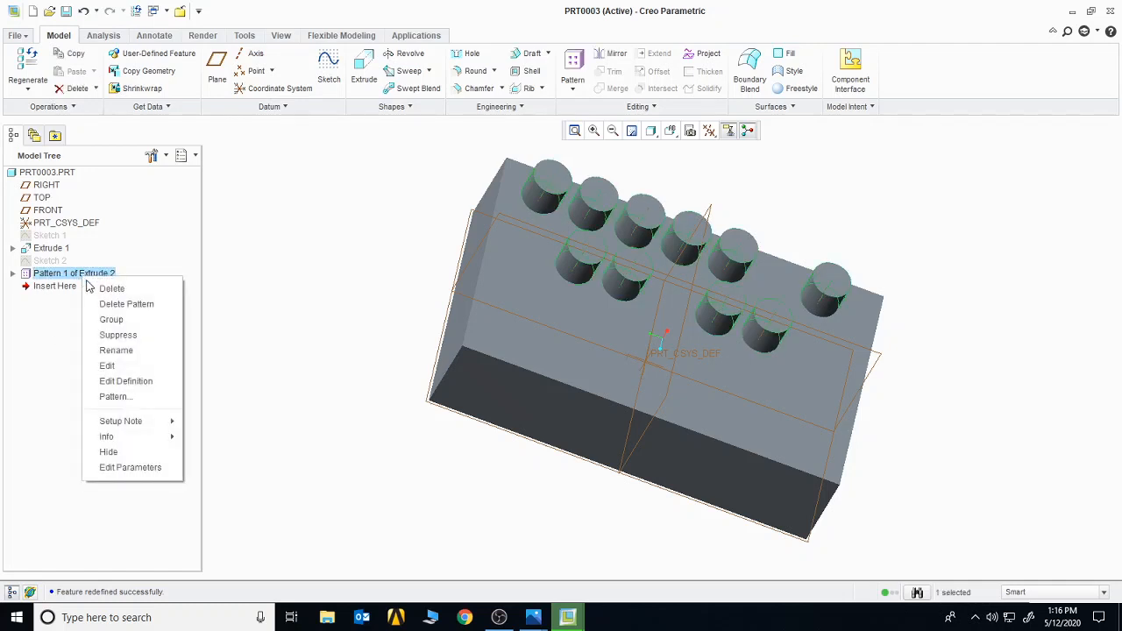
pyautogui.click(132, 380)
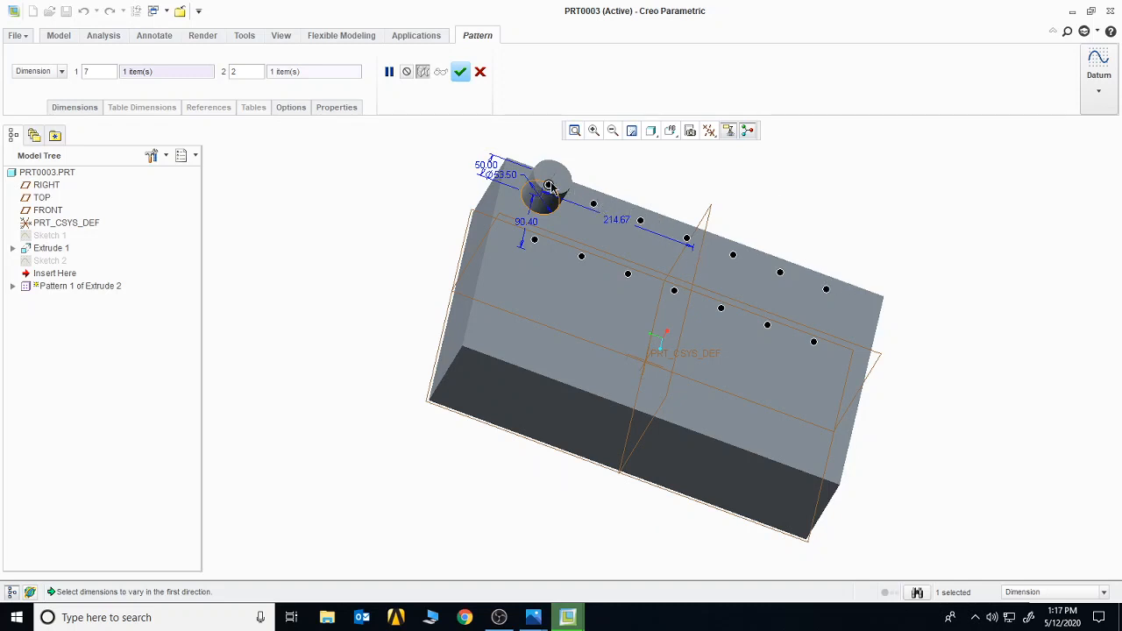
pyautogui.click(75, 107)
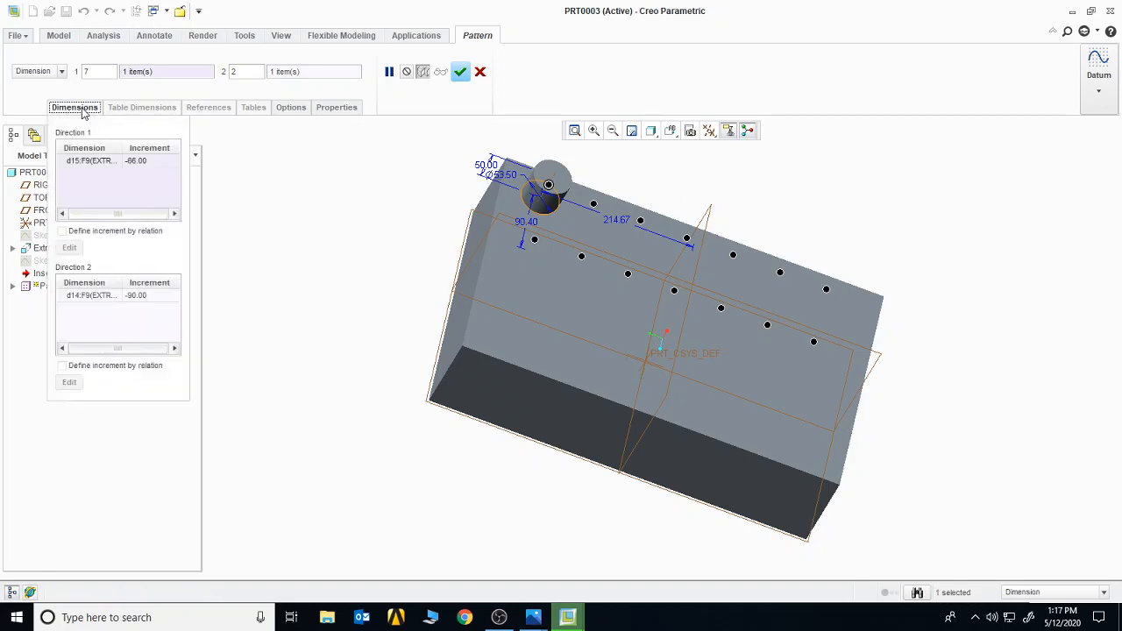
pyautogui.click(479, 168)
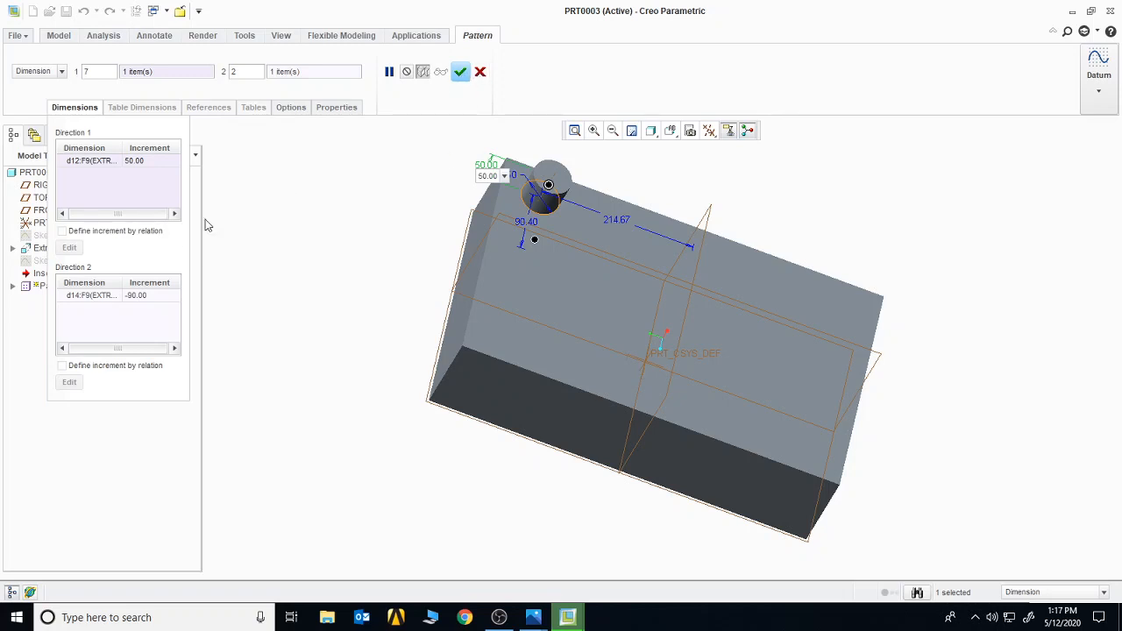
pyautogui.click(480, 72)
pyautogui.click(524, 323)
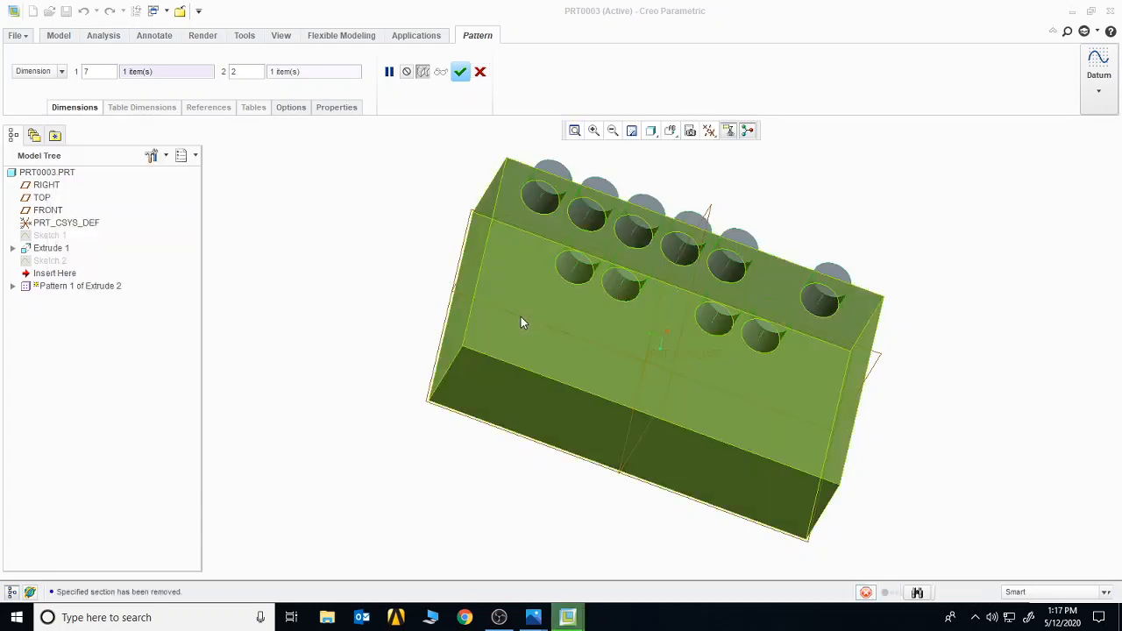
# Redefine the cylinder pattern so the cylinder's height dimension also varies in the first direction, by an increment of 5
pyautogui.rightClick(94, 275)
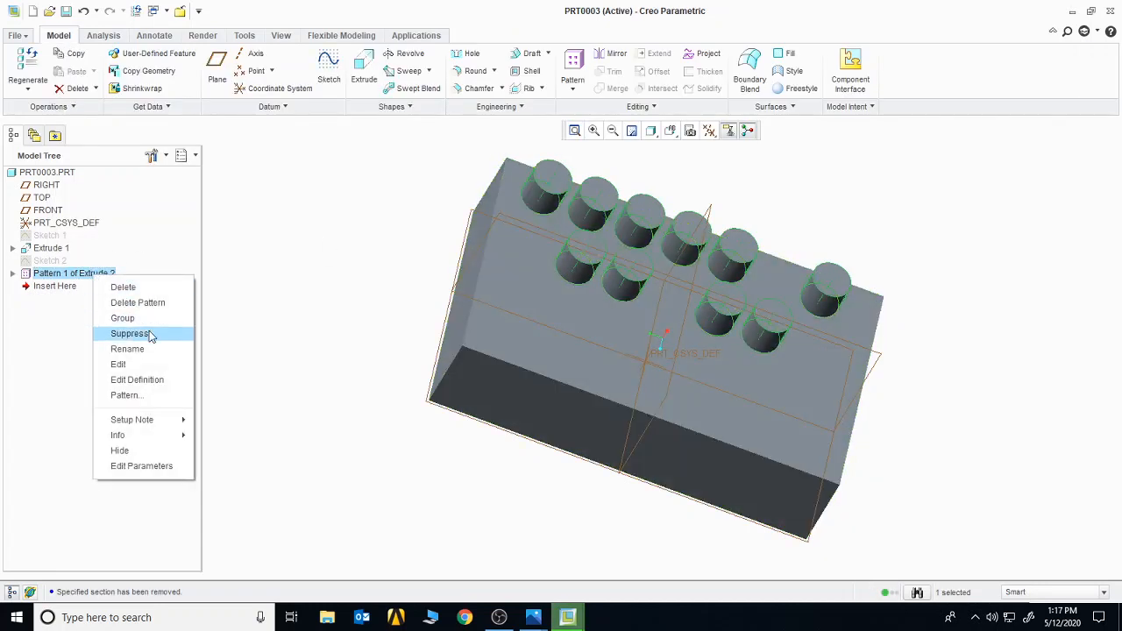
pyautogui.click(150, 380)
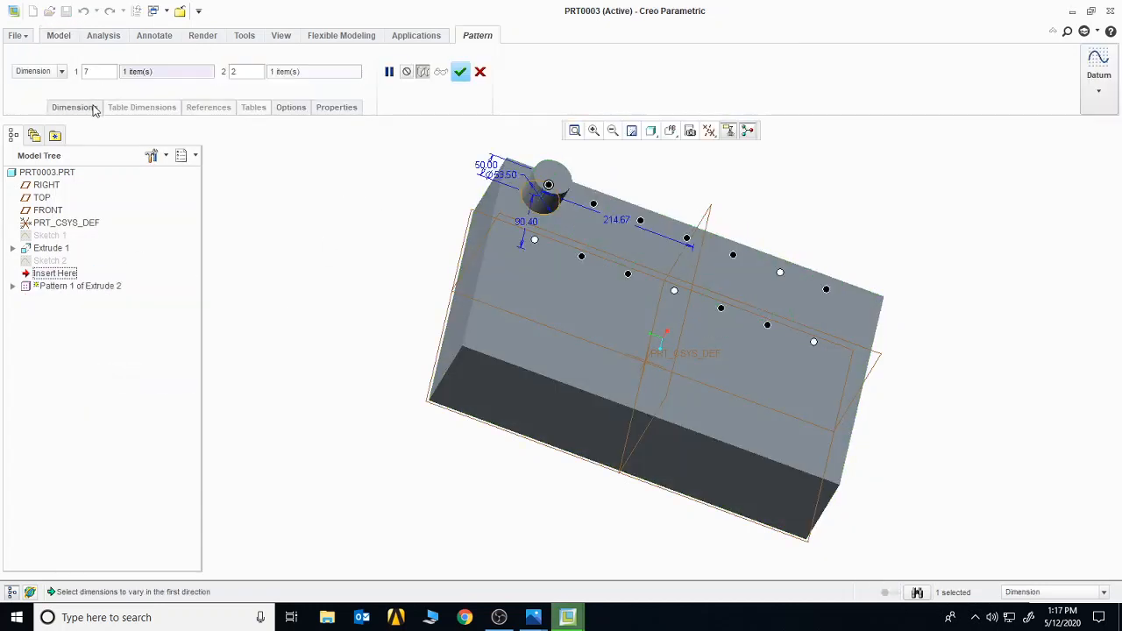
pyautogui.click(94, 111)
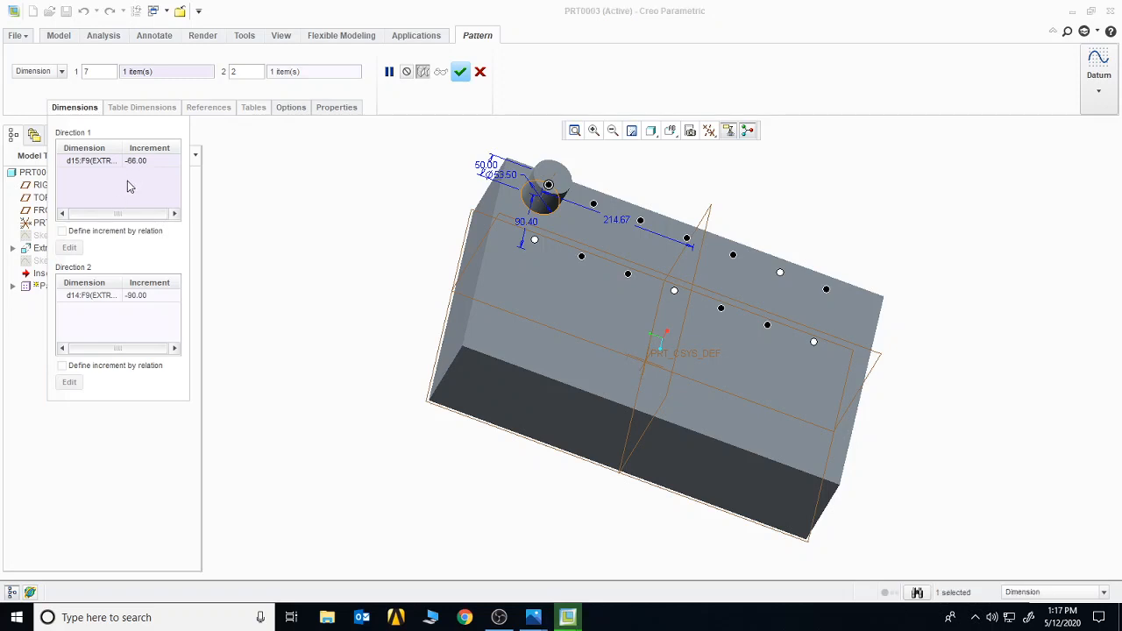
pyautogui.keyDown('ctrl'); pyautogui.click(487, 166); pyautogui.keyUp('ctrl')
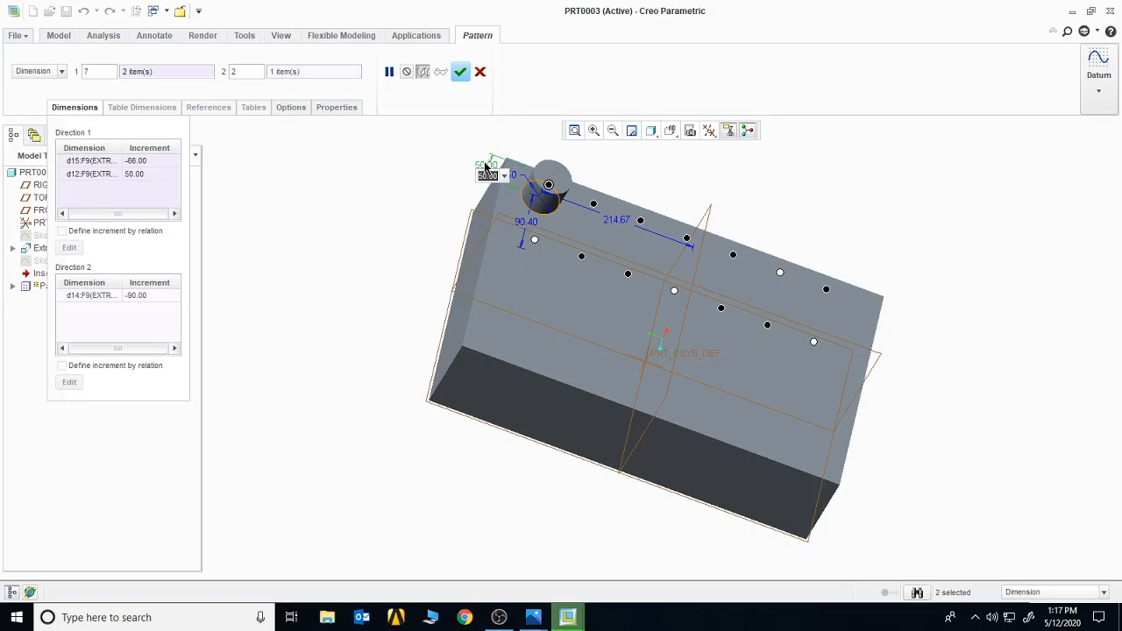
pyautogui.click(146, 175)
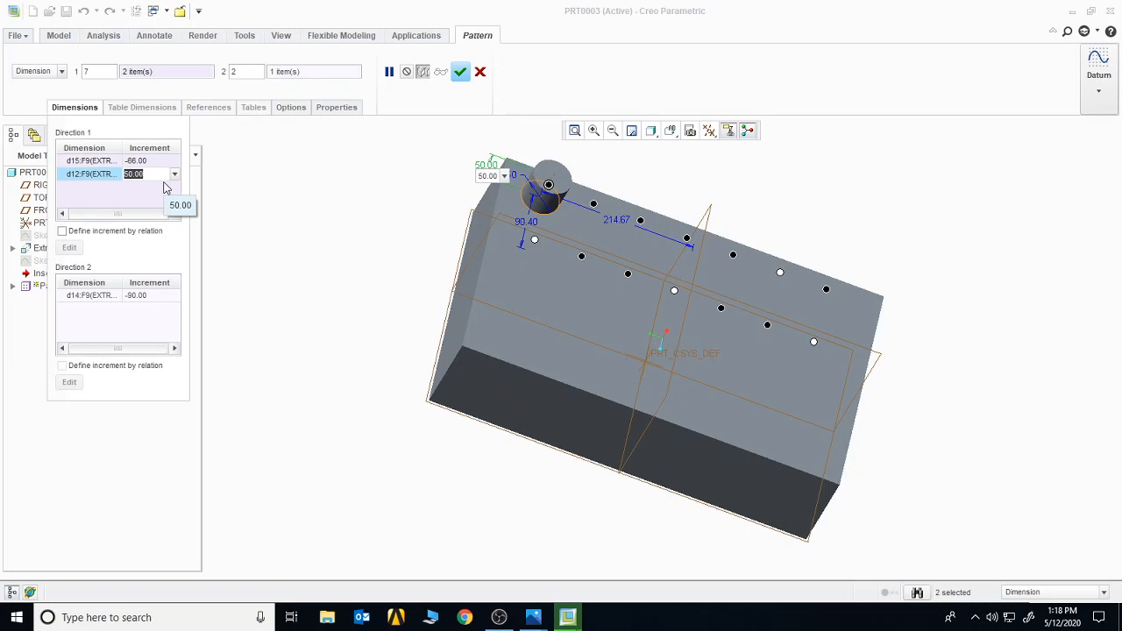
pyautogui.write('55')
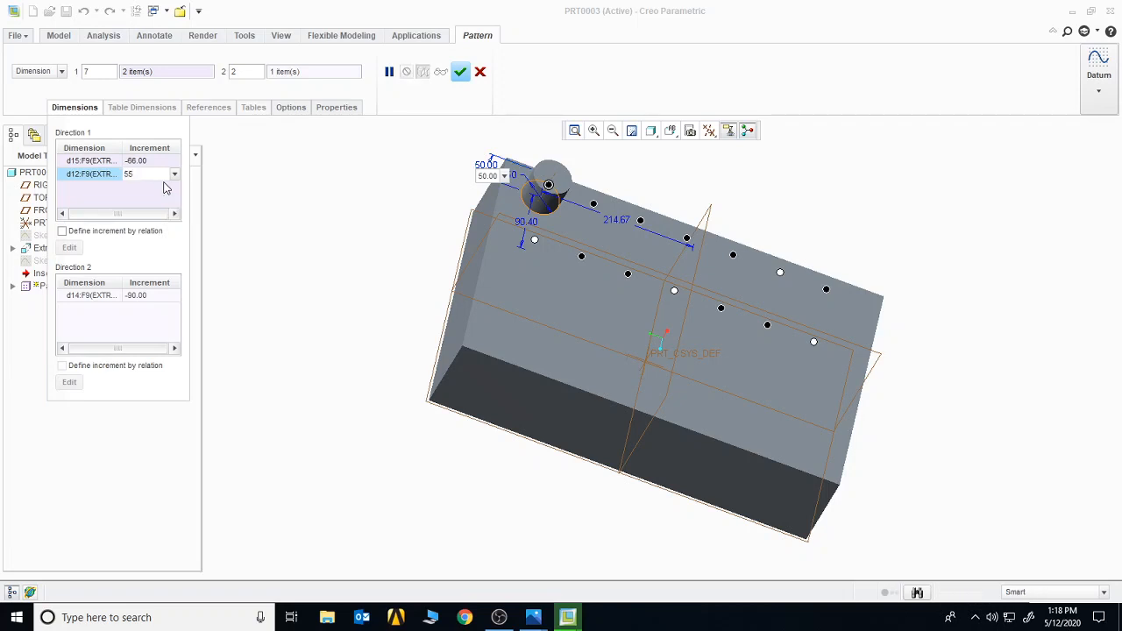
pyautogui.press('Return')
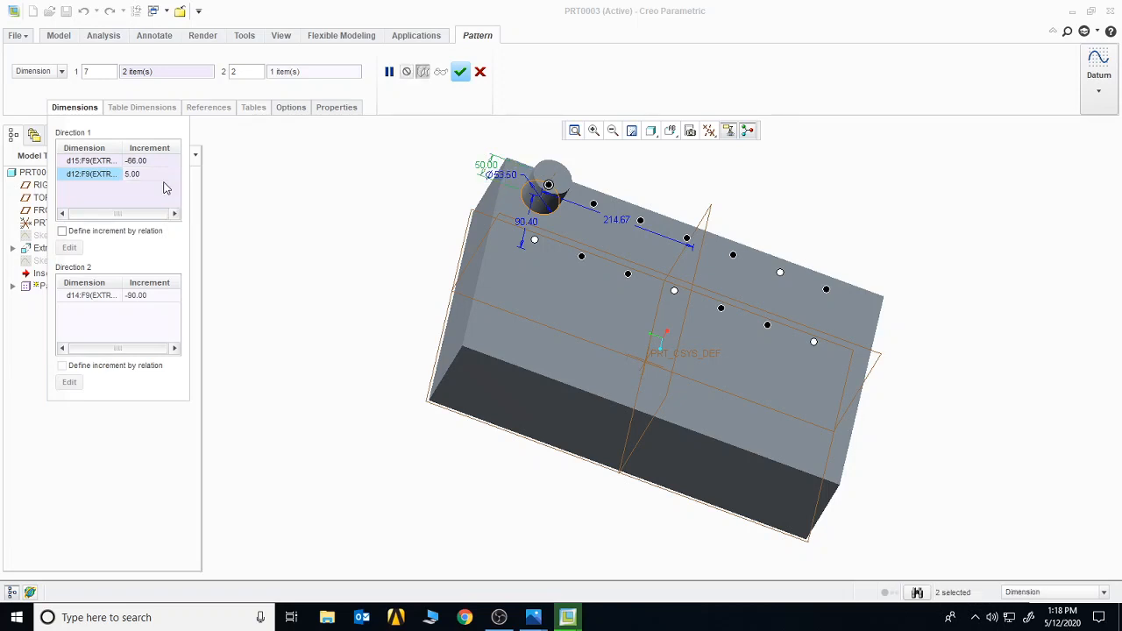
pyautogui.click(461, 71)
pyautogui.moveTo(354, 273); pyautogui.dragTo(406, 228, button='middle')
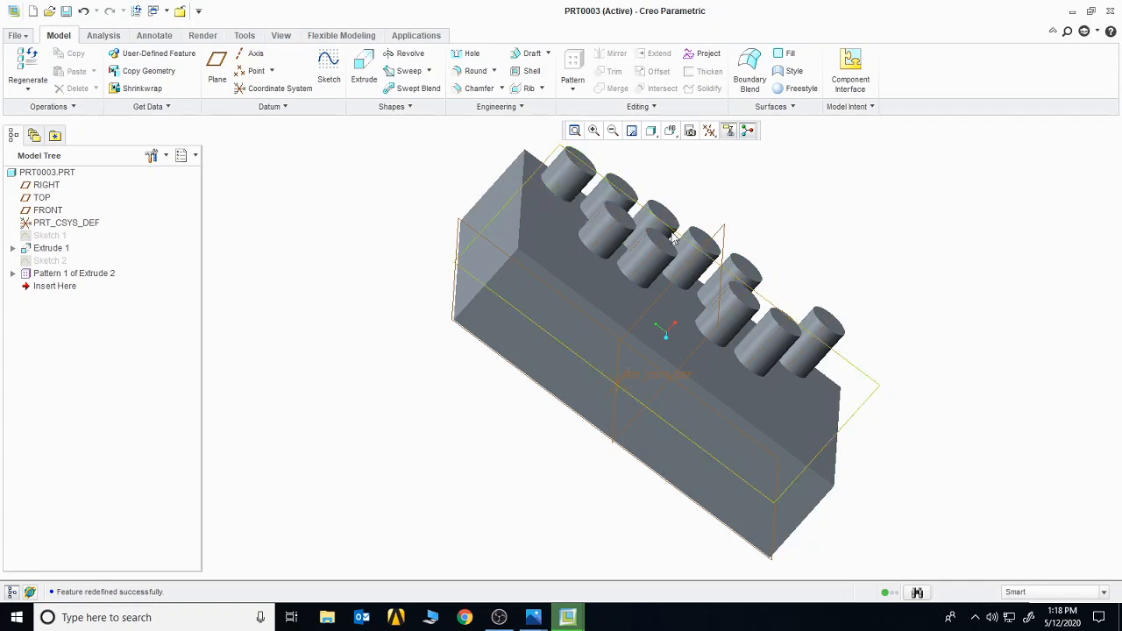
# Redefine the cylinder pattern so the cylinder's height increment in the first direction is 15
pyautogui.rightClick(87, 273)
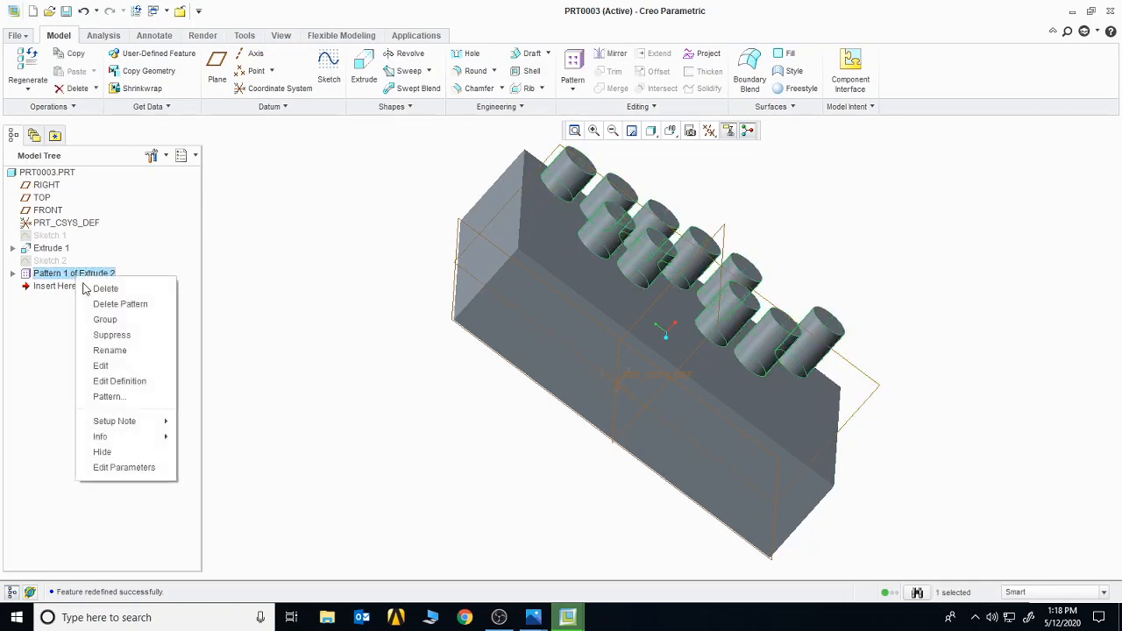
pyautogui.click(128, 382)
pyautogui.click(94, 107)
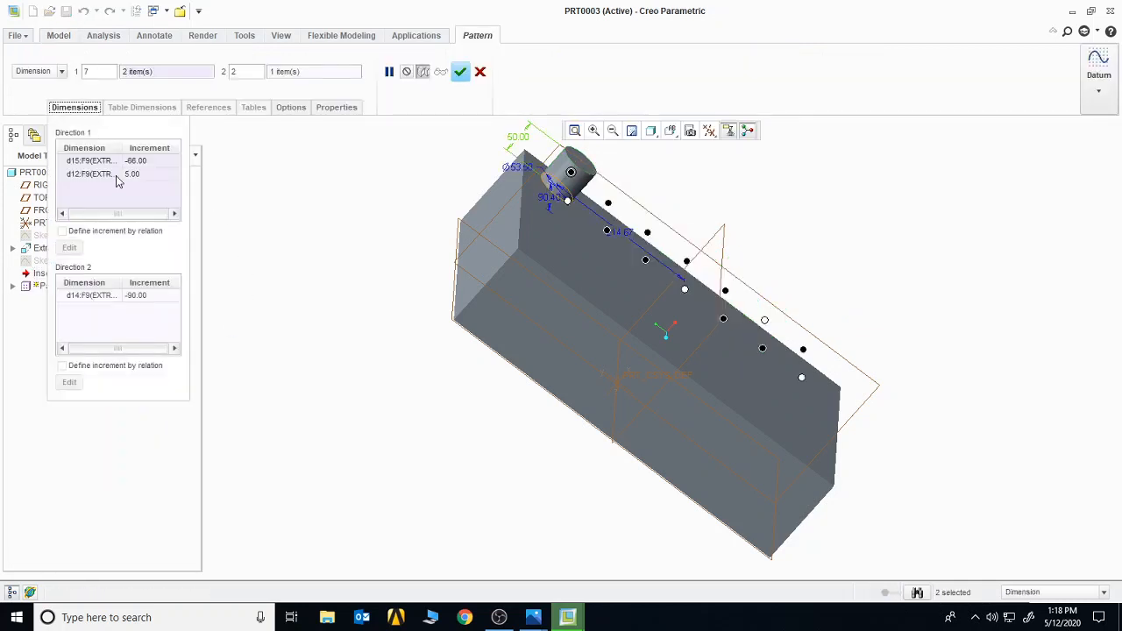
pyautogui.click(117, 180)
pyautogui.click(121, 175)
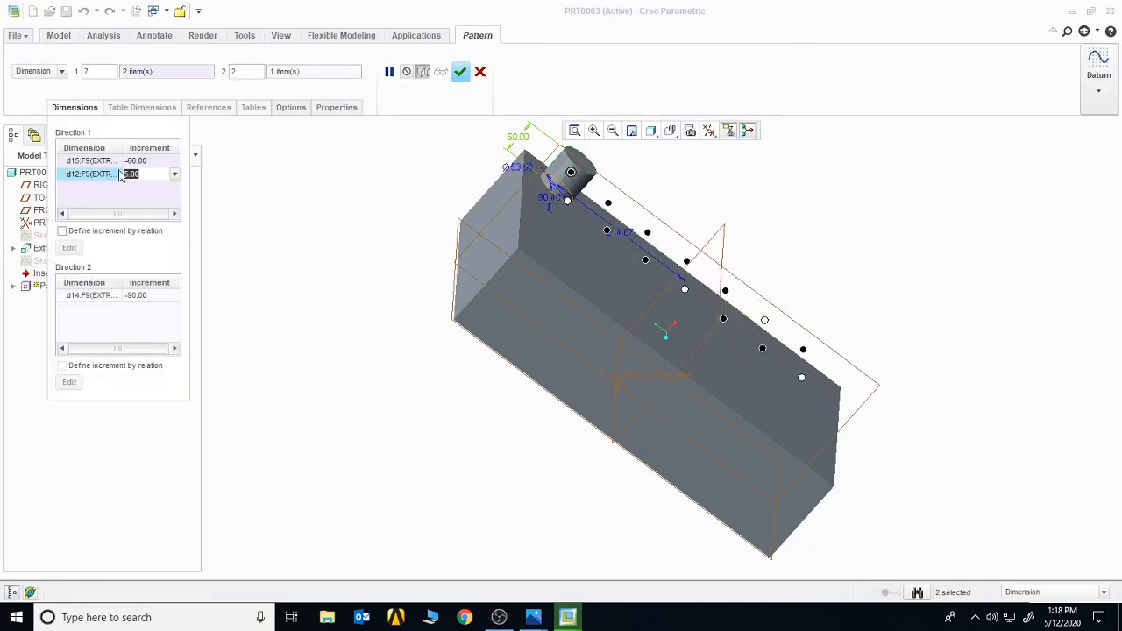
pyautogui.press('BackSpace')
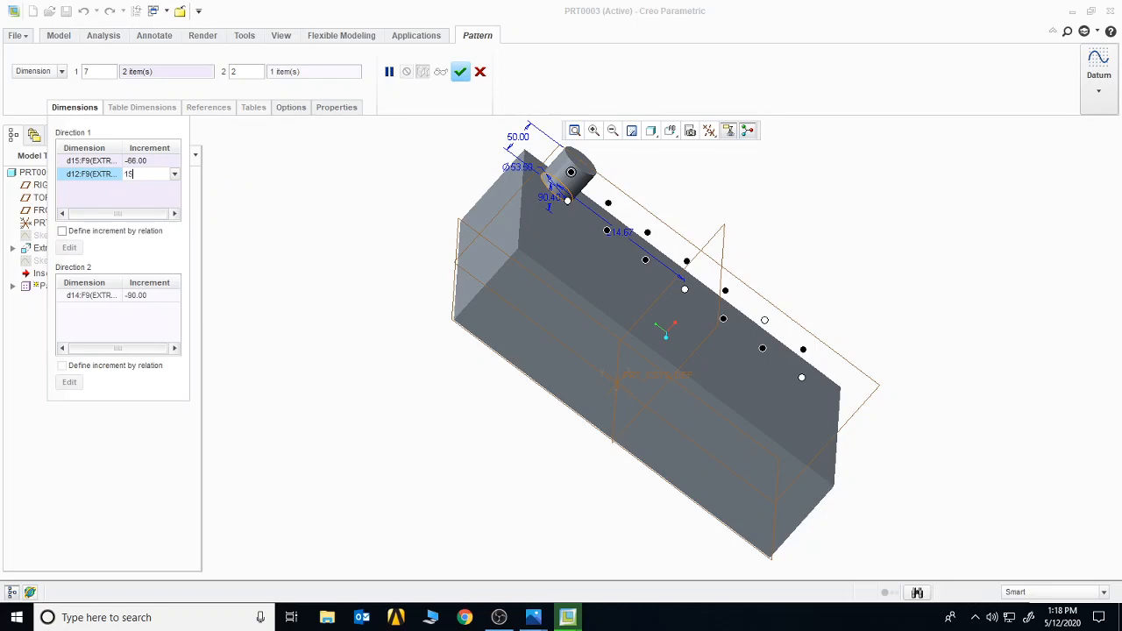
pyautogui.press('Return')
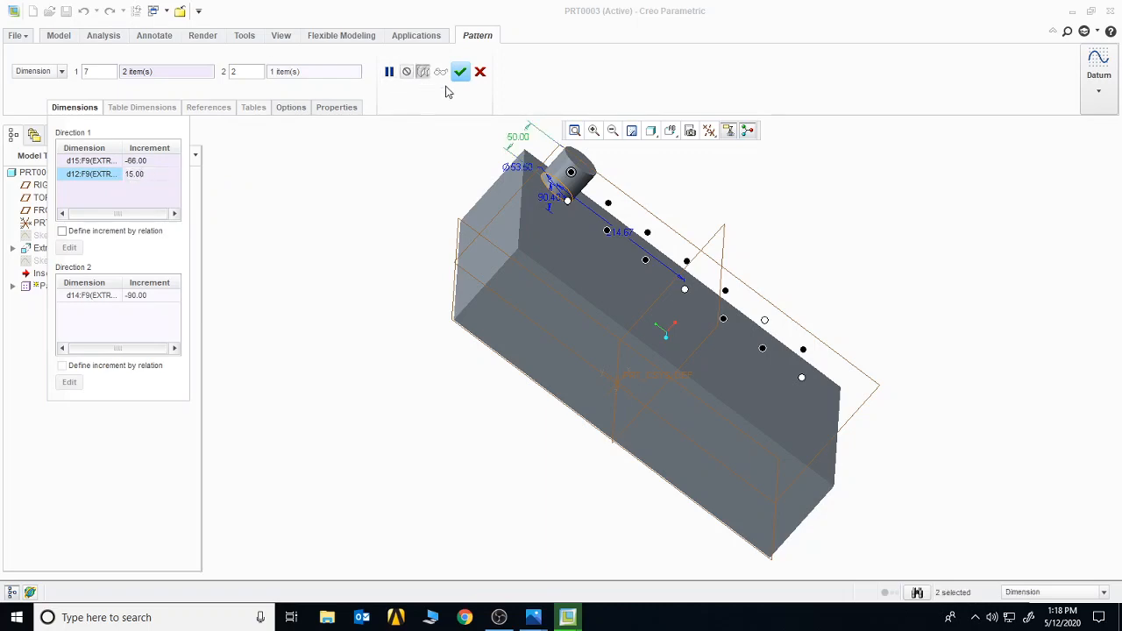
pyautogui.click(462, 72)
pyautogui.moveTo(421, 381); pyautogui.dragTo(721, 226, button='middle')
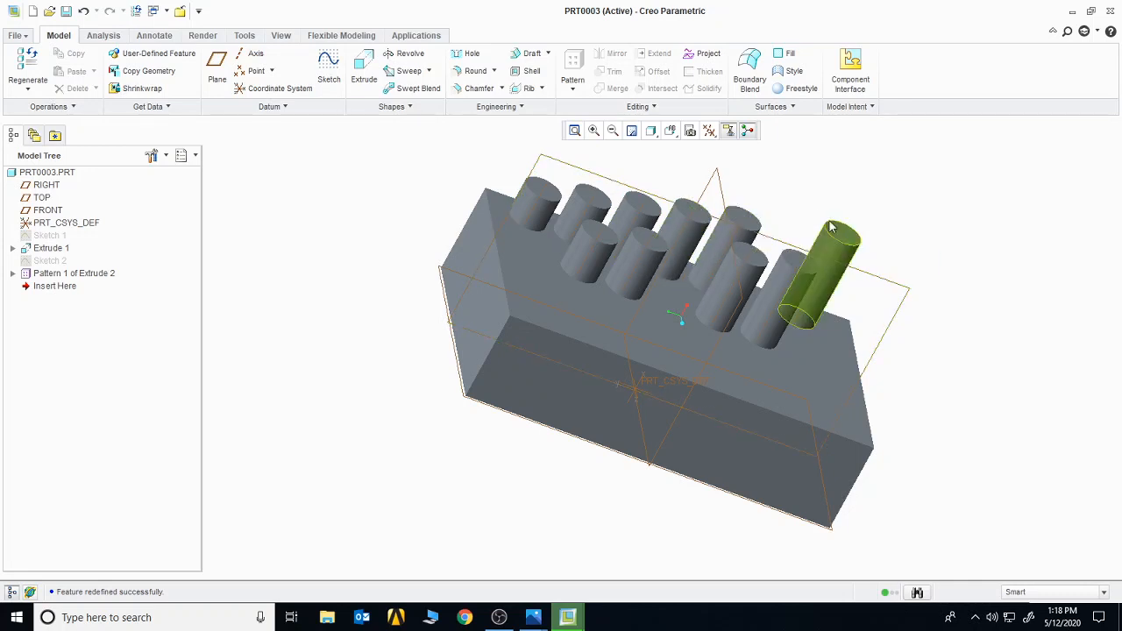
# Redefine the cylinder pattern so the cylinder's diameter also varies in the first direction, by an increment of 10
pyautogui.rightClick(118, 273)
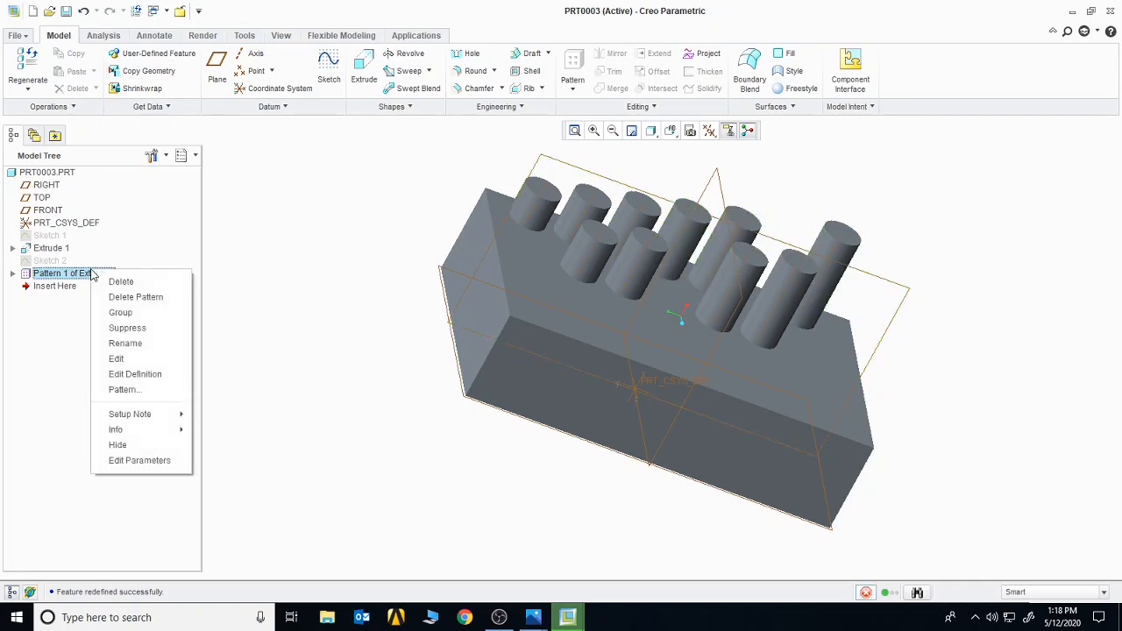
pyautogui.click(136, 376)
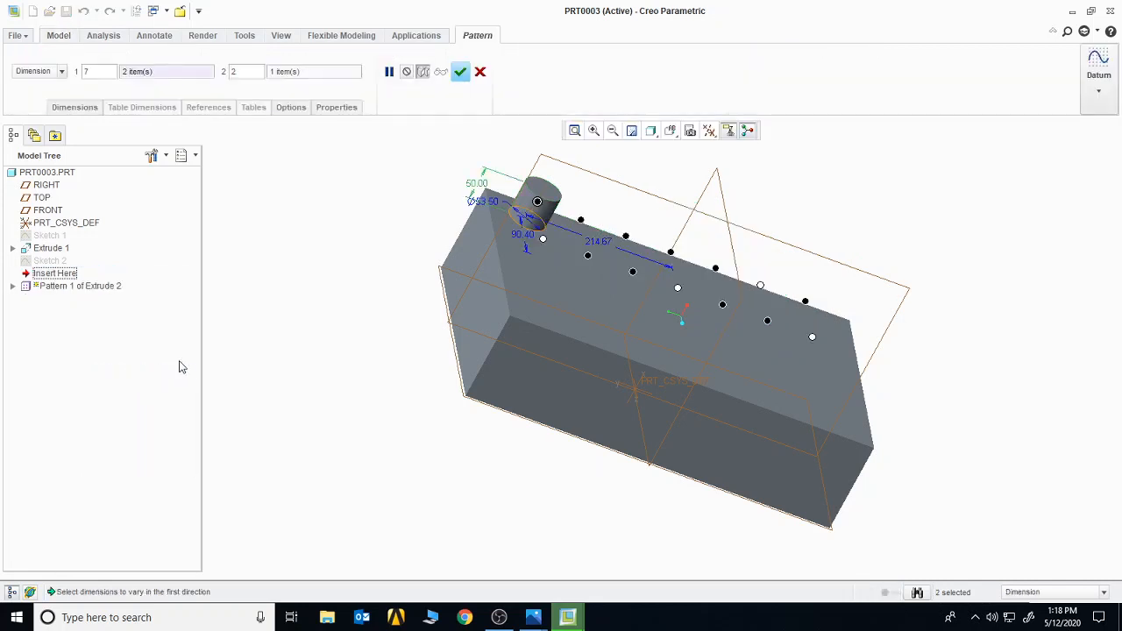
pyautogui.click(87, 107)
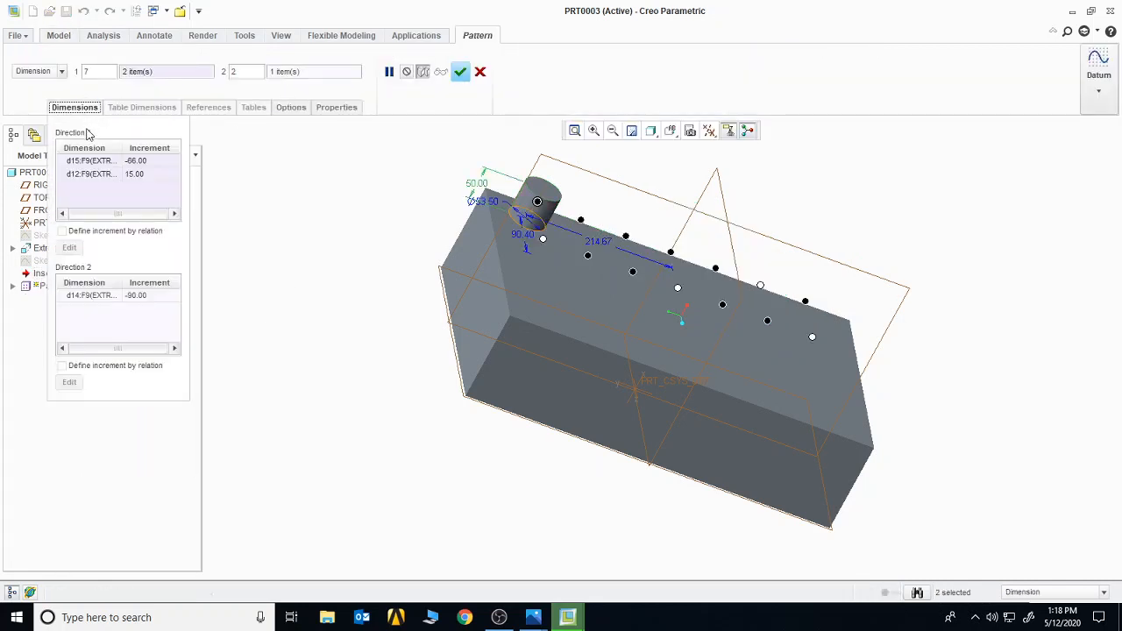
pyautogui.click(125, 194)
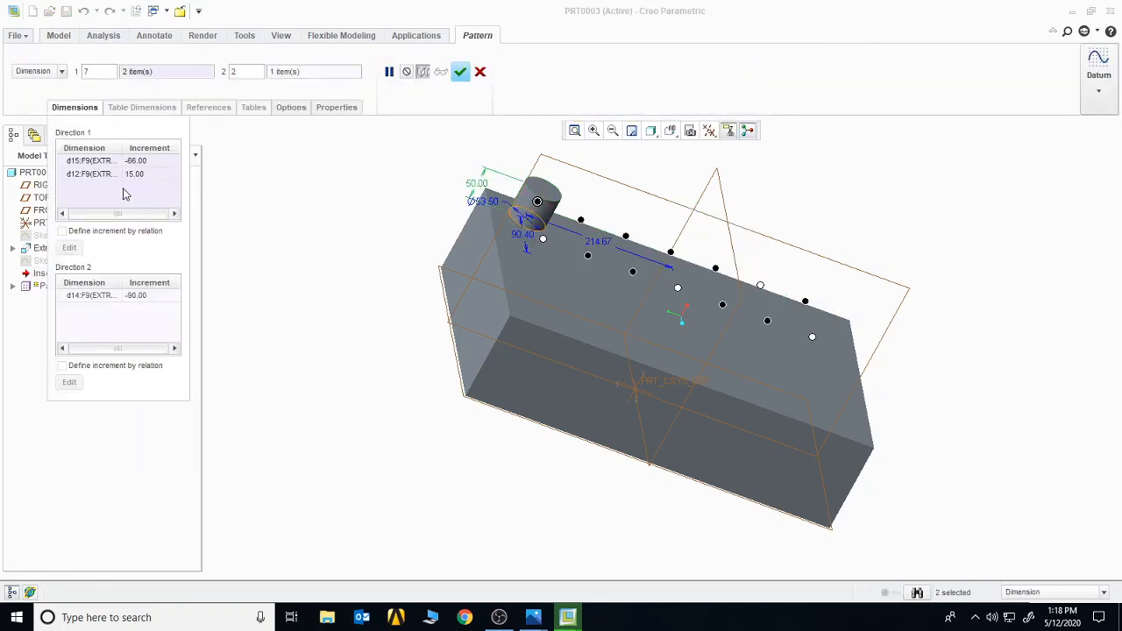
pyautogui.click(489, 207)
pyautogui.click(141, 188)
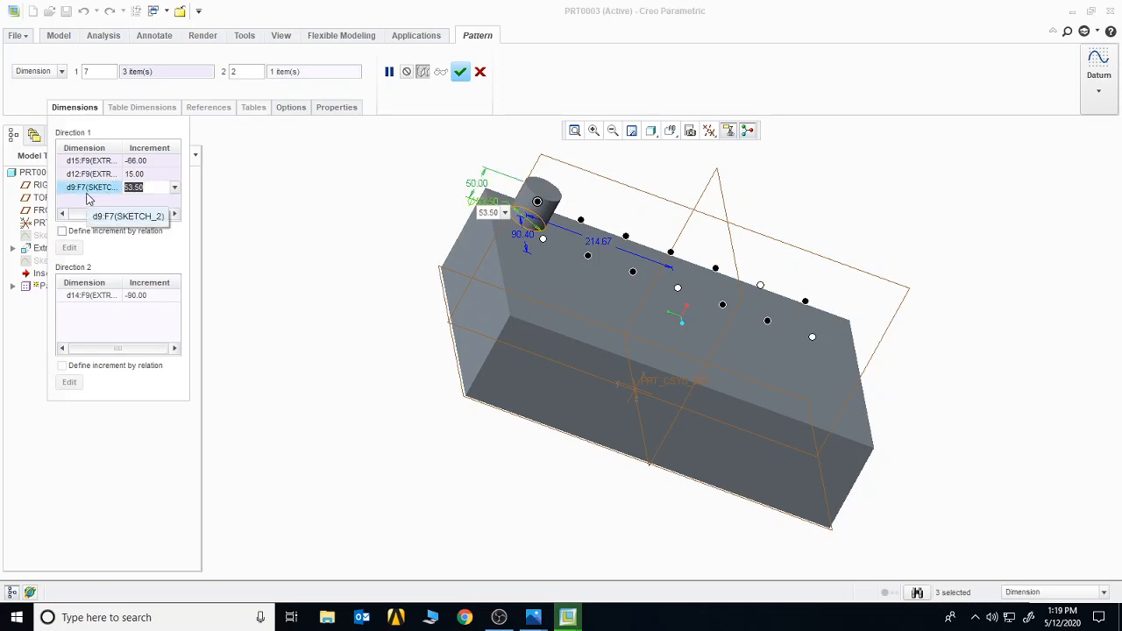
pyautogui.write('10')
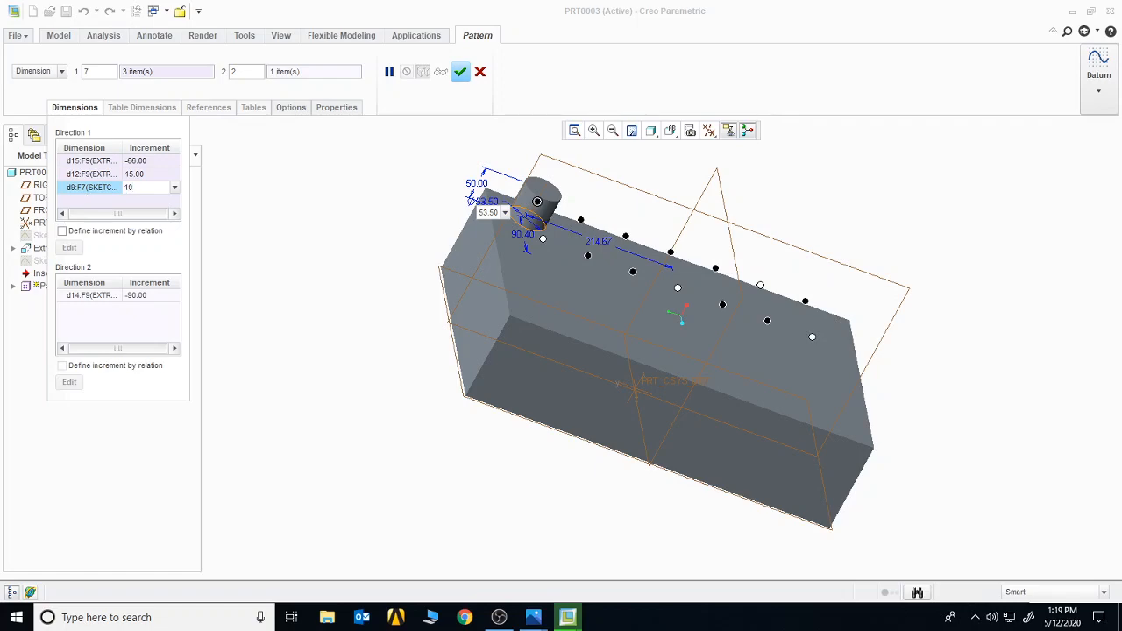
pyautogui.press('Return')
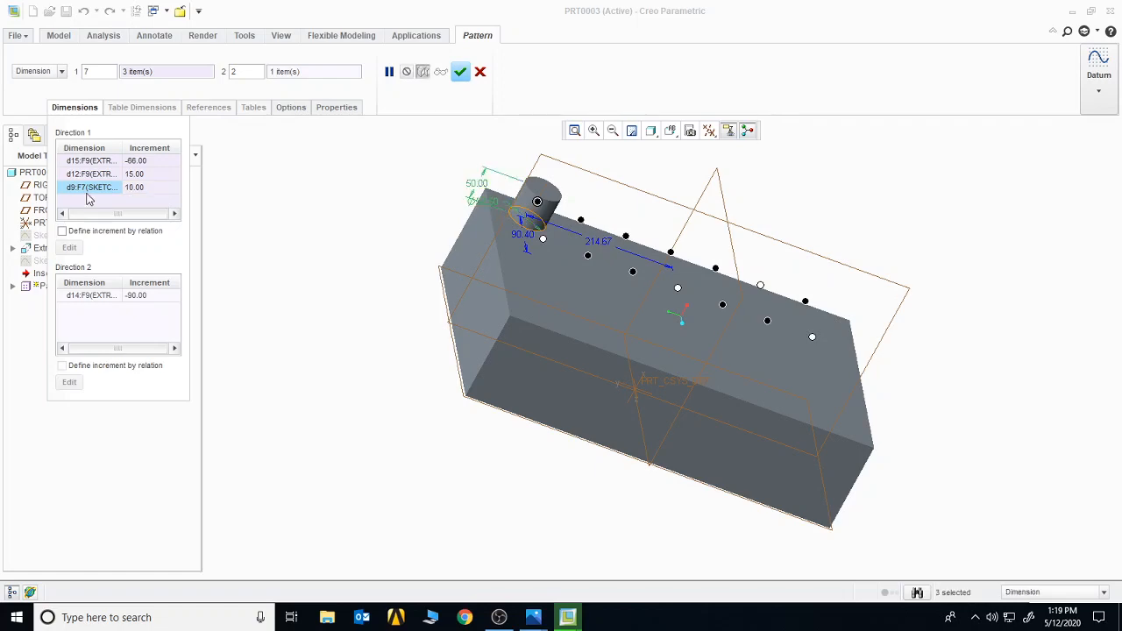
pyautogui.click(460, 71)
pyautogui.click(432, 230)
pyautogui.moveTo(533, 200); pyautogui.dragTo(551, 244, button='middle')
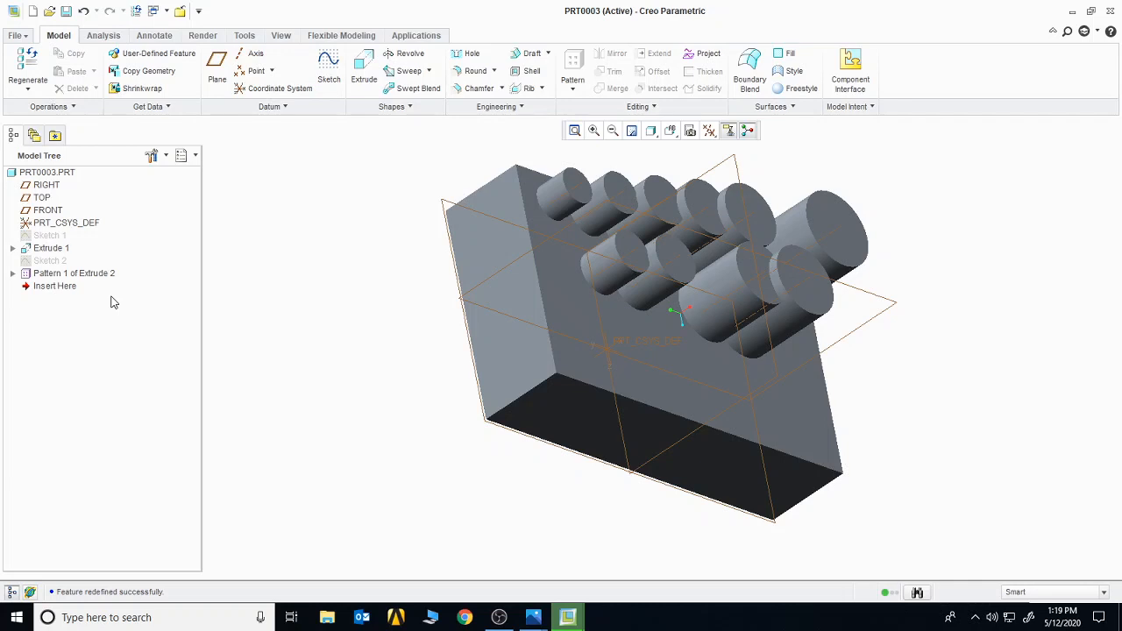
# Delete the cylinder's dimension pattern and set up a Direction pattern of the remaining cylinder
pyautogui.rightClick(88, 277)
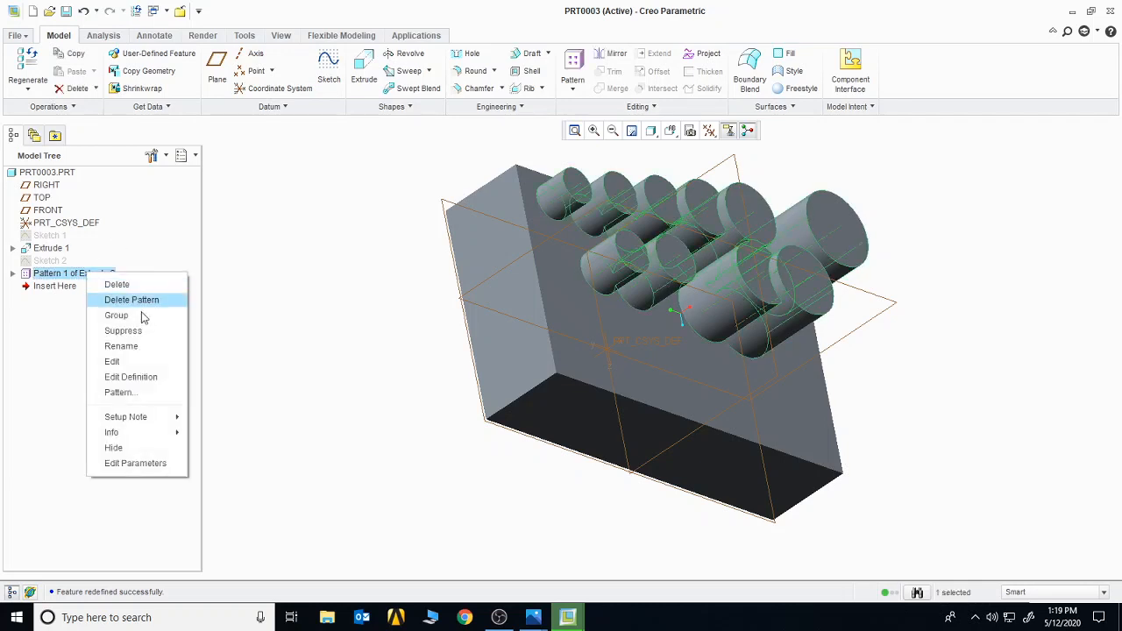
pyautogui.click(131, 300)
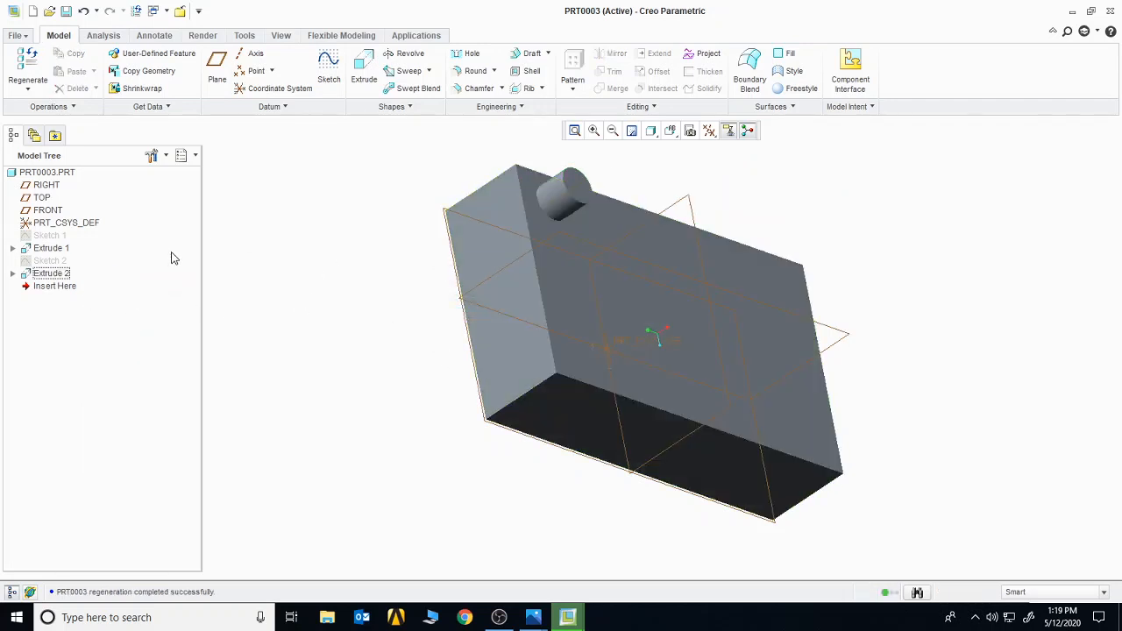
pyautogui.click(52, 275)
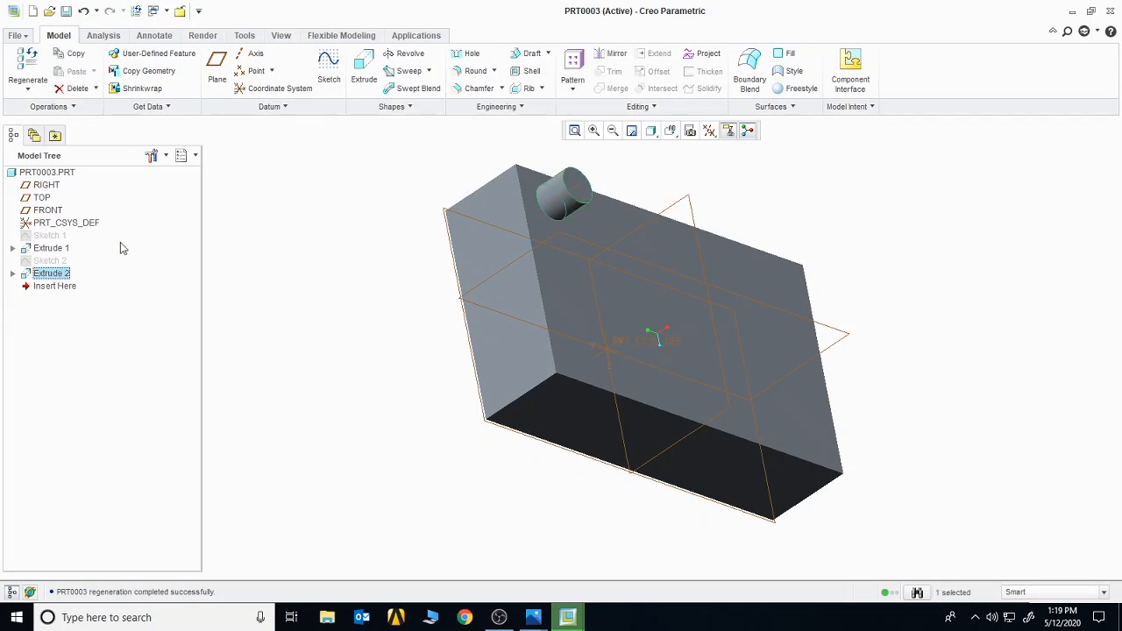
pyautogui.click(574, 68)
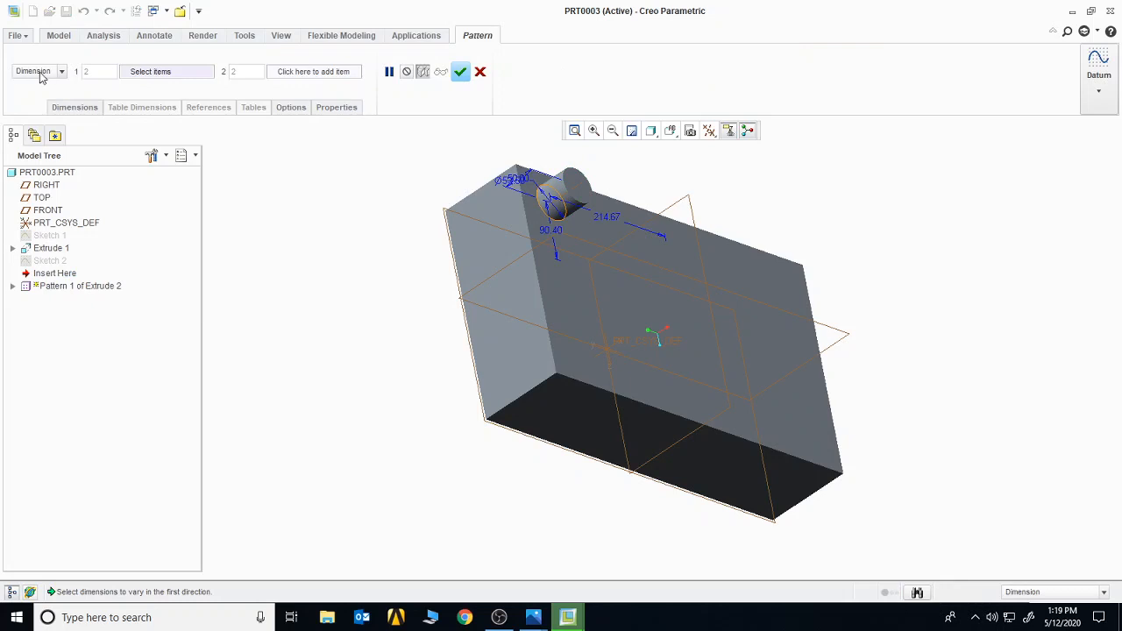
pyautogui.click(63, 72)
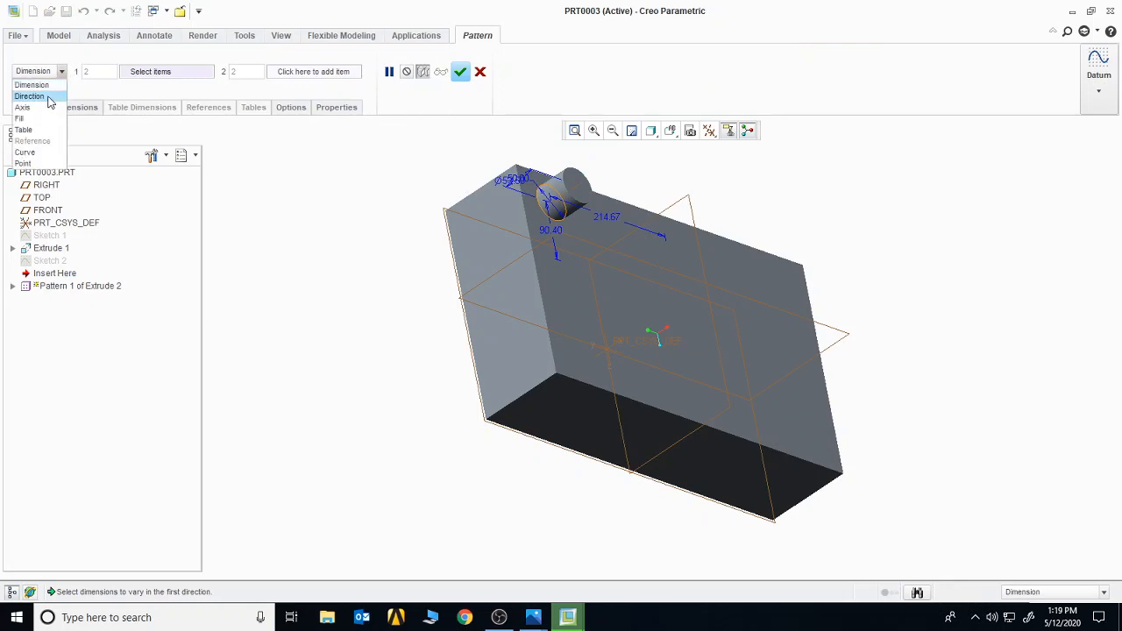
pyautogui.click(49, 97)
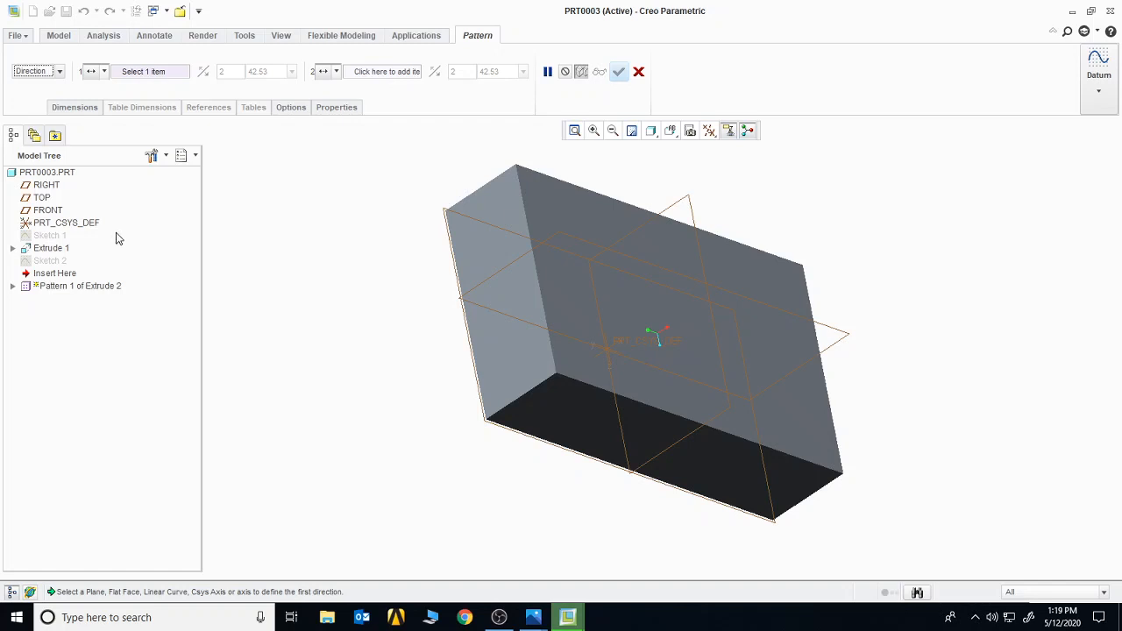
# Pattern the cylinder along the block face's long edge, direction flipped inward, with 5 members spaced about 100.72, and complete the pattern
pyautogui.click(598, 200)
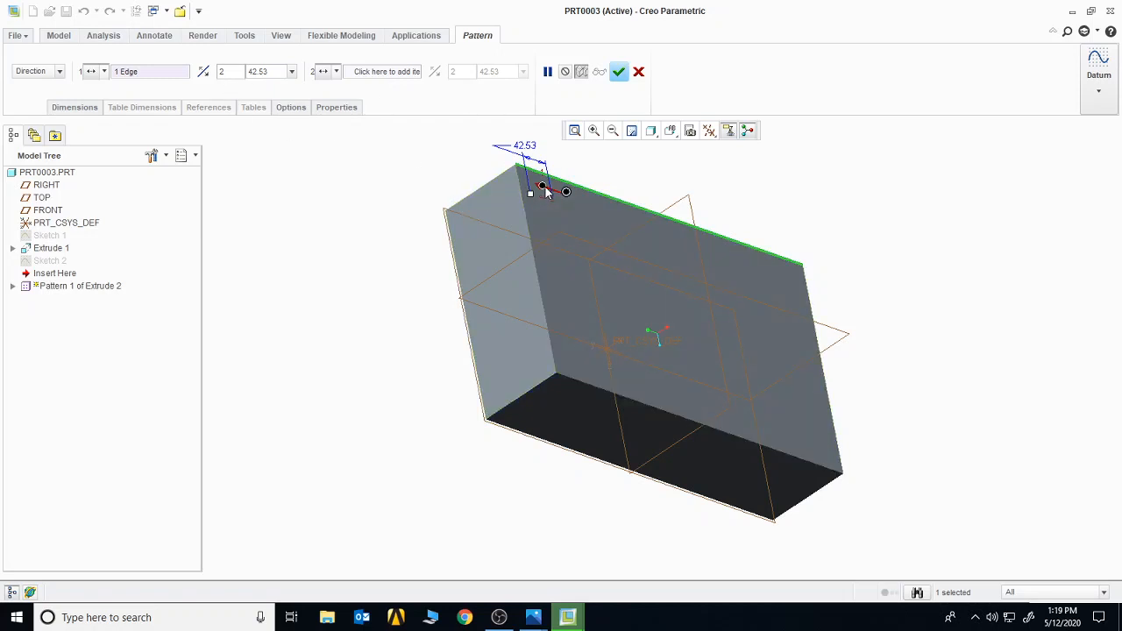
pyautogui.click(203, 72)
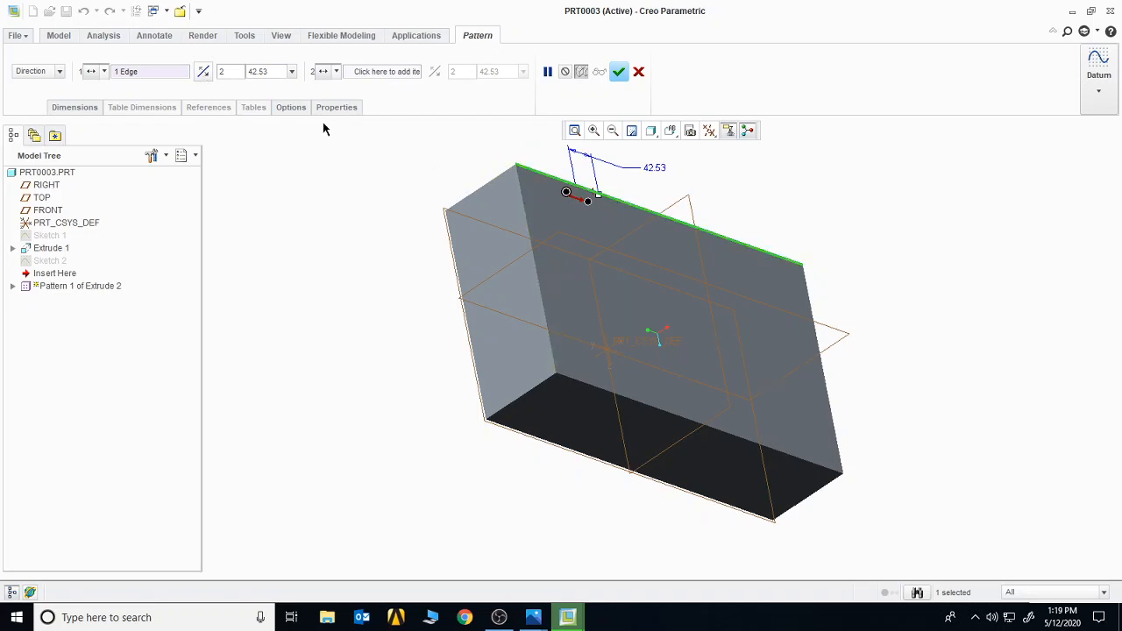
pyautogui.doubleClick(224, 71)
pyautogui.write('5')
pyautogui.press('Return')
pyautogui.moveTo(597, 194); pyautogui.dragTo(633, 214)
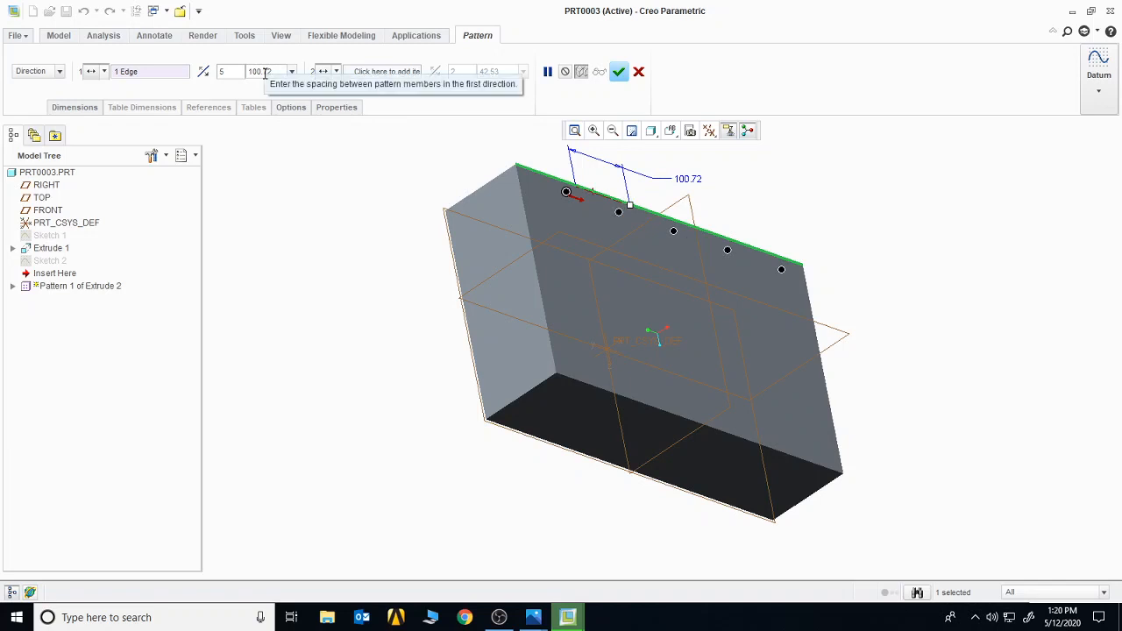
pyautogui.click(619, 72)
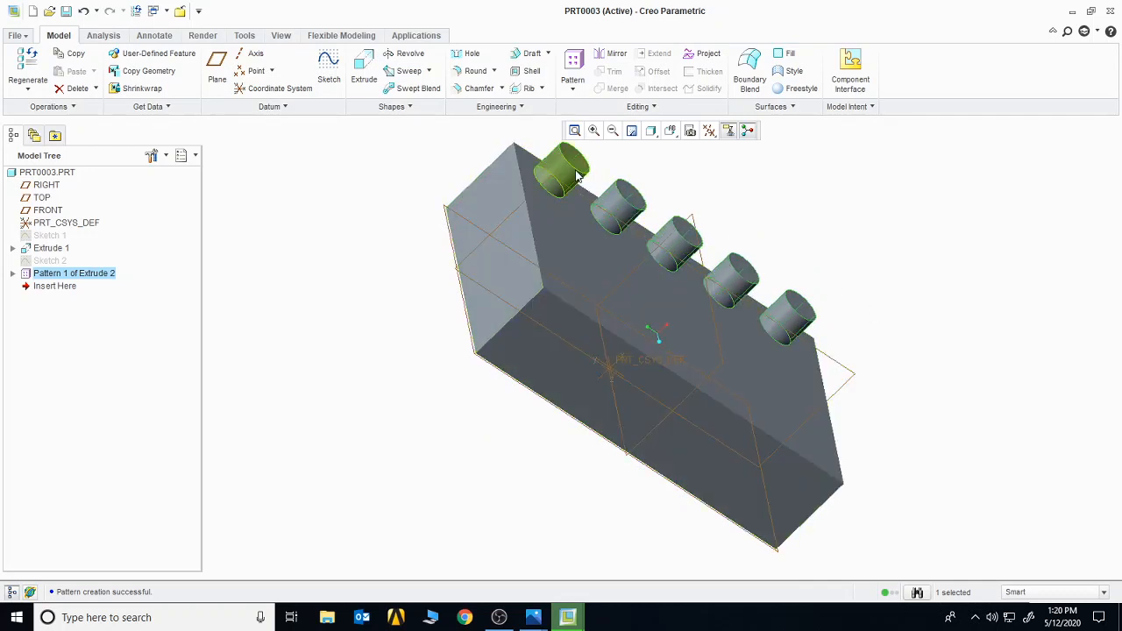
# Delete the five-member direction pattern and set up a new Direction pattern of the original cylinder
pyautogui.rightClick(61, 277)
pyautogui.click(109, 302)
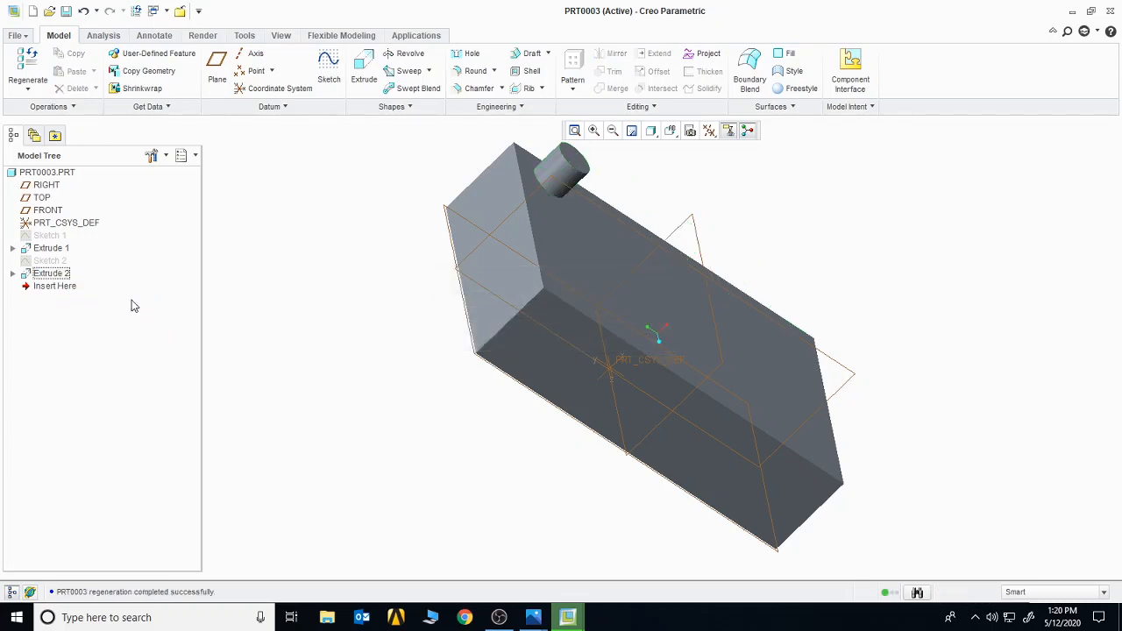
pyautogui.click(49, 274)
pyautogui.click(573, 66)
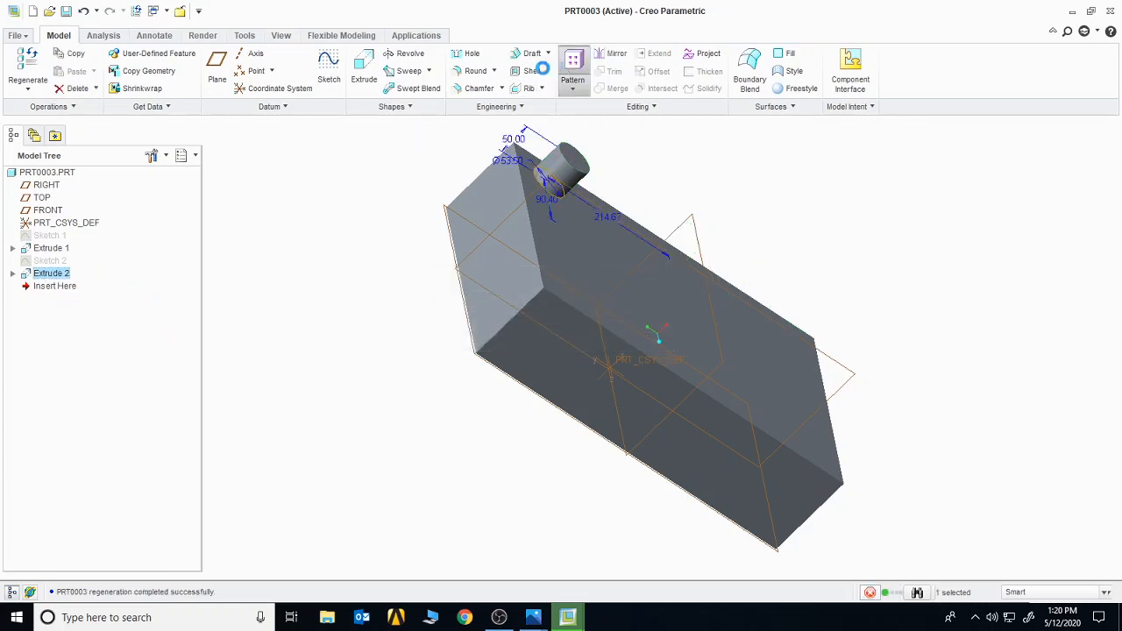
pyautogui.click(61, 71)
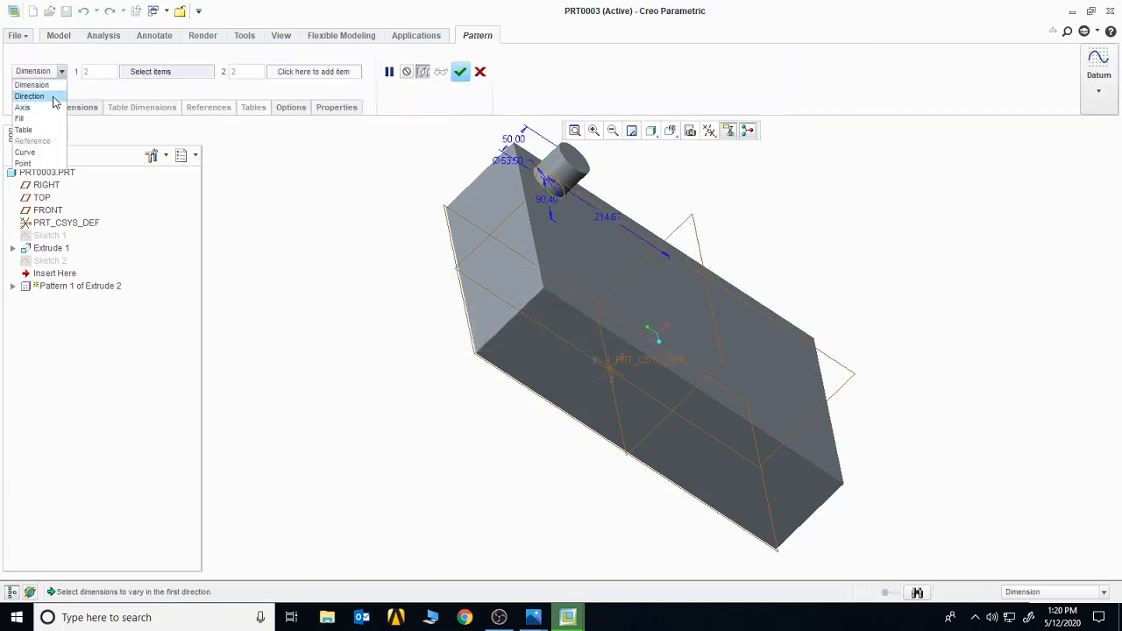
pyautogui.click(52, 98)
# Use the block face's short edge as the pattern's first direction, with 5 members spaced about 61.88
pyautogui.click(535, 243)
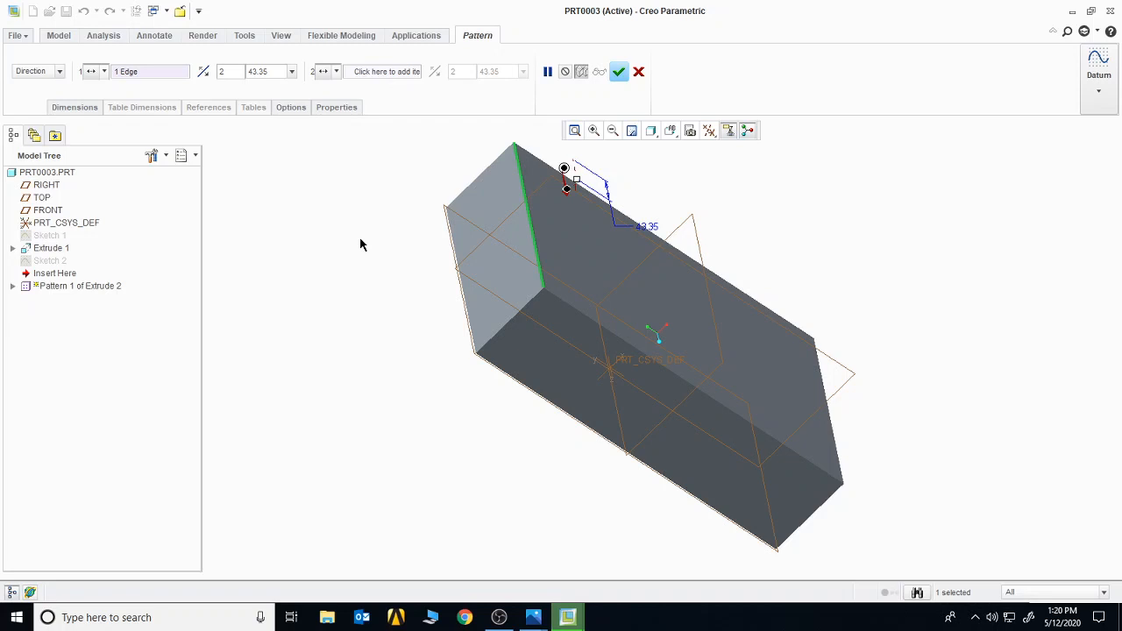
pyautogui.doubleClick(226, 71)
pyautogui.write('5')
pyautogui.press('Return')
pyautogui.moveTo(730, 201); pyautogui.dragTo(695, 203, button='middle')
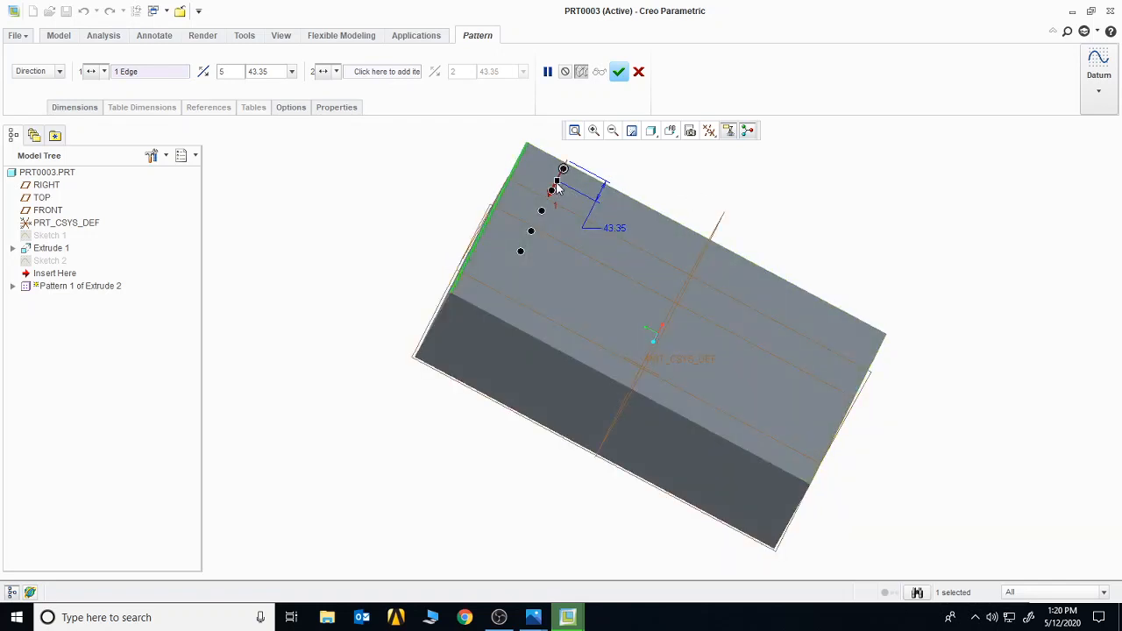
pyautogui.moveTo(558, 188); pyautogui.dragTo(533, 211)
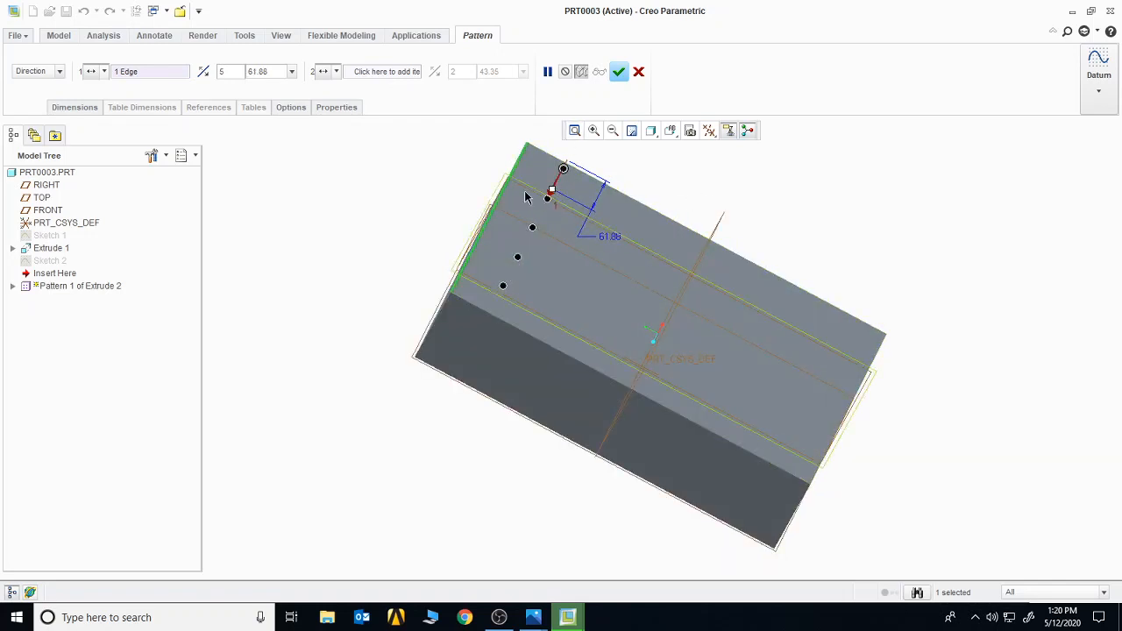
# Use the block face's long edge as the second pattern direction, flipped inward, with 5 members spaced about 97.09, and complete the pattern
pyautogui.click(373, 75)
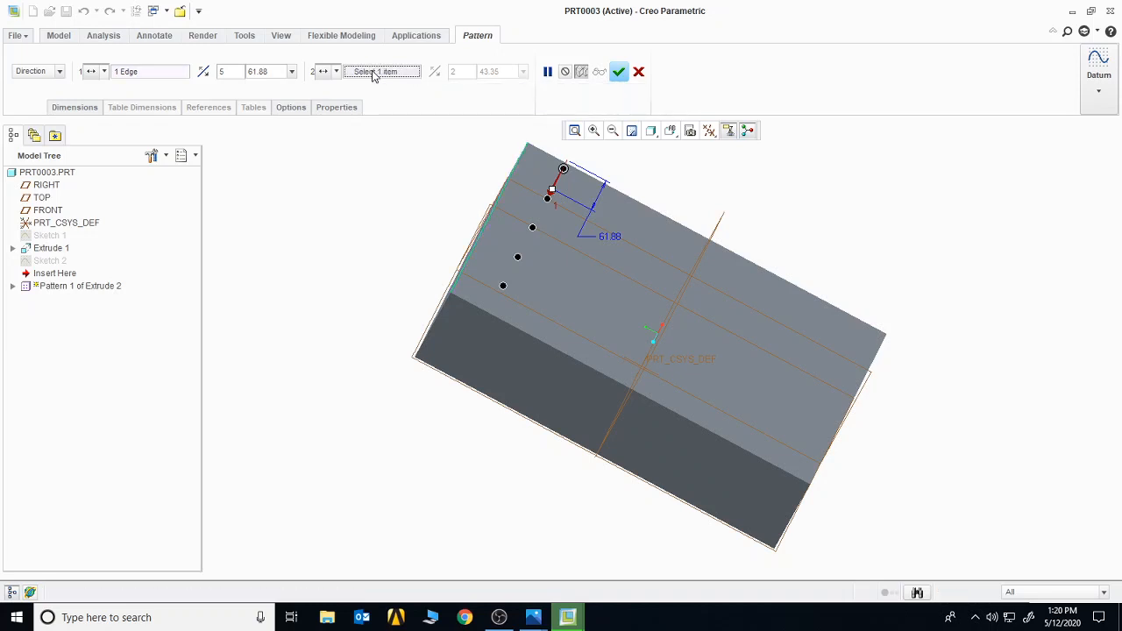
pyautogui.click(658, 213)
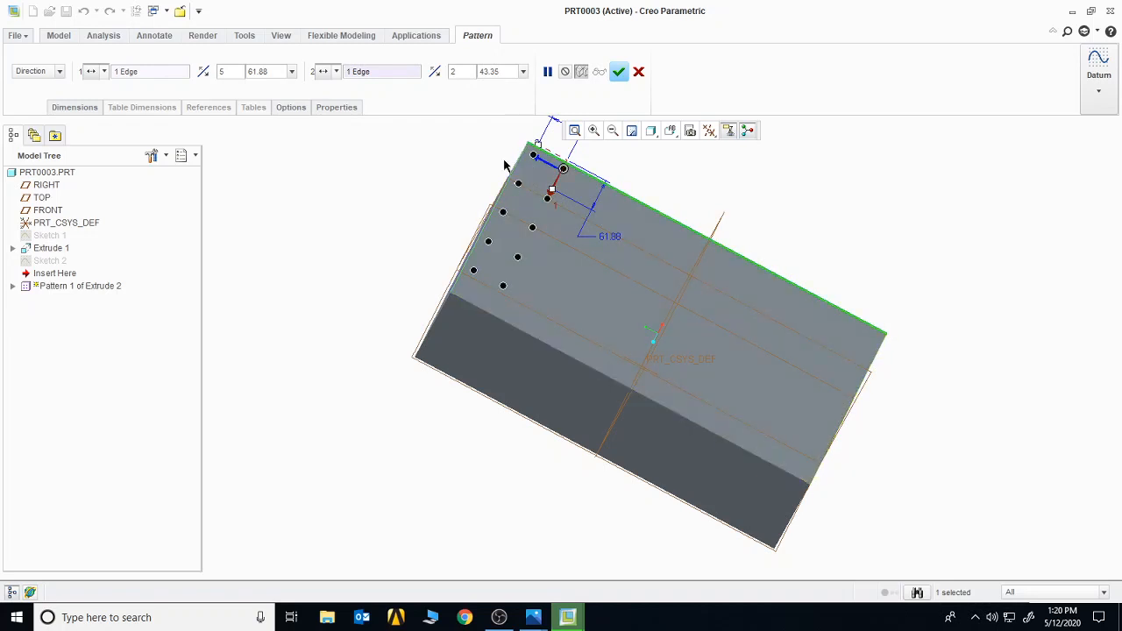
pyautogui.click(434, 71)
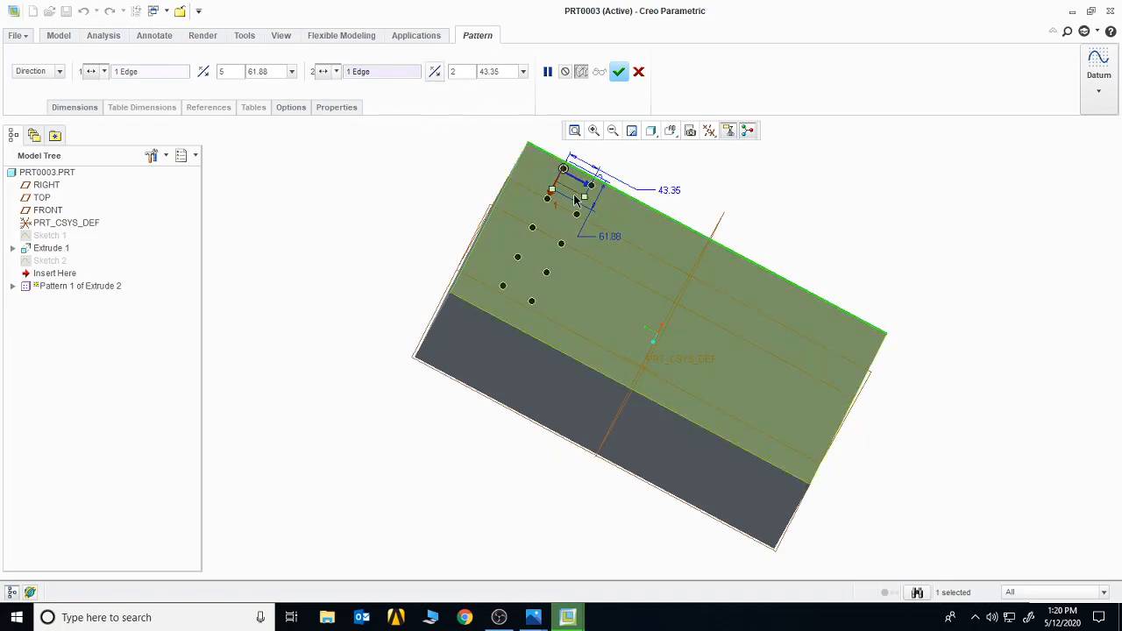
pyautogui.moveTo(585, 199); pyautogui.dragTo(613, 235)
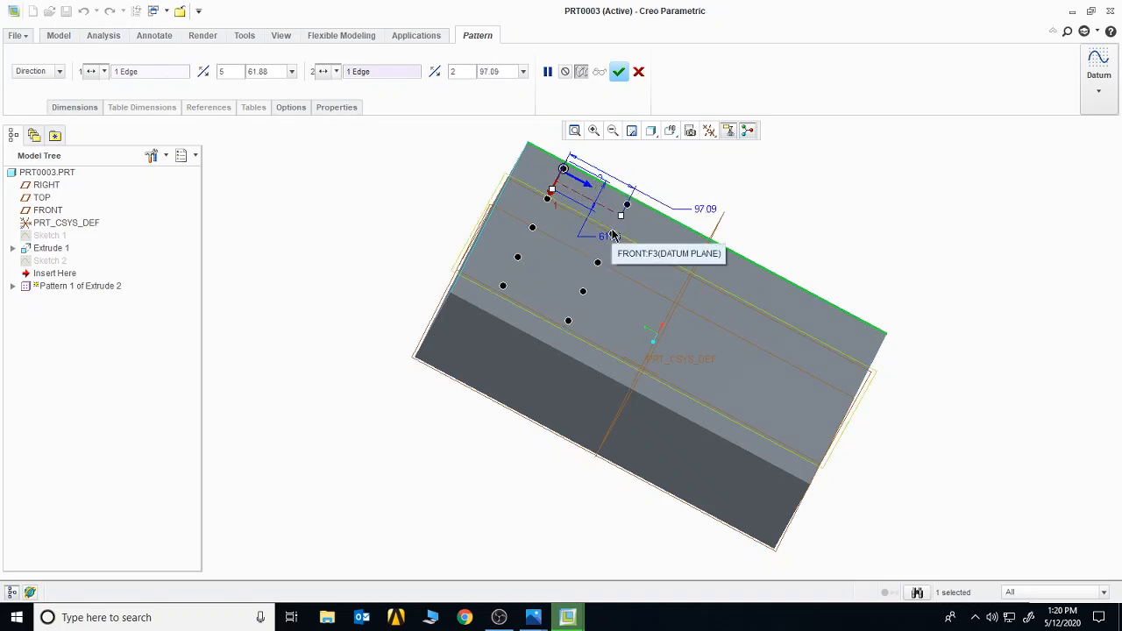
pyautogui.moveTo(463, 72); pyautogui.dragTo(447, 69)
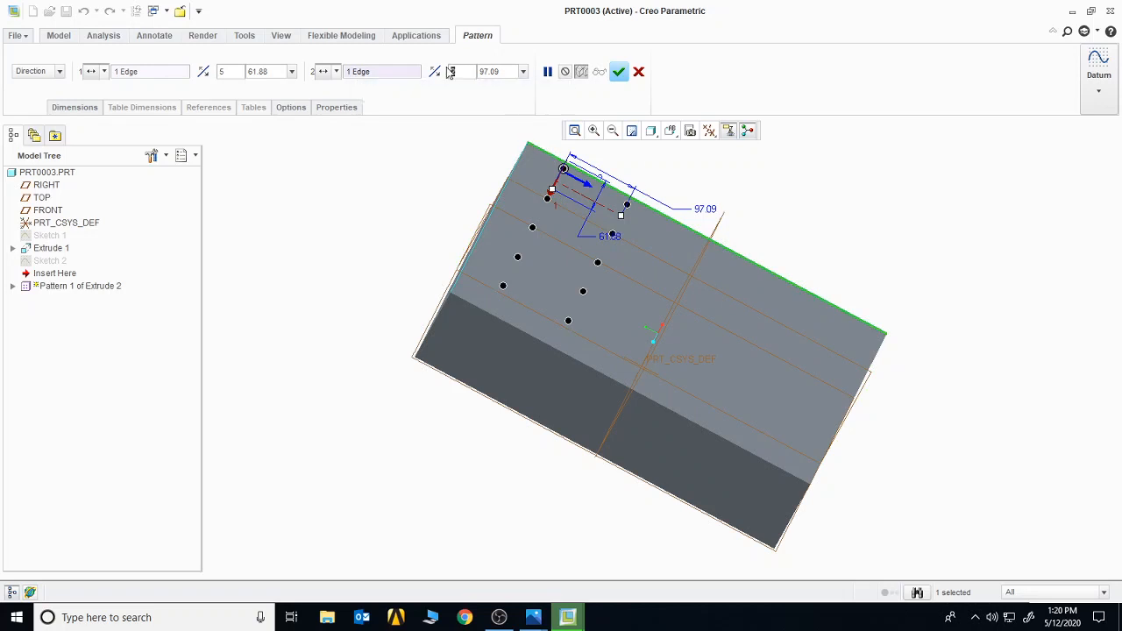
pyautogui.write('5')
pyautogui.press('Return')
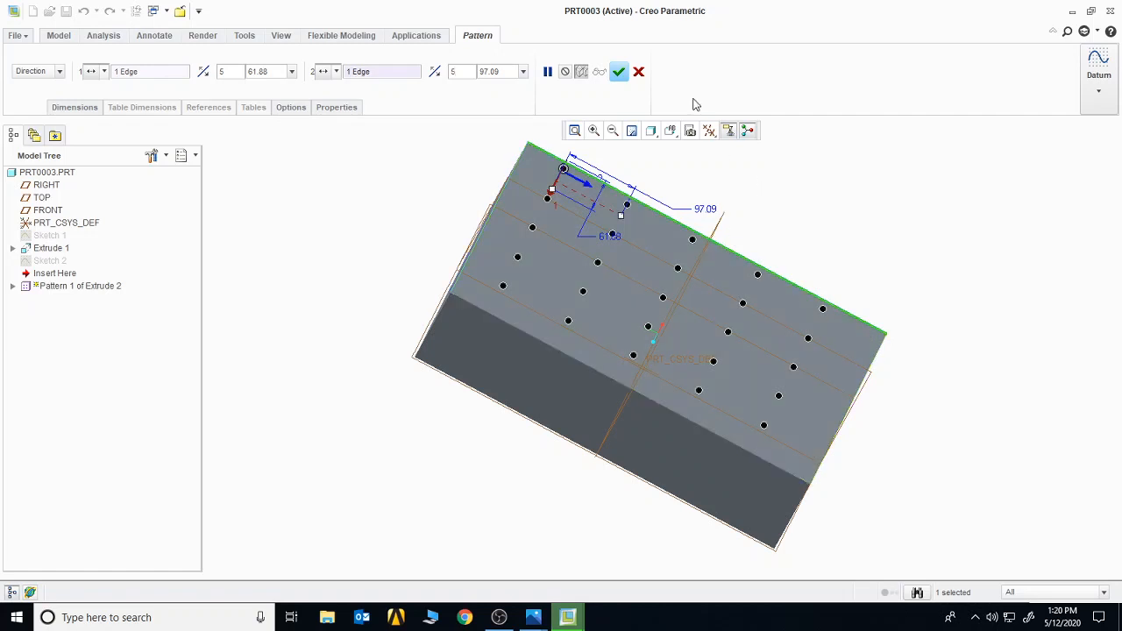
pyautogui.click(619, 72)
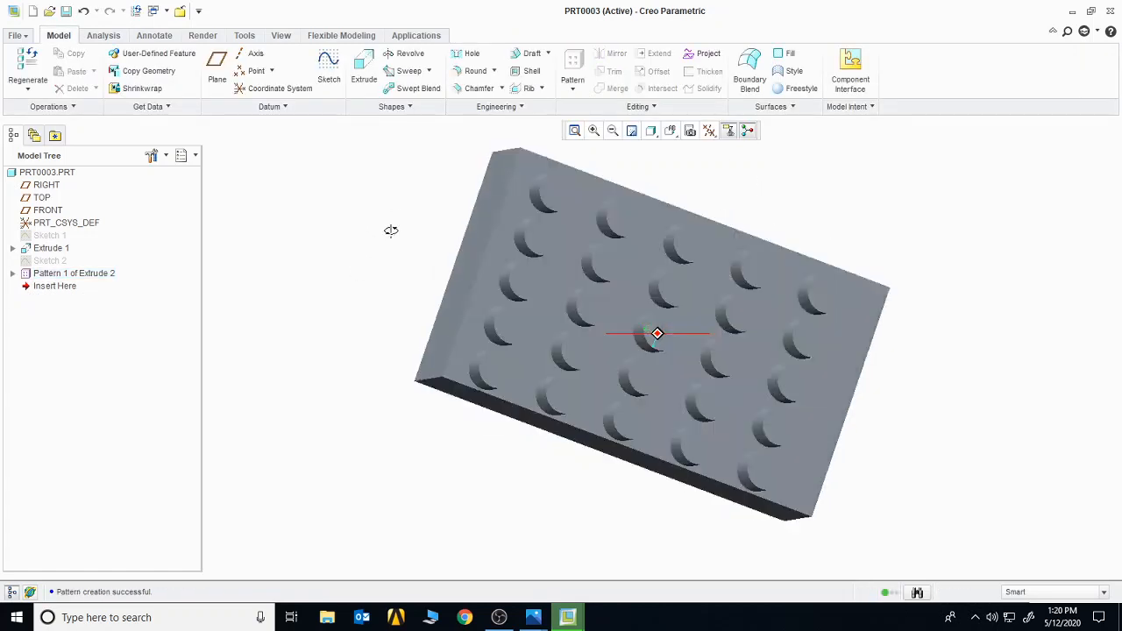
# Redefine the cylinder pattern so the 50 mm cylinder height varies in the first direction with an increment of 10
pyautogui.moveTo(391, 230); pyautogui.dragTo(380, 216, button='middle')
pyautogui.click(100, 273)
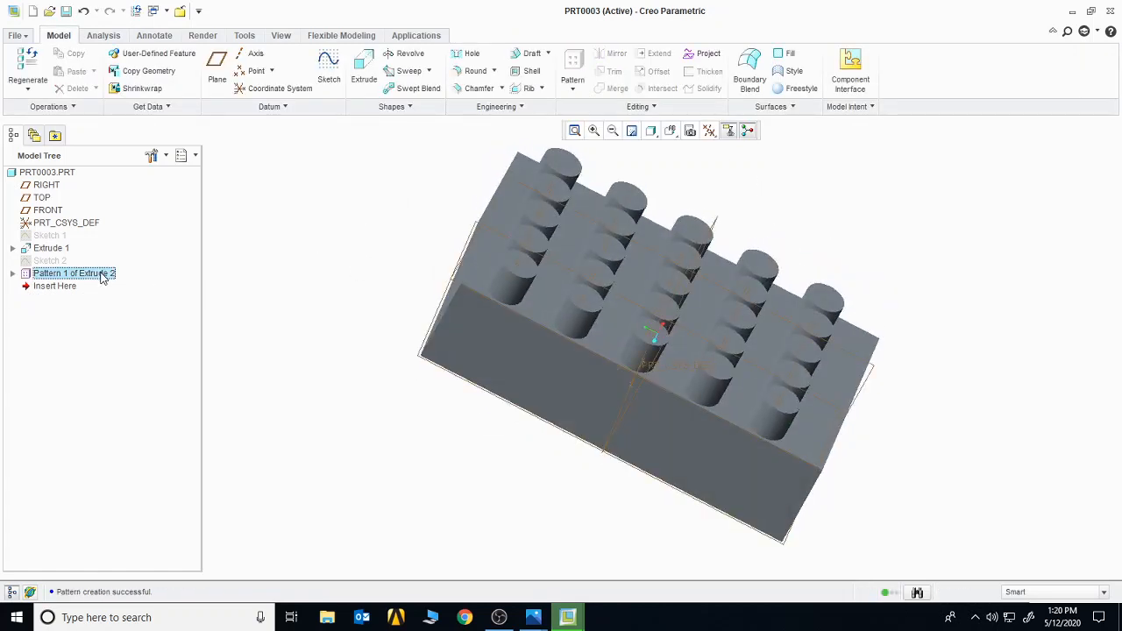
pyautogui.rightClick(101, 276)
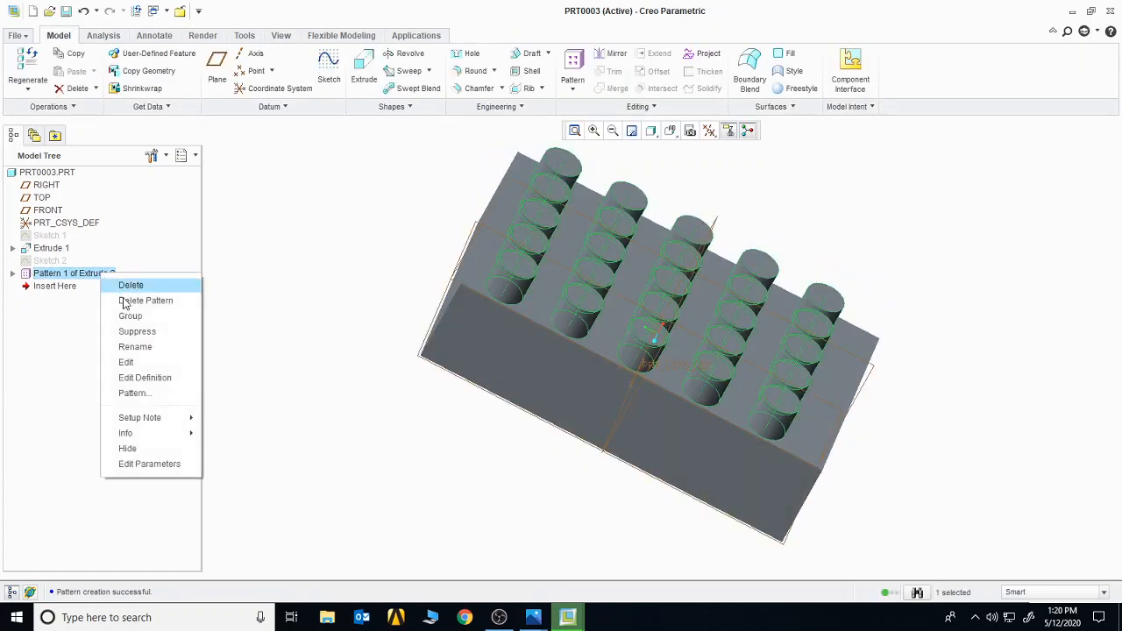
pyautogui.click(156, 377)
pyautogui.click(76, 108)
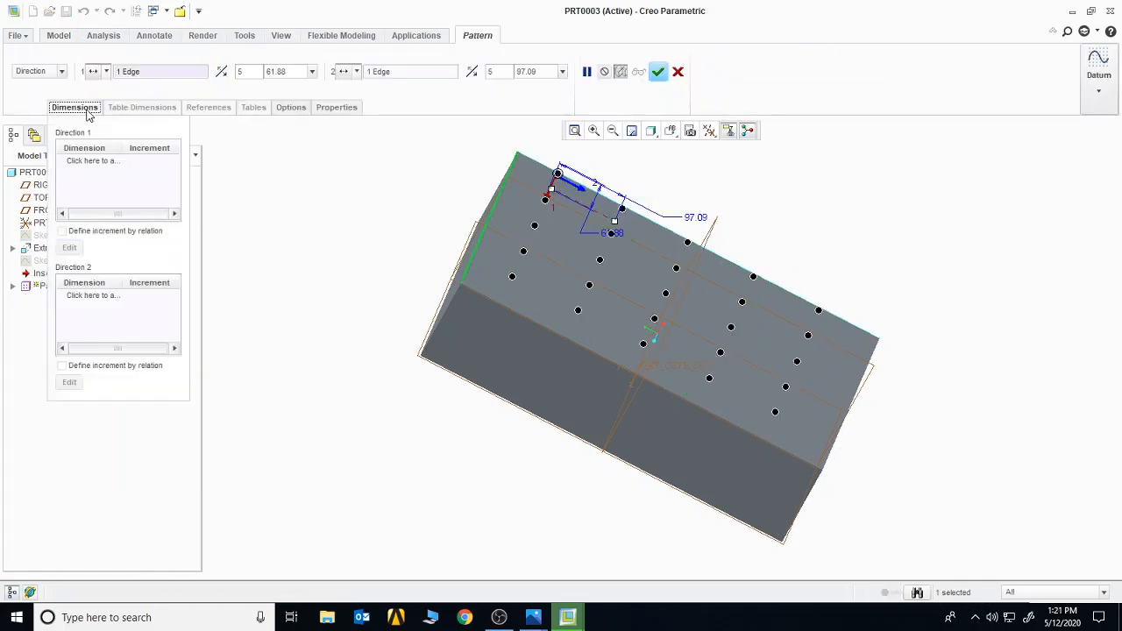
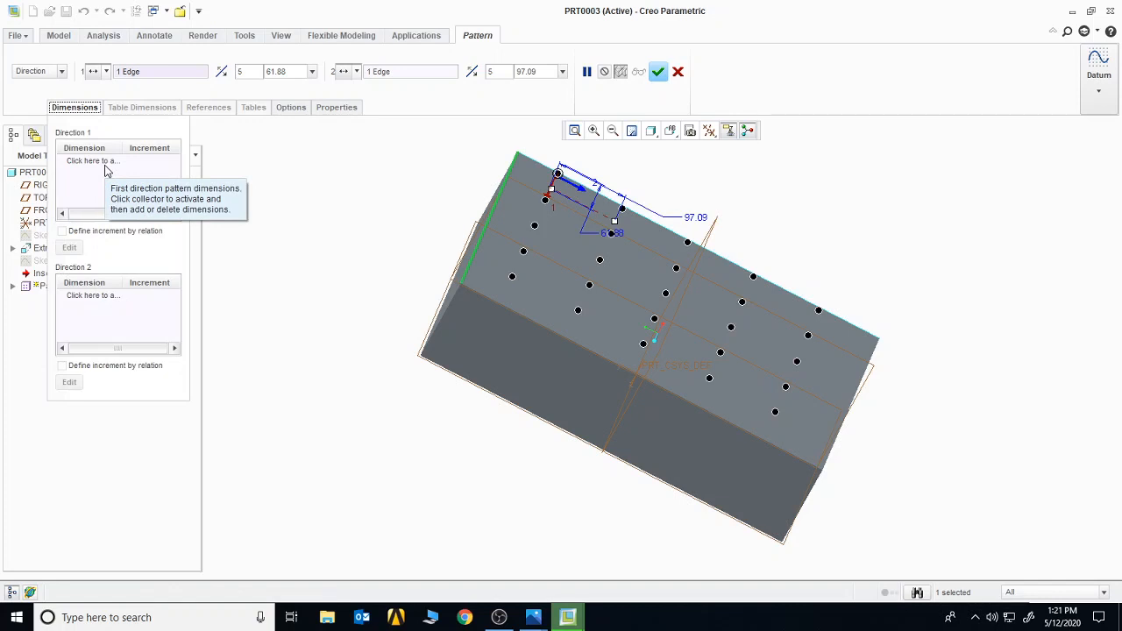
pyautogui.click(105, 172)
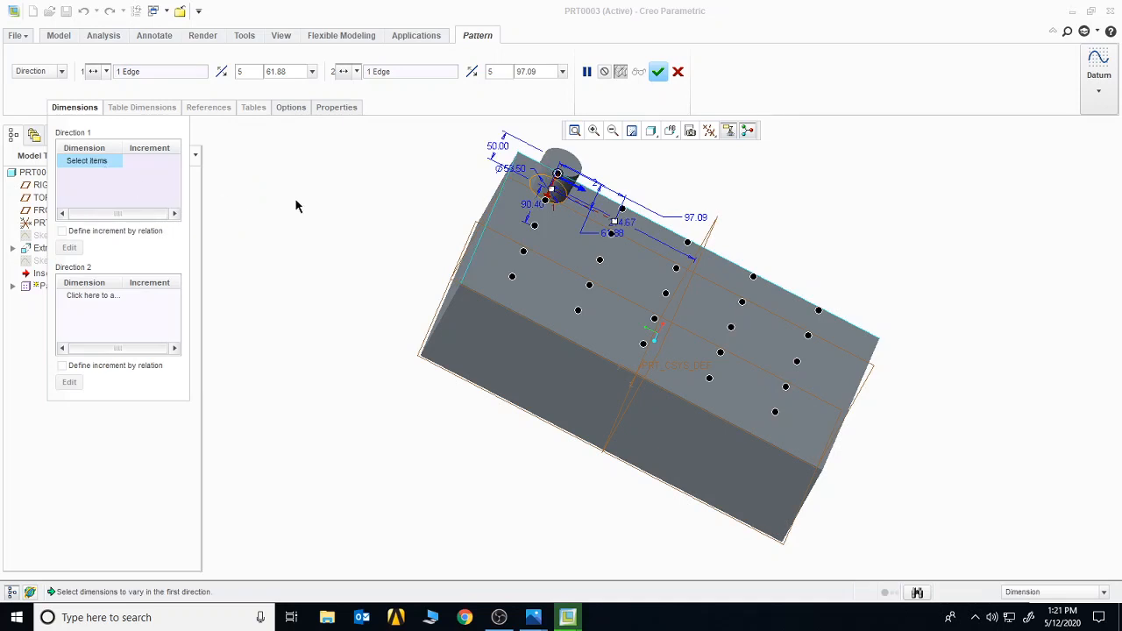
pyautogui.click(497, 148)
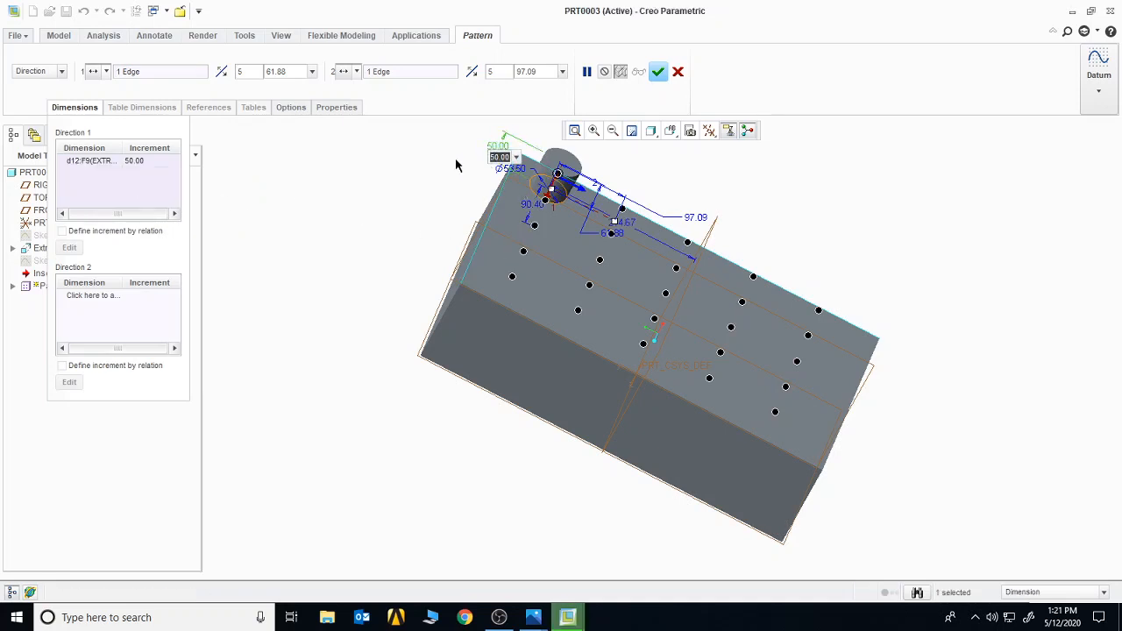
pyautogui.click(140, 163)
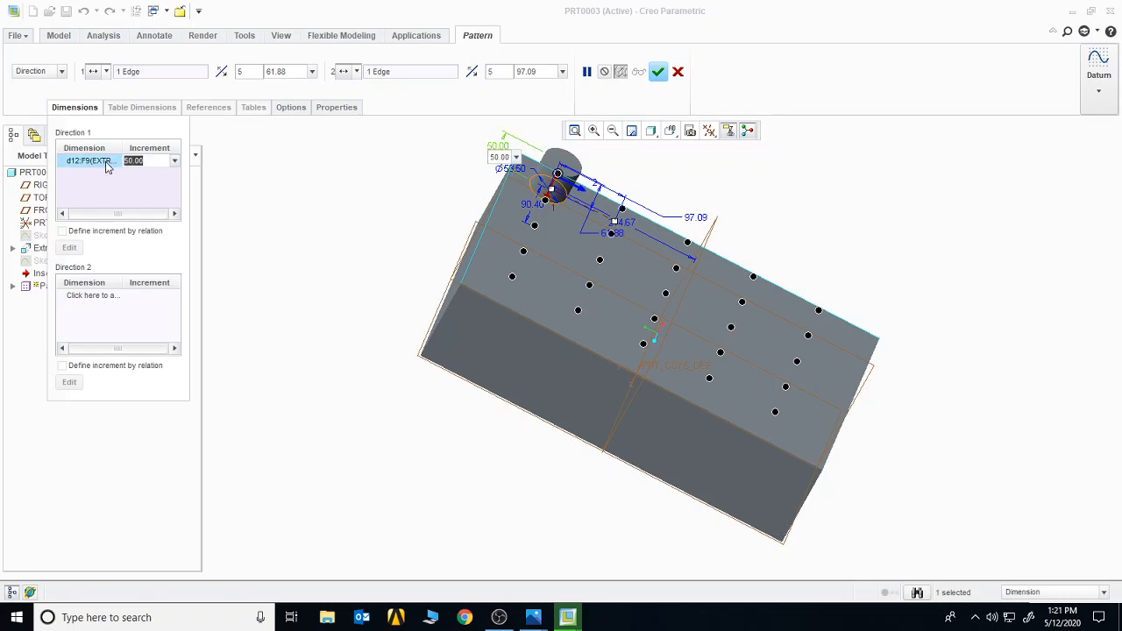
pyautogui.write('1')
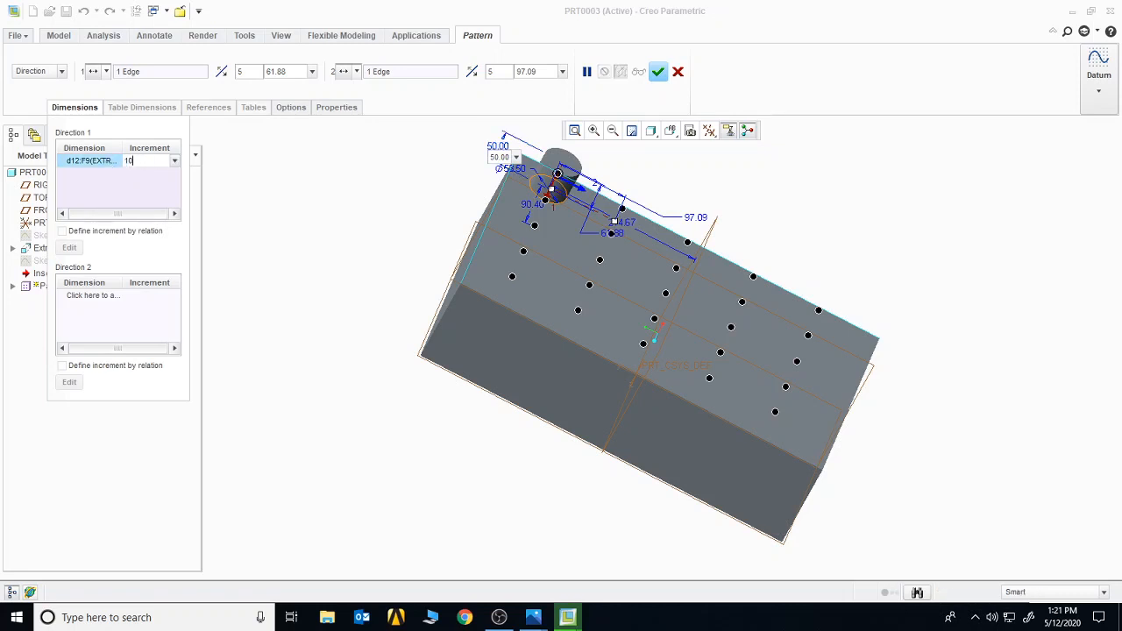
pyautogui.write('0')
pyautogui.click(107, 166)
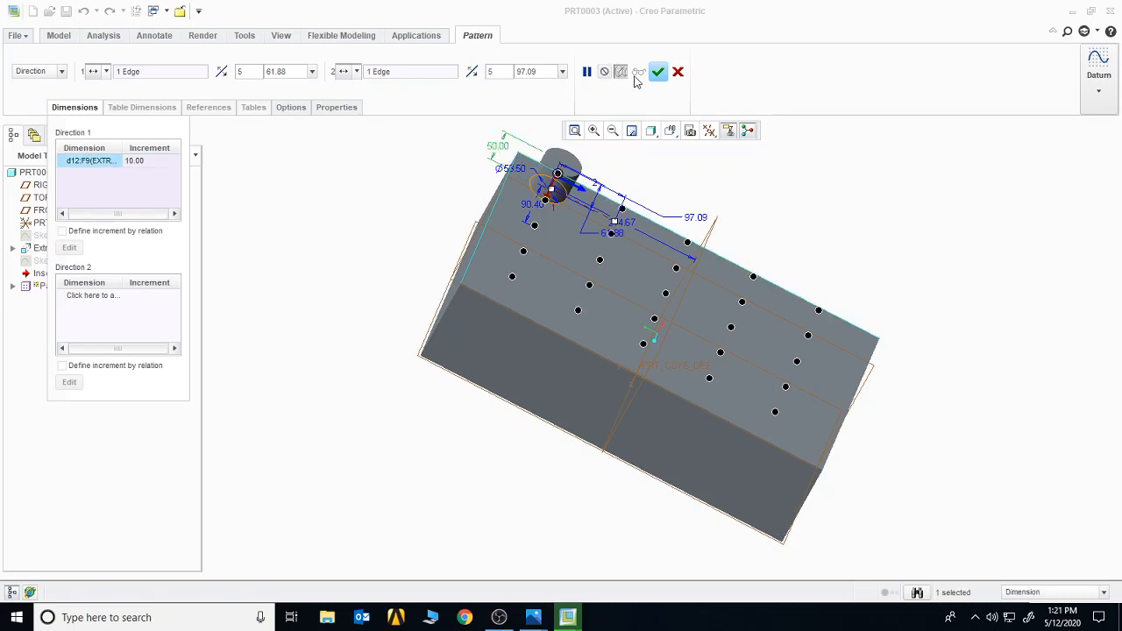
pyautogui.click(658, 71)
# Inspect the varying cylinder heights and delete the two-direction pattern, keeping the original cylinder
pyautogui.moveTo(446, 228); pyautogui.dragTo(338, 210, button='middle')
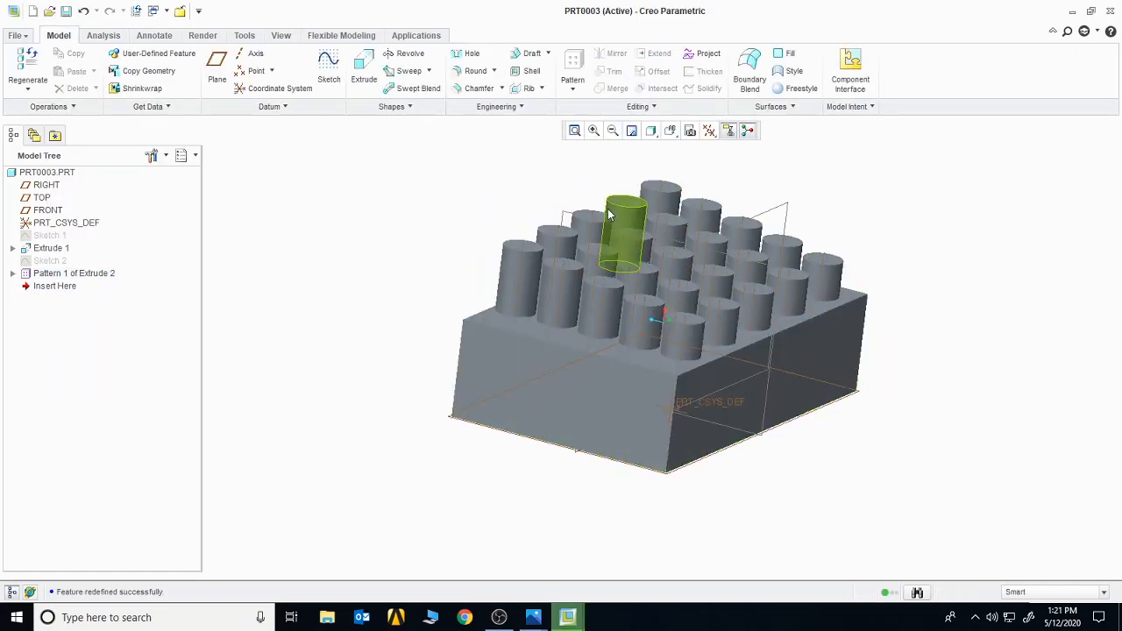
pyautogui.moveTo(890, 237); pyautogui.dragTo(819, 255, button='middle')
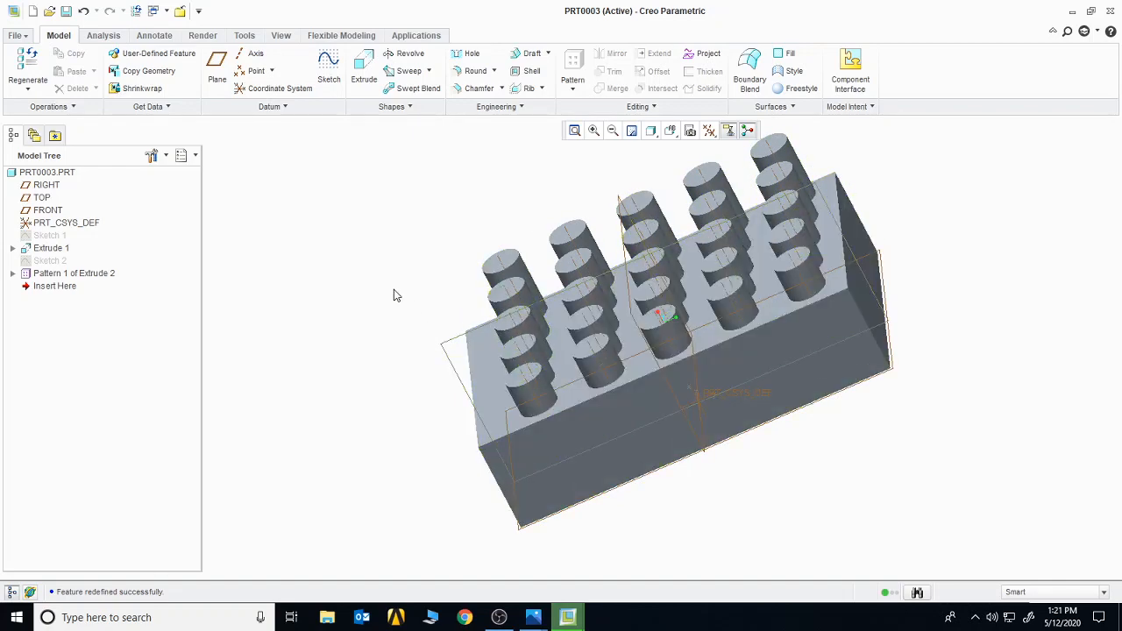
pyautogui.moveTo(393, 290); pyautogui.dragTo(466, 277, button='middle')
pyautogui.click(86, 273)
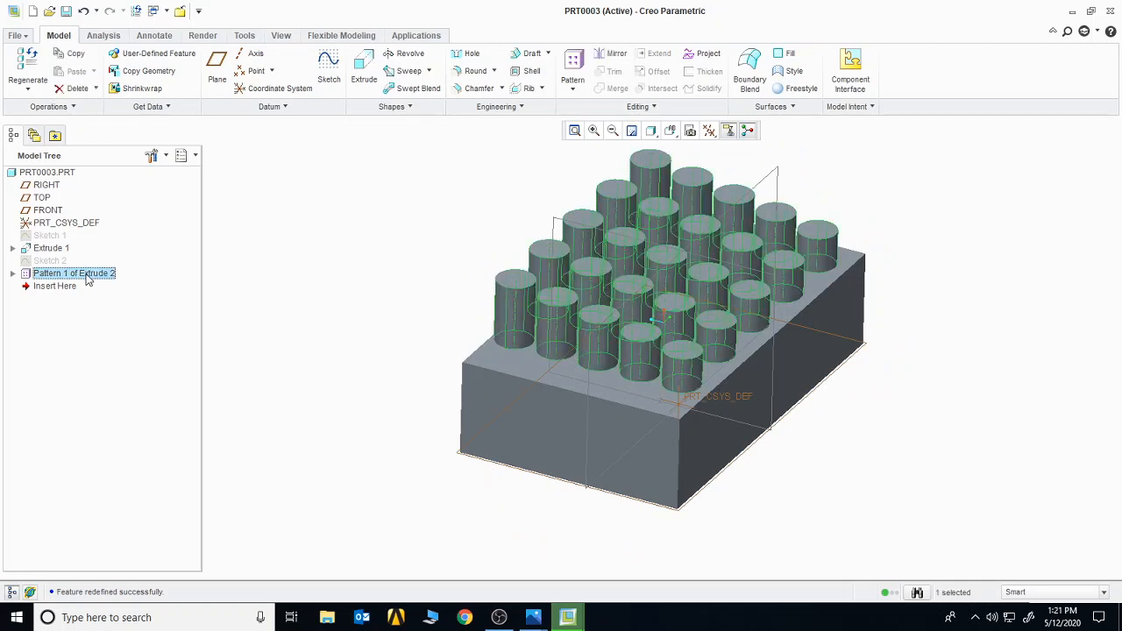
pyautogui.rightClick(87, 273)
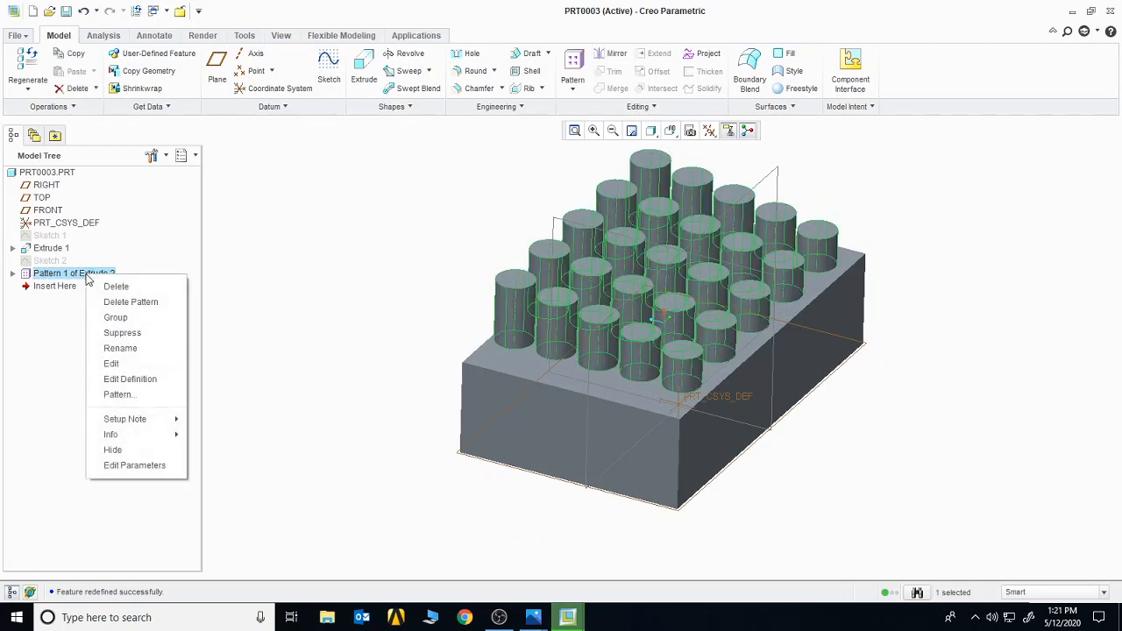
pyautogui.click(140, 302)
# Set up an Axis pattern of the remaining cylinder around the coordinate system axis perpendicular to the cylinder's face
pyautogui.click(51, 274)
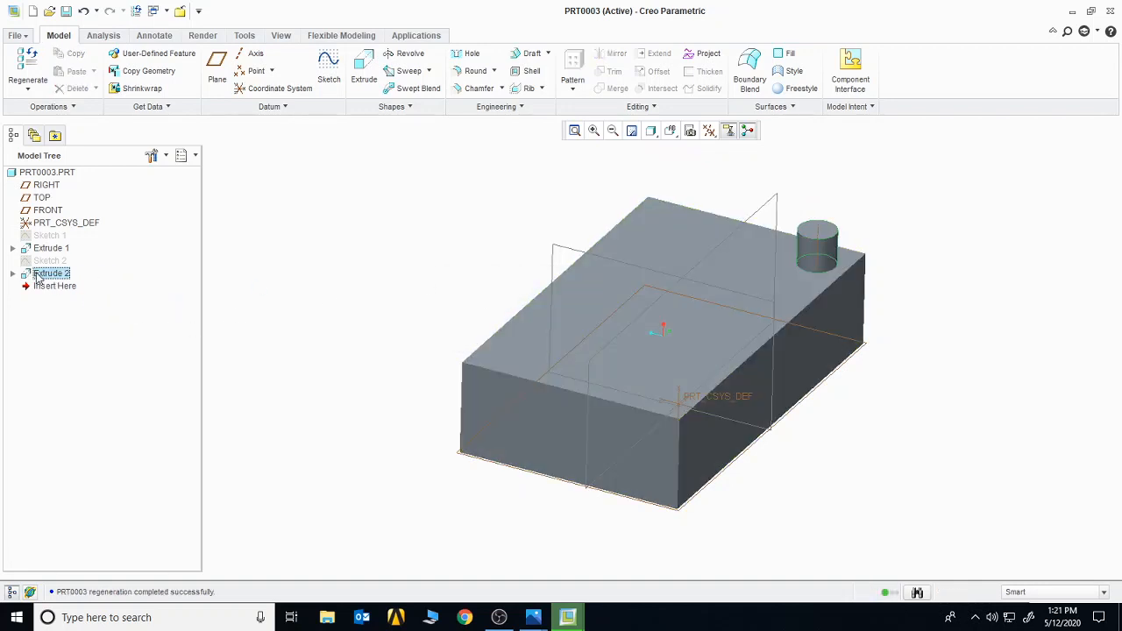
pyautogui.click(572, 68)
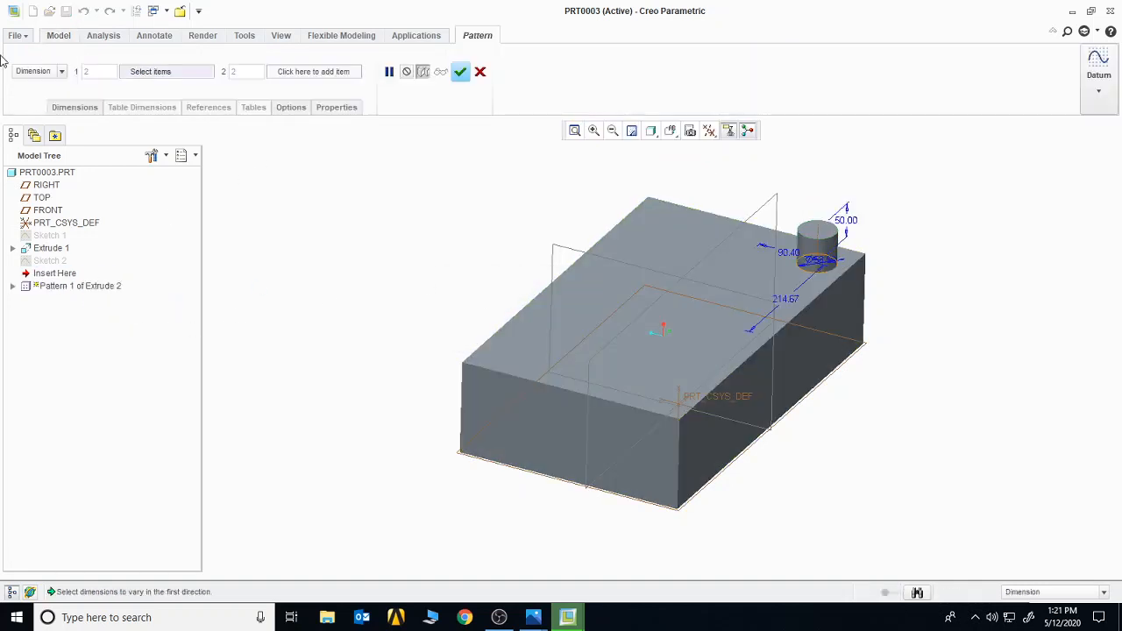
pyautogui.click(59, 72)
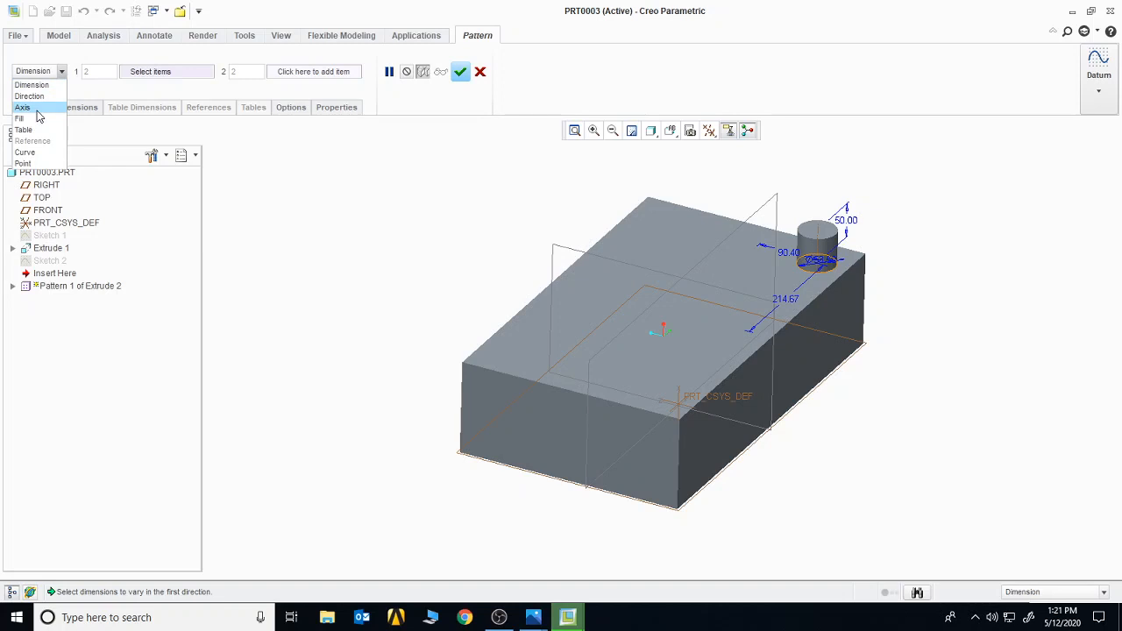
pyautogui.click(37, 109)
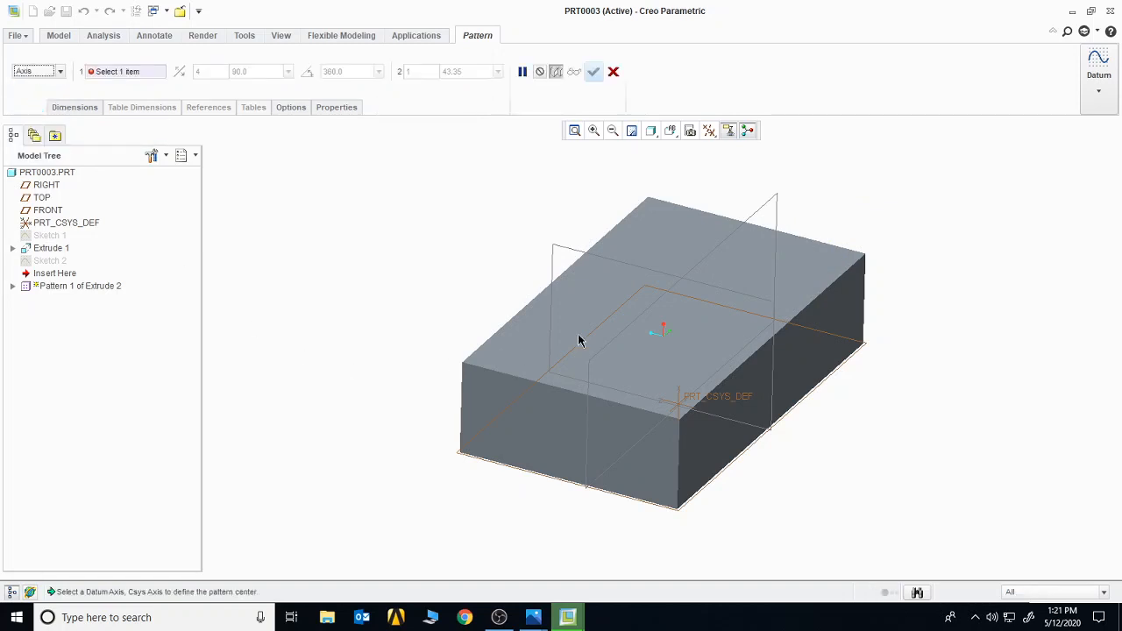
pyautogui.moveTo(663, 348)
pyautogui.mouseDown(button='middle')
pyautogui.moveTo(664, 334)
pyautogui.moveTo(678, 363)
pyautogui.mouseUp(button='middle')
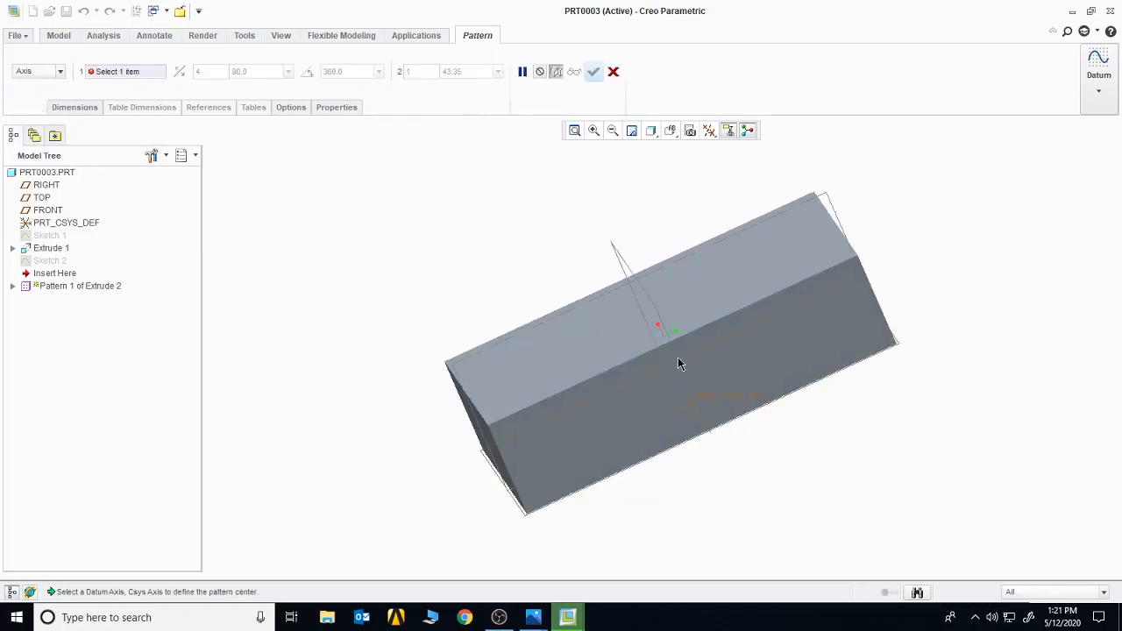
pyautogui.click(692, 407)
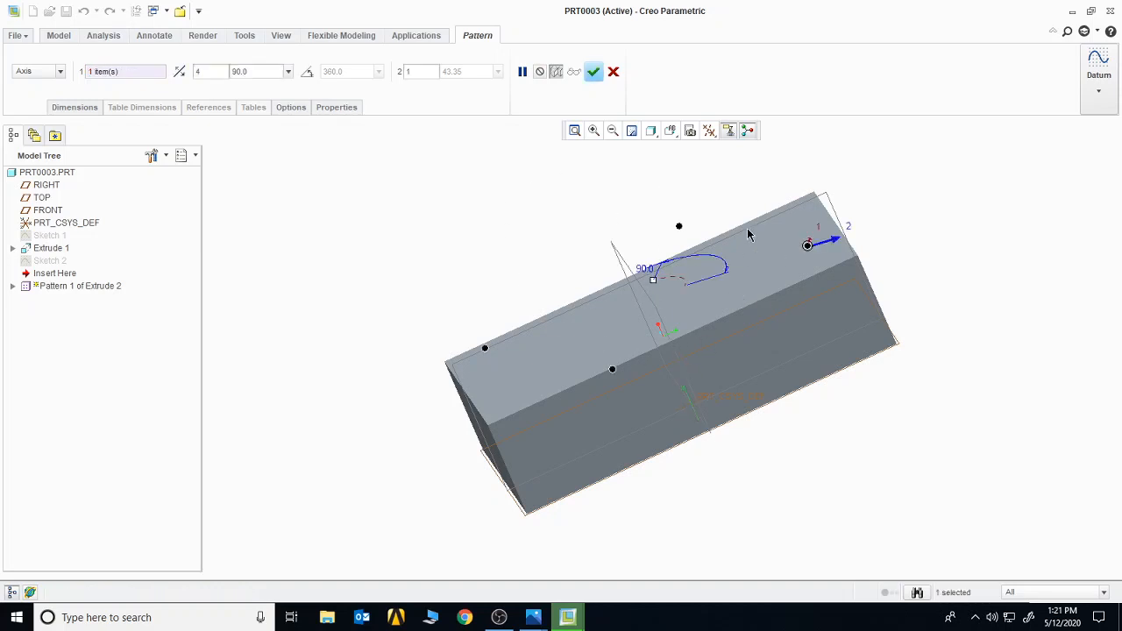
# Set the axis pattern to 8 members at an angular spacing of about 78° and complete it
pyautogui.moveTo(655, 283)
pyautogui.mouseDown()
pyautogui.moveTo(606, 295)
pyautogui.moveTo(637, 275)
pyautogui.moveTo(671, 280)
pyautogui.mouseUp()
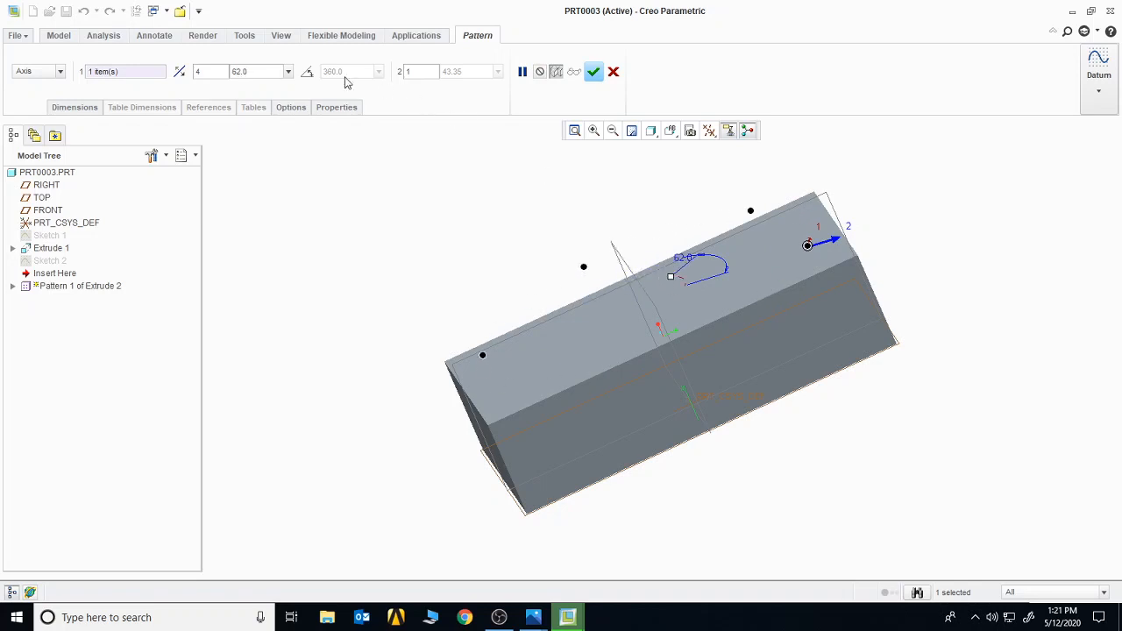
pyautogui.moveTo(214, 72); pyautogui.dragTo(194, 78)
pyautogui.write('8')
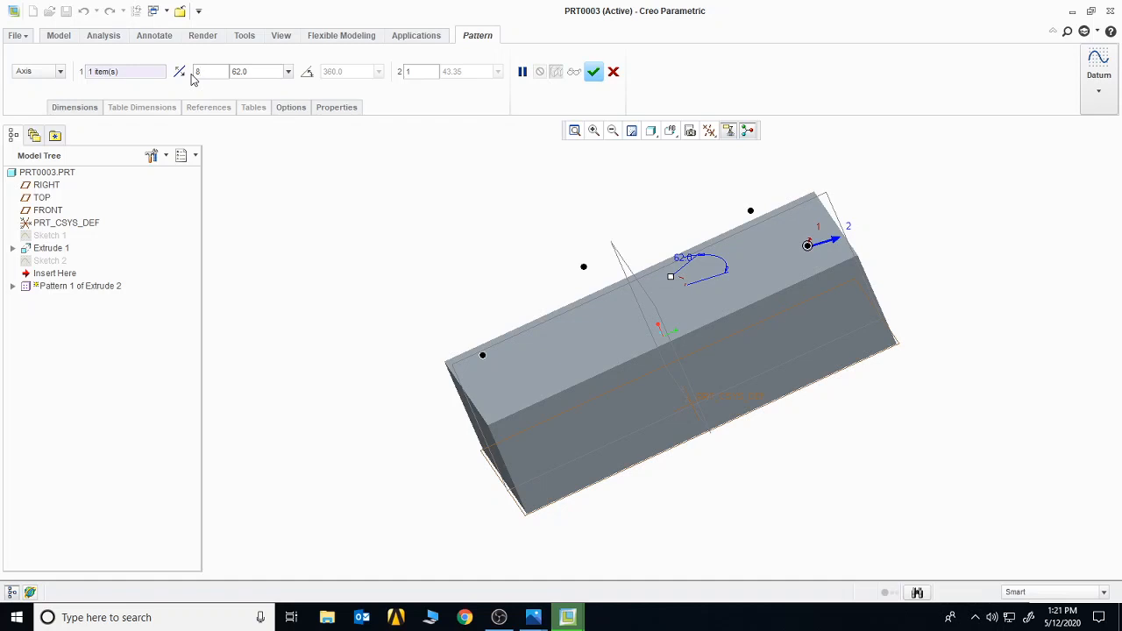
pyautogui.press('Return')
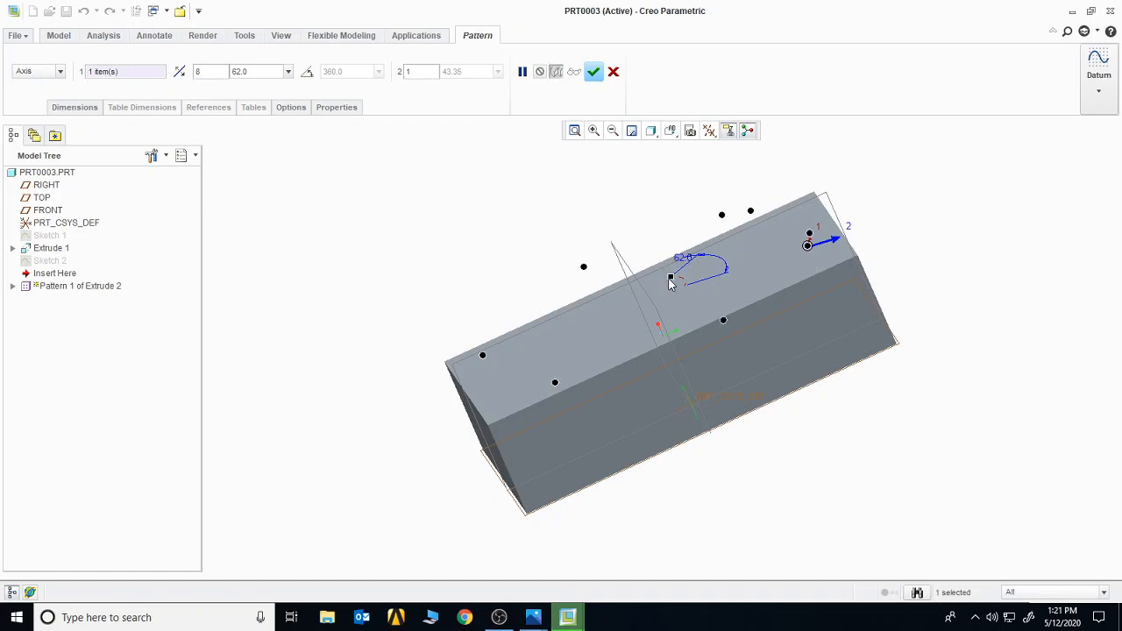
pyautogui.moveTo(670, 278); pyautogui.dragTo(662, 278)
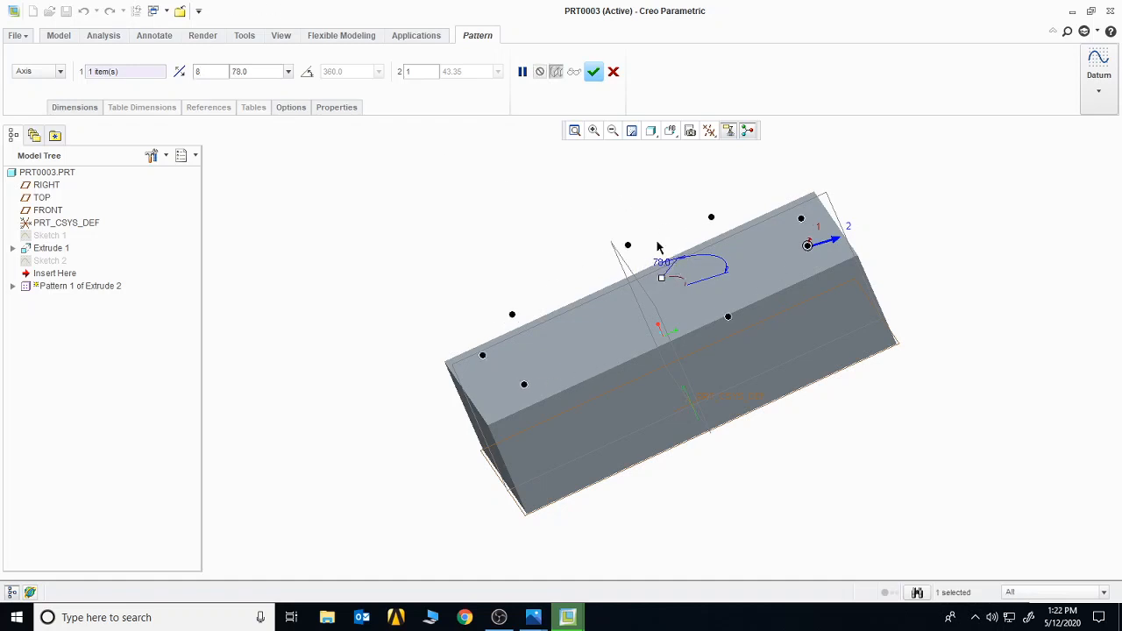
pyautogui.click(594, 71)
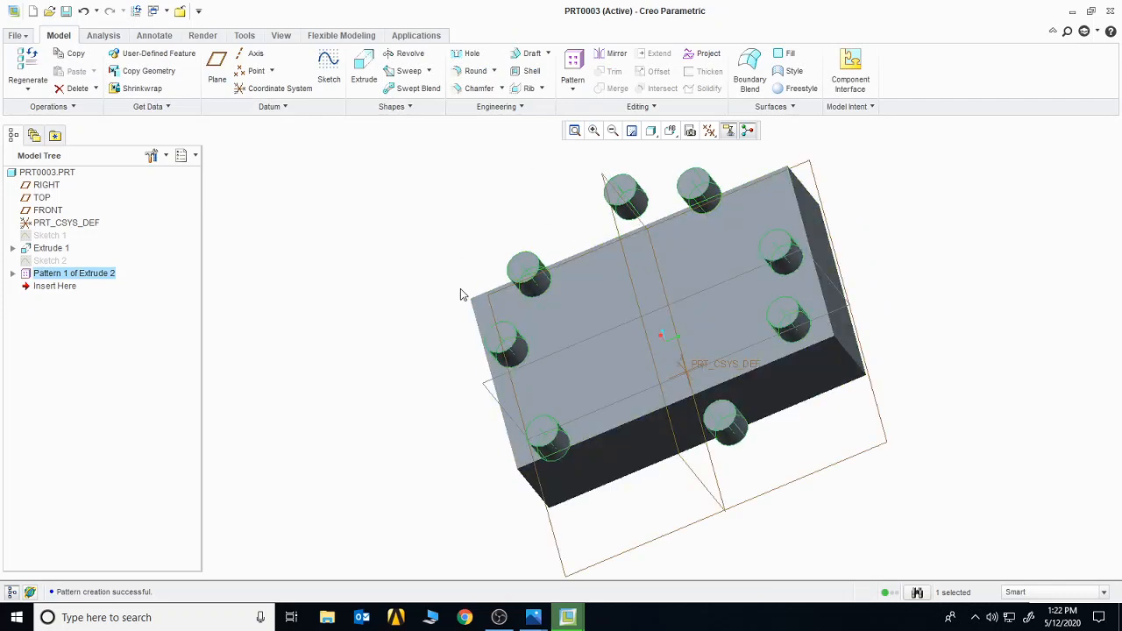
# Delete the eight-member axis pattern, keeping the original cylinder
pyautogui.click(88, 274)
pyautogui.rightClick(89, 275)
pyautogui.click(191, 265)
pyautogui.rightClick(89, 274)
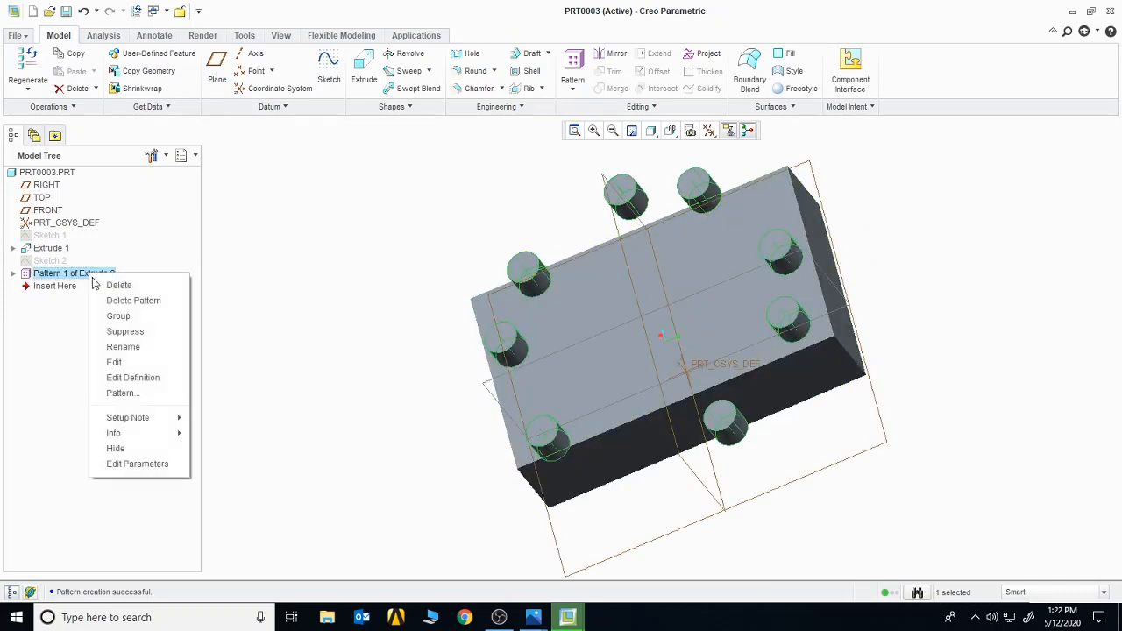
pyautogui.click(151, 303)
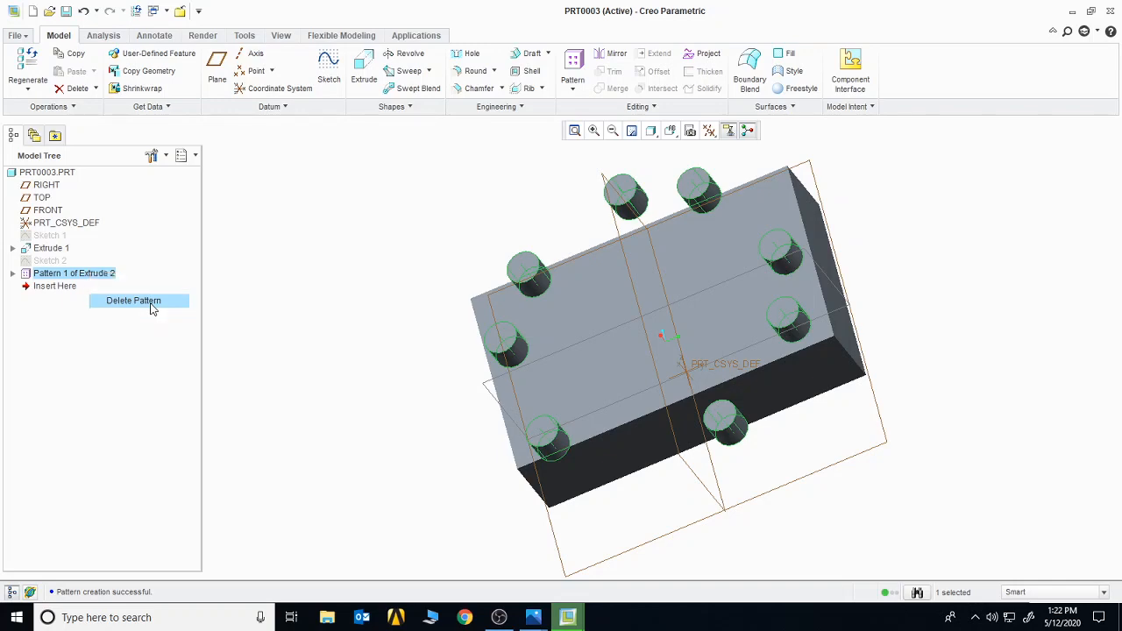
# Create a datum axis normal to the block's top face, about 184.17 and 258.51 from two edges, and reorder it before Extrude 2
pyautogui.moveTo(539, 302); pyautogui.dragTo(464, 321, button='middle')
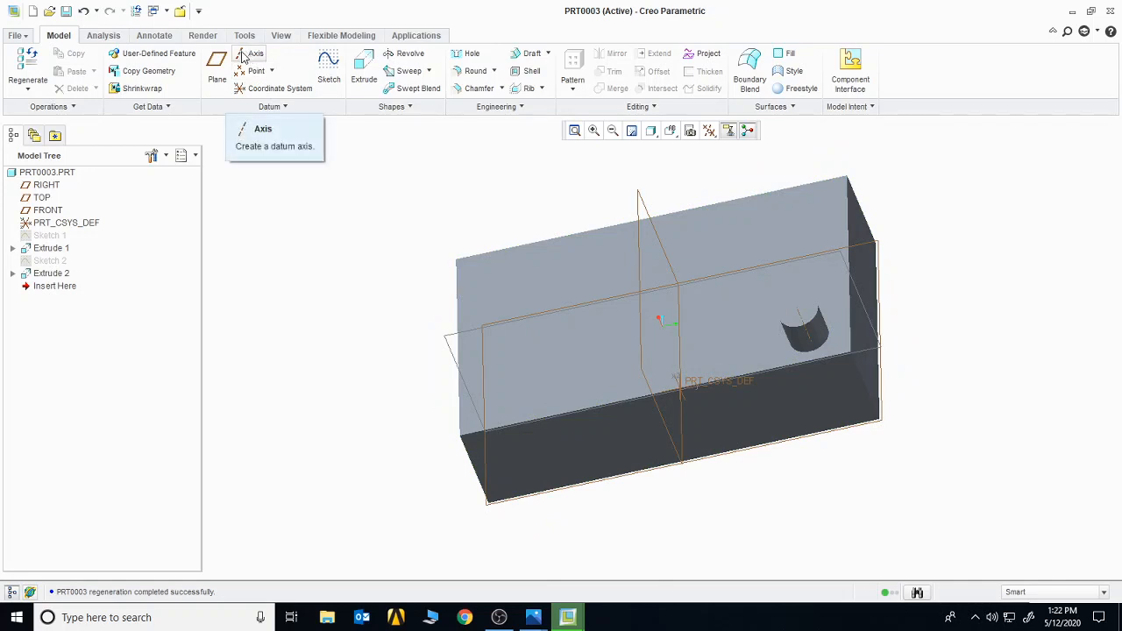
pyautogui.click(244, 56)
pyautogui.click(620, 291)
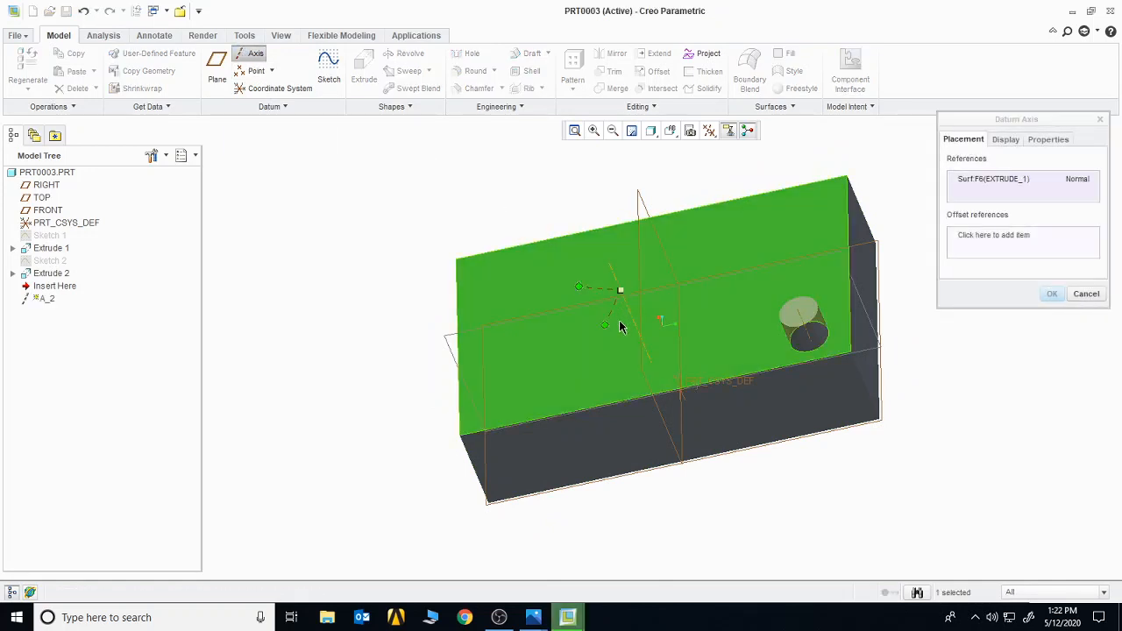
pyautogui.moveTo(604, 328); pyautogui.dragTo(622, 400)
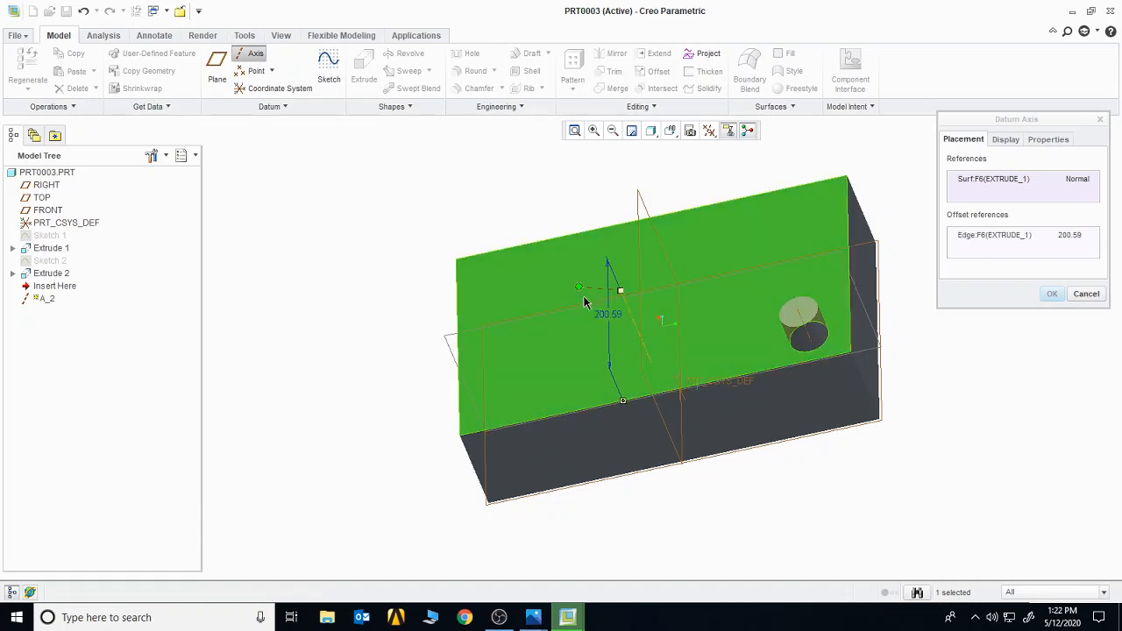
pyautogui.moveTo(579, 287); pyautogui.dragTo(457, 325)
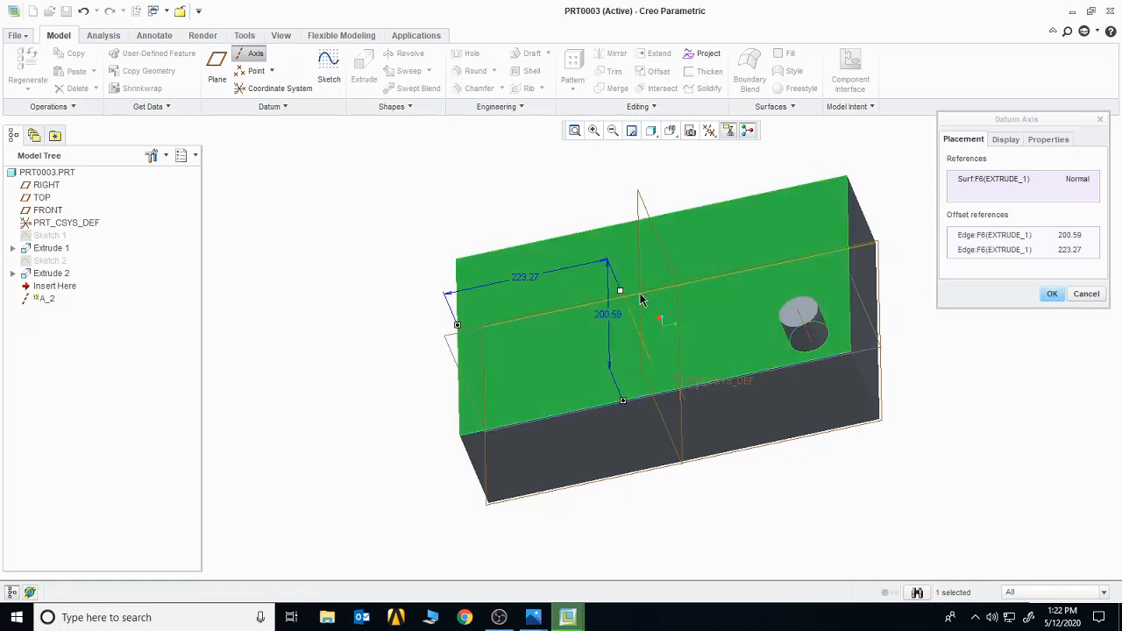
pyautogui.moveTo(621, 292); pyautogui.dragTo(646, 294)
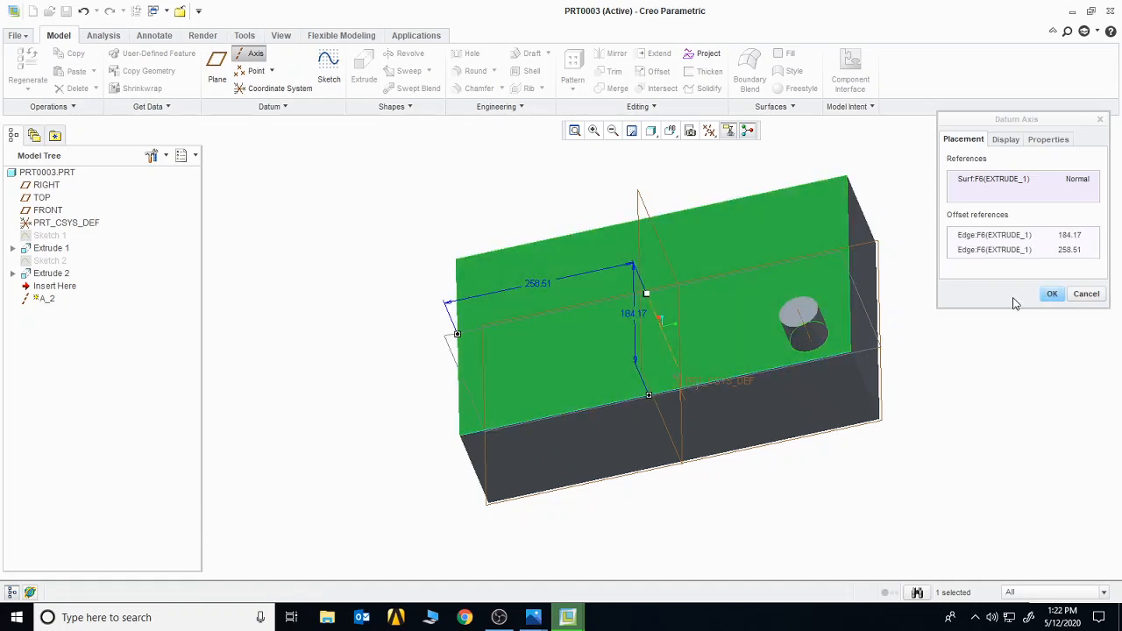
pyautogui.click(1053, 294)
pyautogui.moveTo(599, 300); pyautogui.dragTo(433, 193, button='middle')
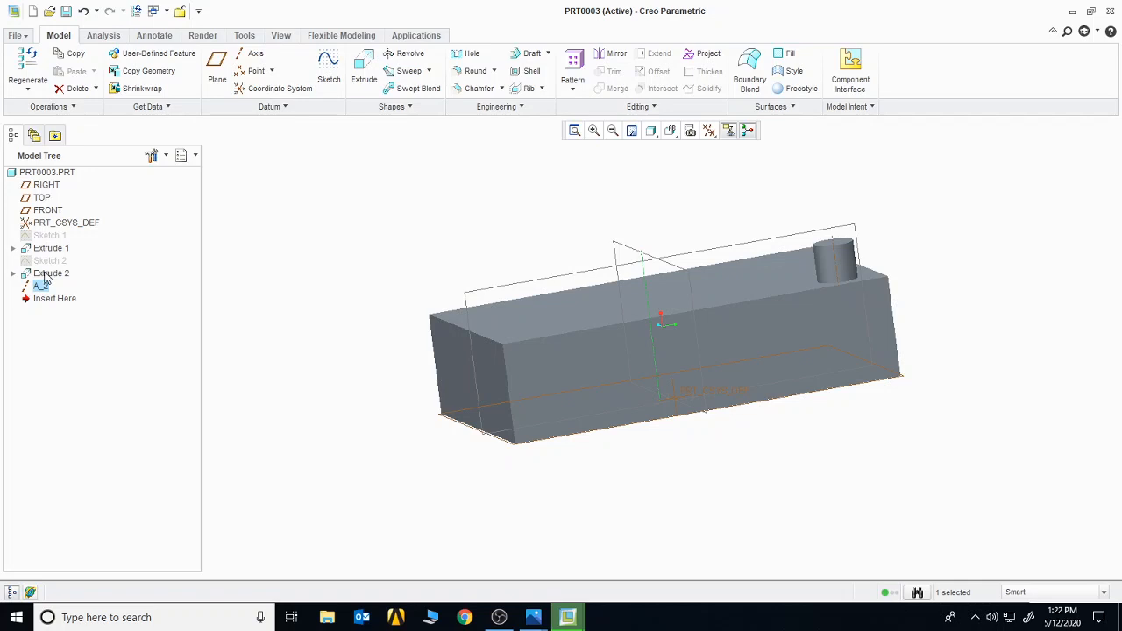
pyautogui.moveTo(44, 277); pyautogui.dragTo(42, 295)
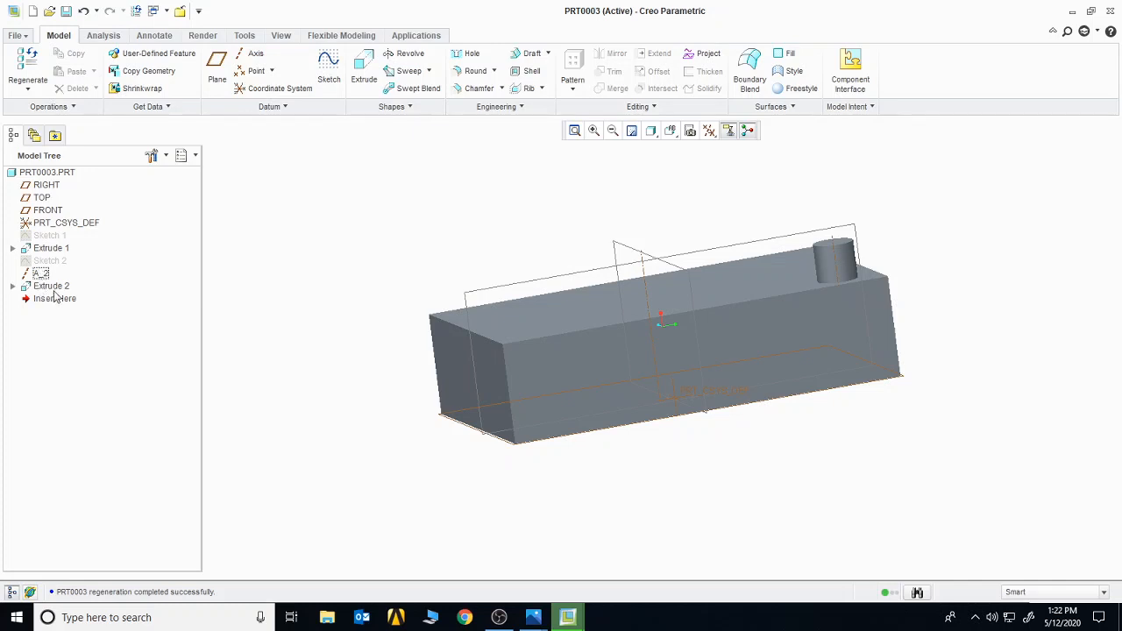
# Set up an Axis pattern of the cylinder around the datum axis on the block's top face
pyautogui.click(50, 286)
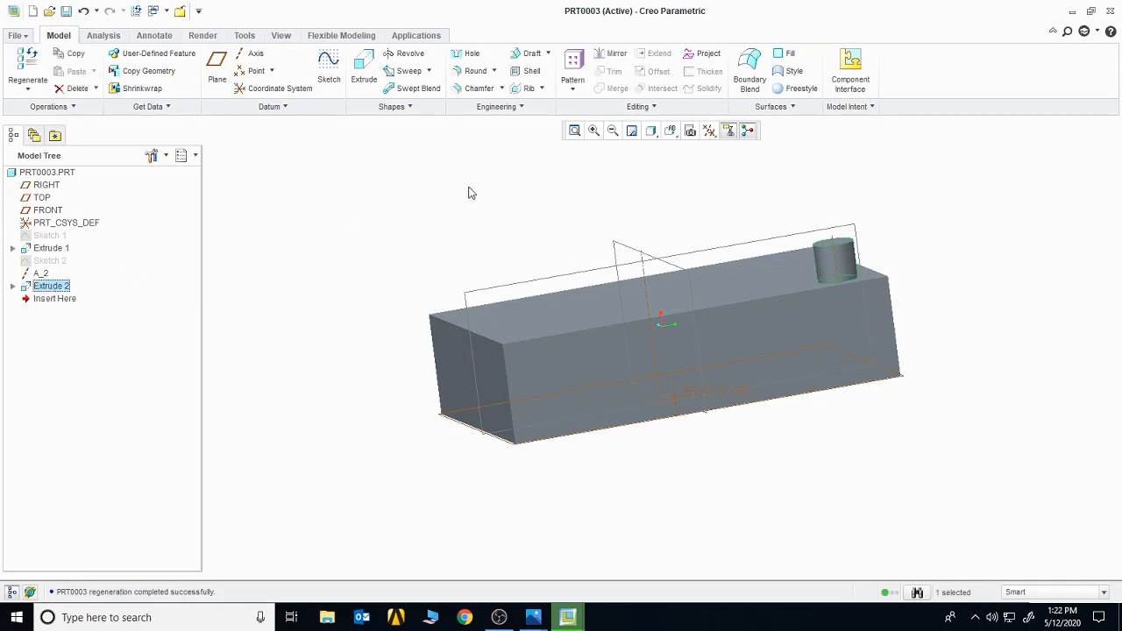
pyautogui.click(574, 68)
pyautogui.click(61, 71)
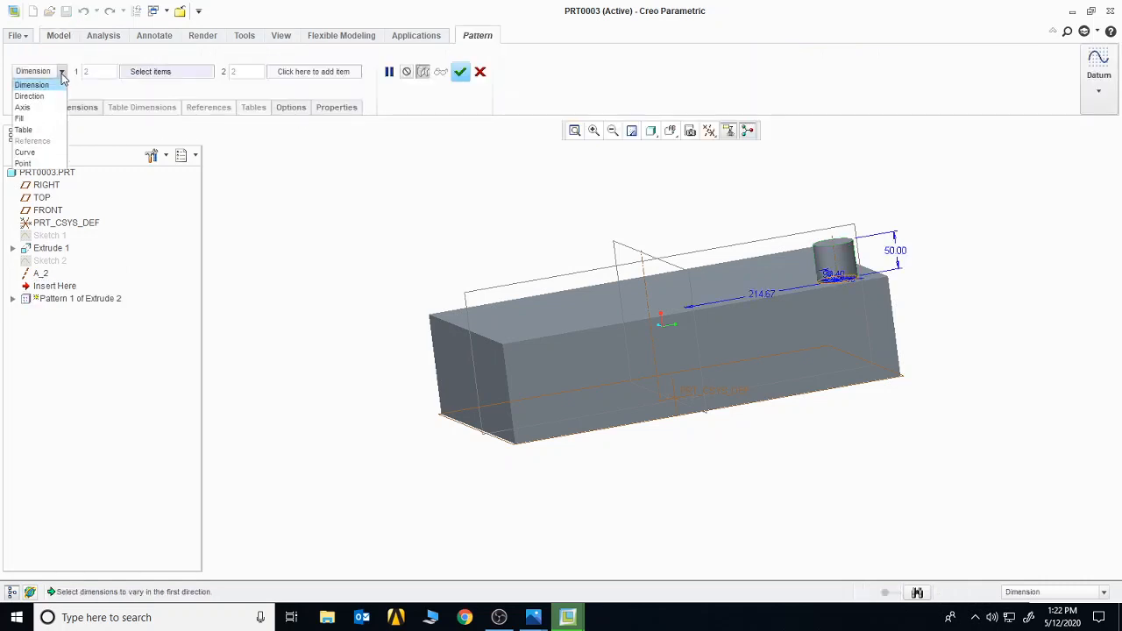
pyautogui.click(23, 107)
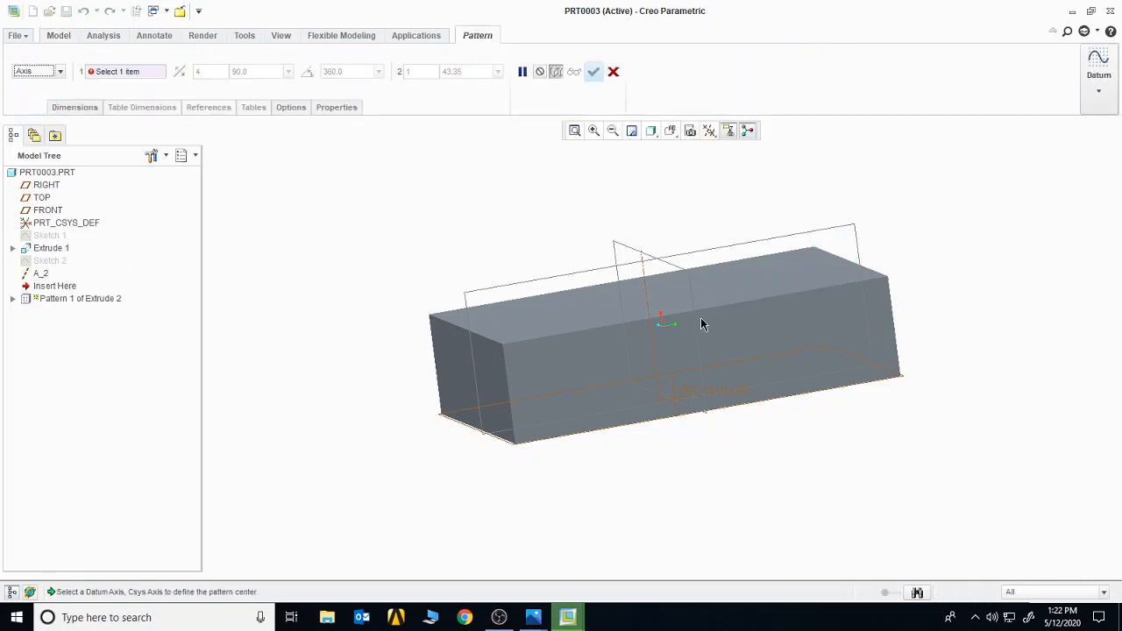
pyautogui.click(645, 293)
# Set the pattern around the datum axis to 8 members, adjust the angular spacing and complete it
pyautogui.moveTo(221, 73); pyautogui.dragTo(184, 76)
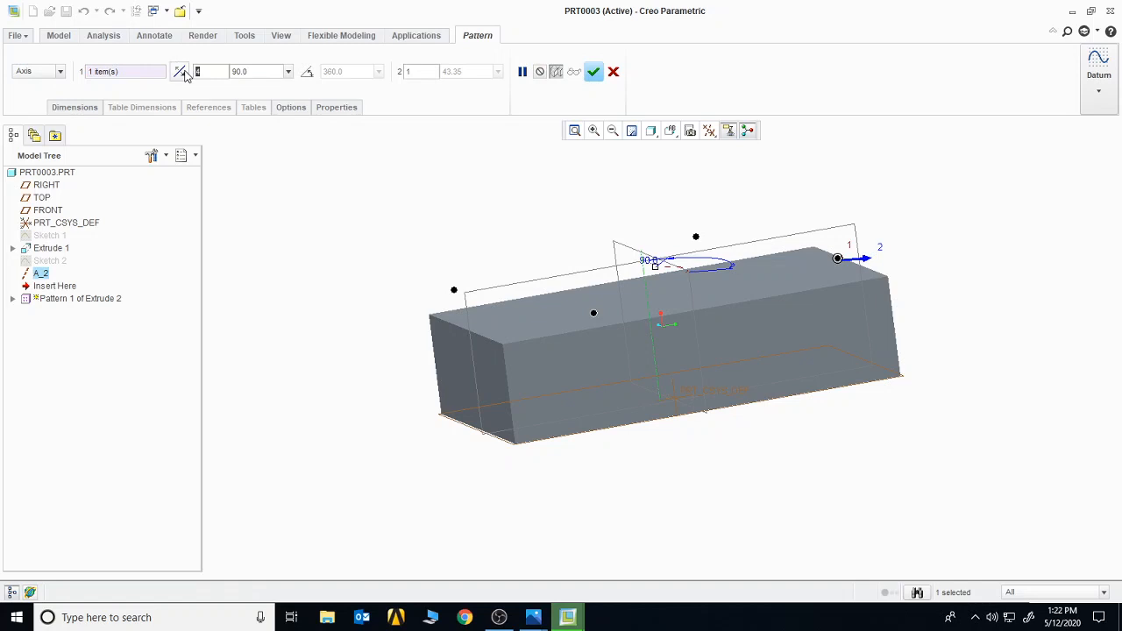
pyautogui.write('8')
pyautogui.moveTo(656, 269); pyautogui.dragTo(675, 258)
pyautogui.click(594, 71)
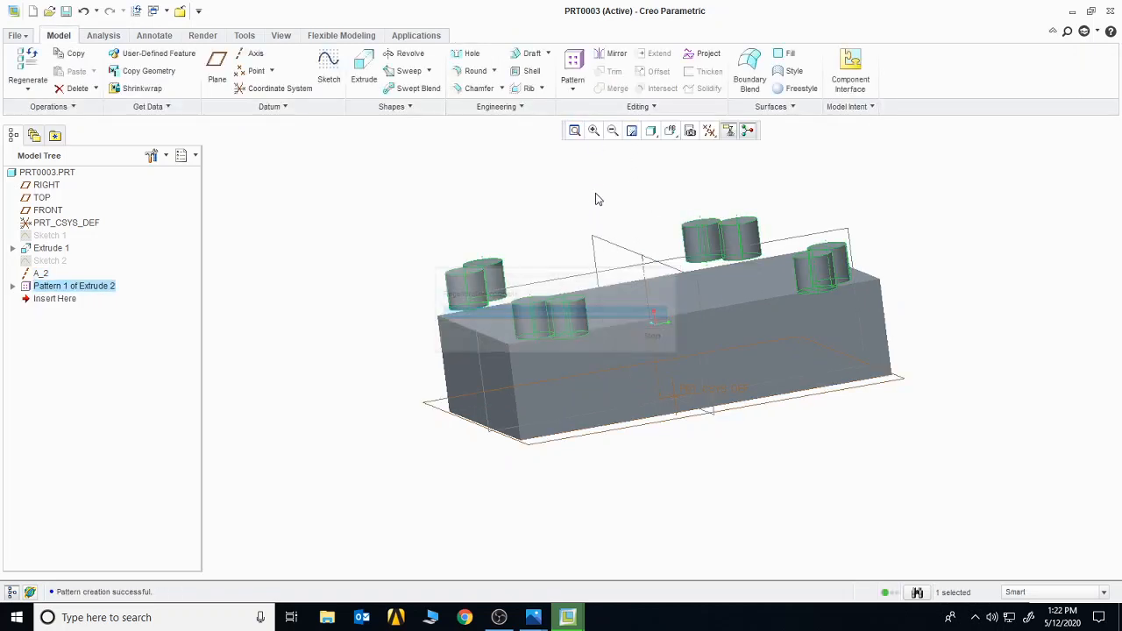
# Delete the pattern around the datum axis, keeping the original cylinder
pyautogui.moveTo(596, 197); pyautogui.dragTo(599, 219, button='middle')
pyautogui.doubleClick(104, 287)
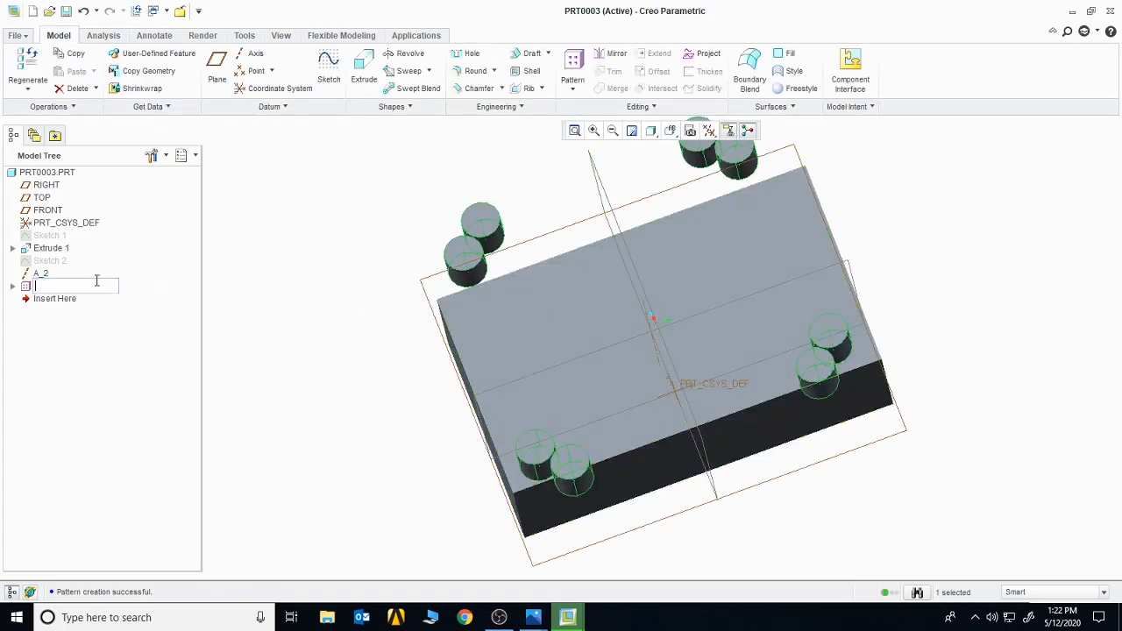
pyautogui.rightClick(98, 286)
pyautogui.press('Escape')
pyautogui.rightClick(91, 287)
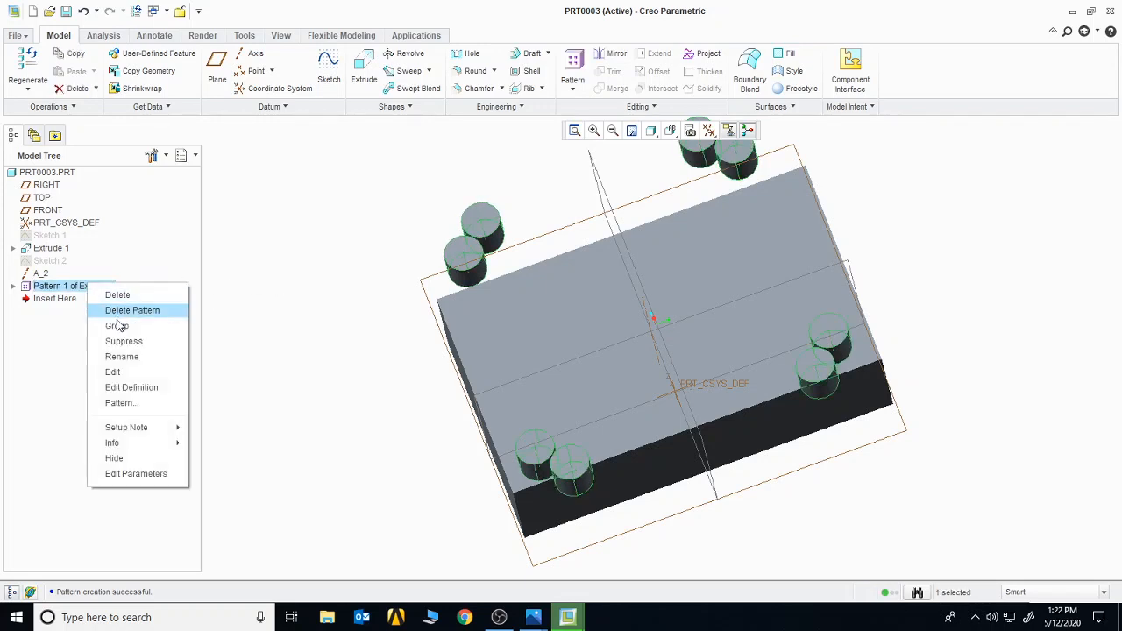
pyautogui.click(133, 310)
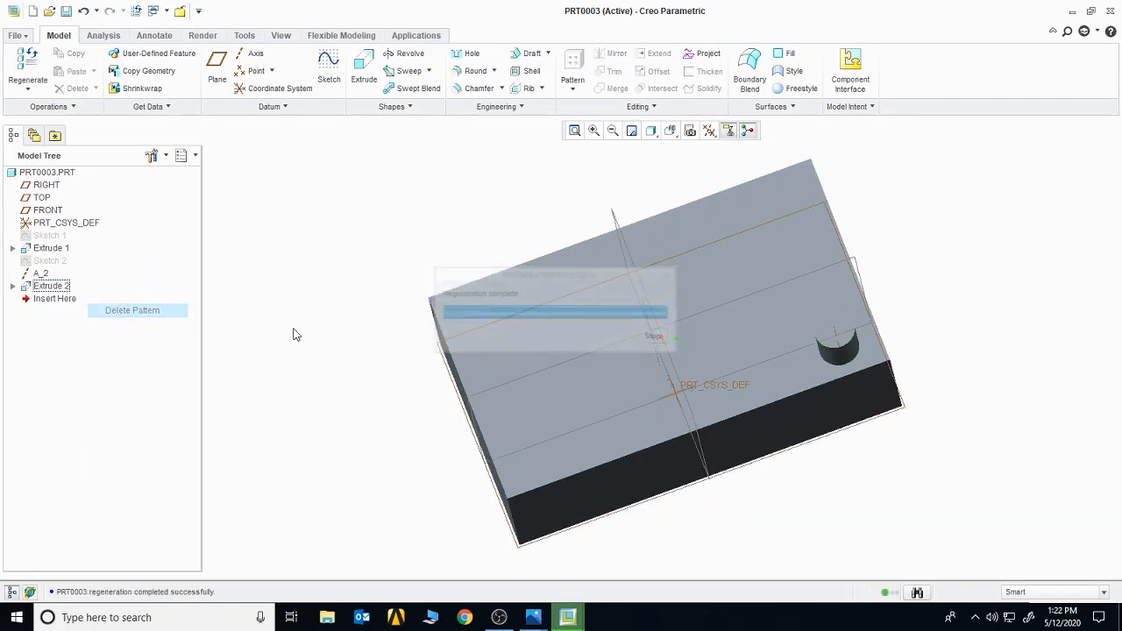
# Set up a Fill pattern of the cylinder and begin its internal sketch on the block's top face, using the TOP plane as reference
pyautogui.click(61, 288)
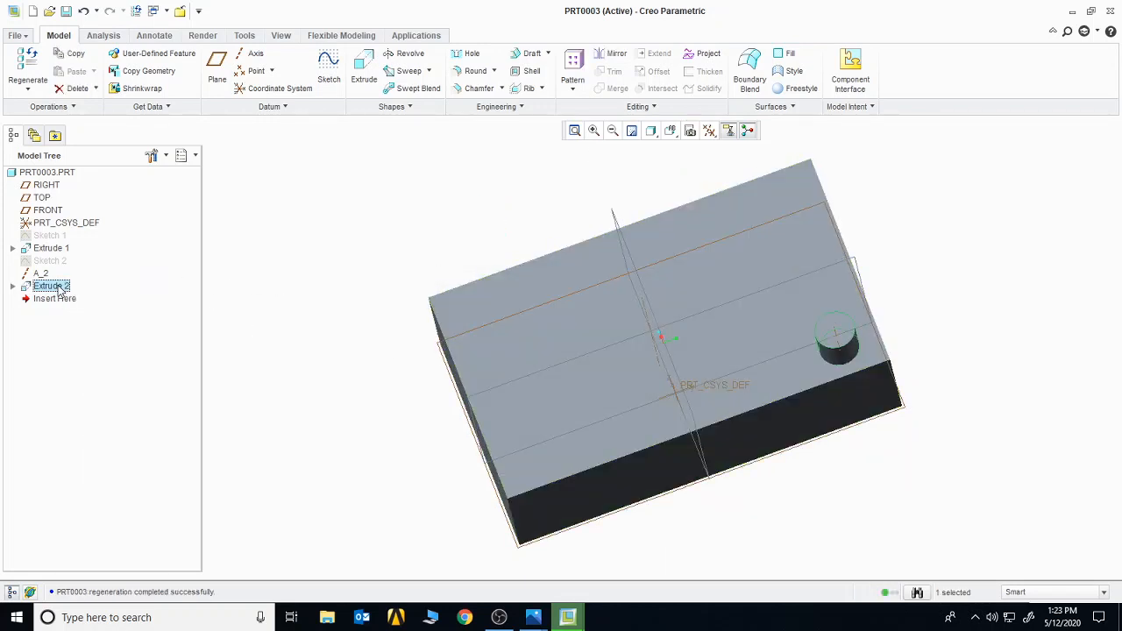
pyautogui.click(578, 63)
pyautogui.click(62, 71)
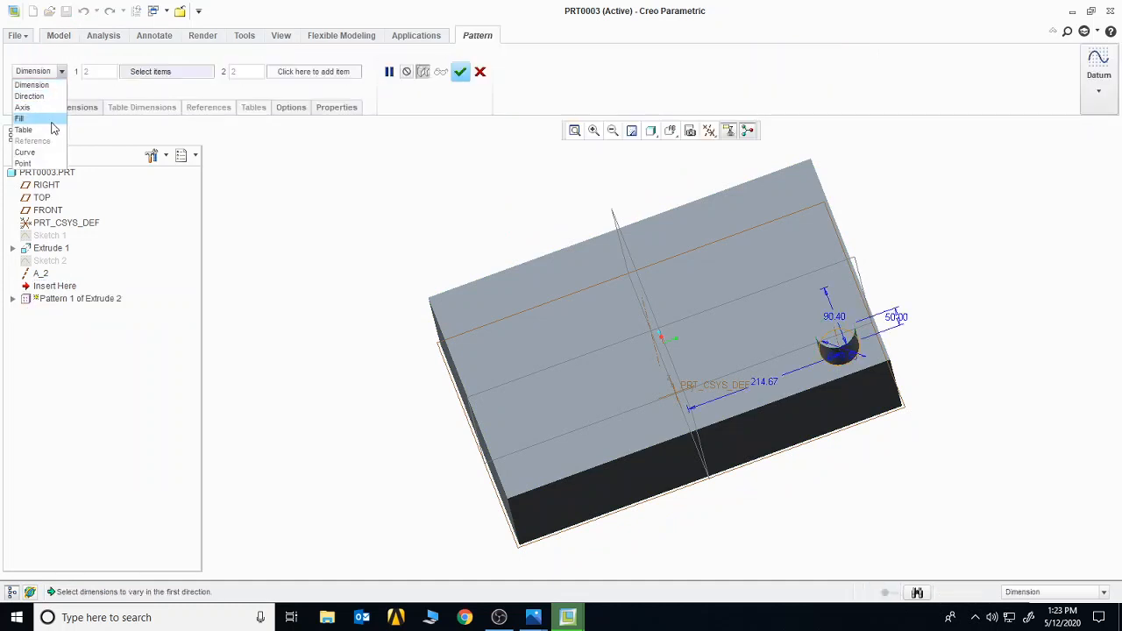
pyautogui.click(21, 119)
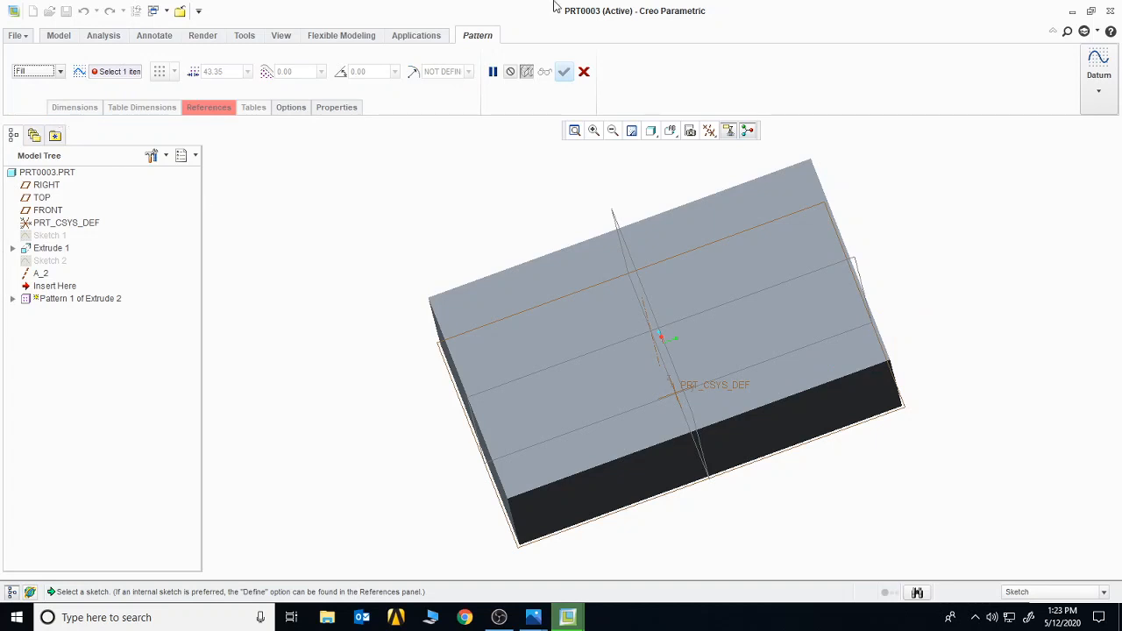
pyautogui.click(221, 107)
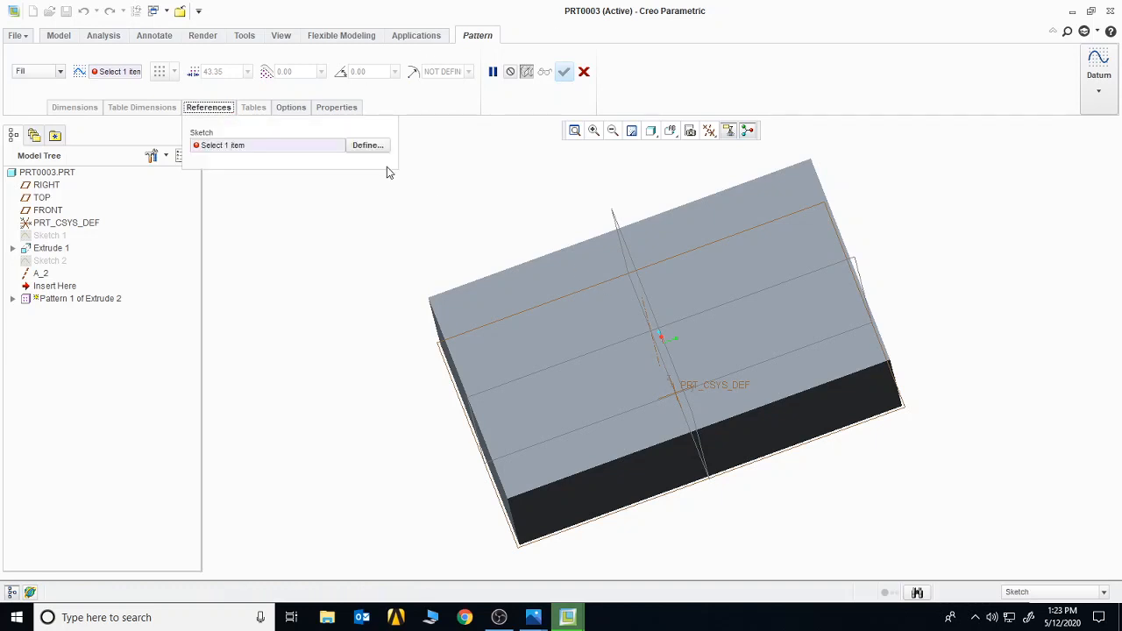
pyautogui.click(367, 145)
pyautogui.click(559, 296)
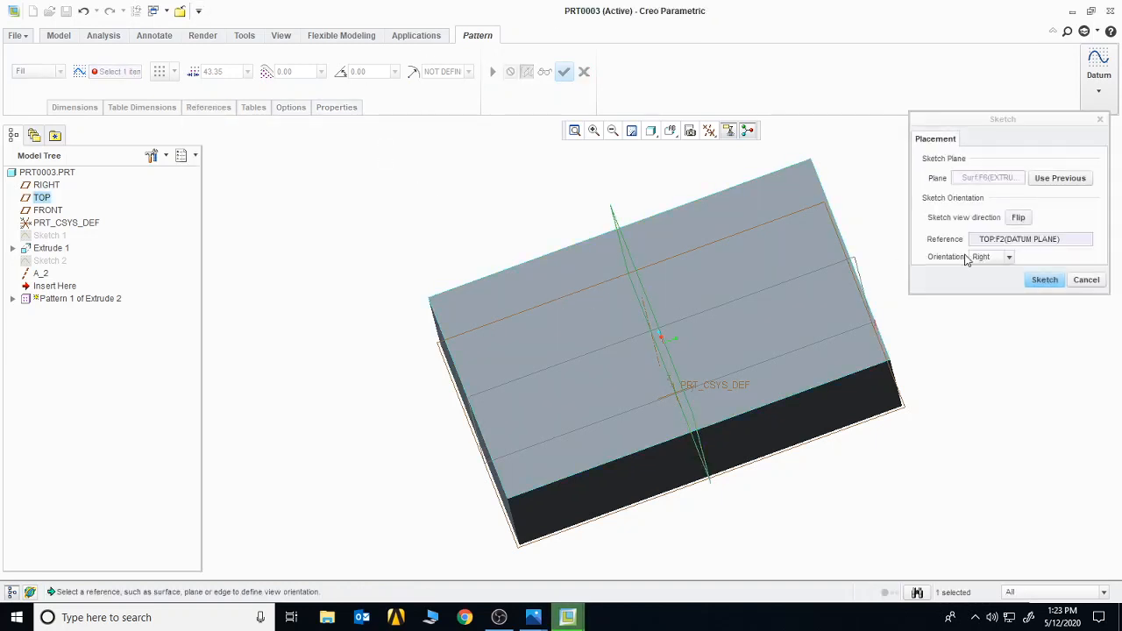
pyautogui.click(1043, 280)
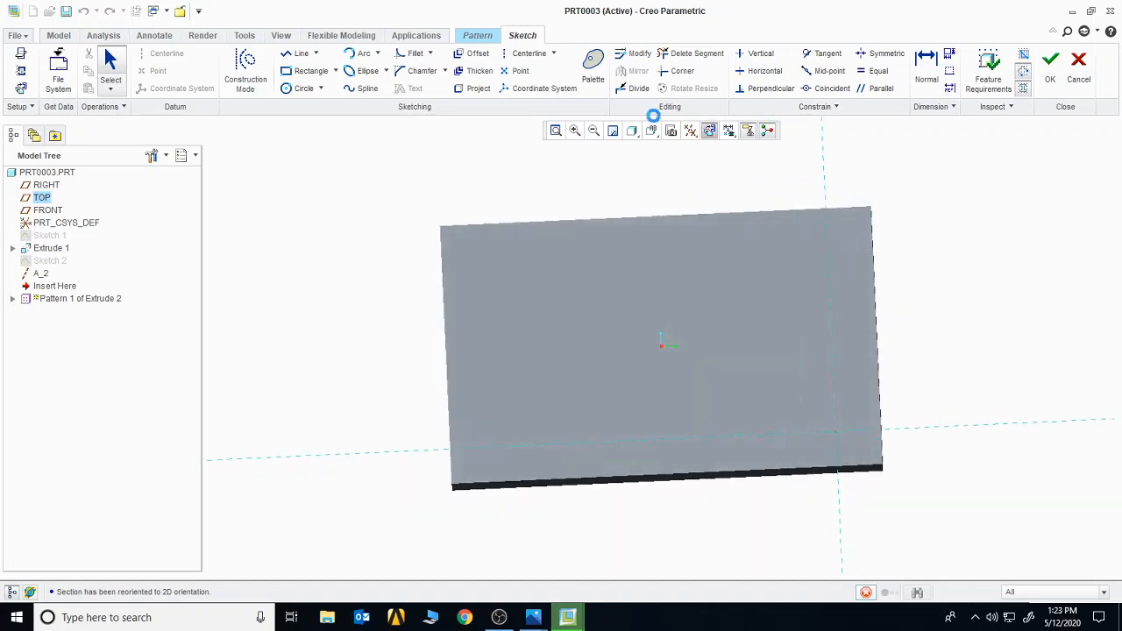
# Sketch a rectangle across the half of the top face away from the cylinder as the fill area and finish the sketch
pyautogui.click(311, 70)
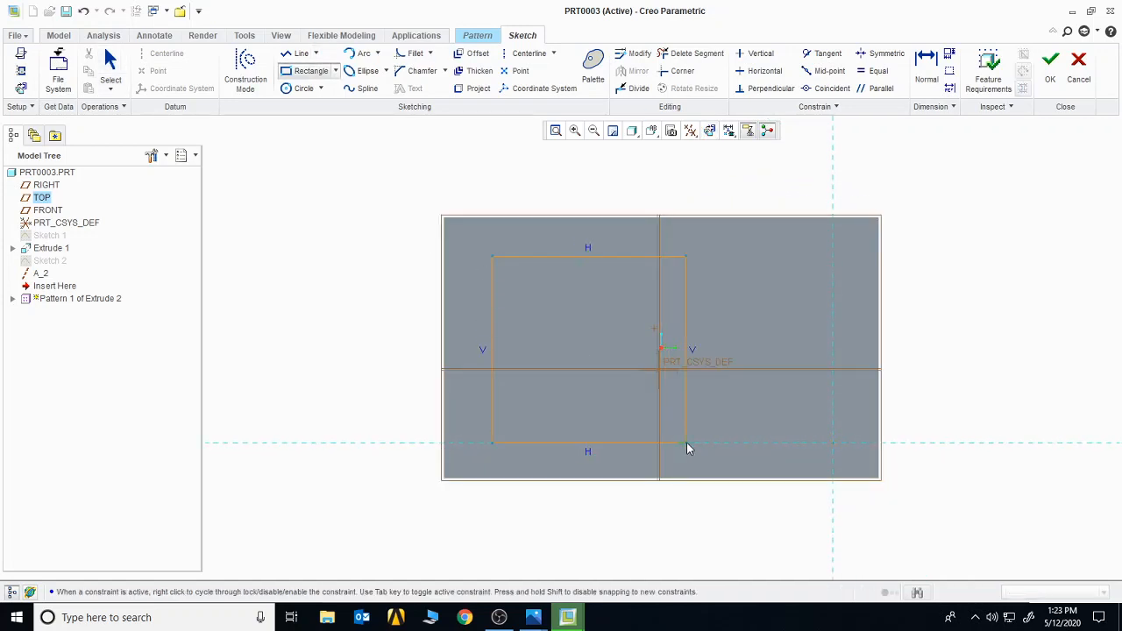
pyautogui.click(1051, 60)
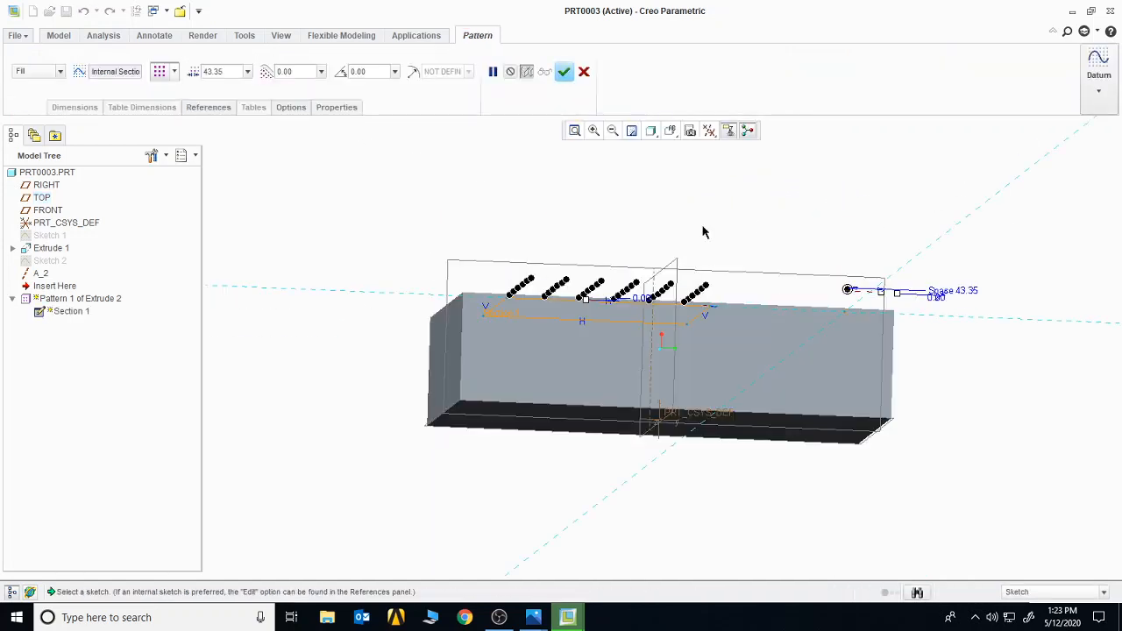
pyautogui.moveTo(703, 231); pyautogui.dragTo(463, 395, button='middle')
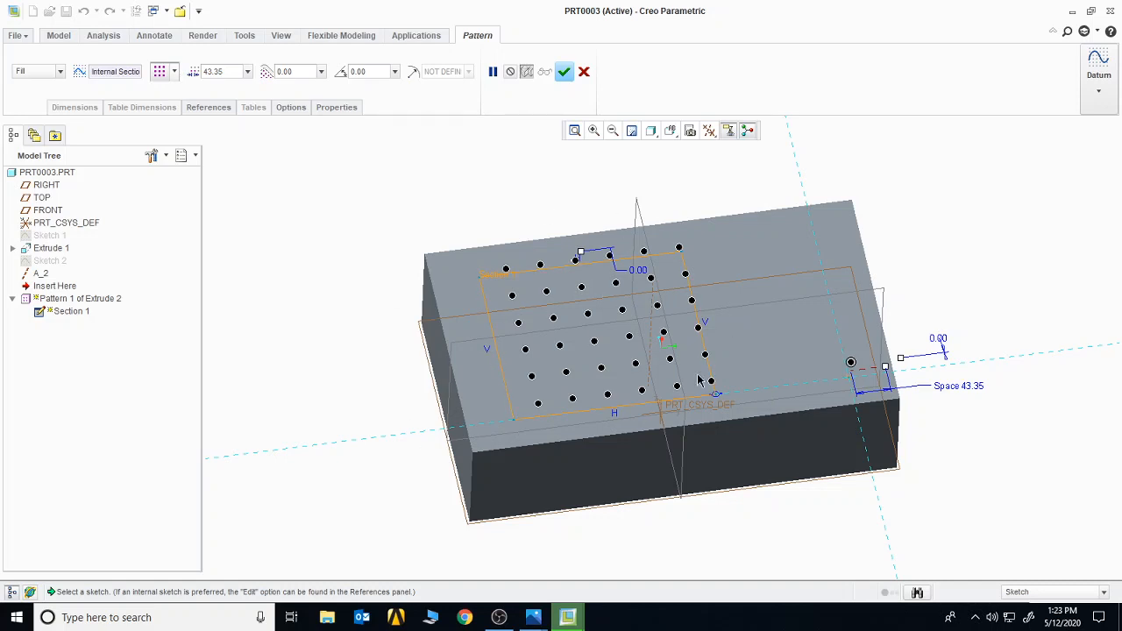
# Preview the diamond, hexagon, circle and spiral layouts for the fill pattern, and return to the square grid
pyautogui.click(175, 71)
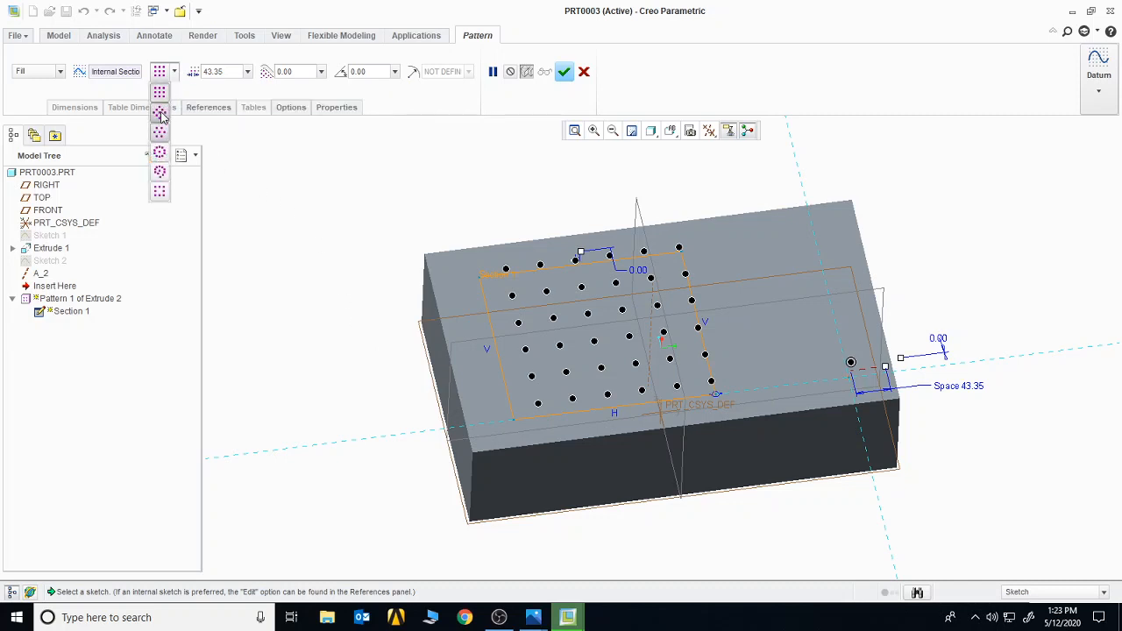
pyautogui.click(159, 112)
pyautogui.click(175, 72)
pyautogui.click(160, 133)
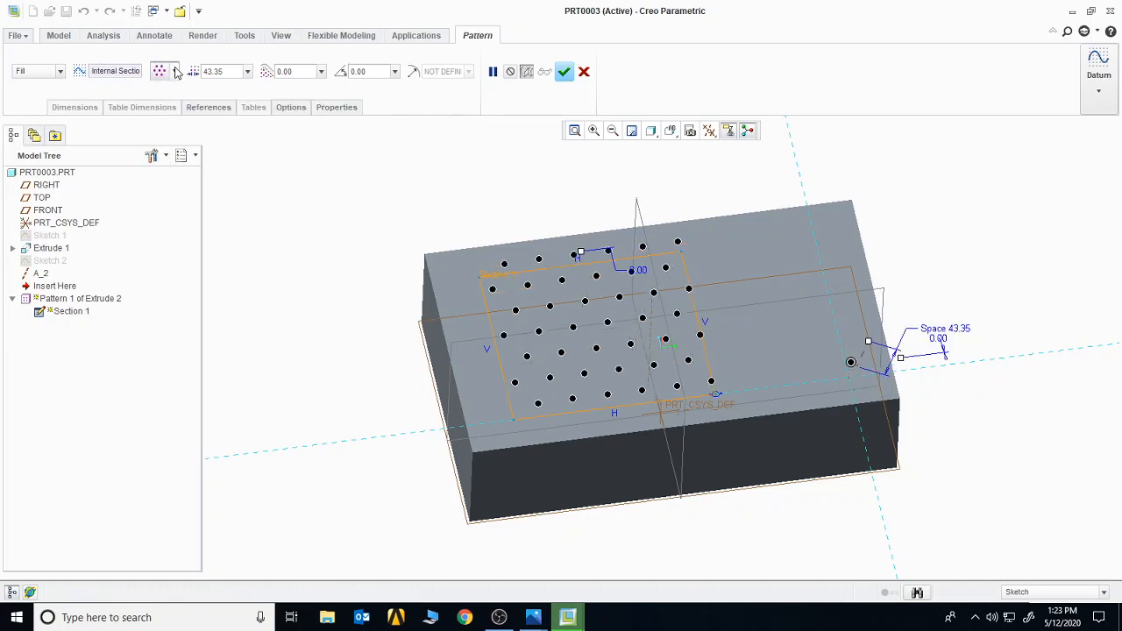
pyautogui.click(174, 72)
pyautogui.click(161, 152)
pyautogui.click(175, 71)
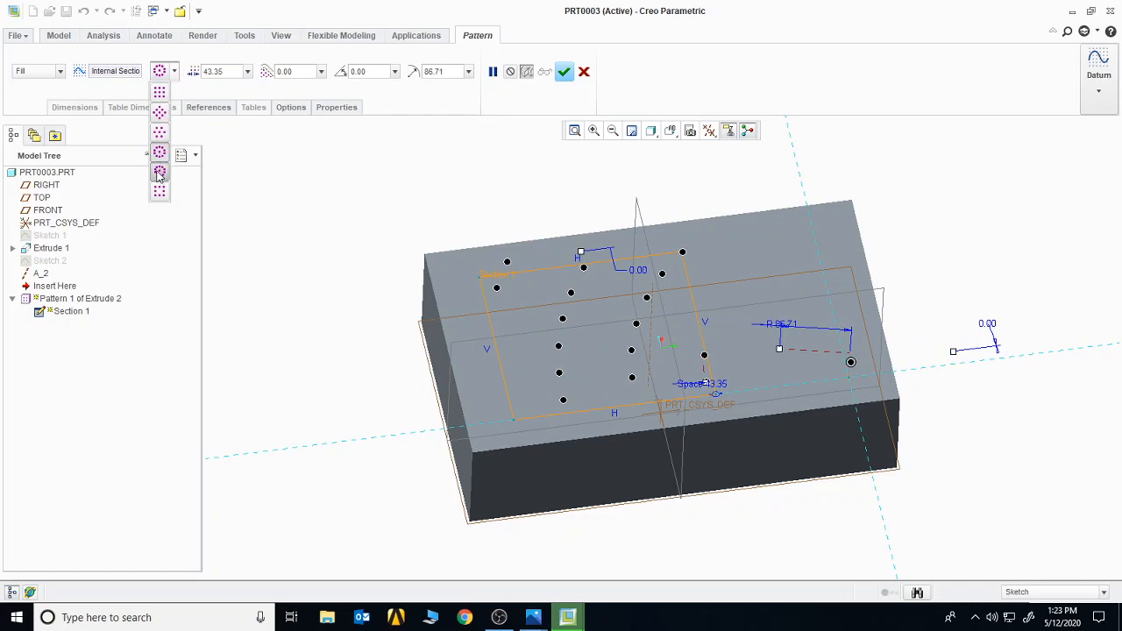
pyautogui.click(160, 174)
pyautogui.click(174, 72)
pyautogui.click(160, 92)
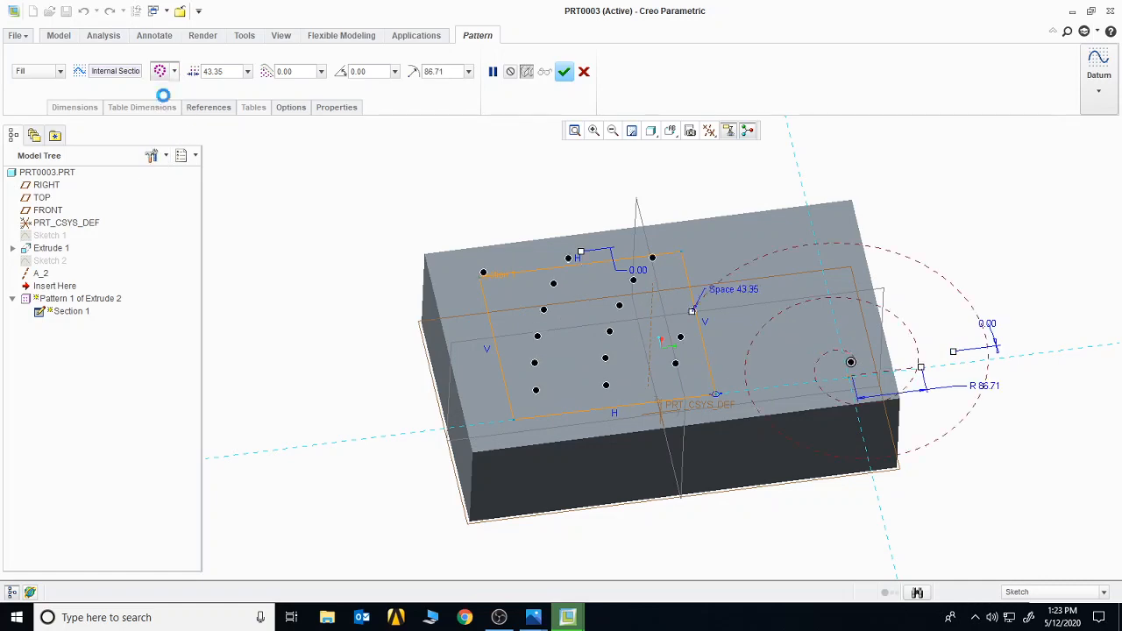
# Complete the square-grid fill pattern of cylinders and reopen its definition for editing
pyautogui.click(564, 71)
pyautogui.moveTo(558, 97); pyautogui.dragTo(412, 215, button='middle')
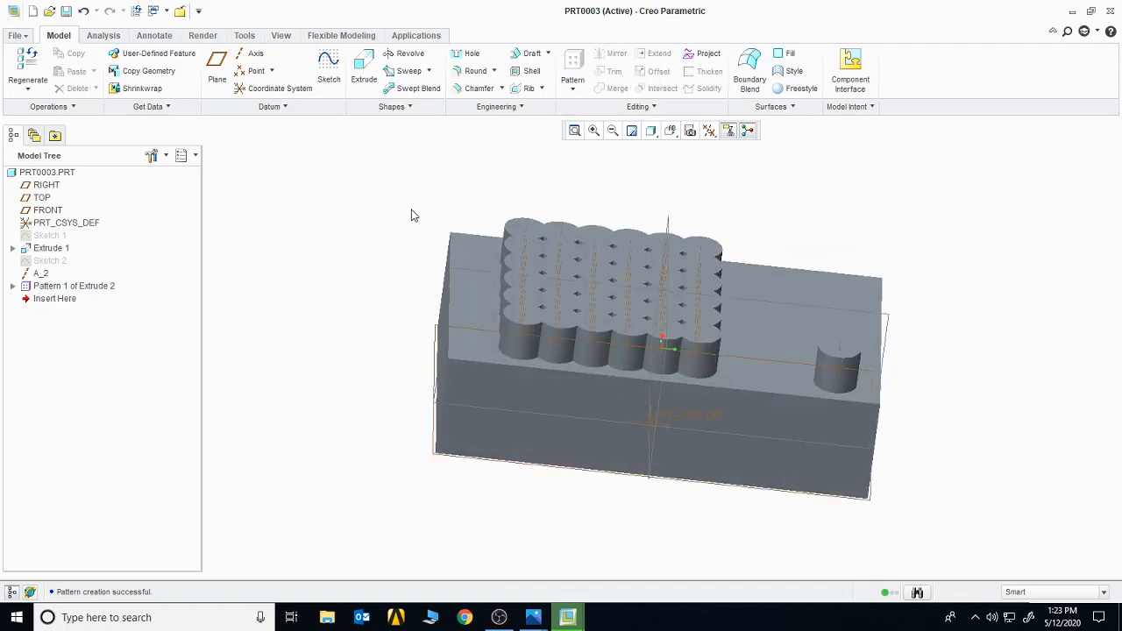
pyautogui.rightClick(72, 287)
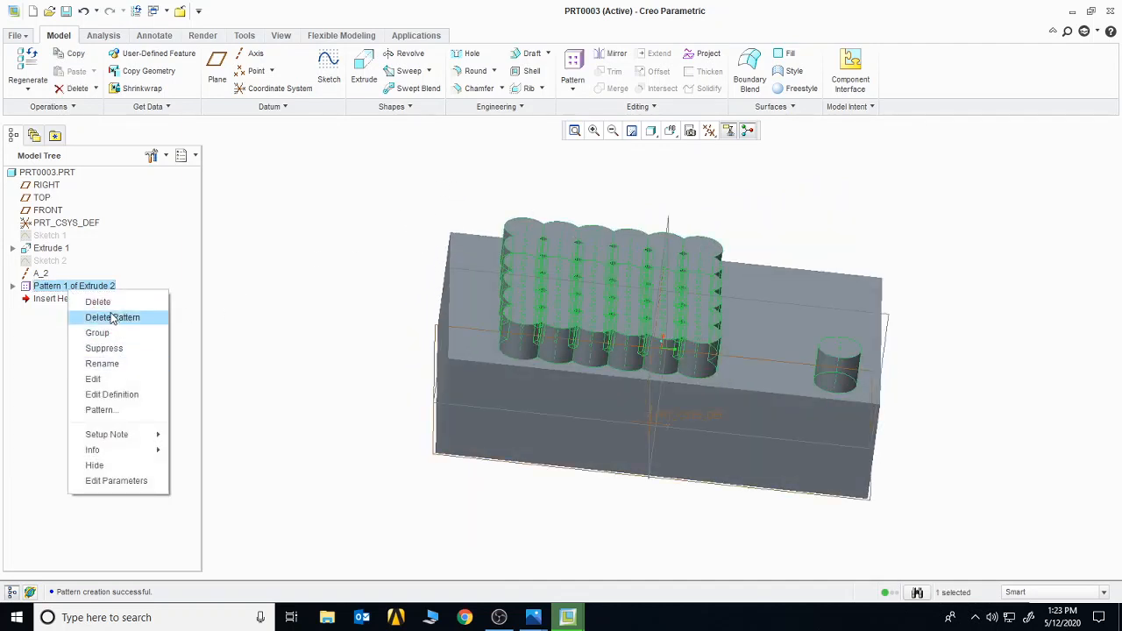
pyautogui.click(112, 397)
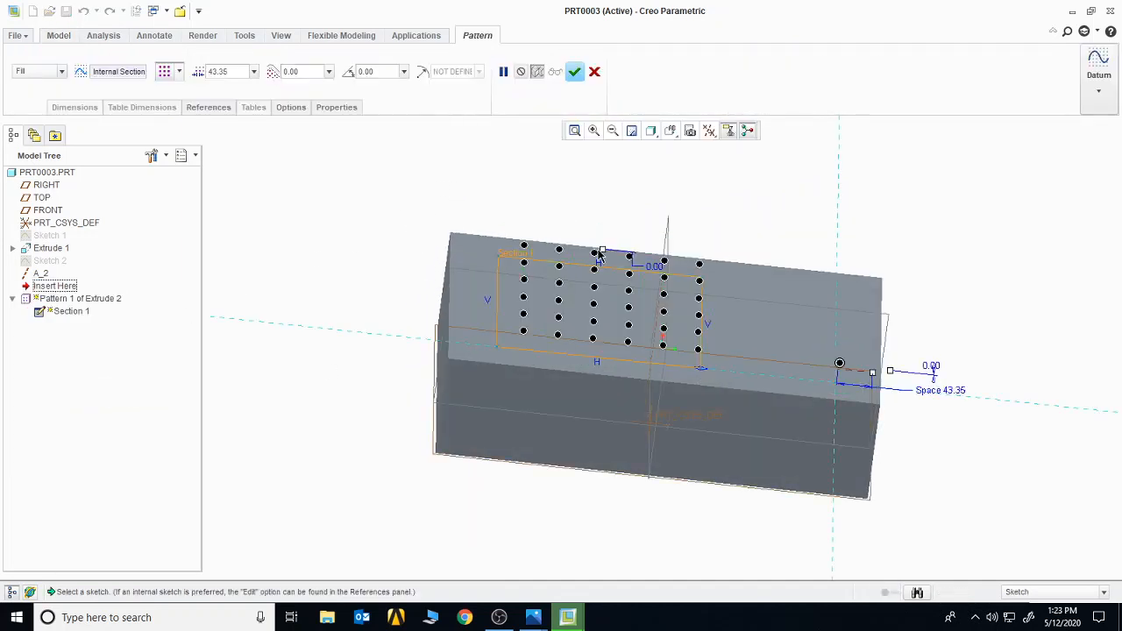
# Set the fill members' minimum distance from the sketched boundary to about 27.47
pyautogui.moveTo(603, 249); pyautogui.dragTo(605, 219)
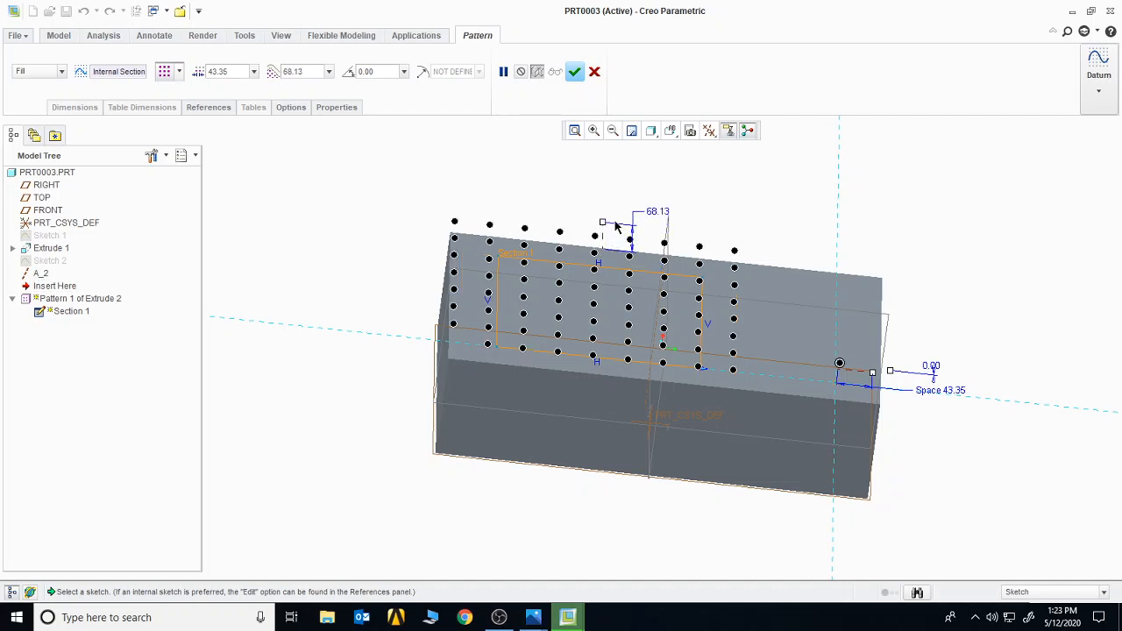
pyautogui.moveTo(613, 240); pyautogui.dragTo(610, 250, button='middle')
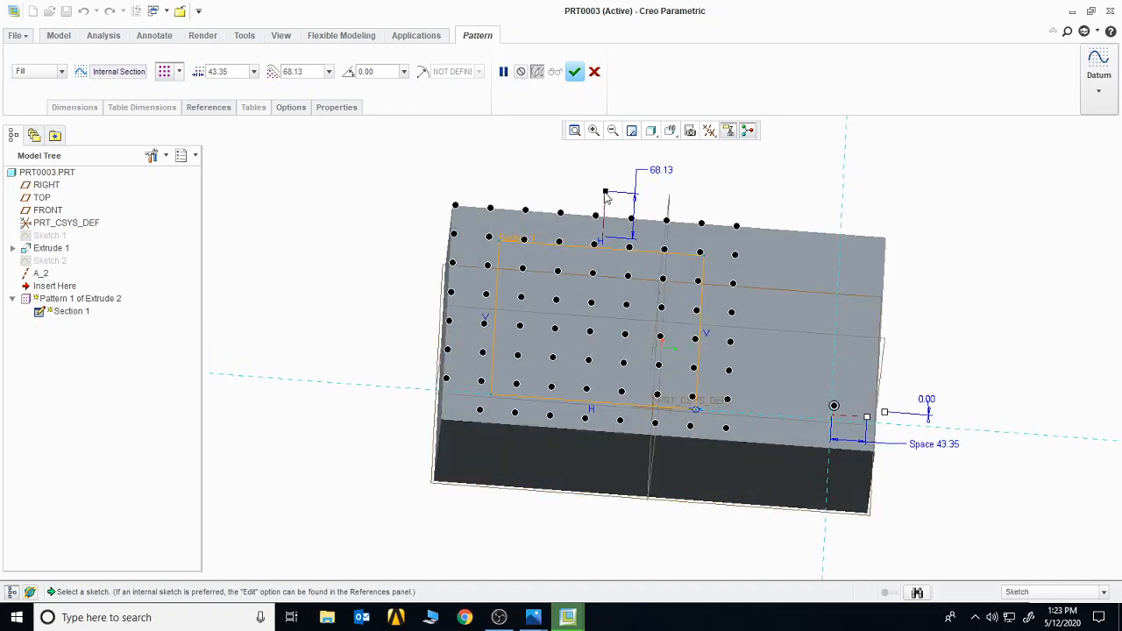
pyautogui.moveTo(605, 198); pyautogui.dragTo(602, 255)
# Set the spacing between the fill pattern members to 55 and complete the redefined pattern
pyautogui.click(254, 72)
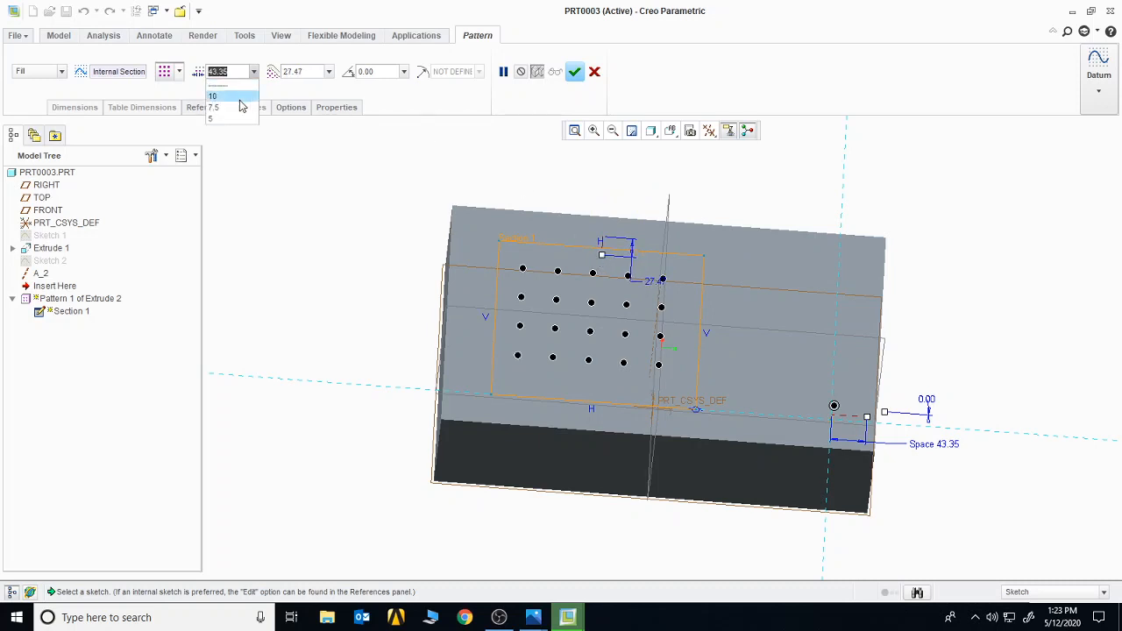
pyautogui.click(235, 100)
pyautogui.click(255, 72)
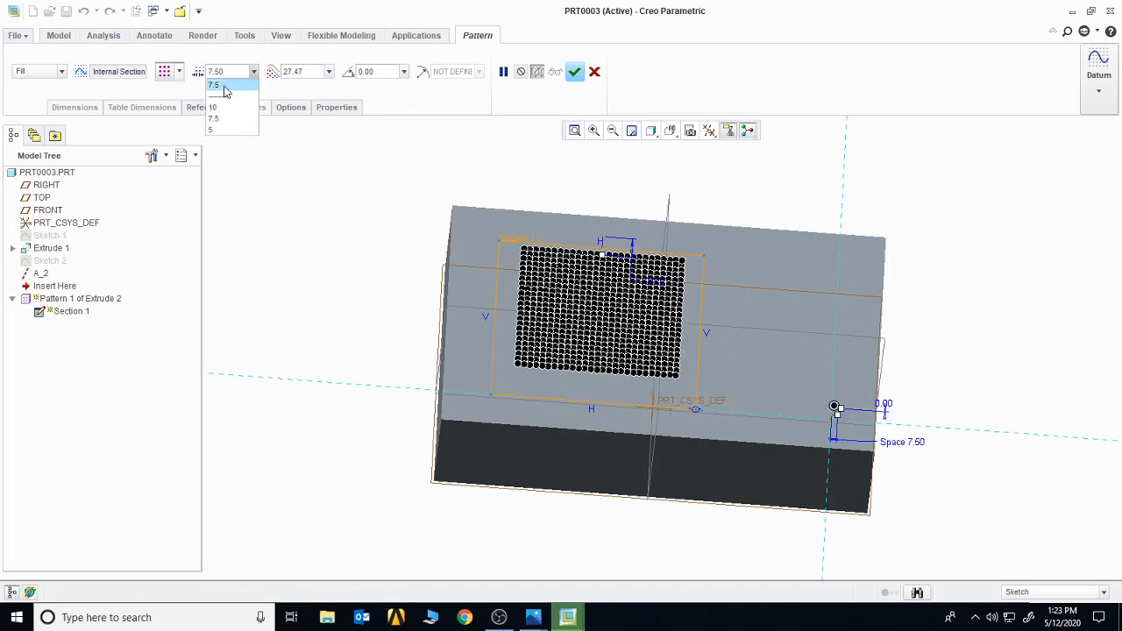
pyautogui.click(232, 77)
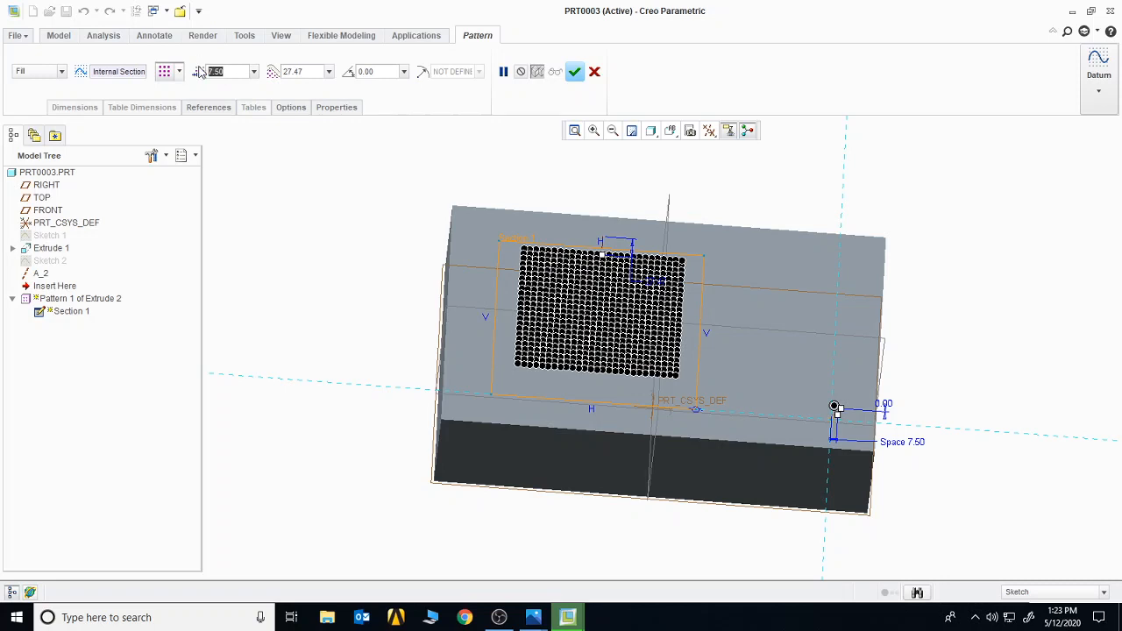
pyautogui.write('65')
pyautogui.press('Return')
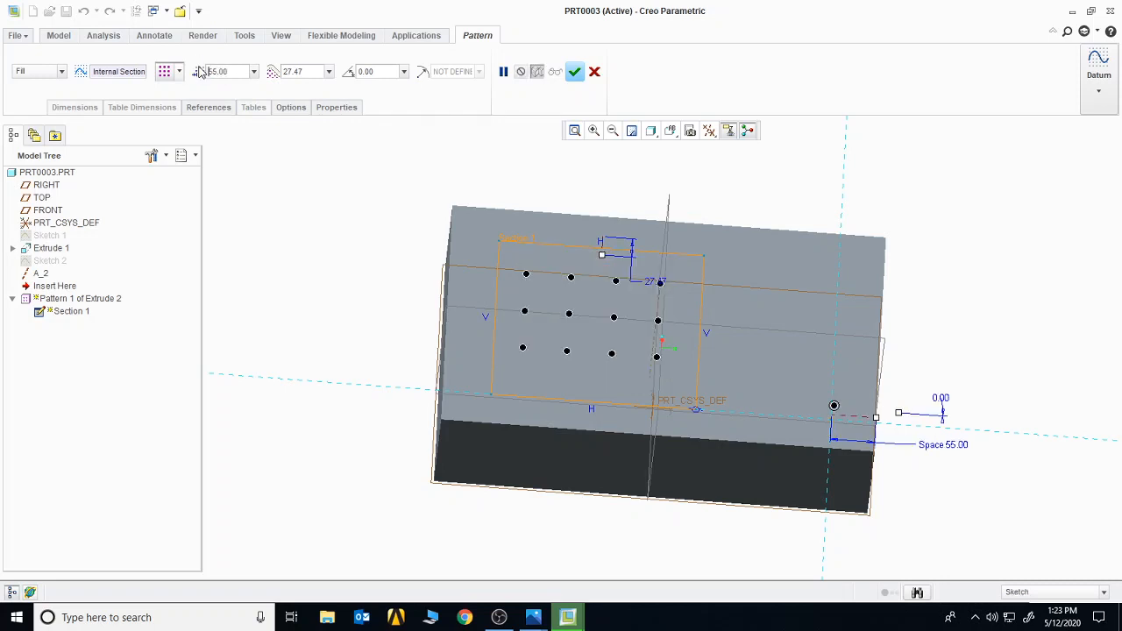
pyautogui.click(575, 71)
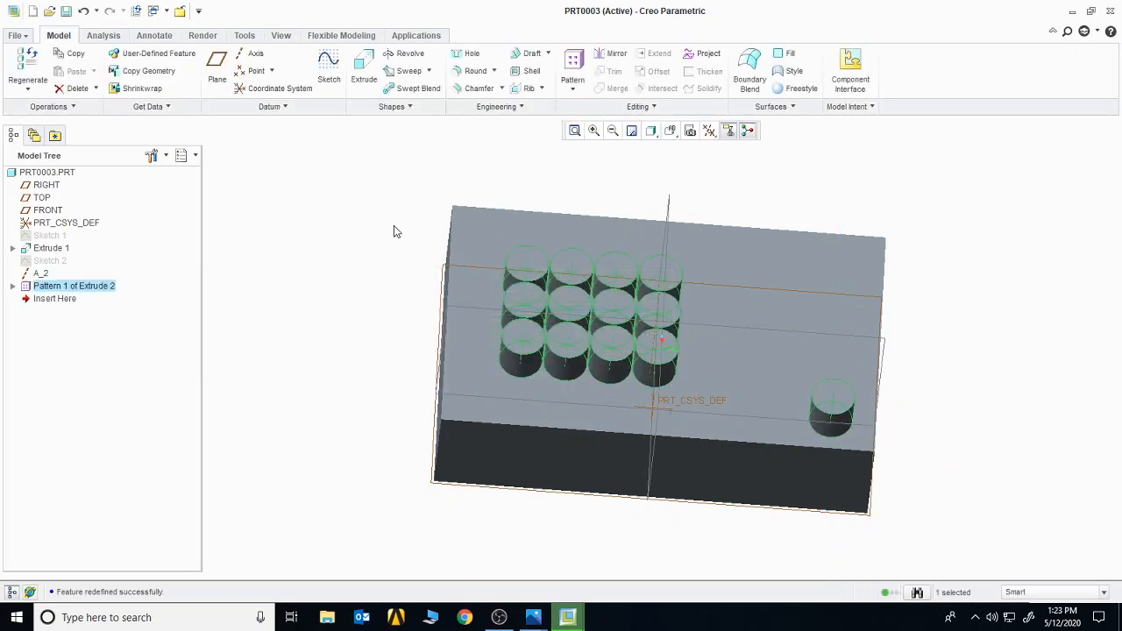
# Delete the rectangular fill pattern, keeping the original cylinder
pyautogui.click(406, 216)
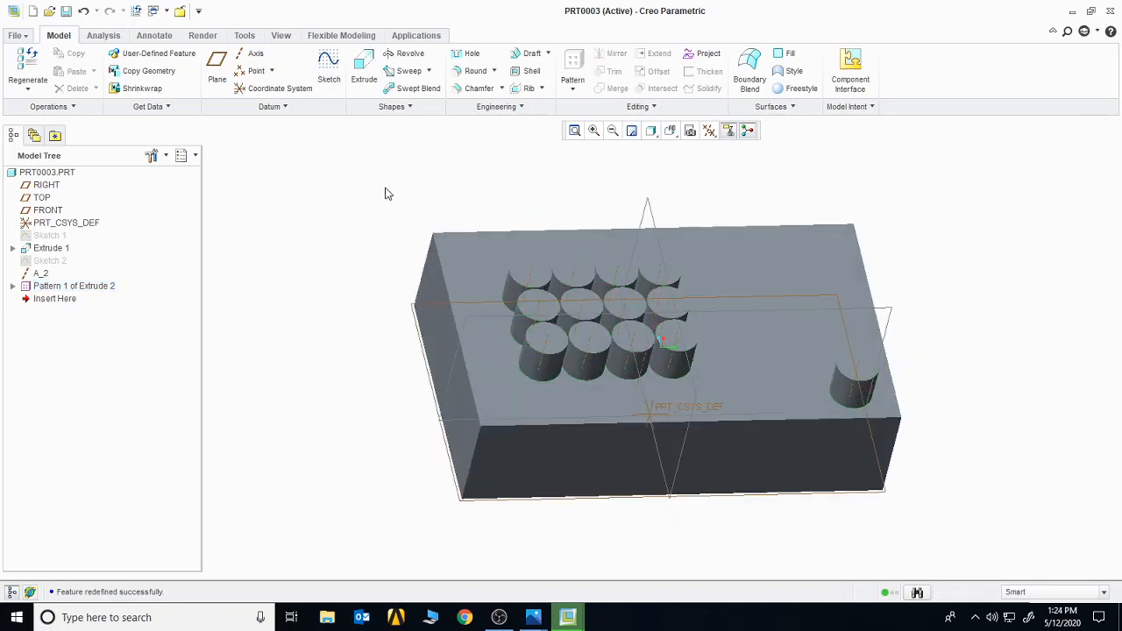
pyautogui.rightClick(92, 285)
pyautogui.click(141, 311)
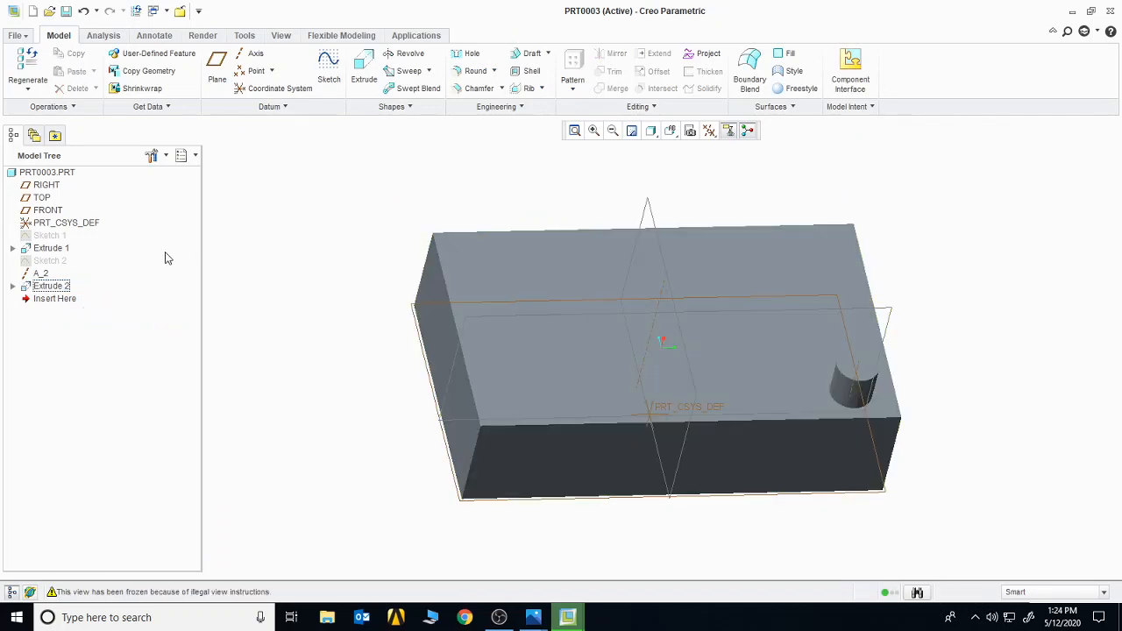
# Start a Fill pattern of the cylinder (Extrude 2) and define its internal sketch on the block's top face
pyautogui.click(50, 287)
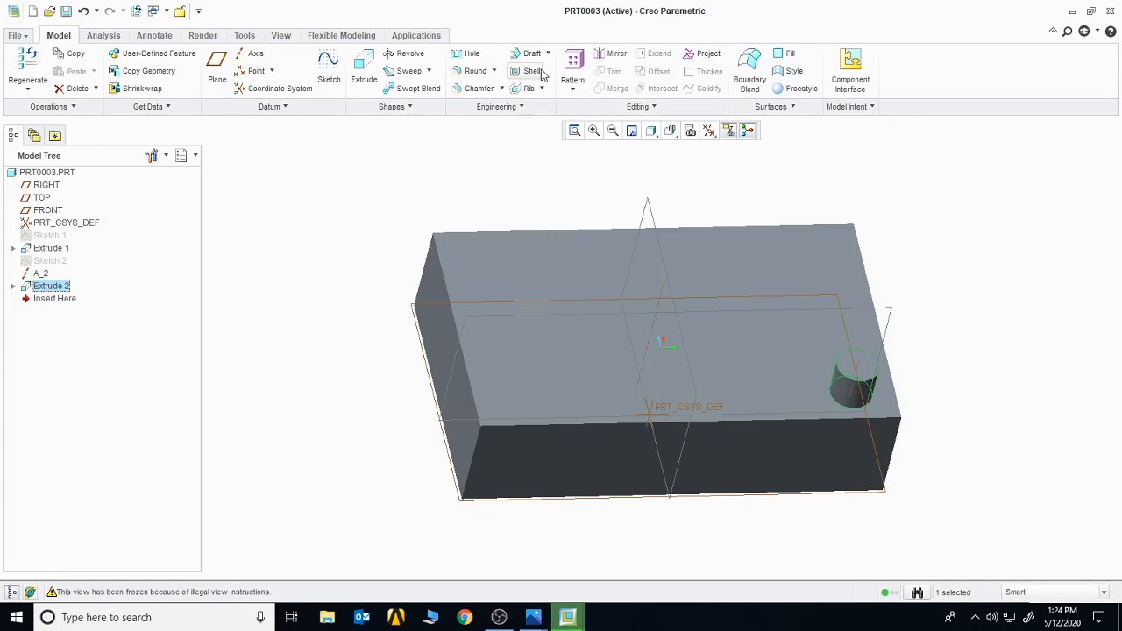
pyautogui.click(573, 66)
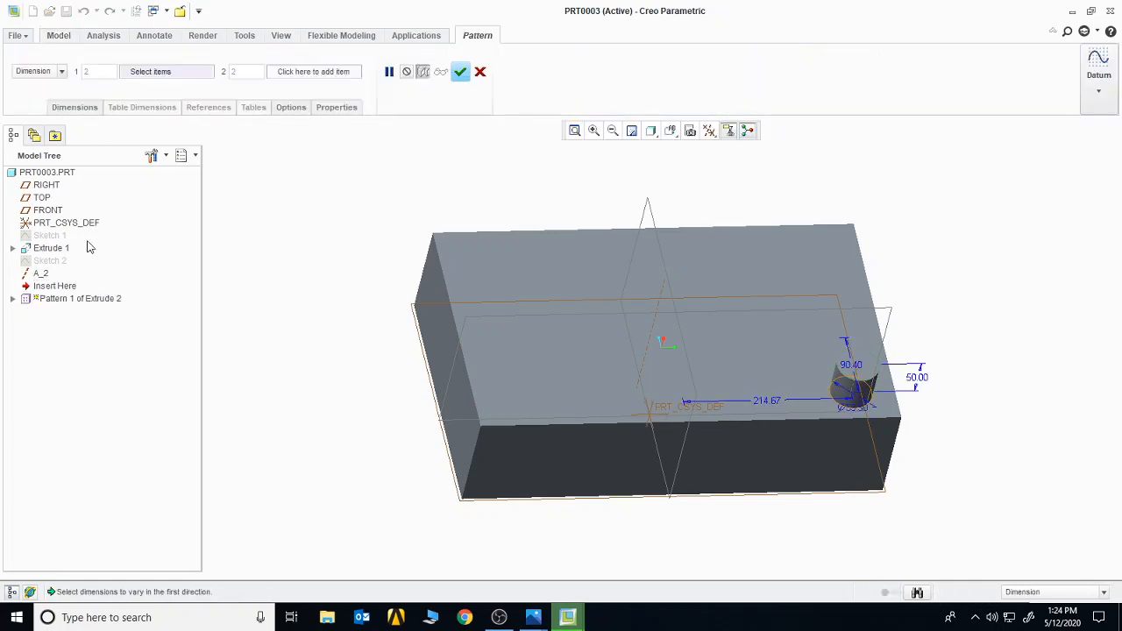
pyautogui.click(67, 76)
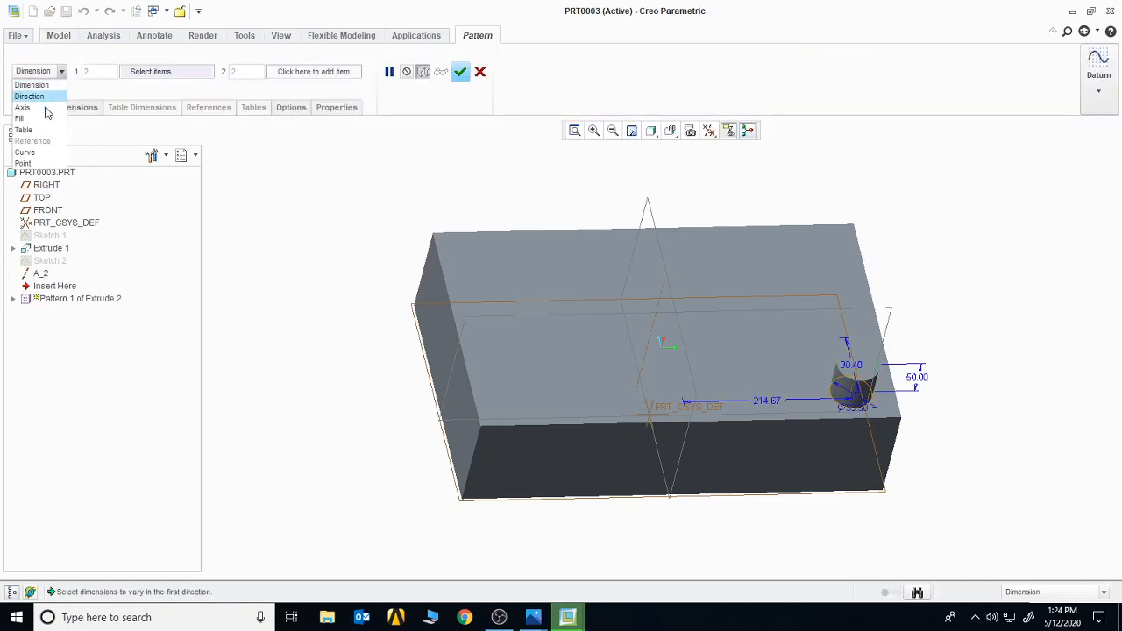
pyautogui.click(39, 114)
pyautogui.click(209, 107)
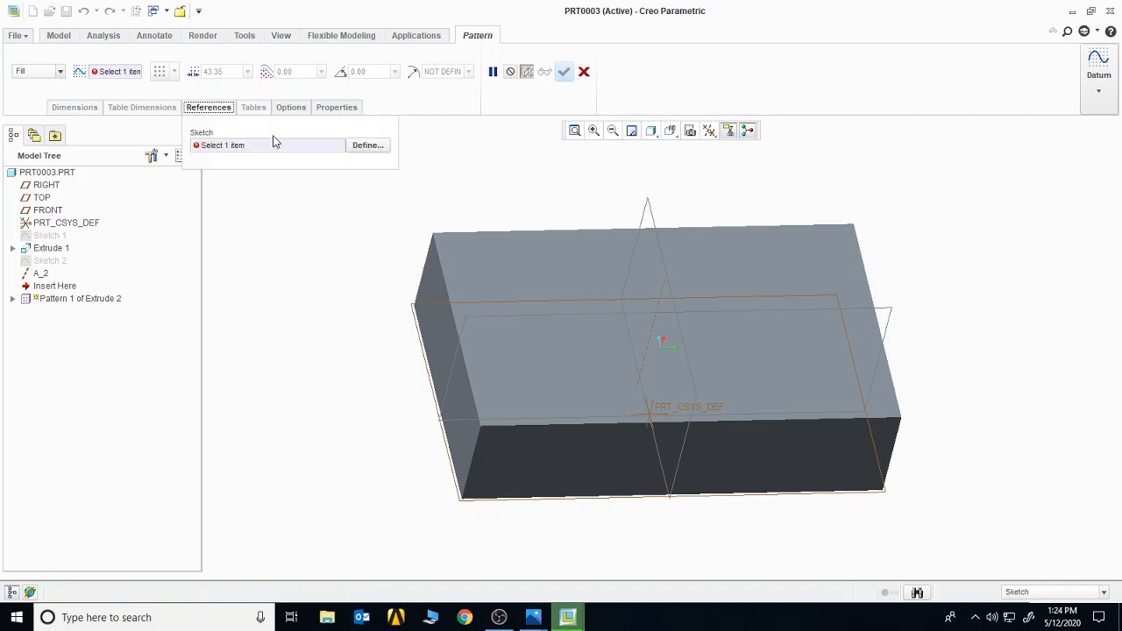
pyautogui.click(368, 146)
pyautogui.click(509, 255)
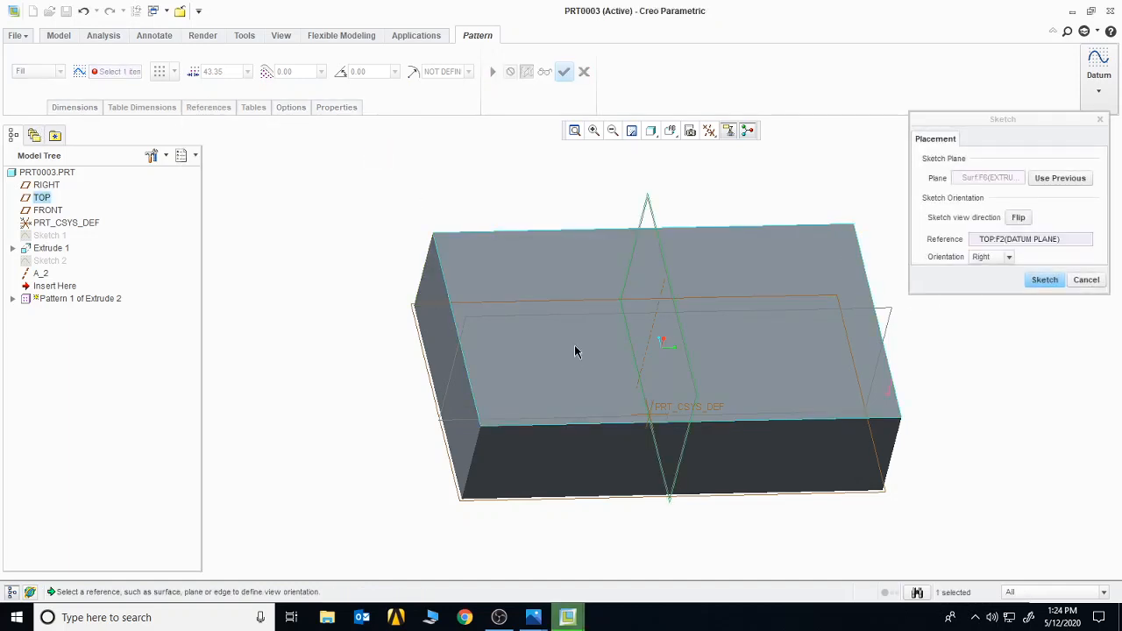
pyautogui.click(1043, 280)
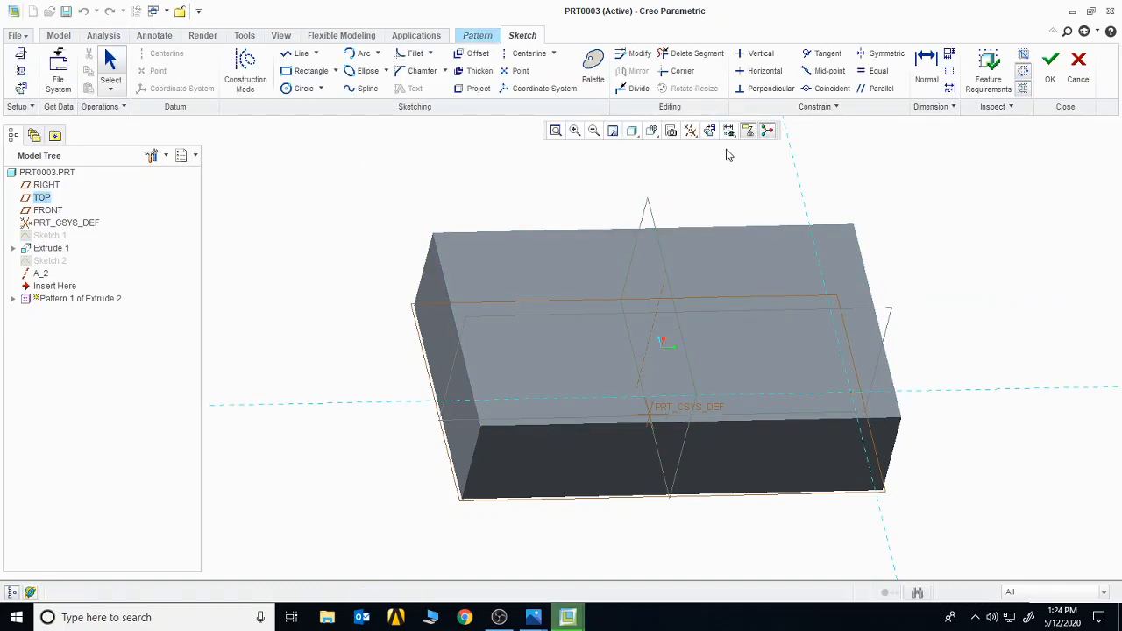
# Sketch a circle on the half of the top face away from the cylinder as the fill area and complete the pattern
pyautogui.click(303, 89)
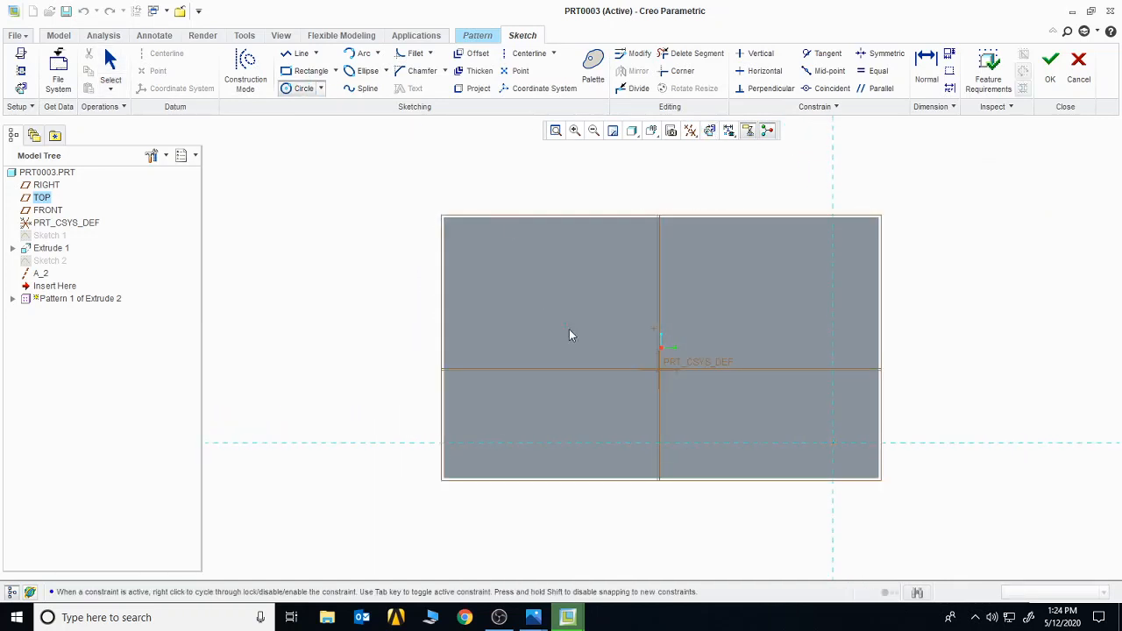
pyautogui.click(574, 343)
pyautogui.click(556, 263)
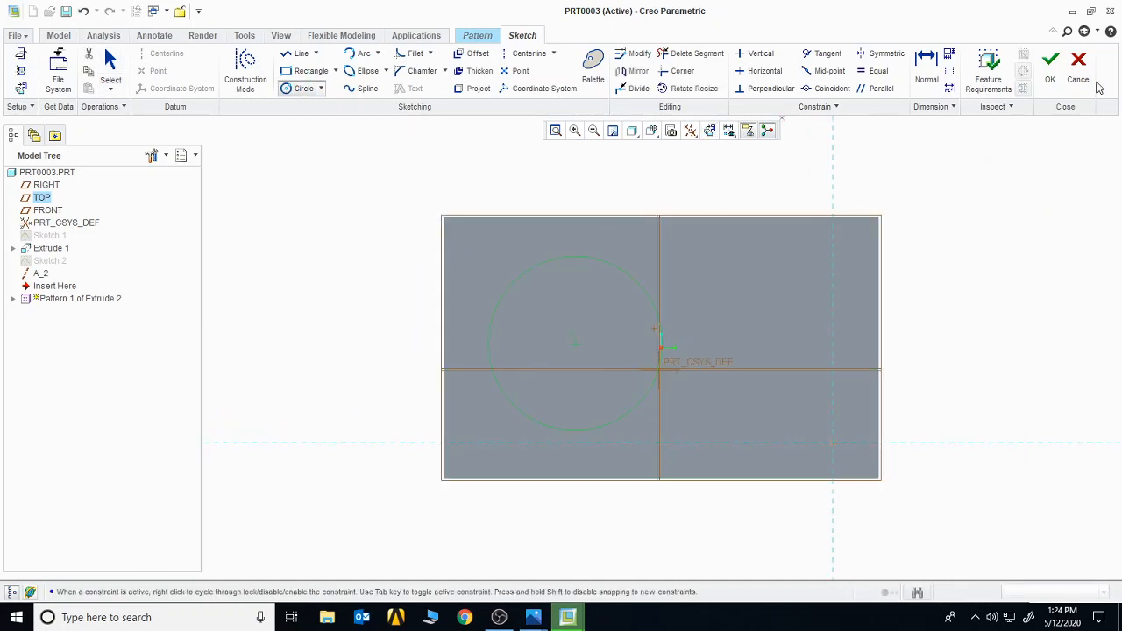
pyautogui.click(1052, 65)
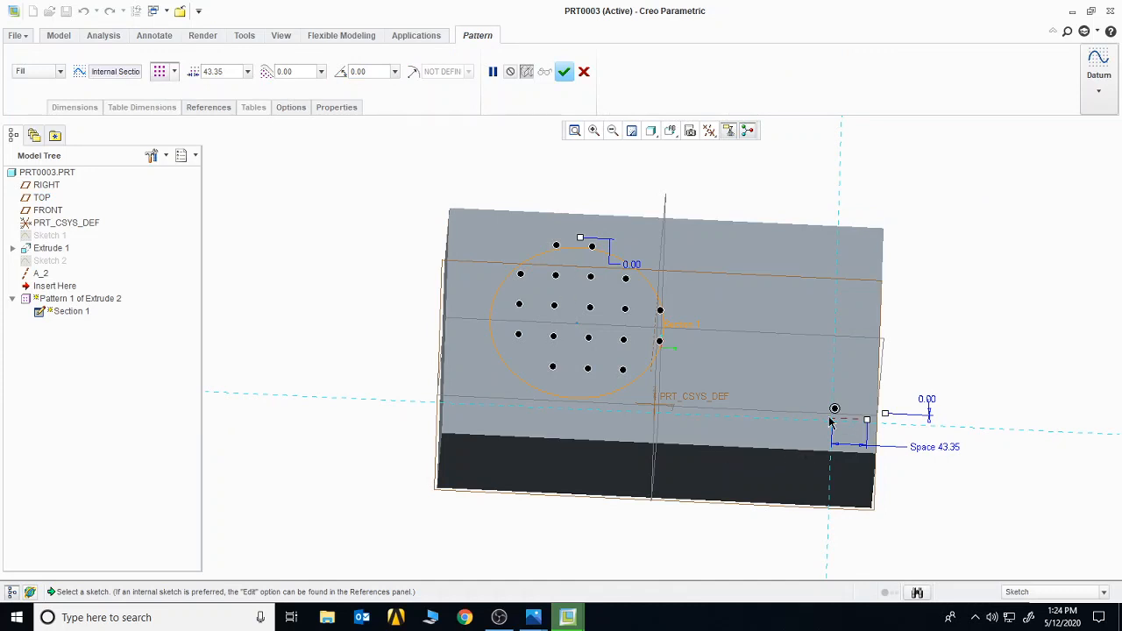
pyautogui.click(564, 72)
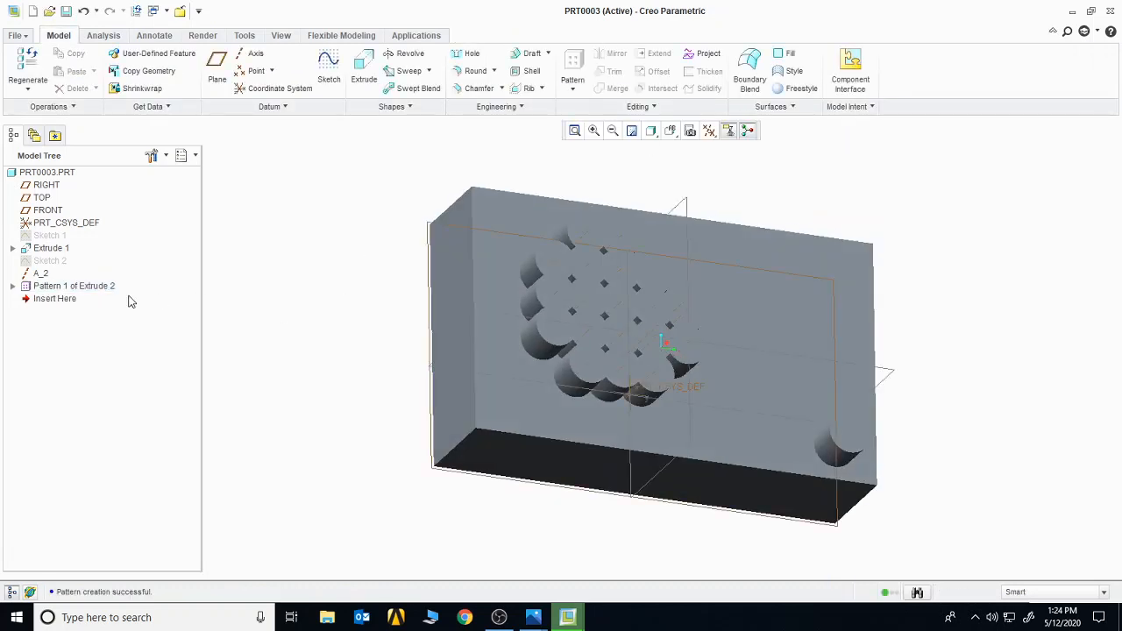
# Delete the circular-area fill pattern, keeping only the original cylinder
pyautogui.click(75, 287)
pyautogui.rightClick(77, 289)
pyautogui.click(118, 314)
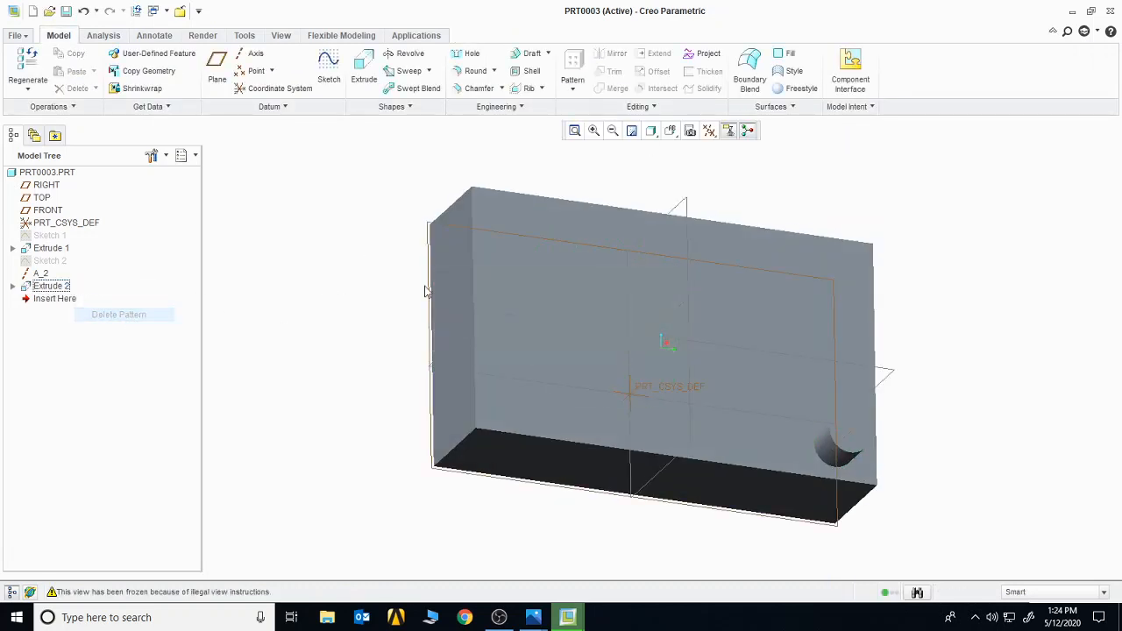
# Start a Point pattern of the cylinder (Extrude 2) and open its internal sketch on the block's top face in 2D orientation
pyautogui.click(50, 287)
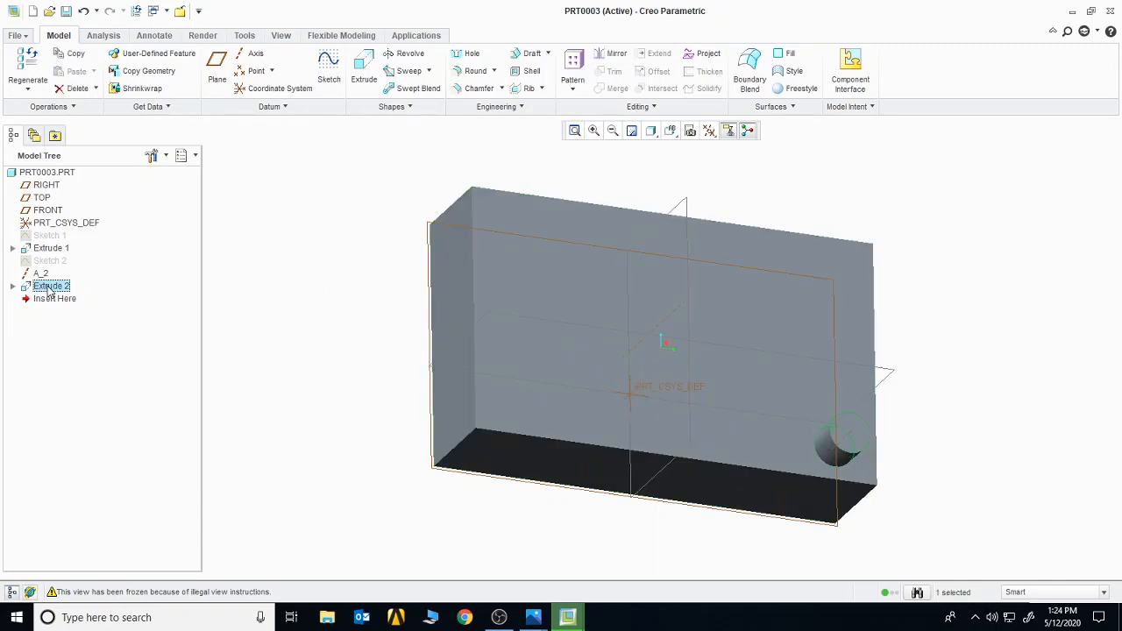
pyautogui.click(575, 61)
pyautogui.click(57, 72)
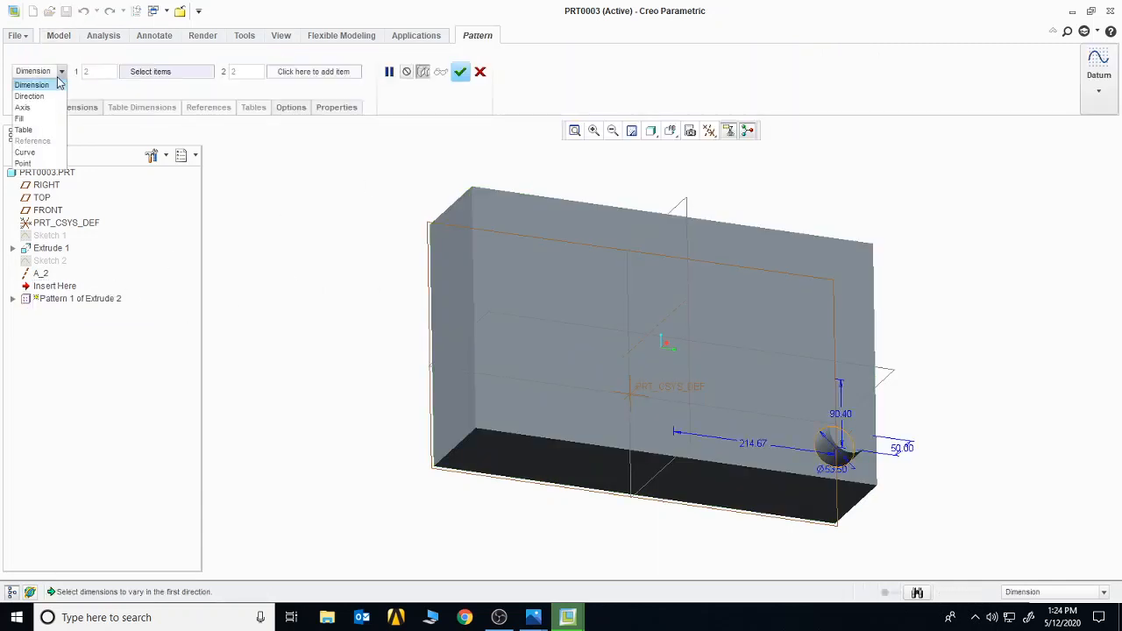
pyautogui.click(35, 151)
pyautogui.click(200, 112)
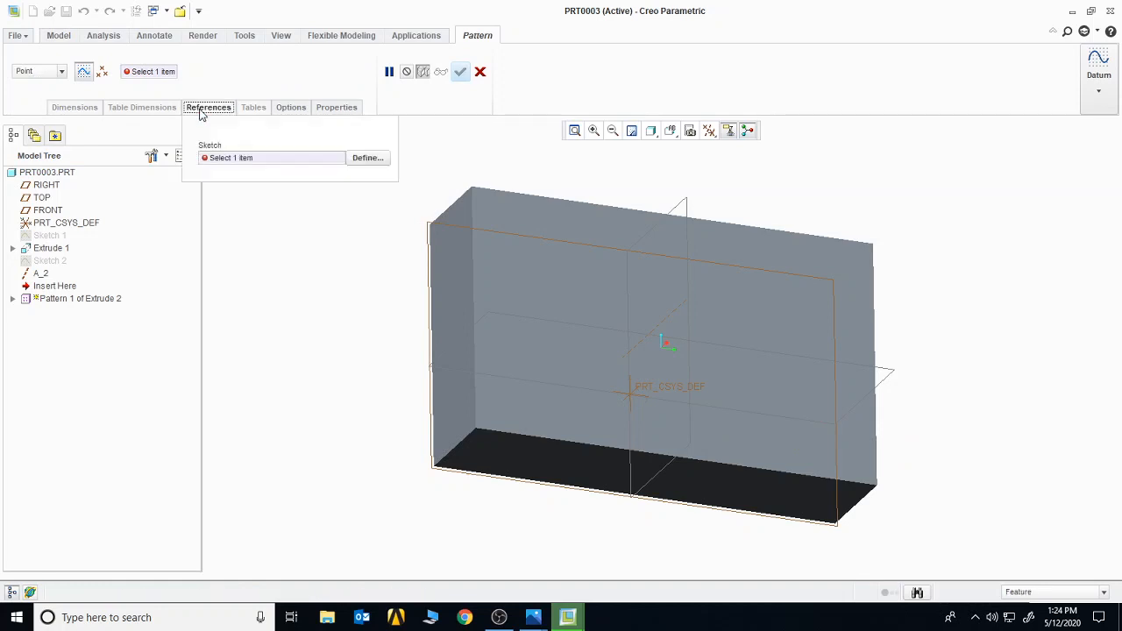
pyautogui.click(376, 159)
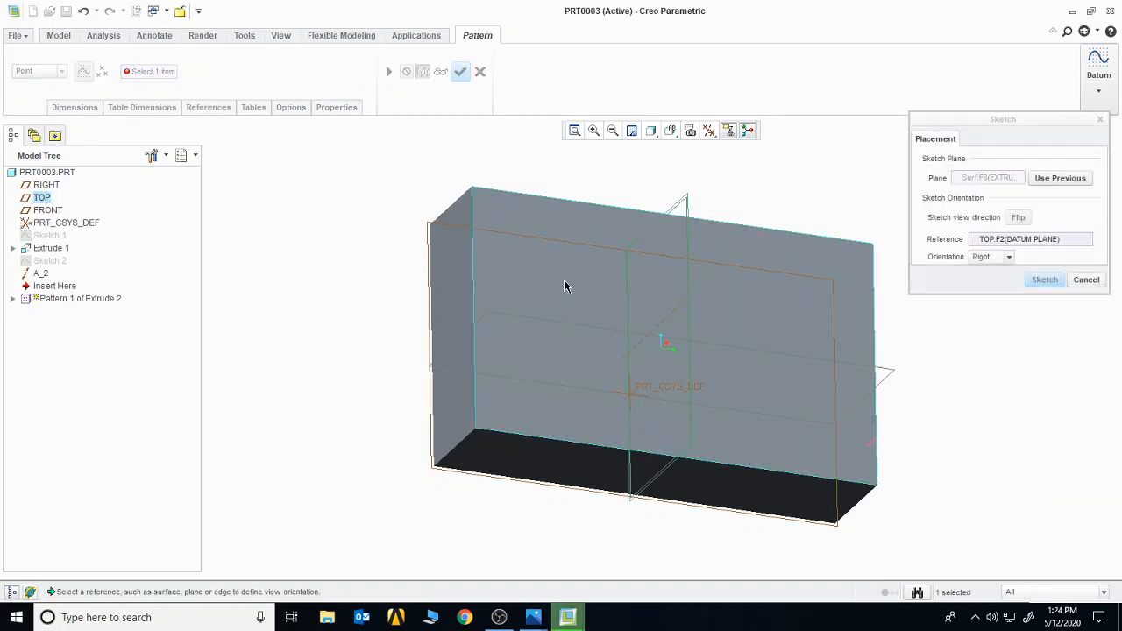
pyautogui.click(1042, 278)
pyautogui.click(710, 131)
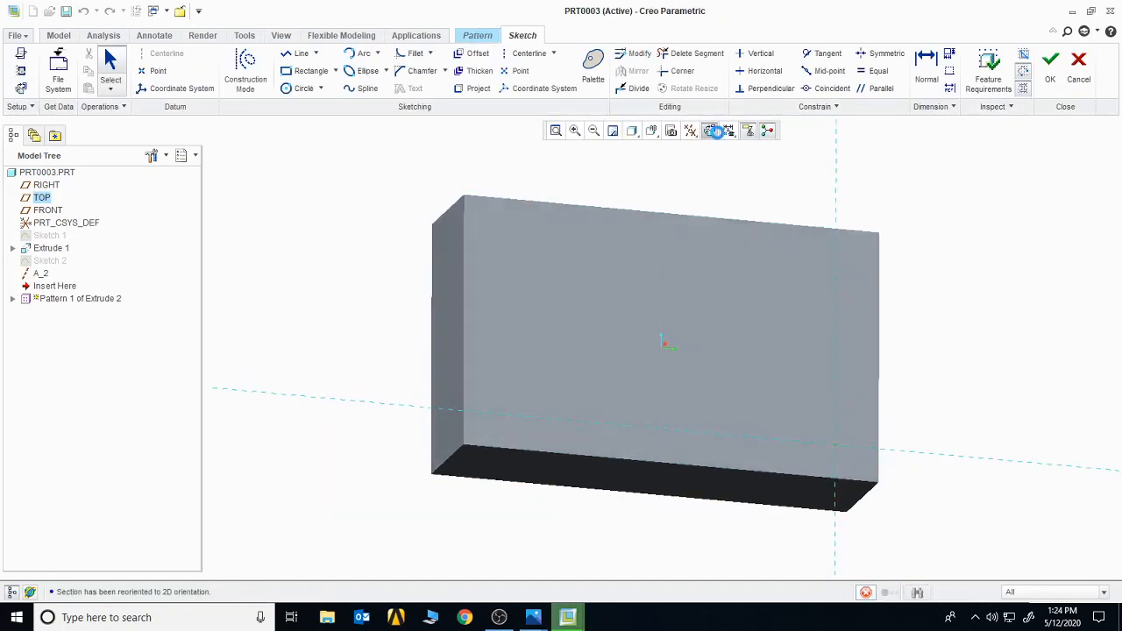
# Scatter eight sketched datum points across the top face and complete the point pattern of cylinders
pyautogui.click(157, 70)
pyautogui.click(503, 277)
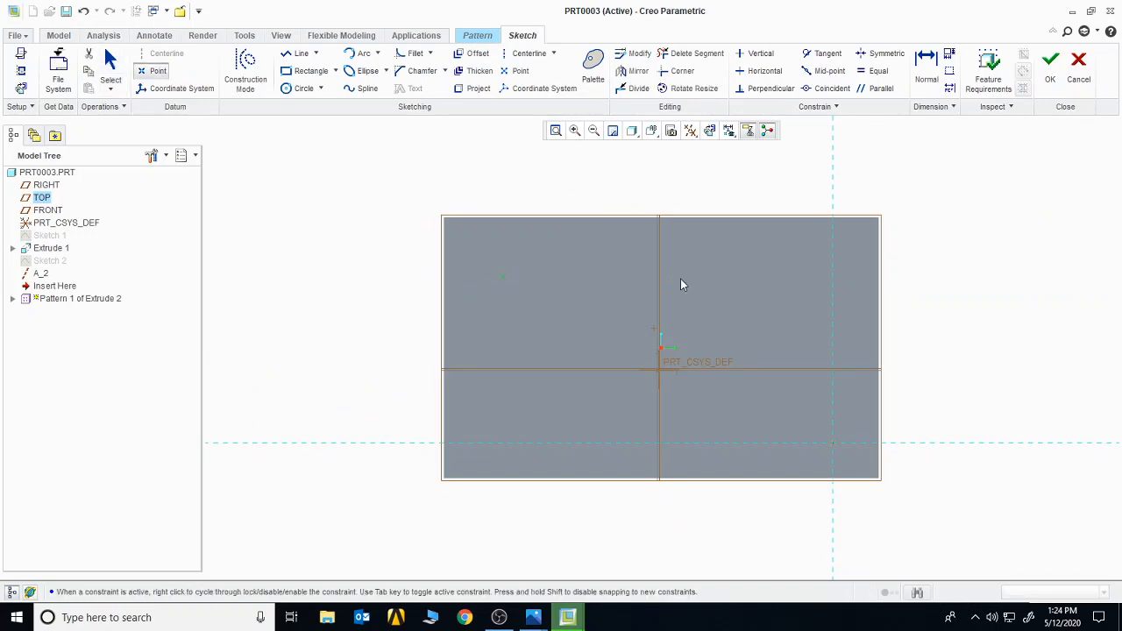
pyautogui.click(734, 277)
pyautogui.click(536, 383)
pyautogui.click(620, 431)
pyautogui.click(464, 456)
pyautogui.click(470, 340)
pyautogui.click(1051, 59)
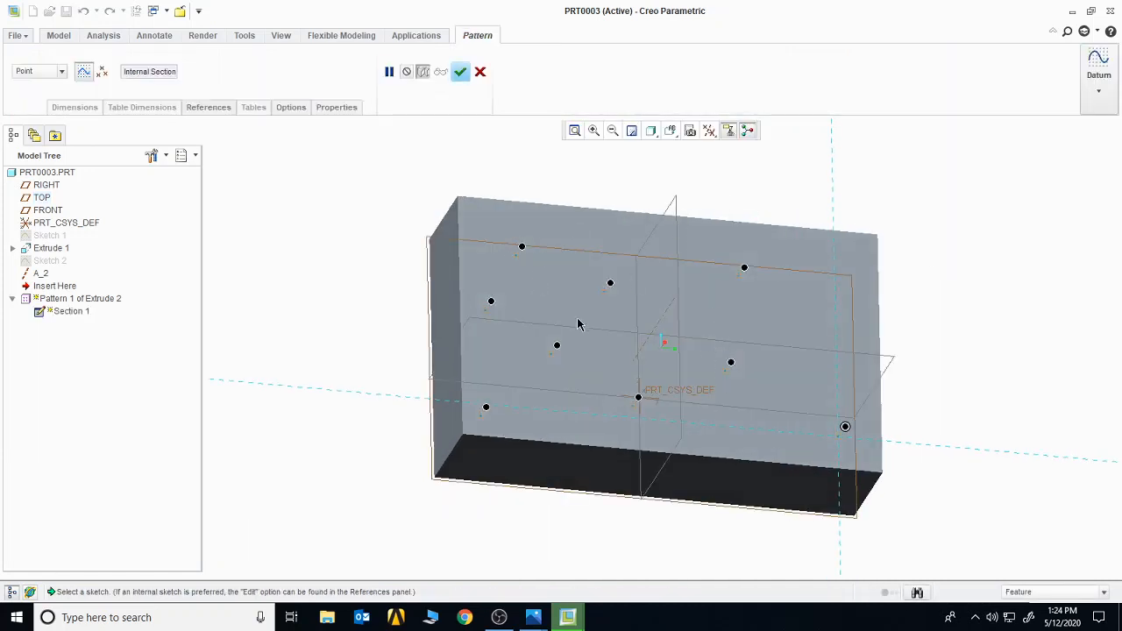
pyautogui.click(461, 72)
pyautogui.moveTo(376, 318); pyautogui.dragTo(413, 321, button='middle')
pyautogui.click(343, 204)
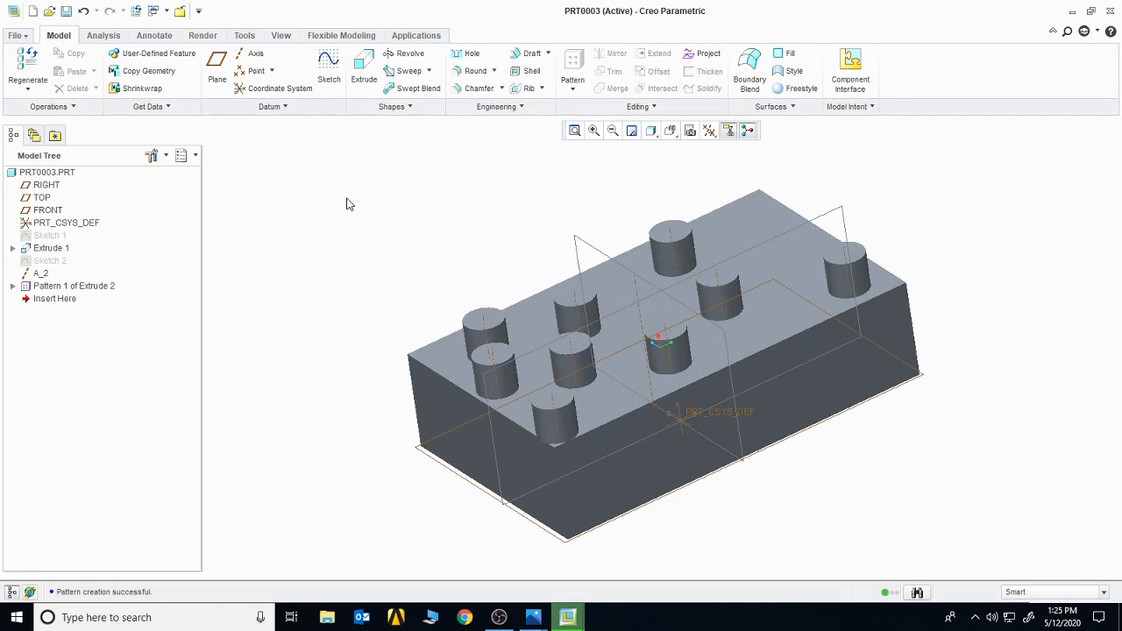
# Apply the dark blue appearance to the side surface of the cylinder at the block's nearest corner
pyautogui.click(282, 36)
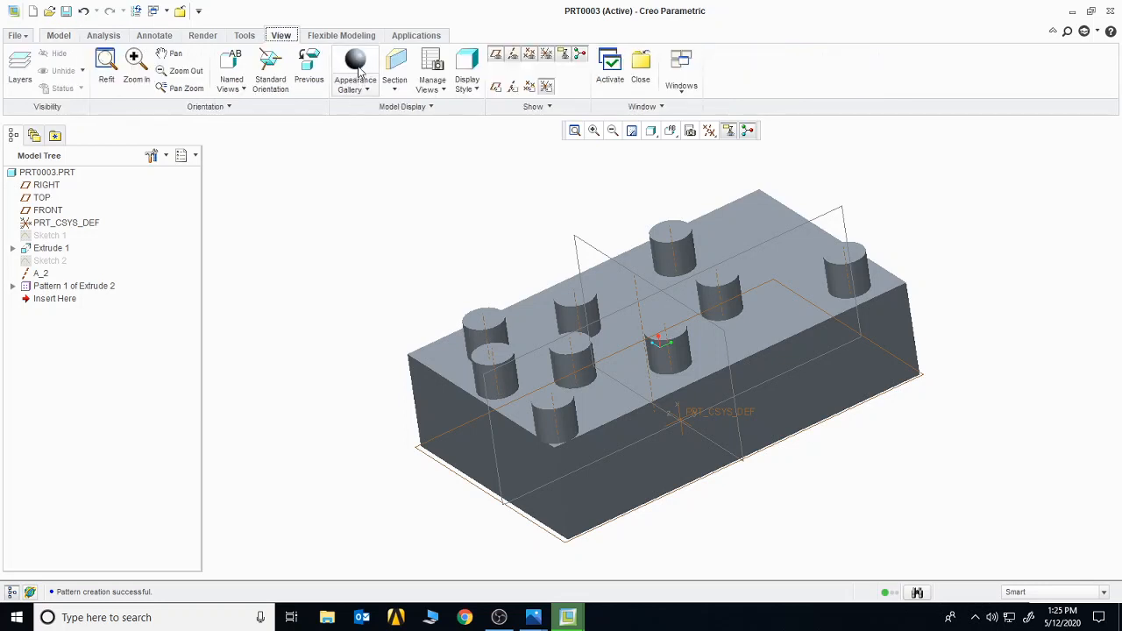
pyautogui.click(365, 90)
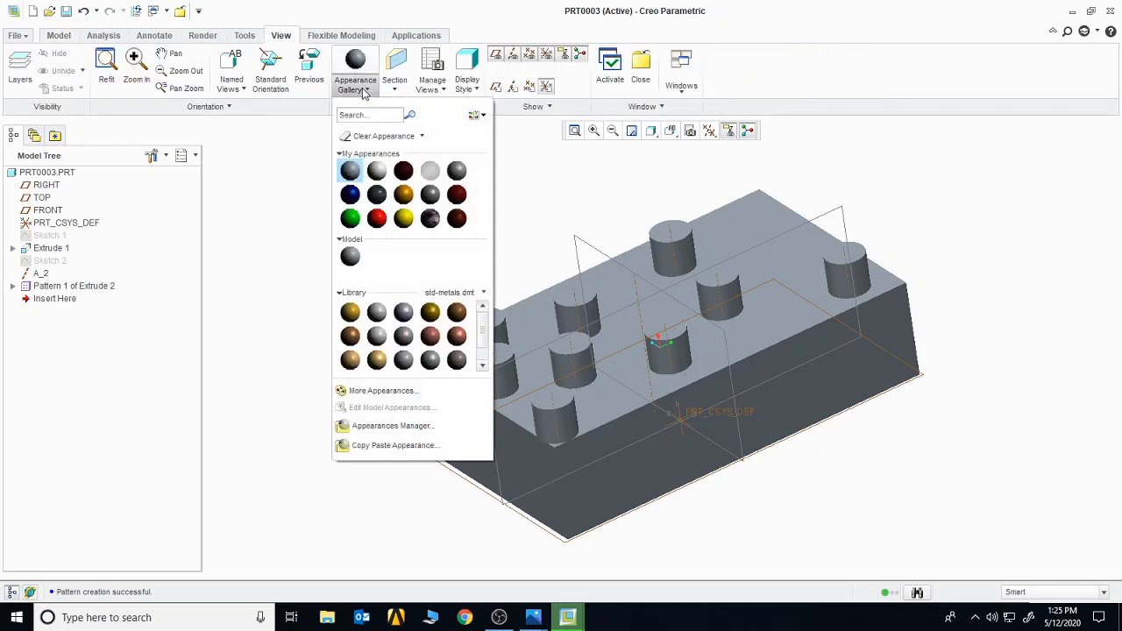
pyautogui.click(351, 196)
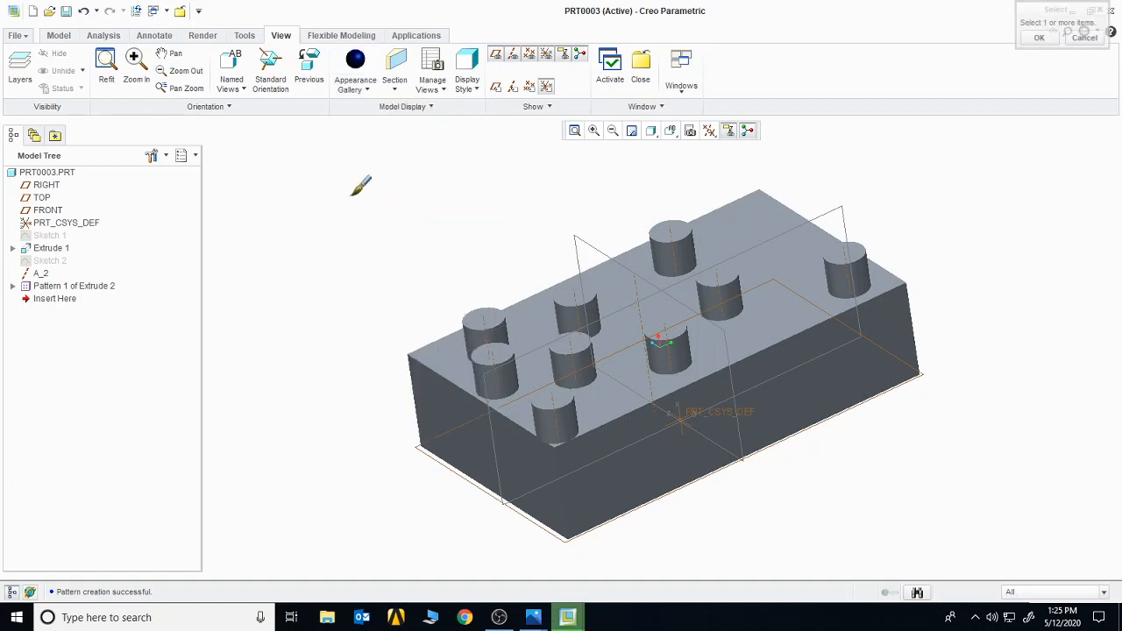
pyautogui.click(558, 424)
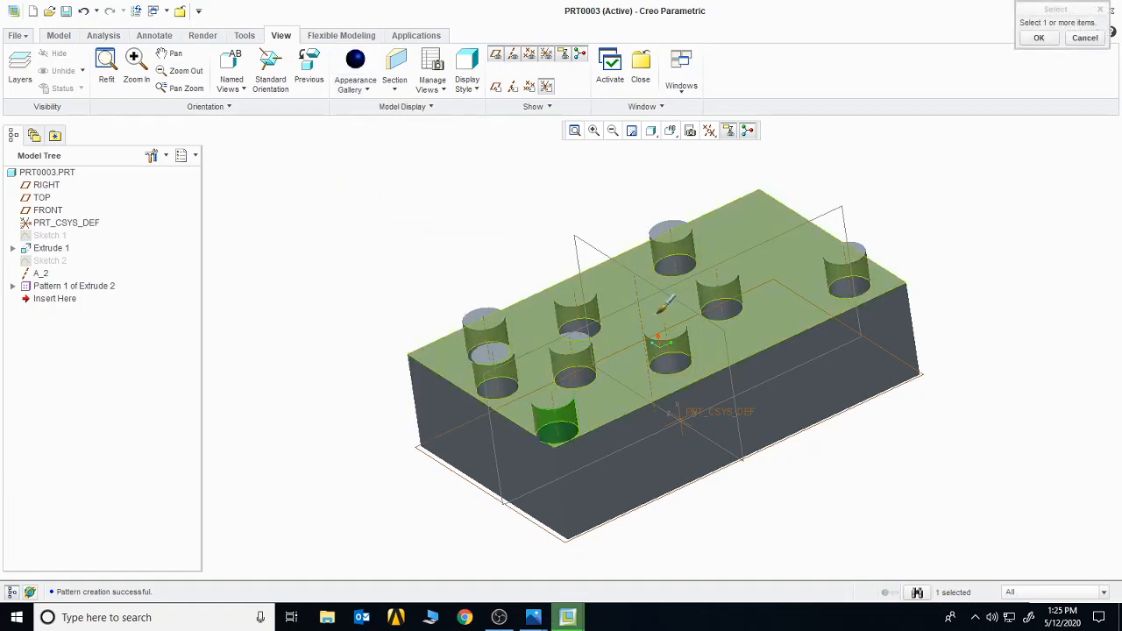
pyautogui.click(1039, 38)
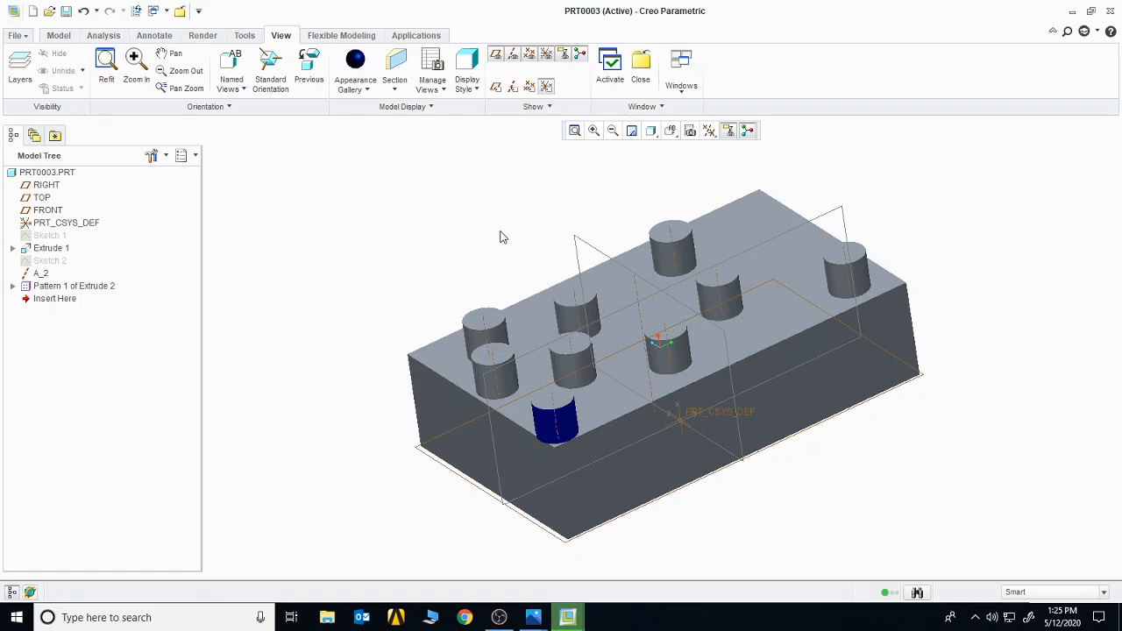
# Apply the yellow appearance to the side surface of the cylinder near the middle of the block's long front edge
pyautogui.click(362, 91)
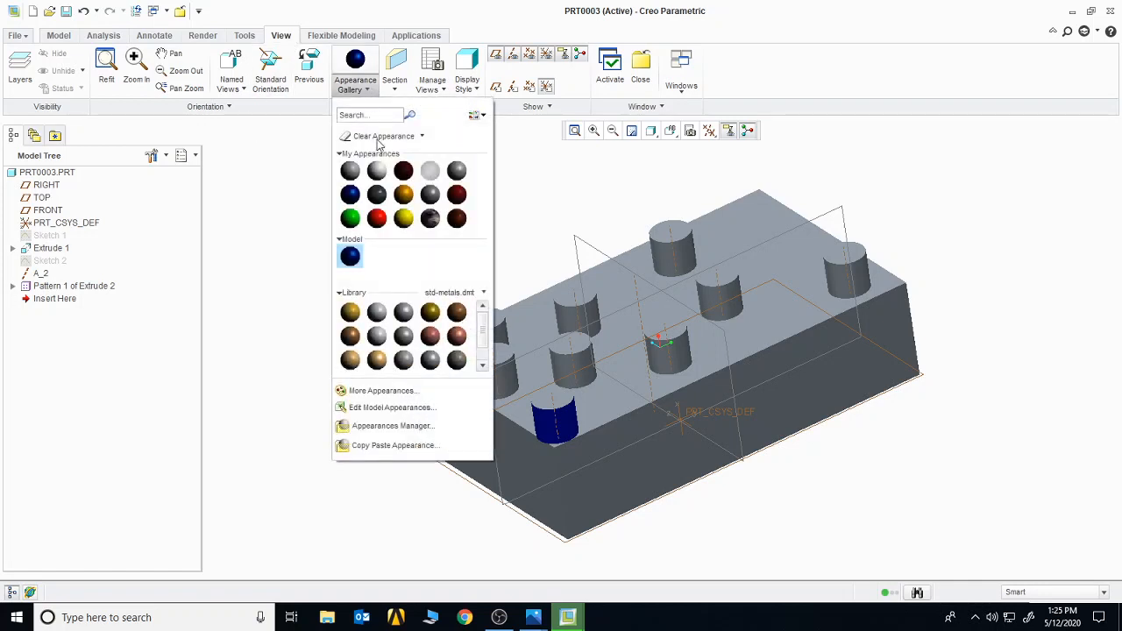
pyautogui.click(404, 218)
pyautogui.click(683, 349)
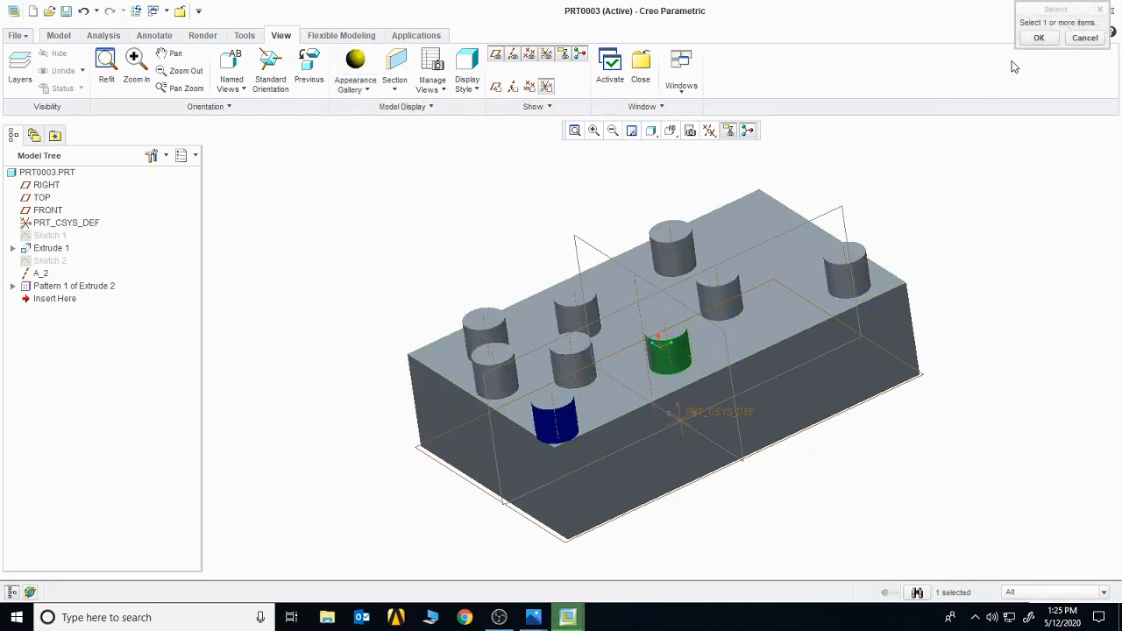
pyautogui.click(1039, 38)
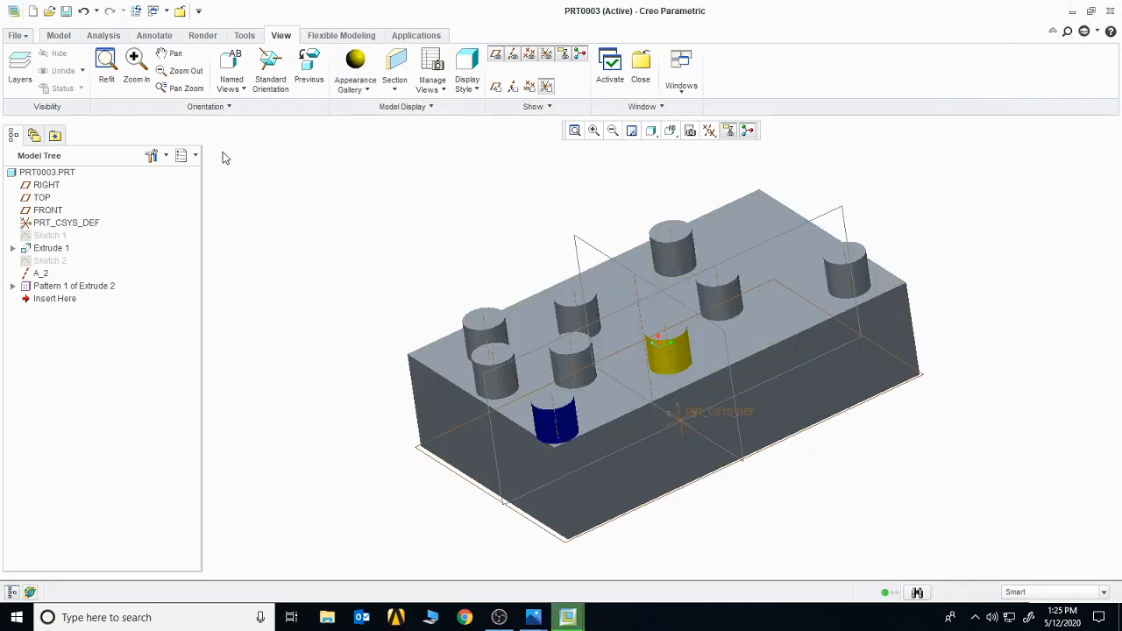
# Apply the dark marble appearance to the block's top face
pyautogui.click(361, 89)
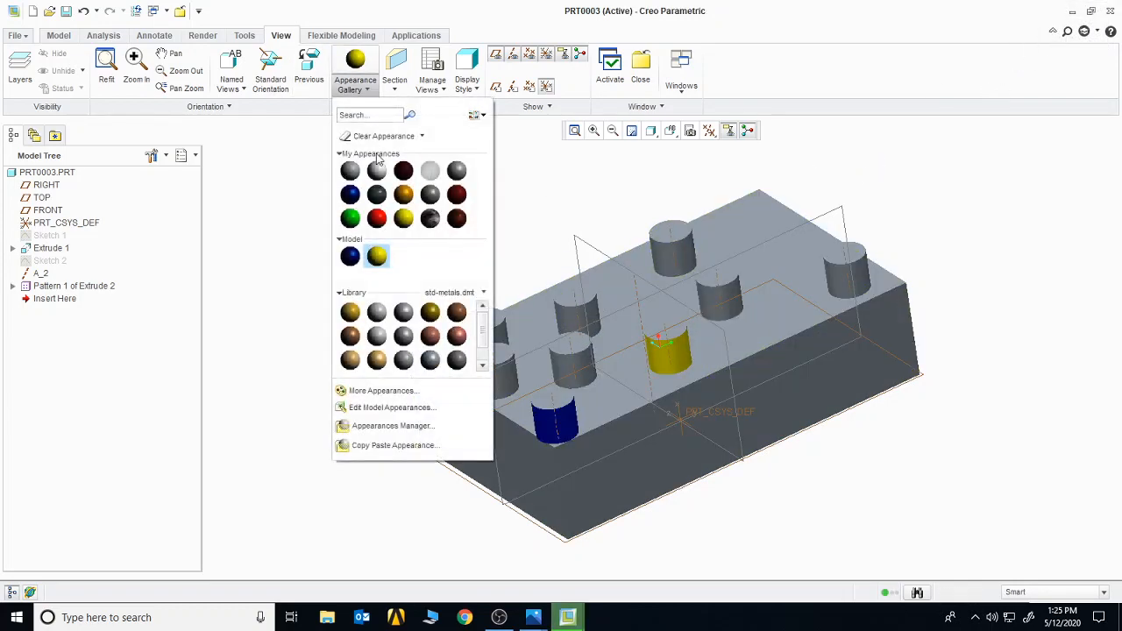
pyautogui.click(429, 218)
pyautogui.click(780, 254)
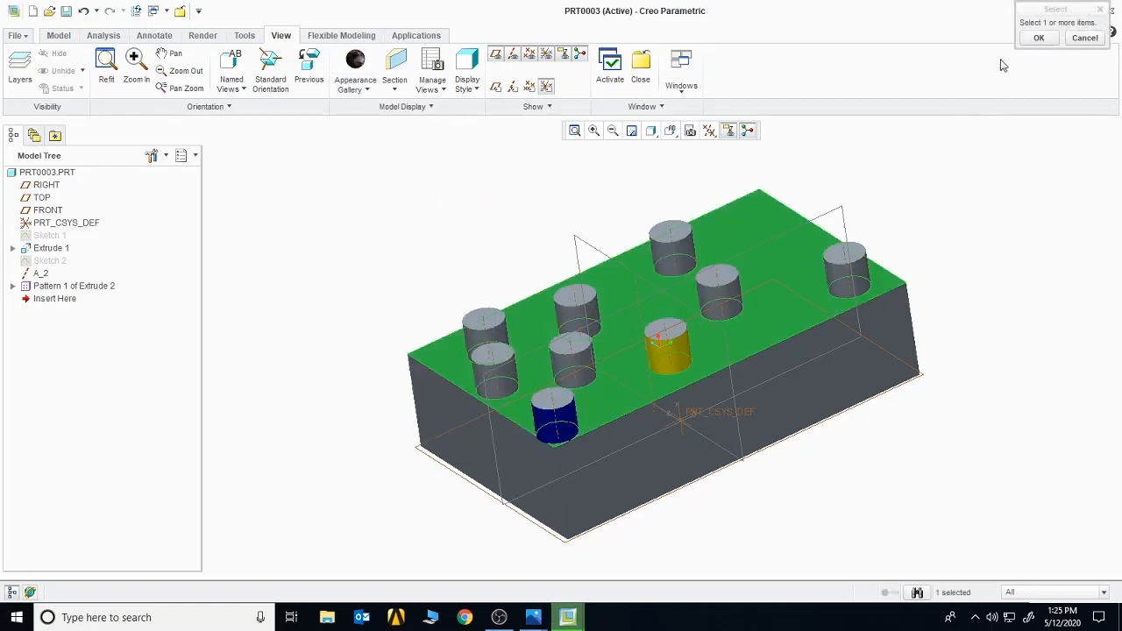
pyautogui.click(1034, 38)
pyautogui.moveTo(717, 409); pyautogui.dragTo(940, 253, button='middle')
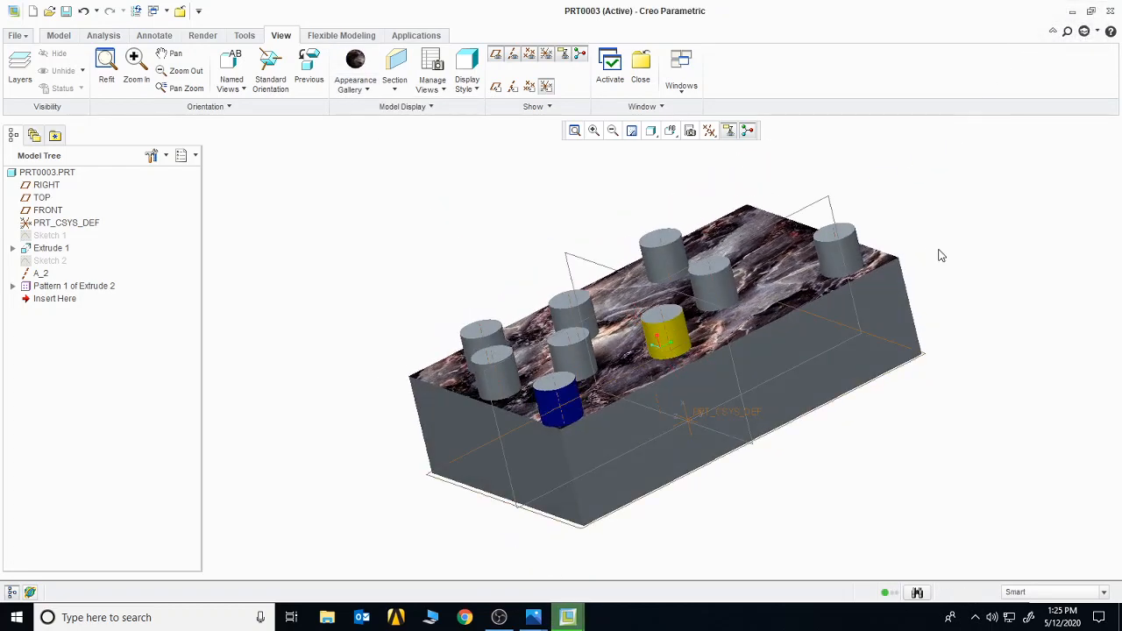
# View the block from the saved BACK, LEFT and TOP orientations
pyautogui.click(59, 37)
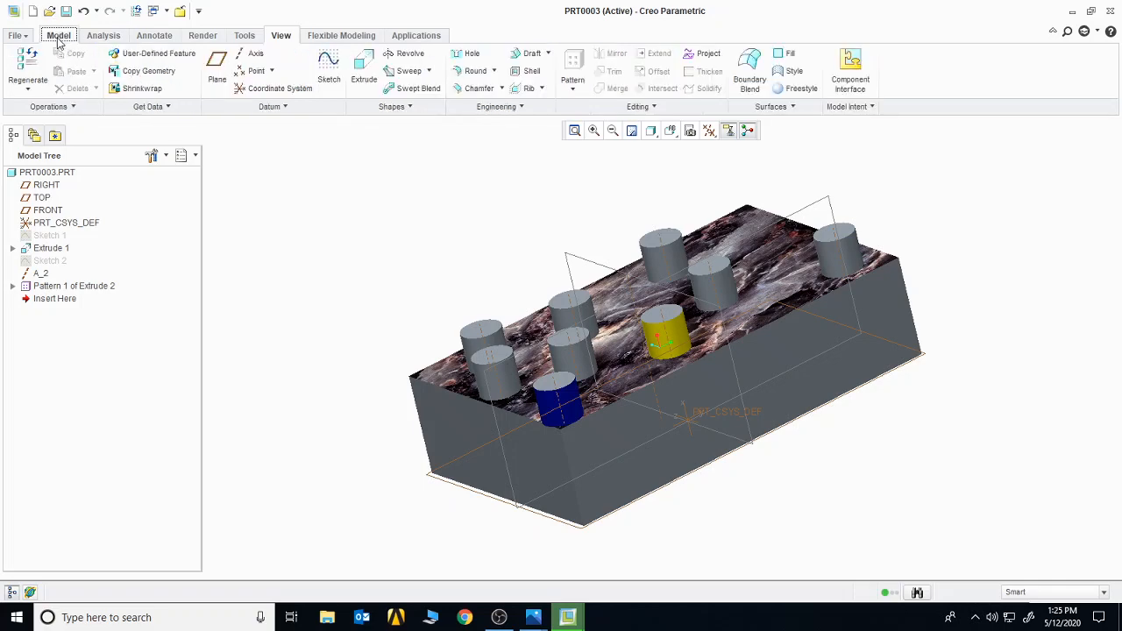
pyautogui.moveTo(491, 350); pyautogui.dragTo(582, 258, button='middle')
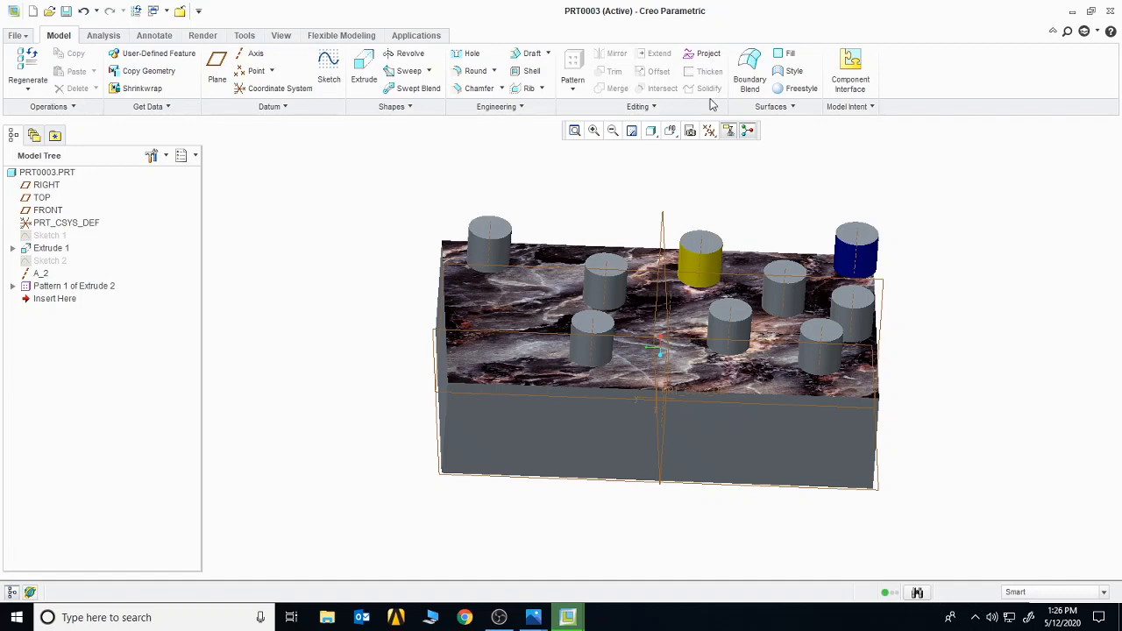
pyautogui.click(675, 134)
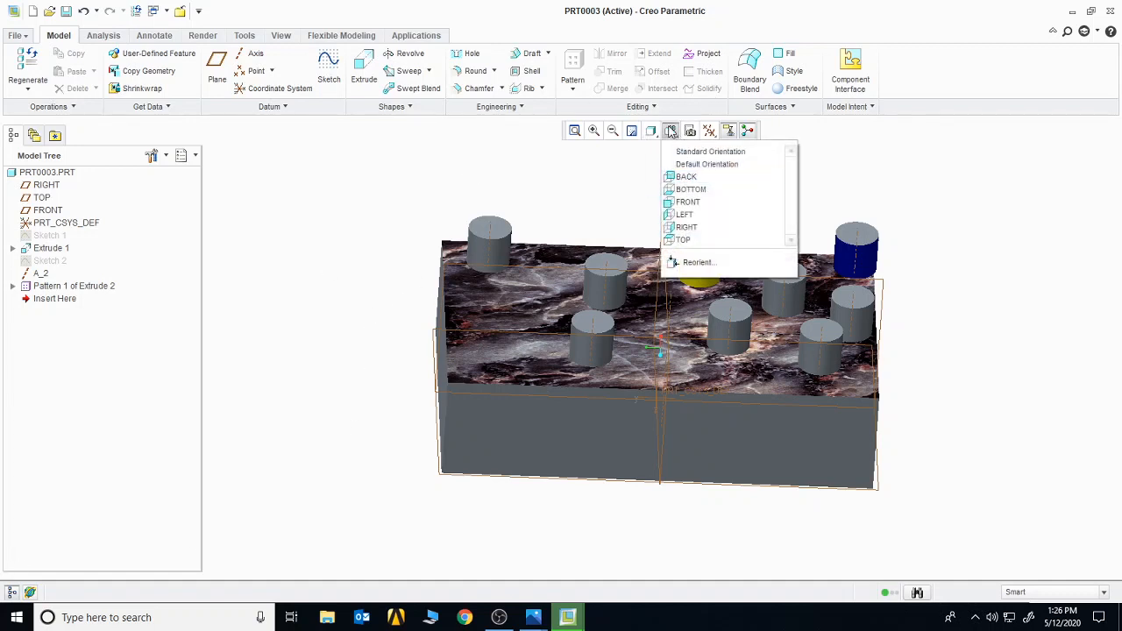
pyautogui.click(1018, 164)
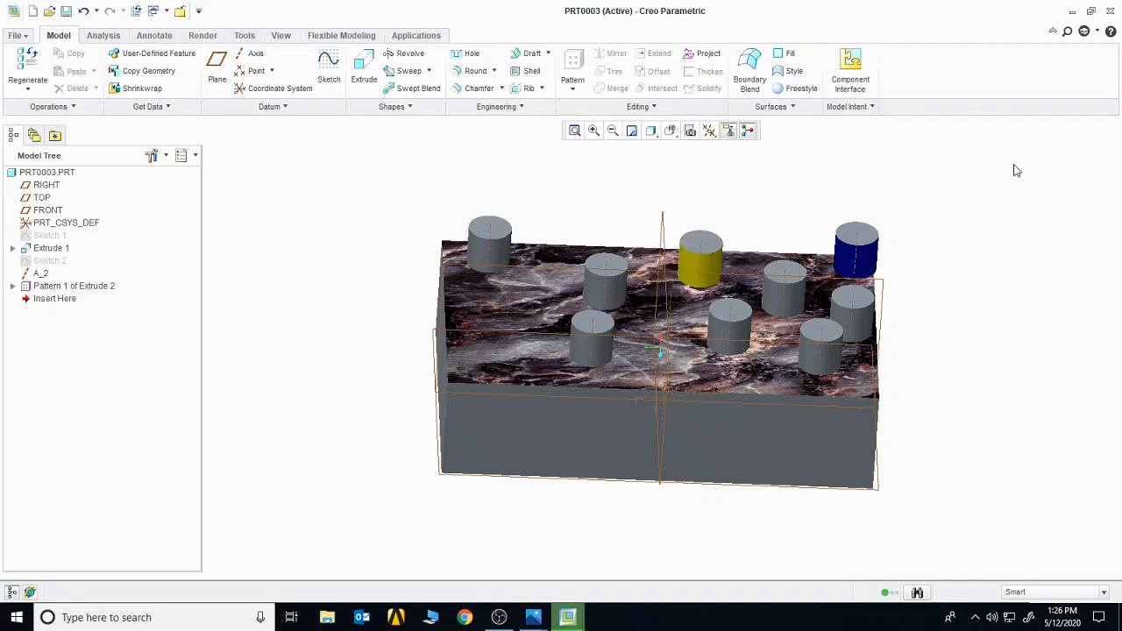
pyautogui.click(673, 133)
pyautogui.click(687, 178)
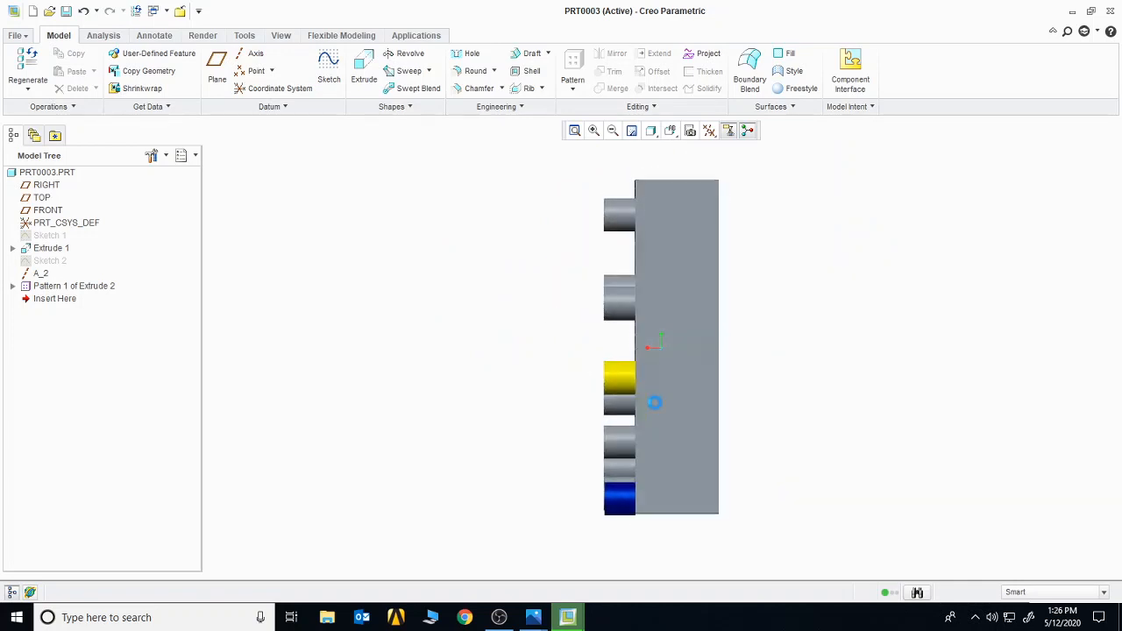
pyautogui.click(672, 131)
pyautogui.click(680, 214)
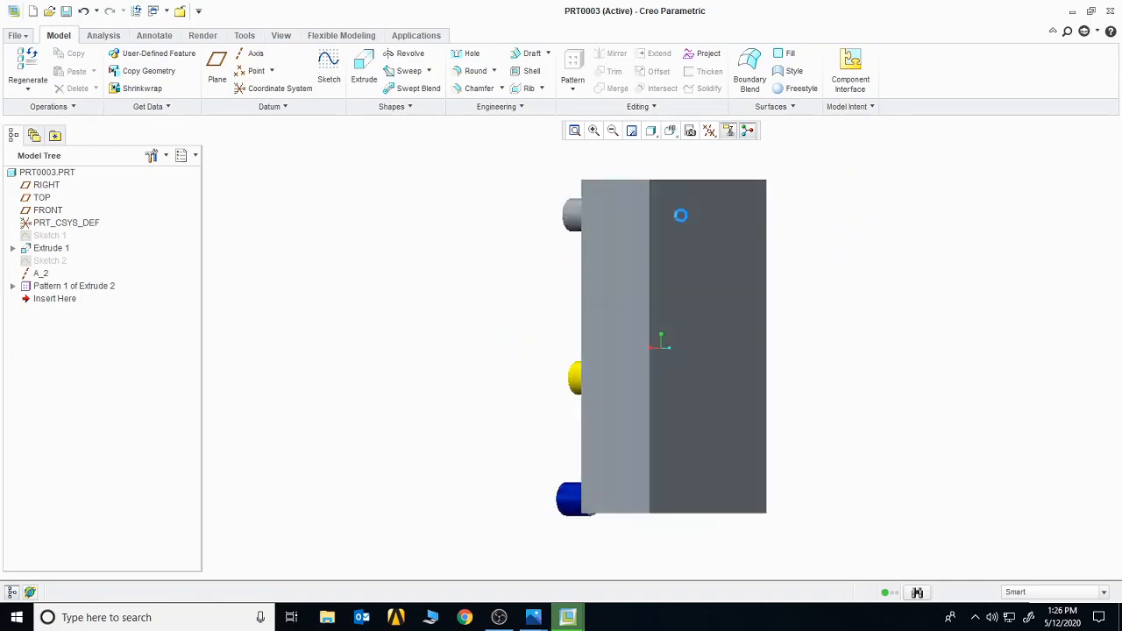
pyautogui.click(673, 132)
pyautogui.click(694, 238)
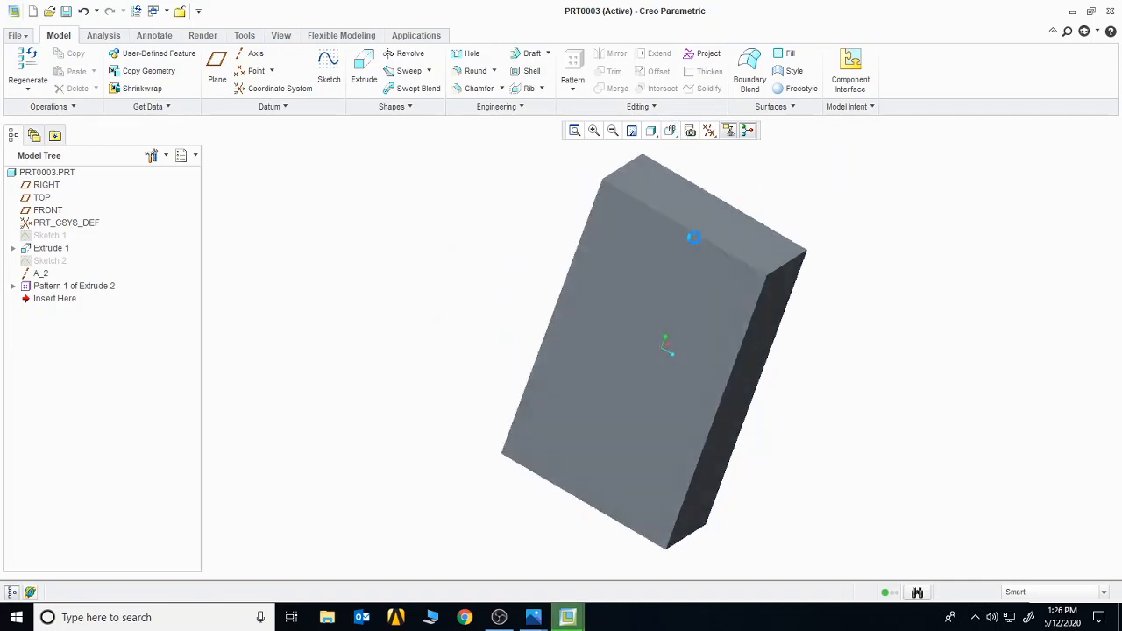
# View the block from the saved FRONT, BOTTOM and TOP orientations, ending on a tilted view of the marble face
pyautogui.click(672, 131)
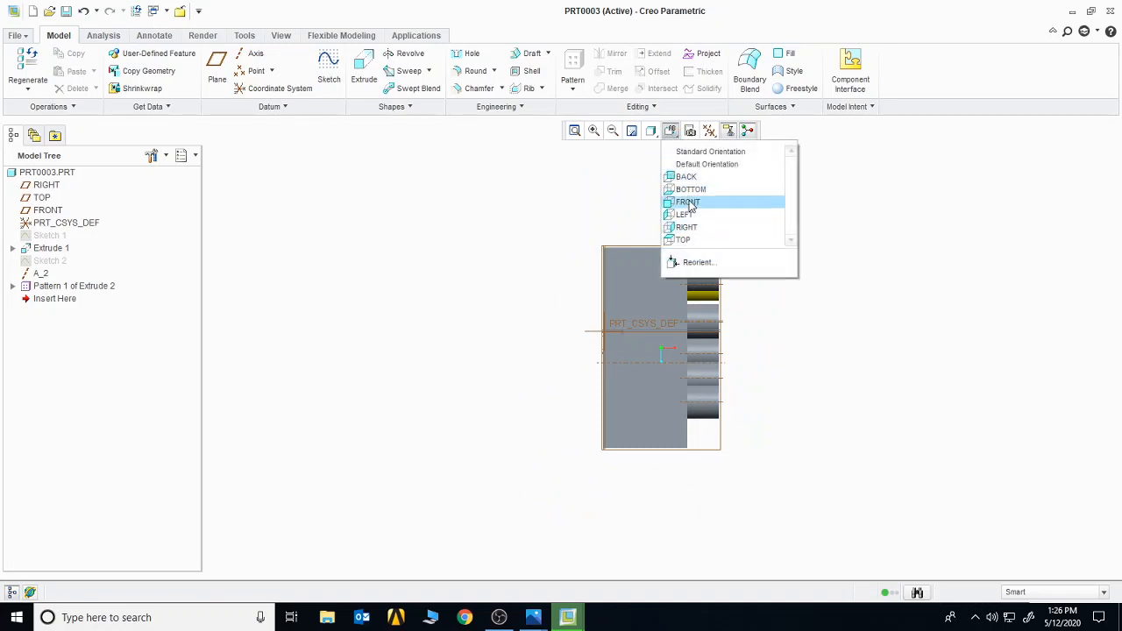
pyautogui.click(690, 203)
pyautogui.click(675, 132)
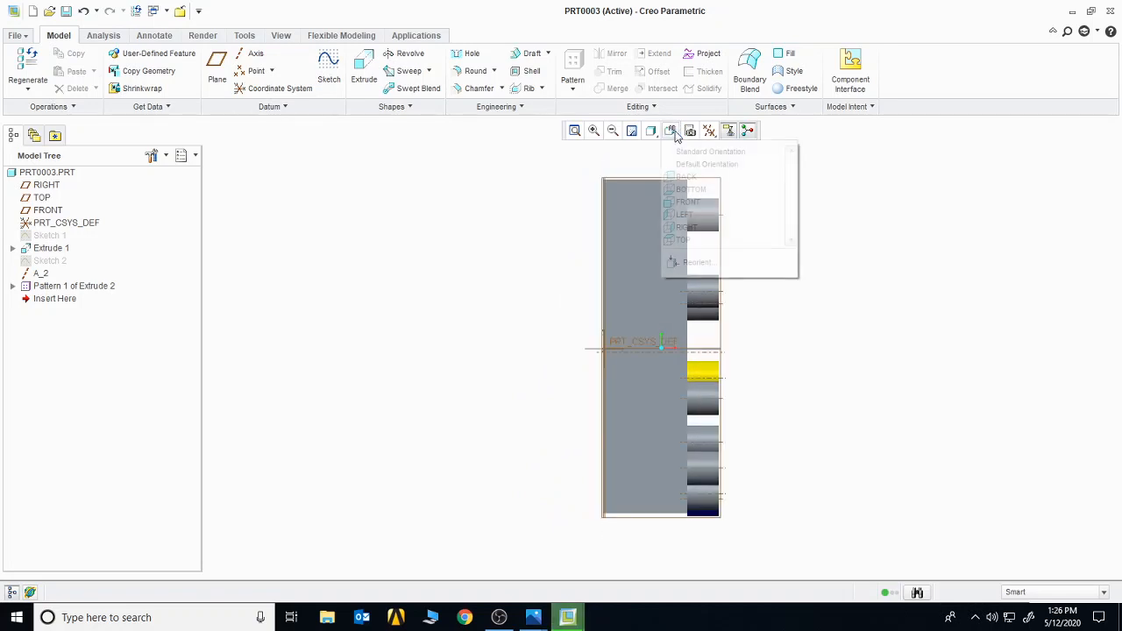
pyautogui.click(690, 190)
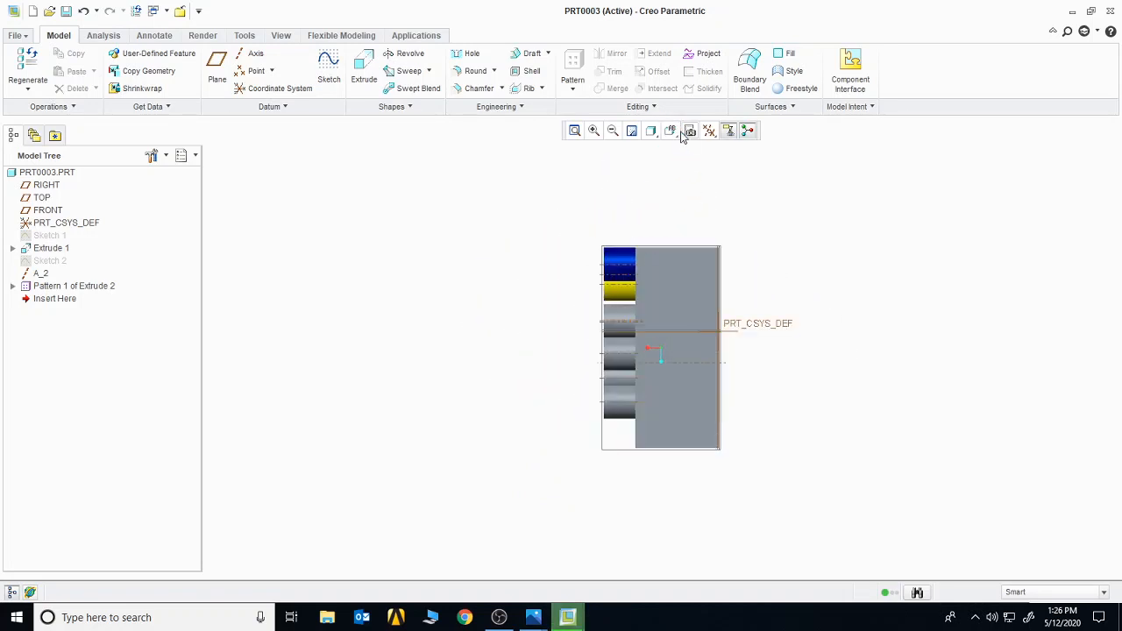
pyautogui.click(674, 131)
pyautogui.click(687, 234)
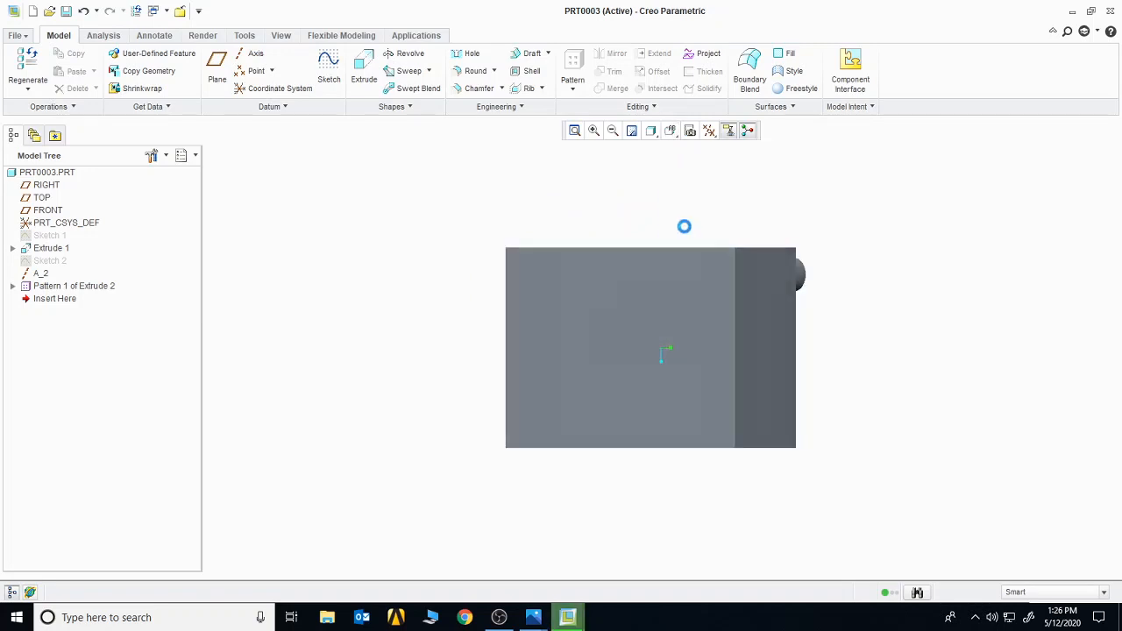
pyautogui.moveTo(682, 198); pyautogui.dragTo(752, 237, button='middle')
pyautogui.moveTo(749, 290); pyautogui.dragTo(486, 113, button='middle')
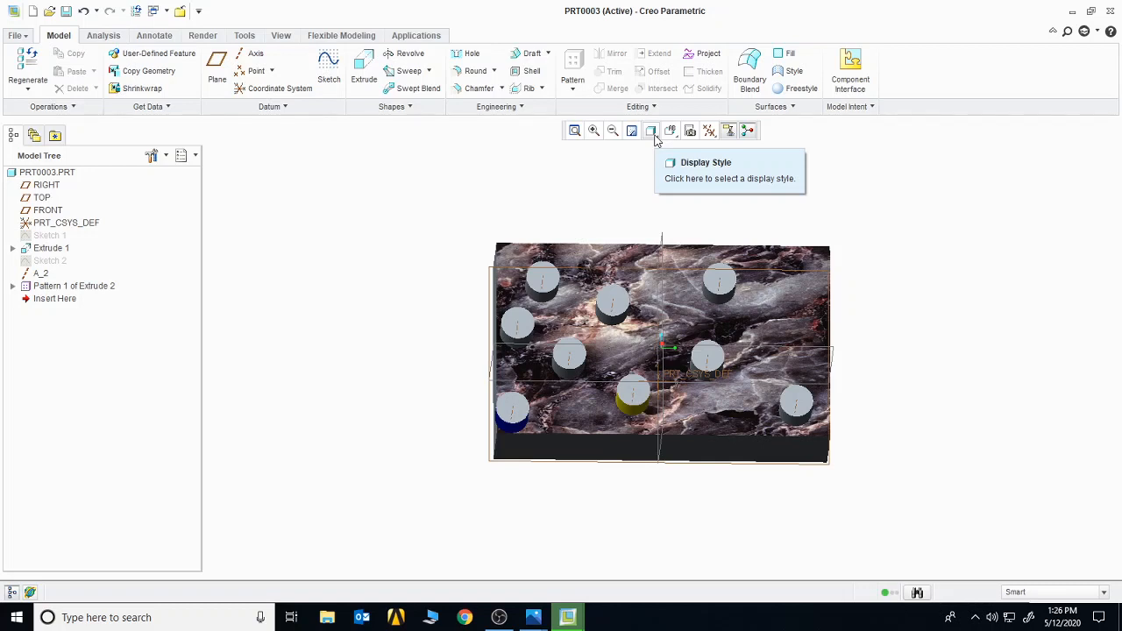
# Compare the model in the No Hidden, Hidden Line and Wireframe display styles
pyautogui.click(654, 133)
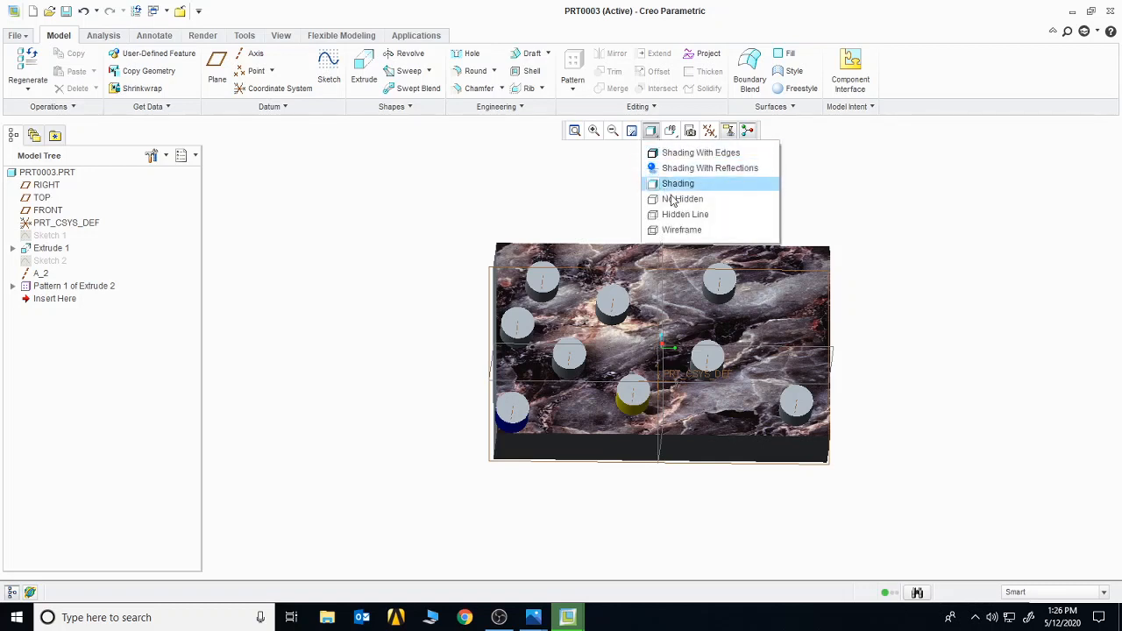
pyautogui.click(674, 199)
pyautogui.hotkey('ctrl', 'd')
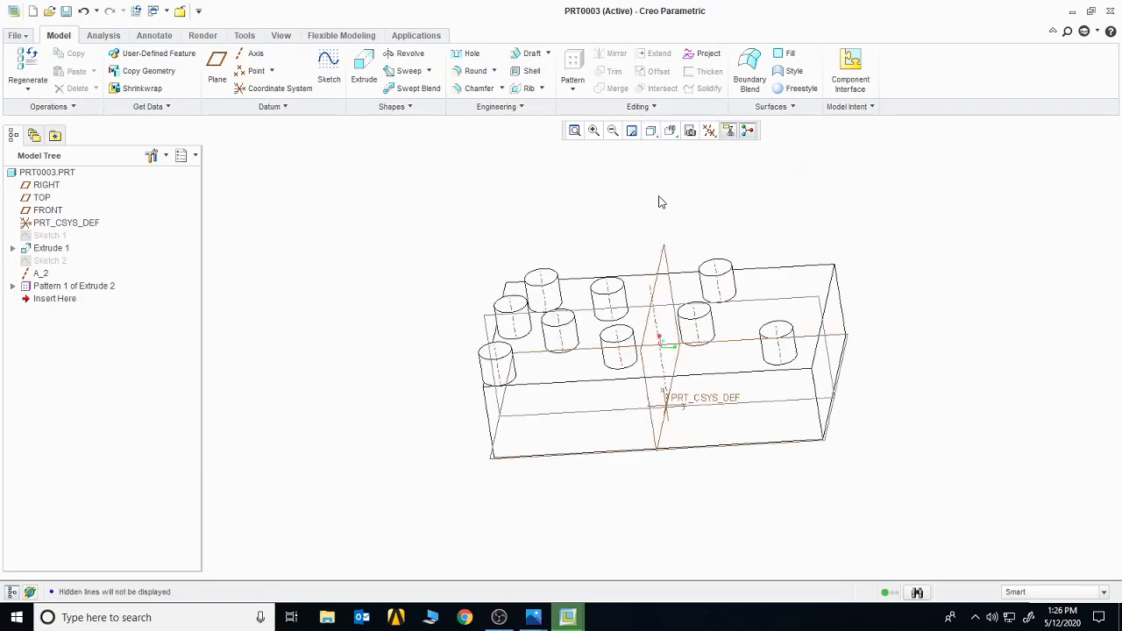
pyautogui.click(654, 135)
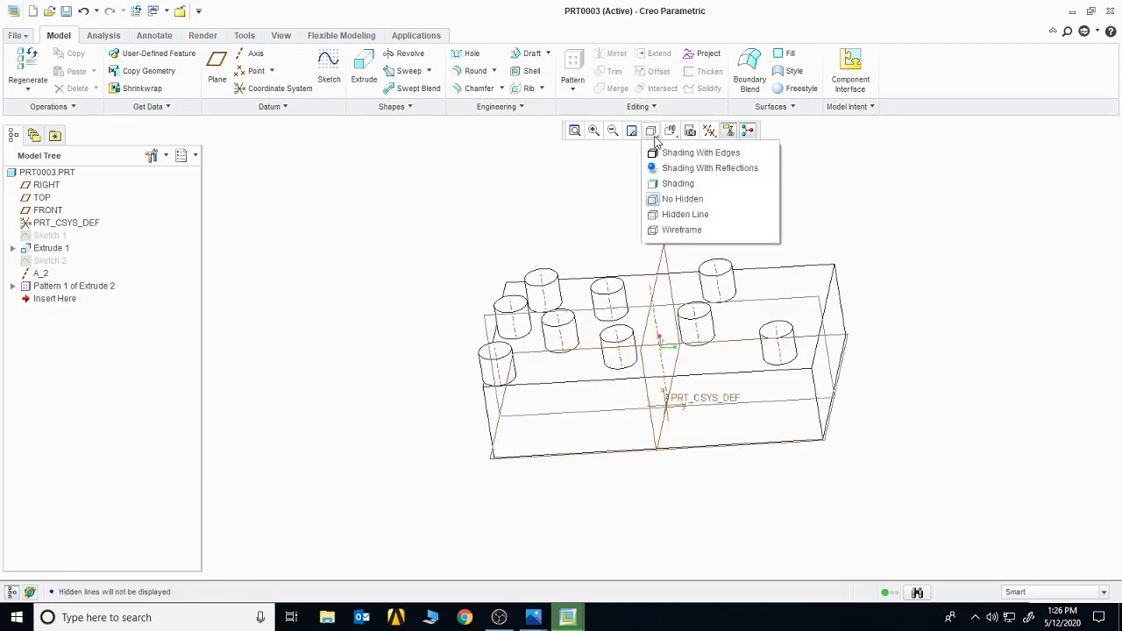
pyautogui.click(672, 215)
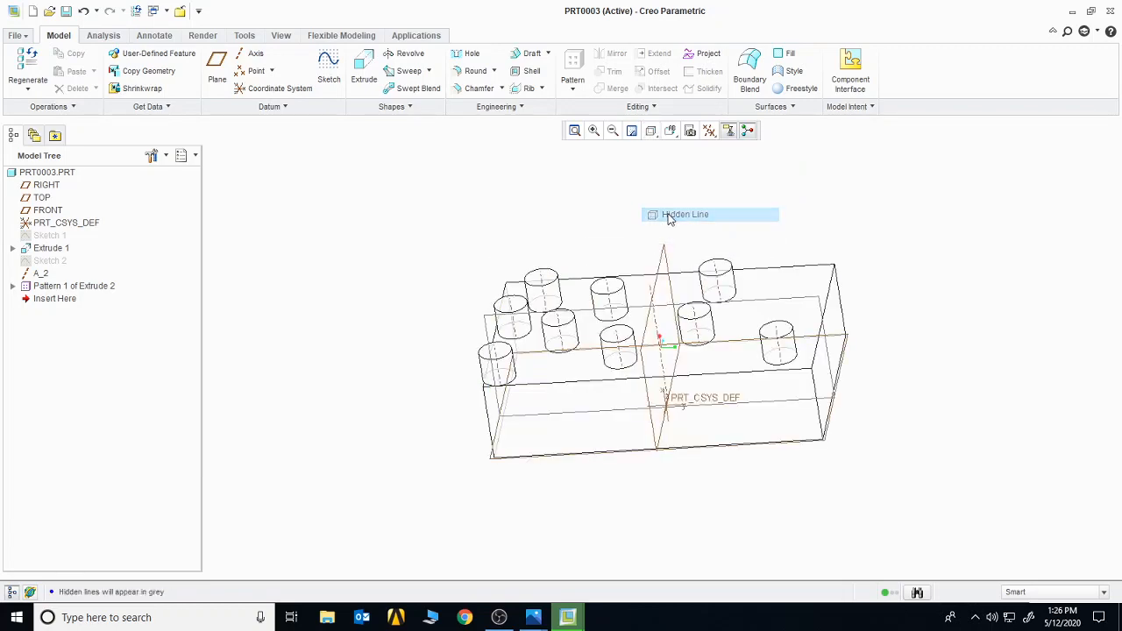
pyautogui.click(653, 133)
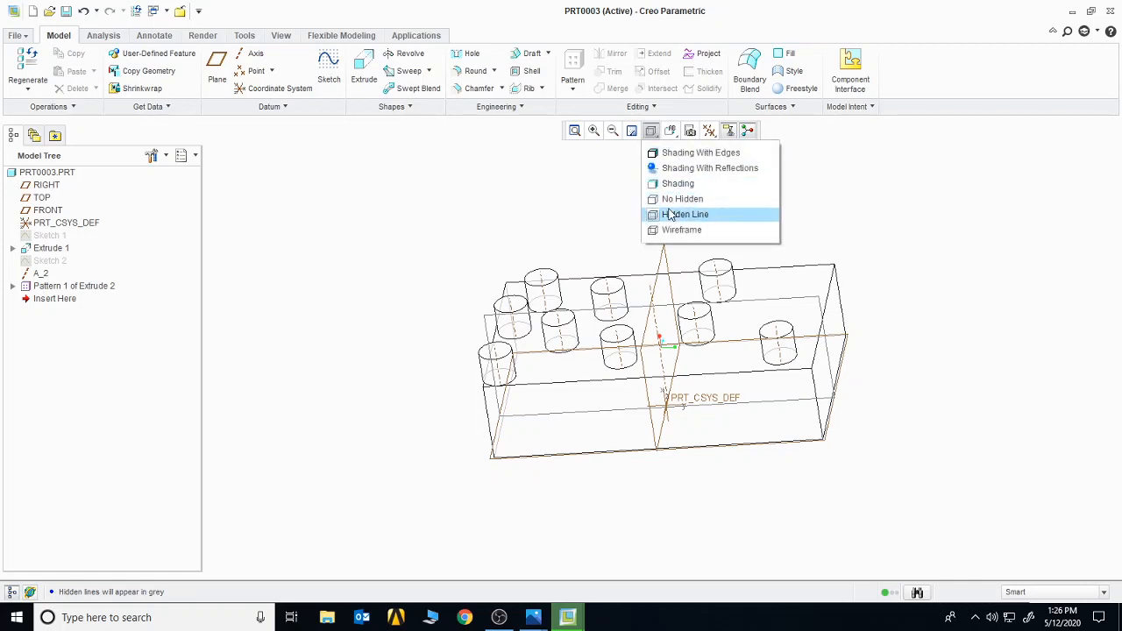
pyautogui.click(672, 199)
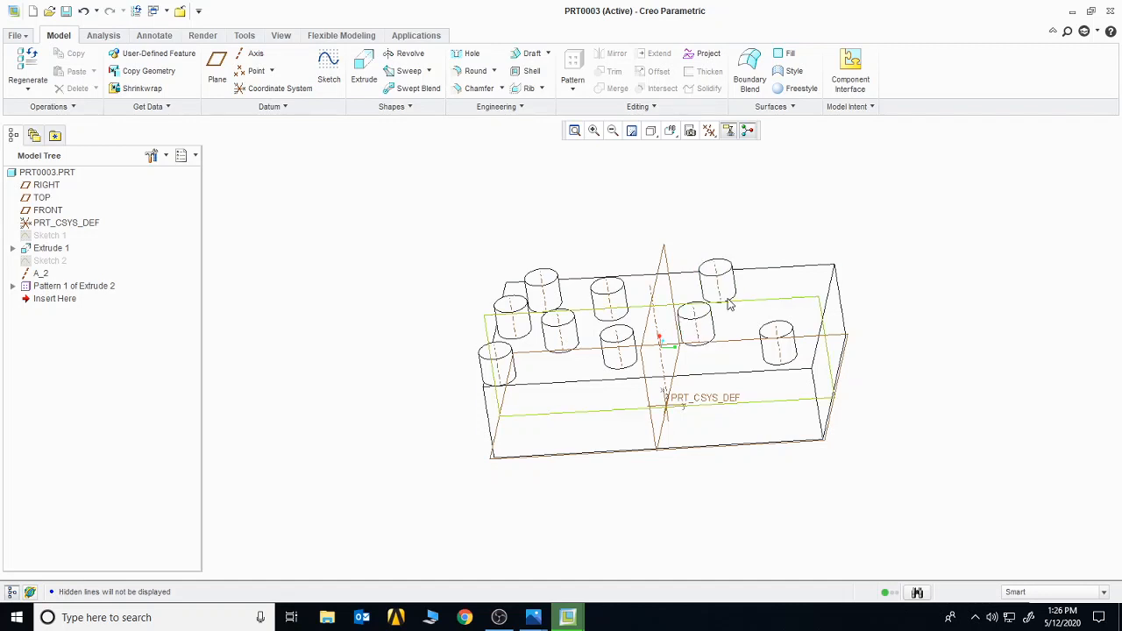
pyautogui.click(651, 130)
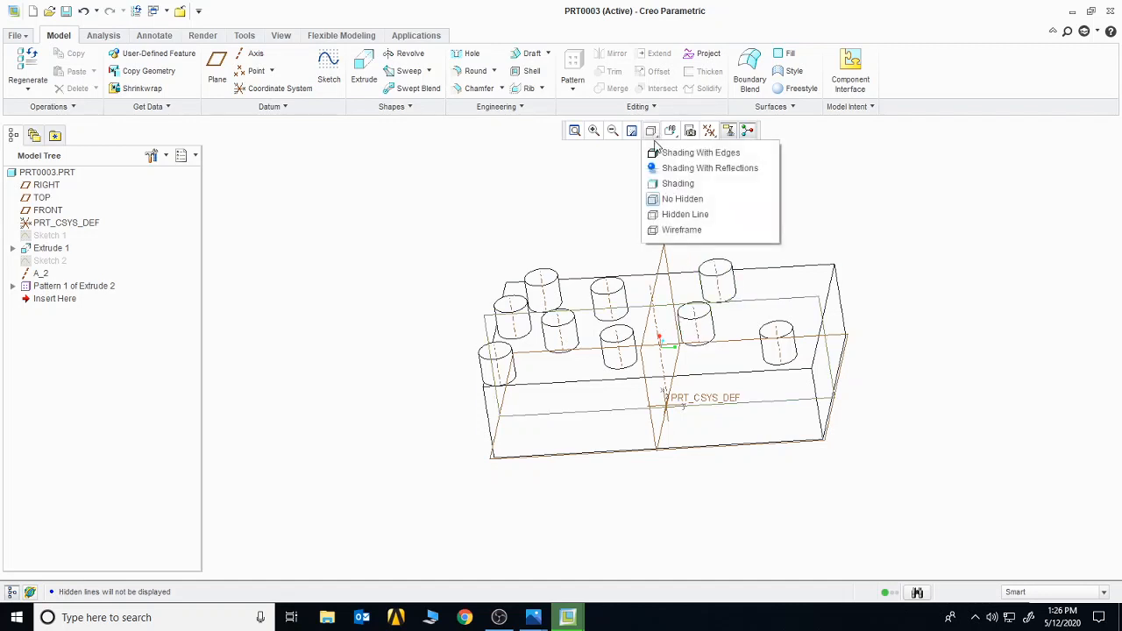
pyautogui.click(683, 217)
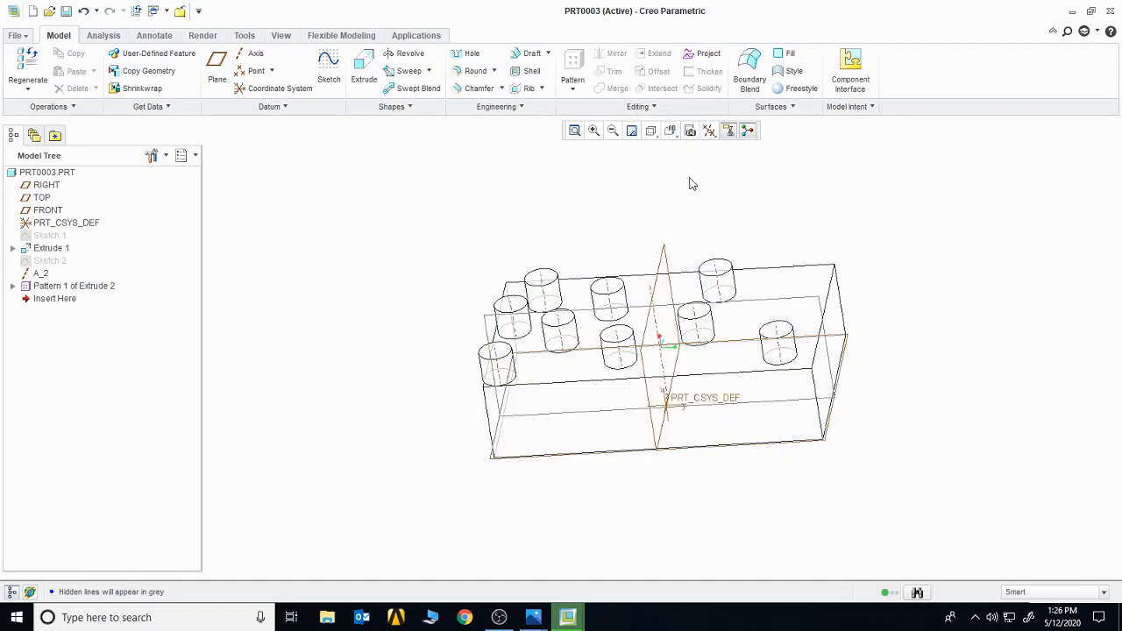
pyautogui.click(650, 130)
pyautogui.click(673, 230)
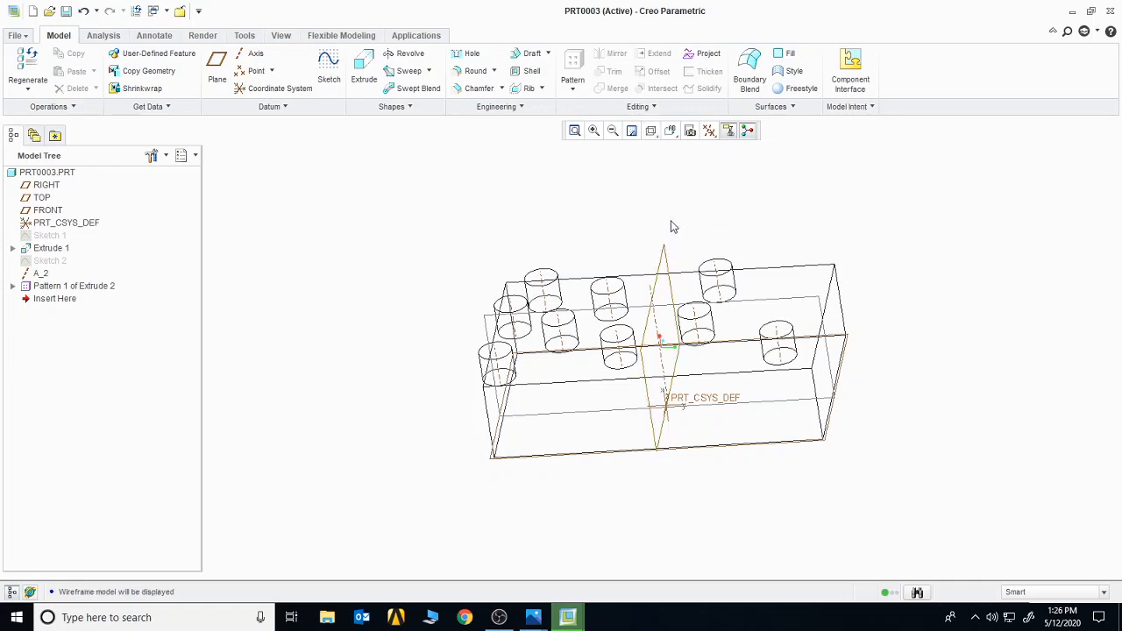
# Compare the model in the Shading, Shading With Edges and Shading With Reflections display styles
pyautogui.click(651, 131)
pyautogui.click(676, 187)
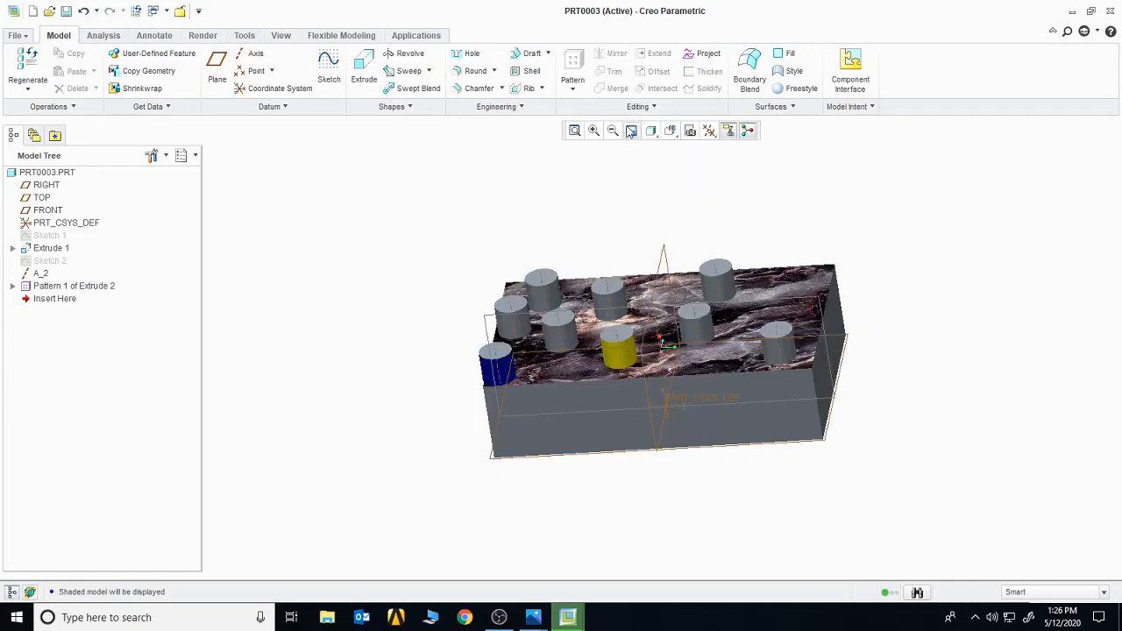
pyautogui.click(651, 131)
pyautogui.click(682, 154)
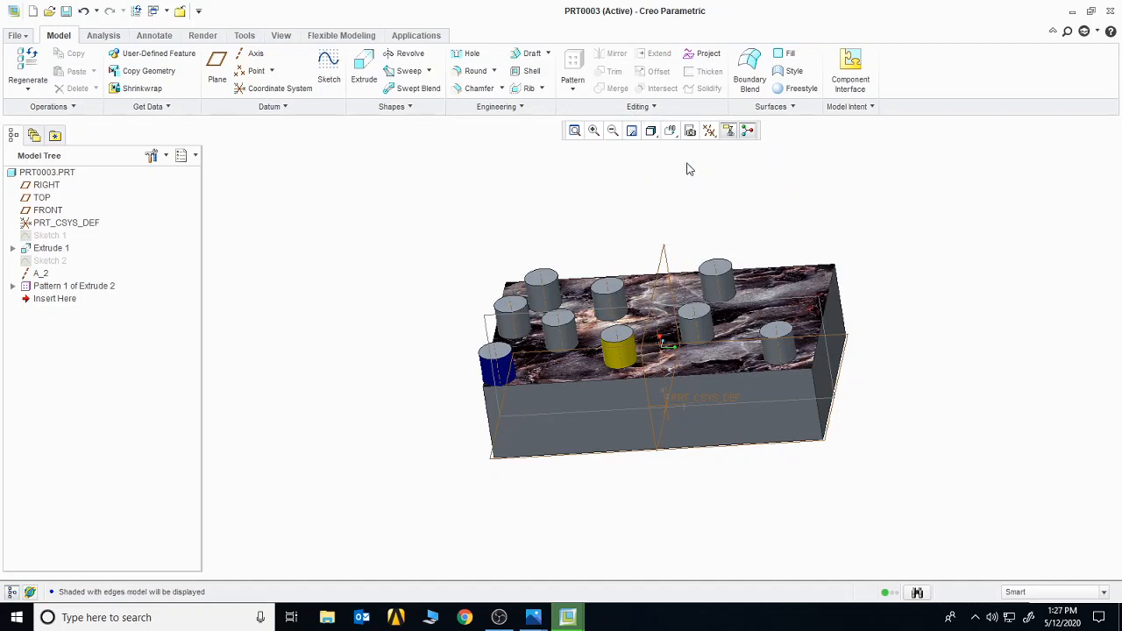
pyautogui.click(670, 131)
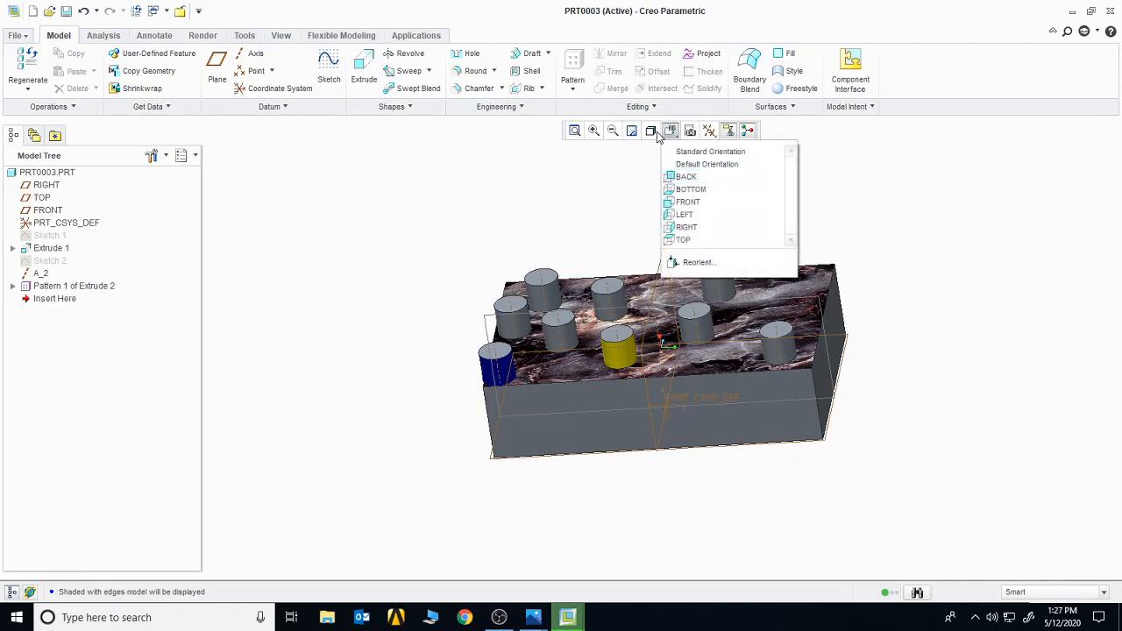
pyautogui.click(670, 131)
pyautogui.click(650, 130)
pyautogui.click(671, 155)
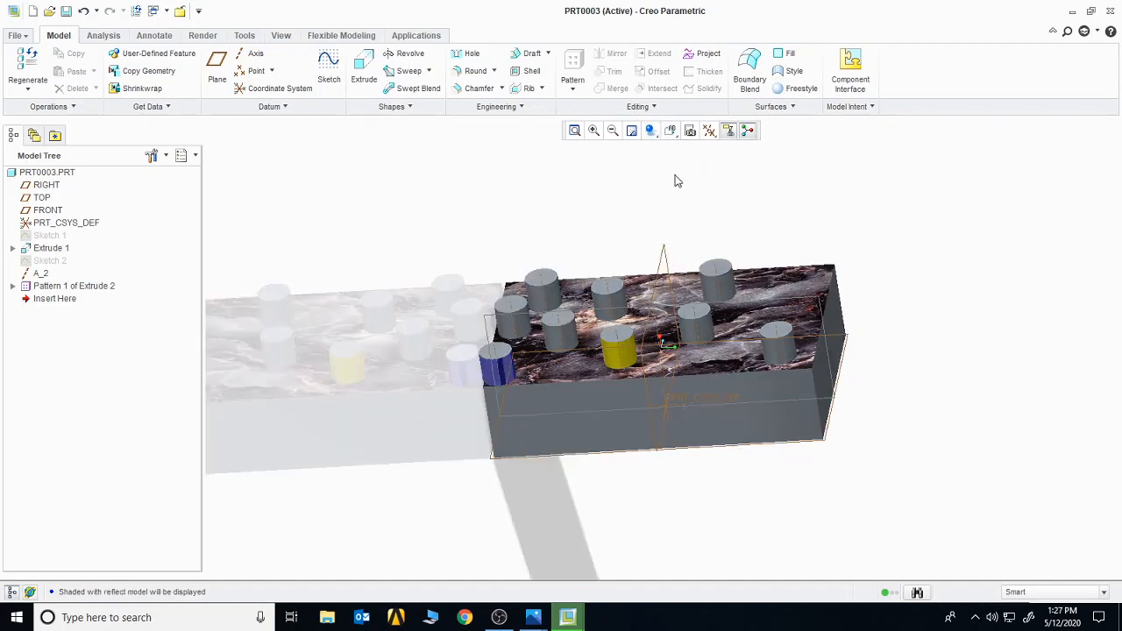
pyautogui.click(651, 131)
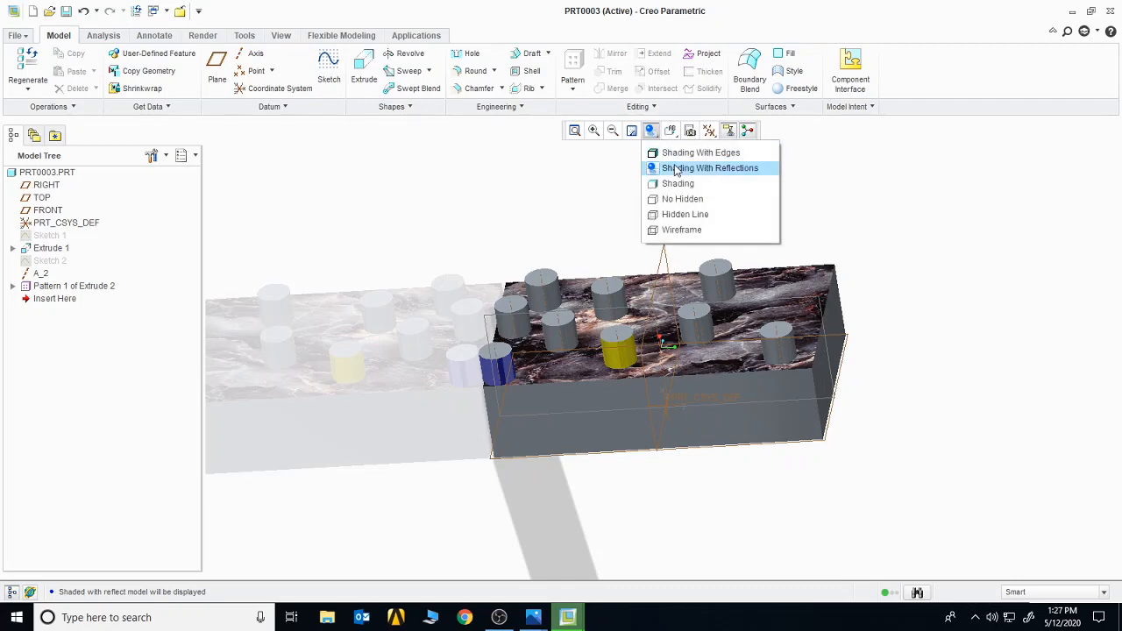
pyautogui.click(465, 194)
pyautogui.moveTo(543, 200); pyautogui.dragTo(601, 168, button='middle')
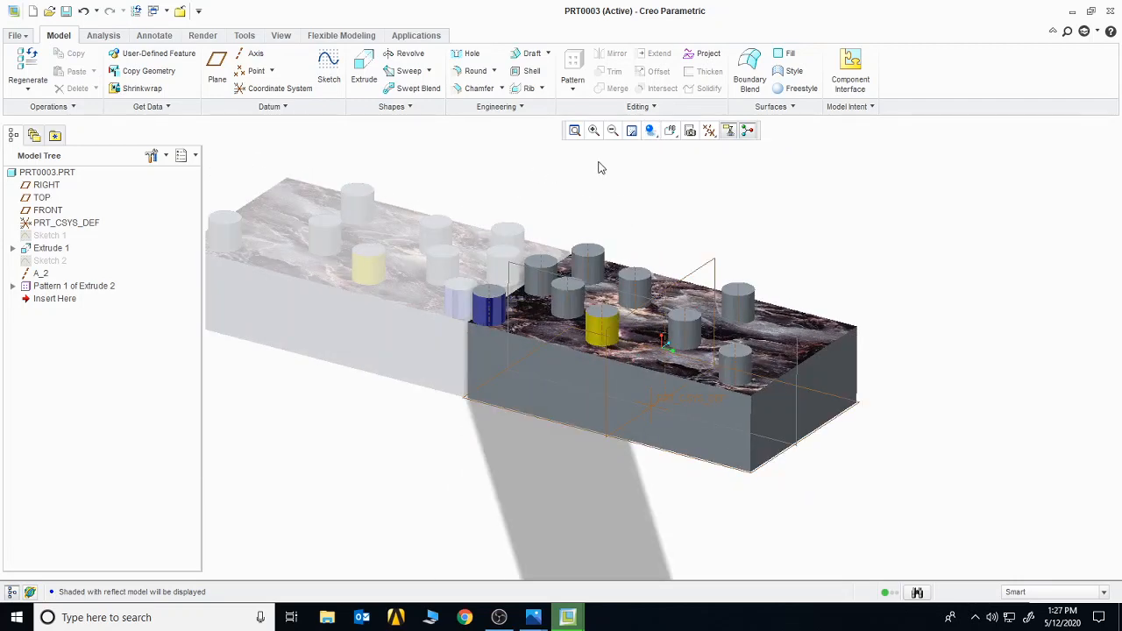
# Return the model to the plain Shading display style
pyautogui.click(650, 130)
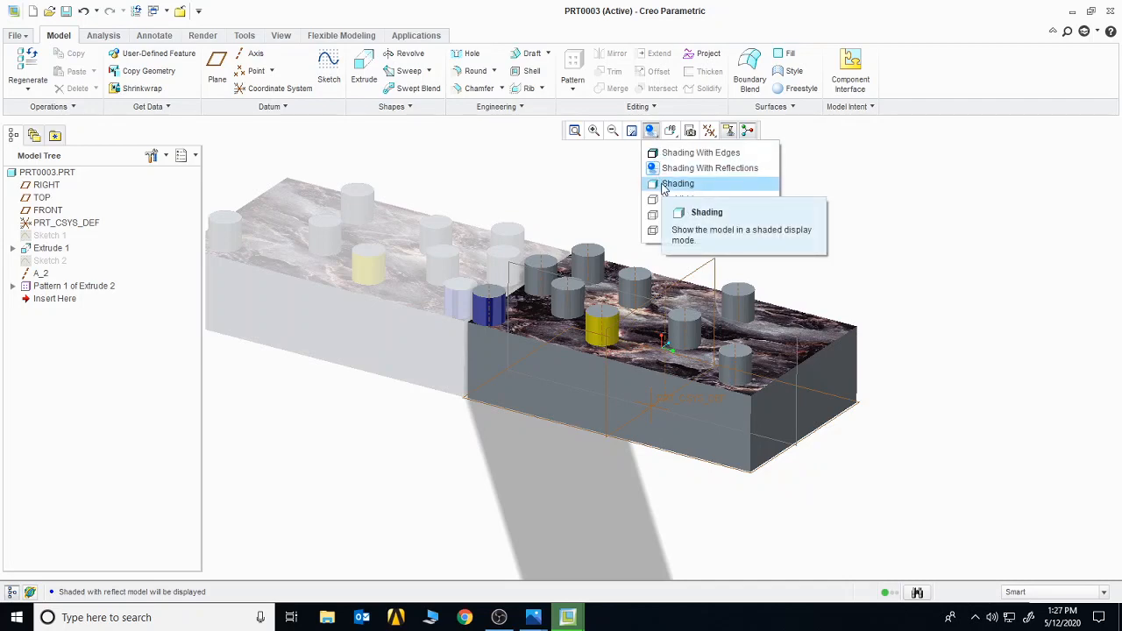
pyautogui.click(667, 184)
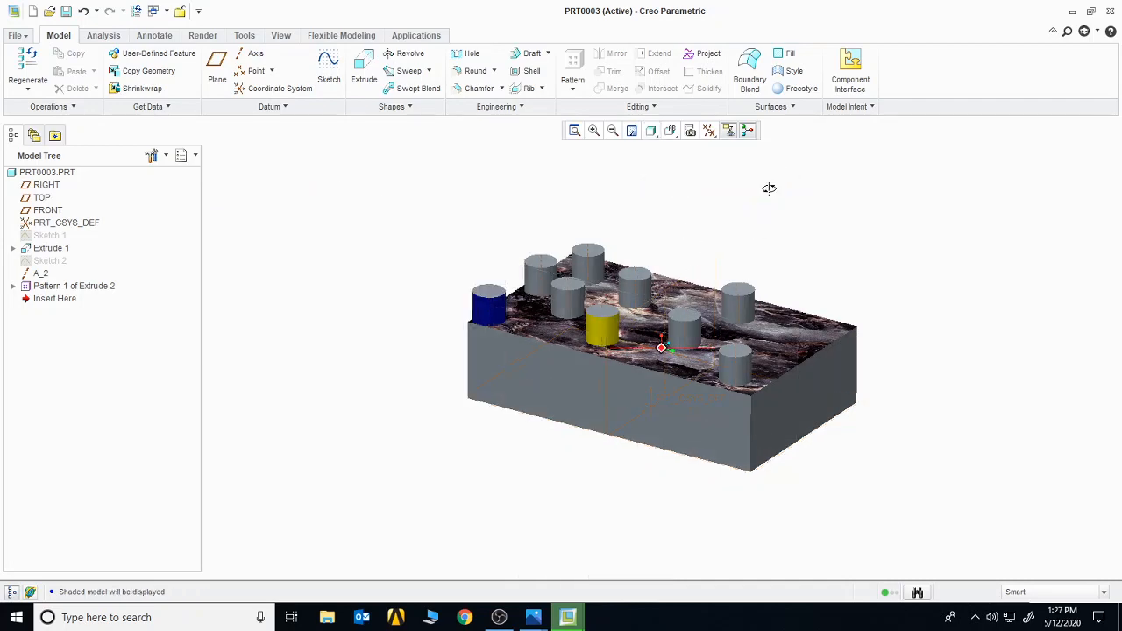
pyautogui.moveTo(769, 185)
pyautogui.mouseDown(button='middle')
pyautogui.moveTo(769, 240)
pyautogui.moveTo(804, 202)
pyautogui.mouseUp(button='middle')
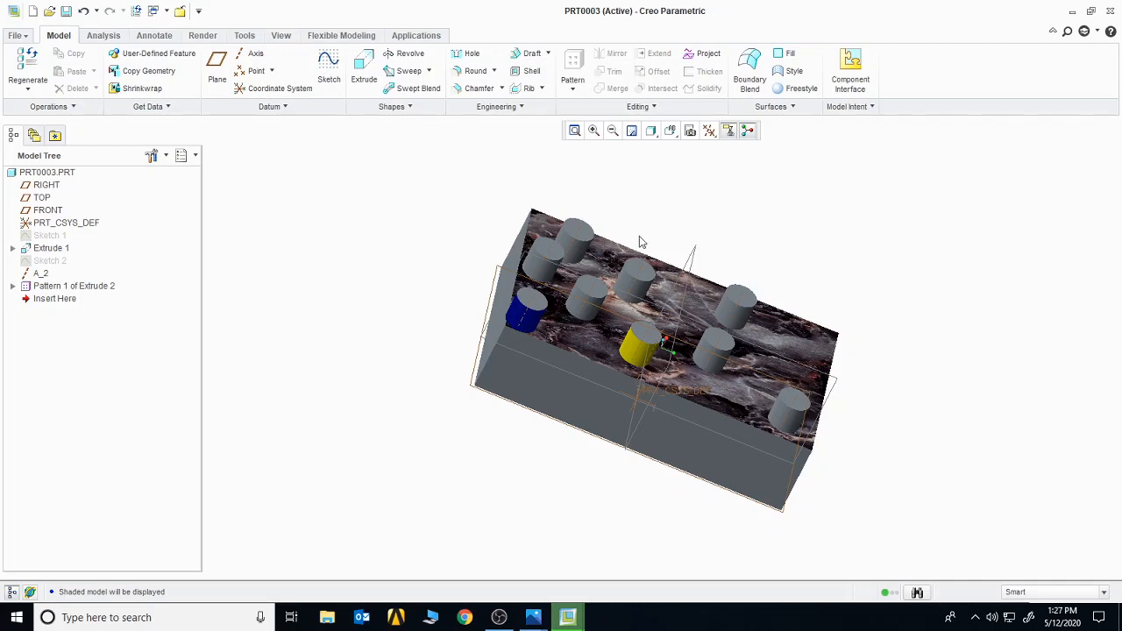
# Switch to Photos to examine the drawings task 11.jpg and task 12.jpg, and return to PRT0003 in Creo
pyautogui.moveTo(533, 617)
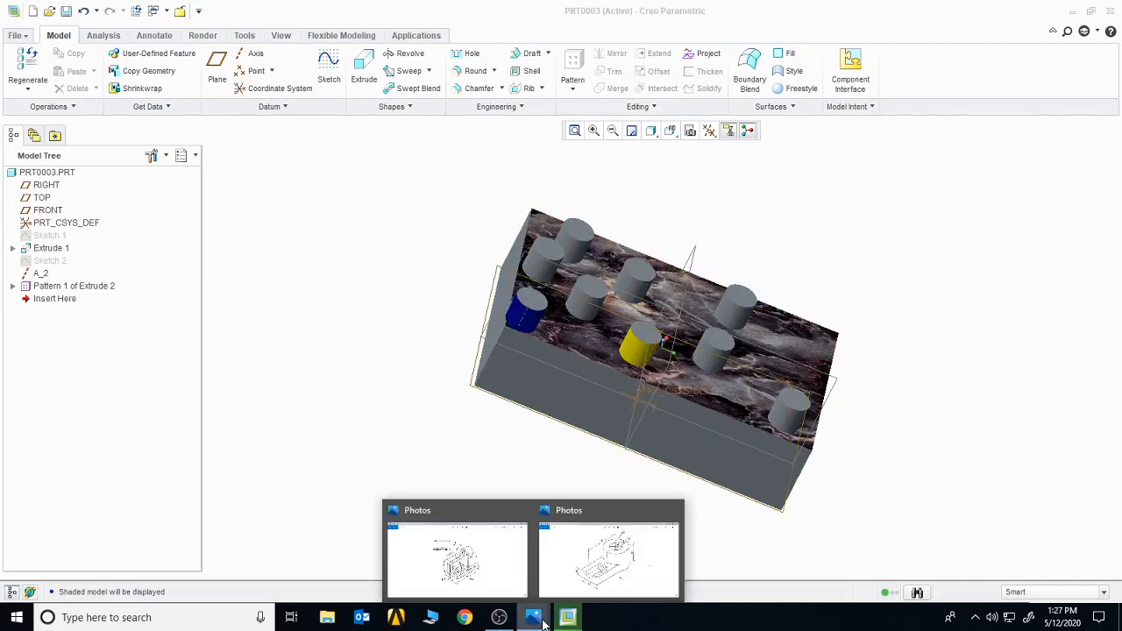
pyautogui.click(489, 565)
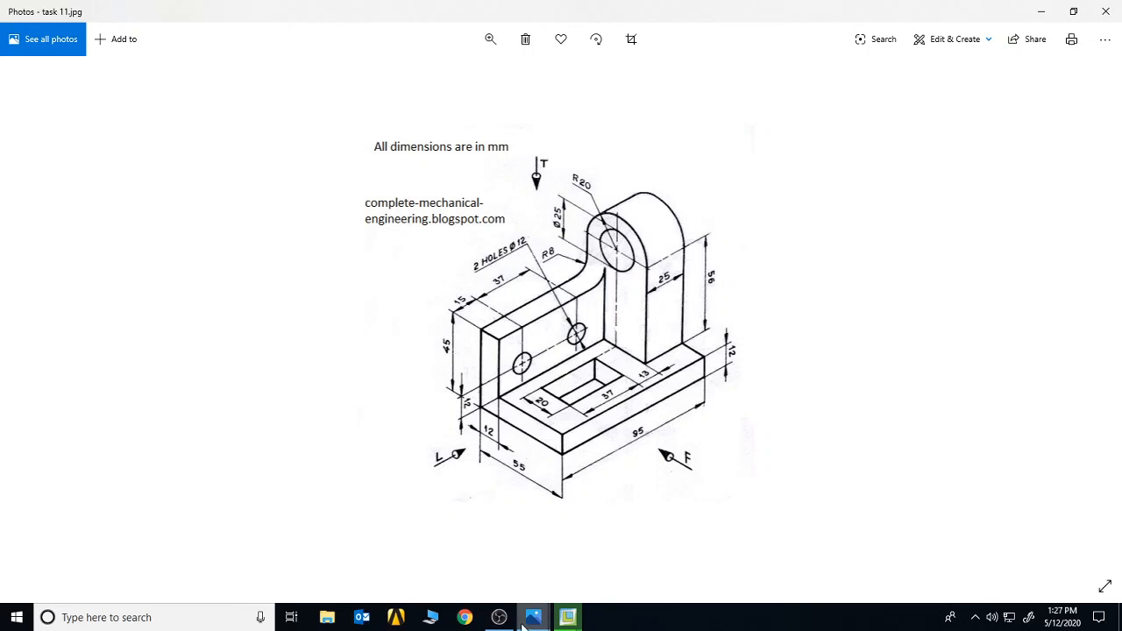
pyautogui.moveTo(533, 618)
pyautogui.click(605, 552)
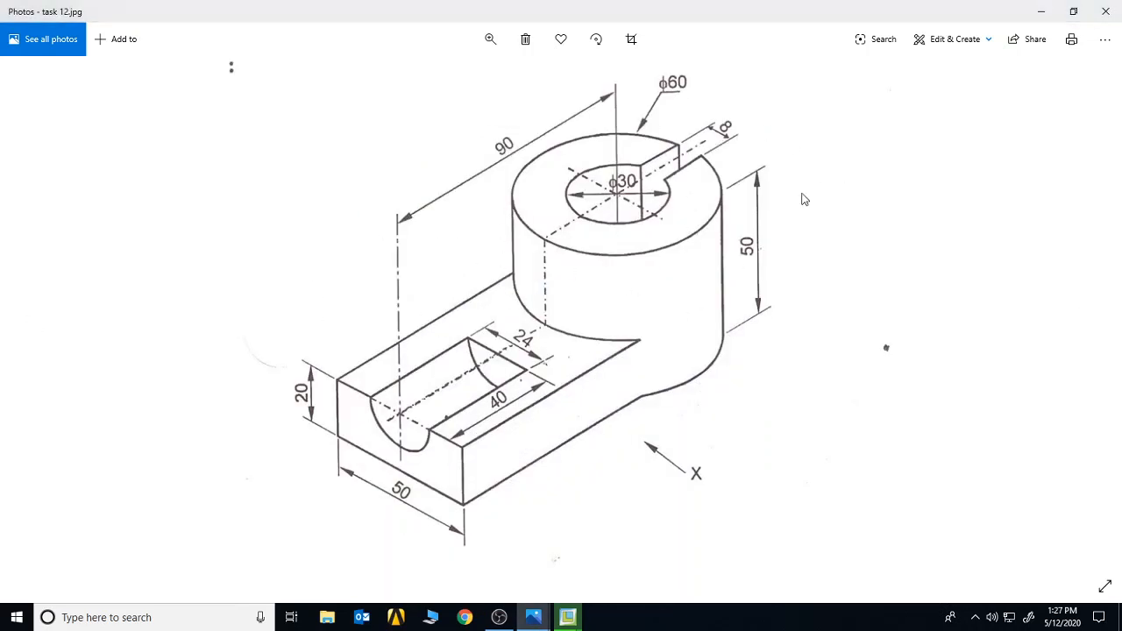
pyautogui.moveTo(534, 618)
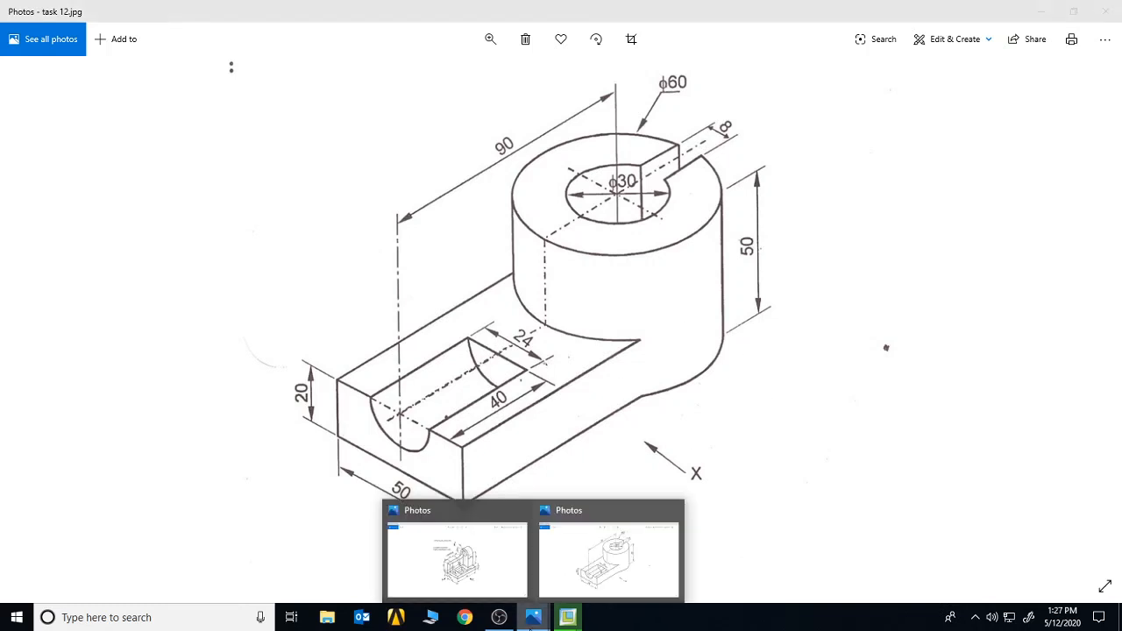
pyautogui.click(489, 565)
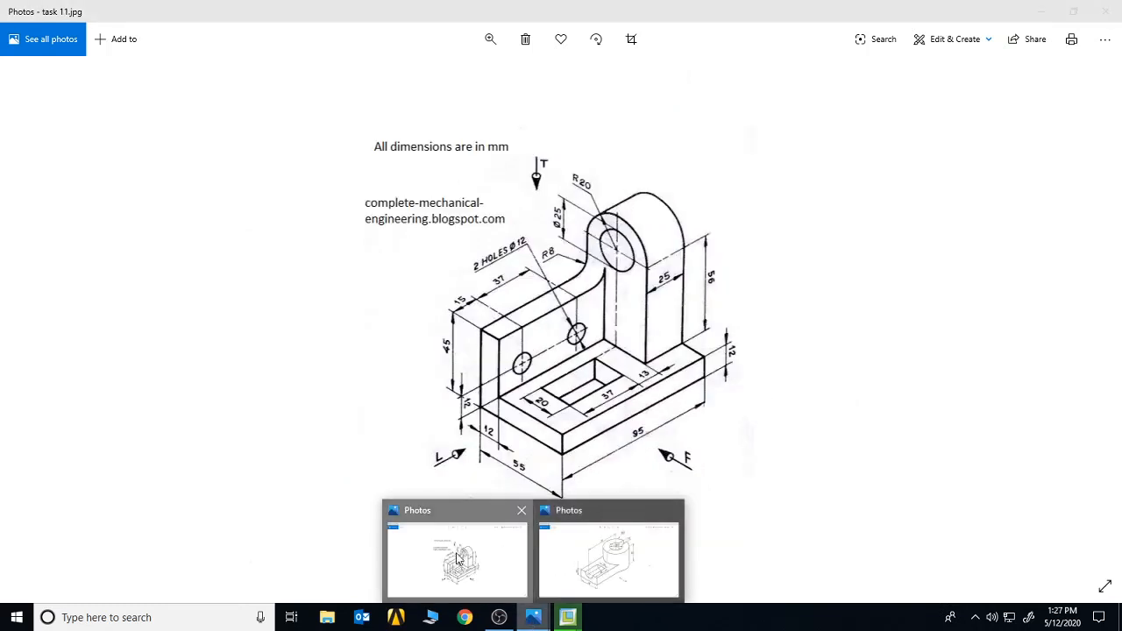
pyautogui.click(608, 556)
pyautogui.click(491, 559)
pyautogui.moveTo(567, 617)
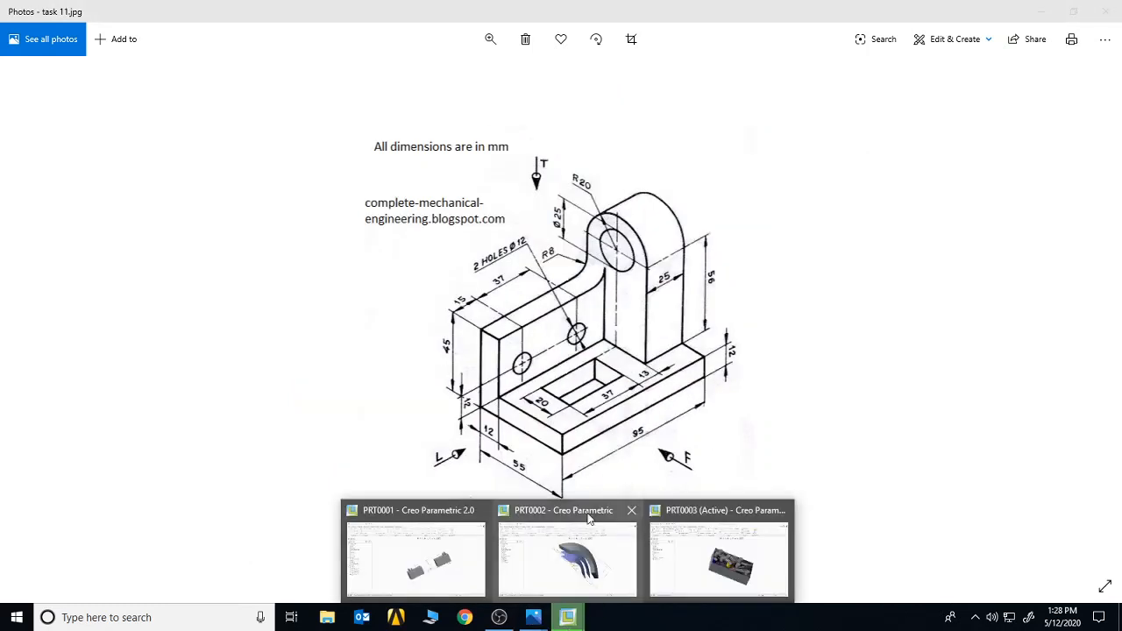
pyautogui.click(684, 565)
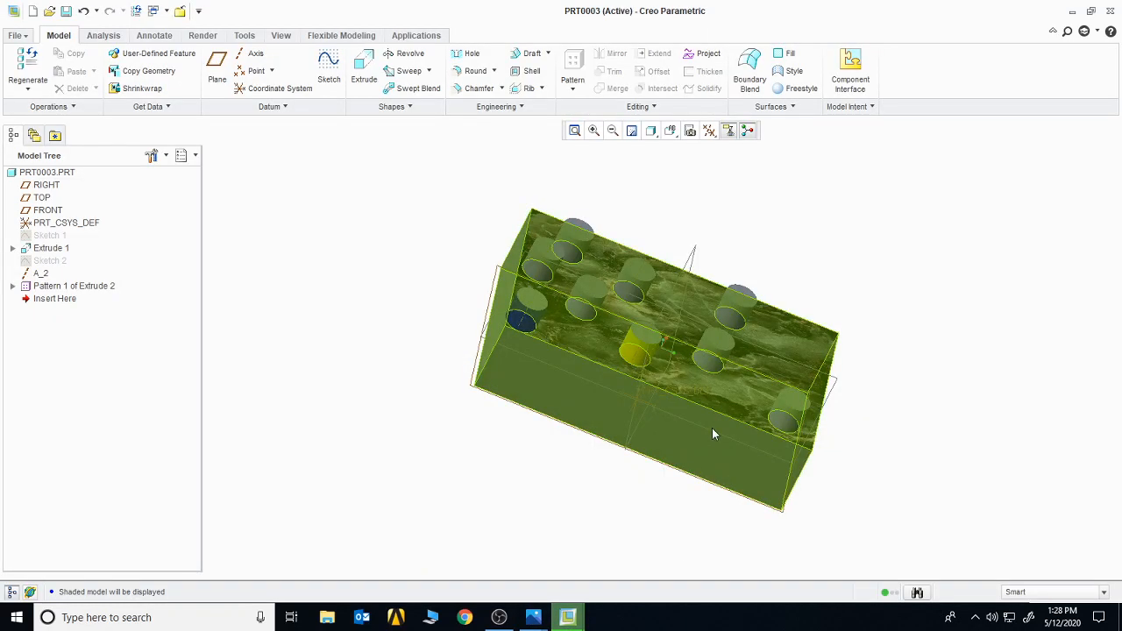